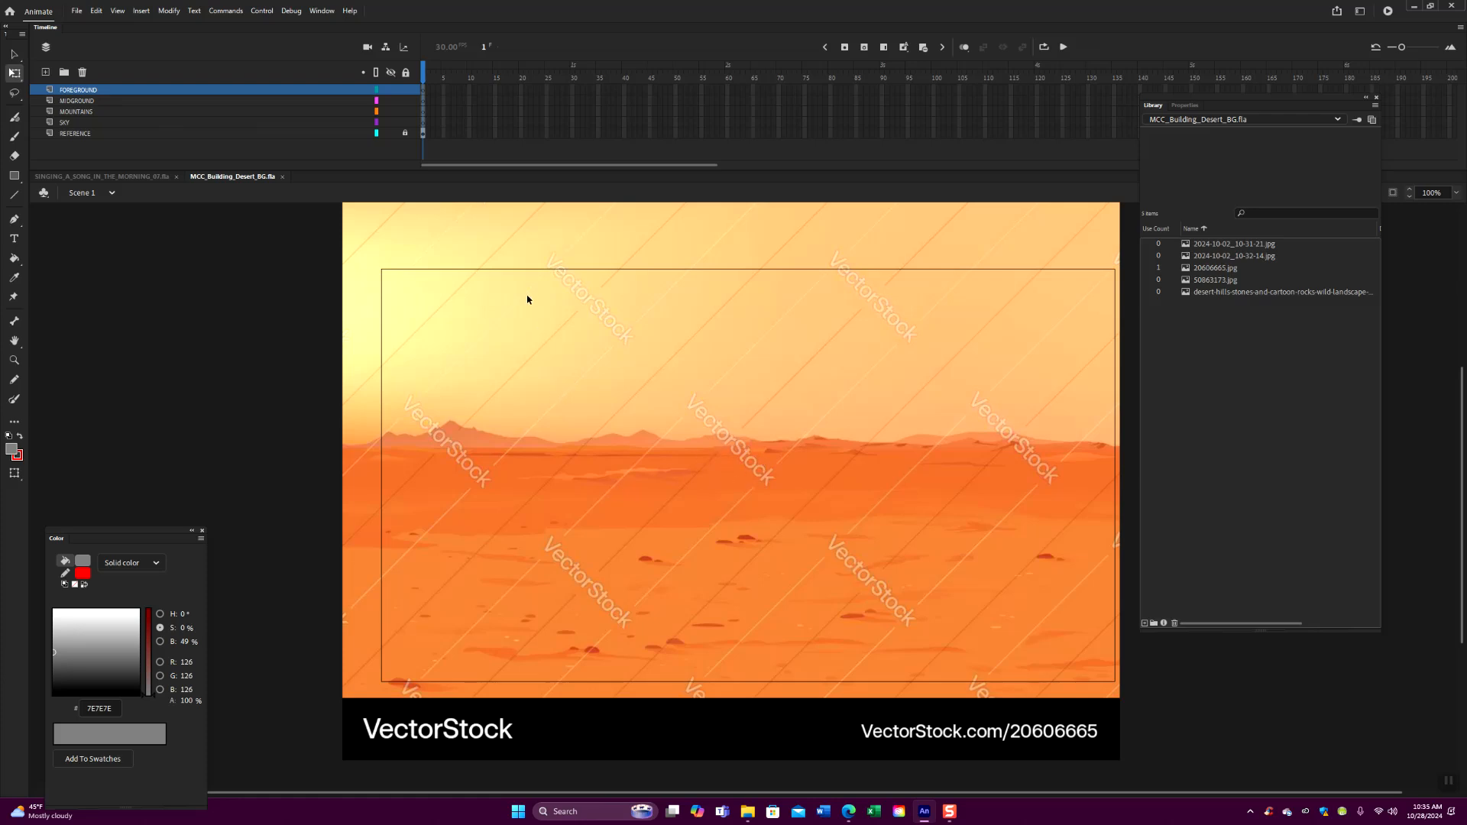
- Lock the FOREGROUND, MIDGROUND and MOUNTAINS layers
click(405, 90)
click(406, 102)
click(406, 112)
click(391, 132)
click(391, 133)
key(ctrl+minus)
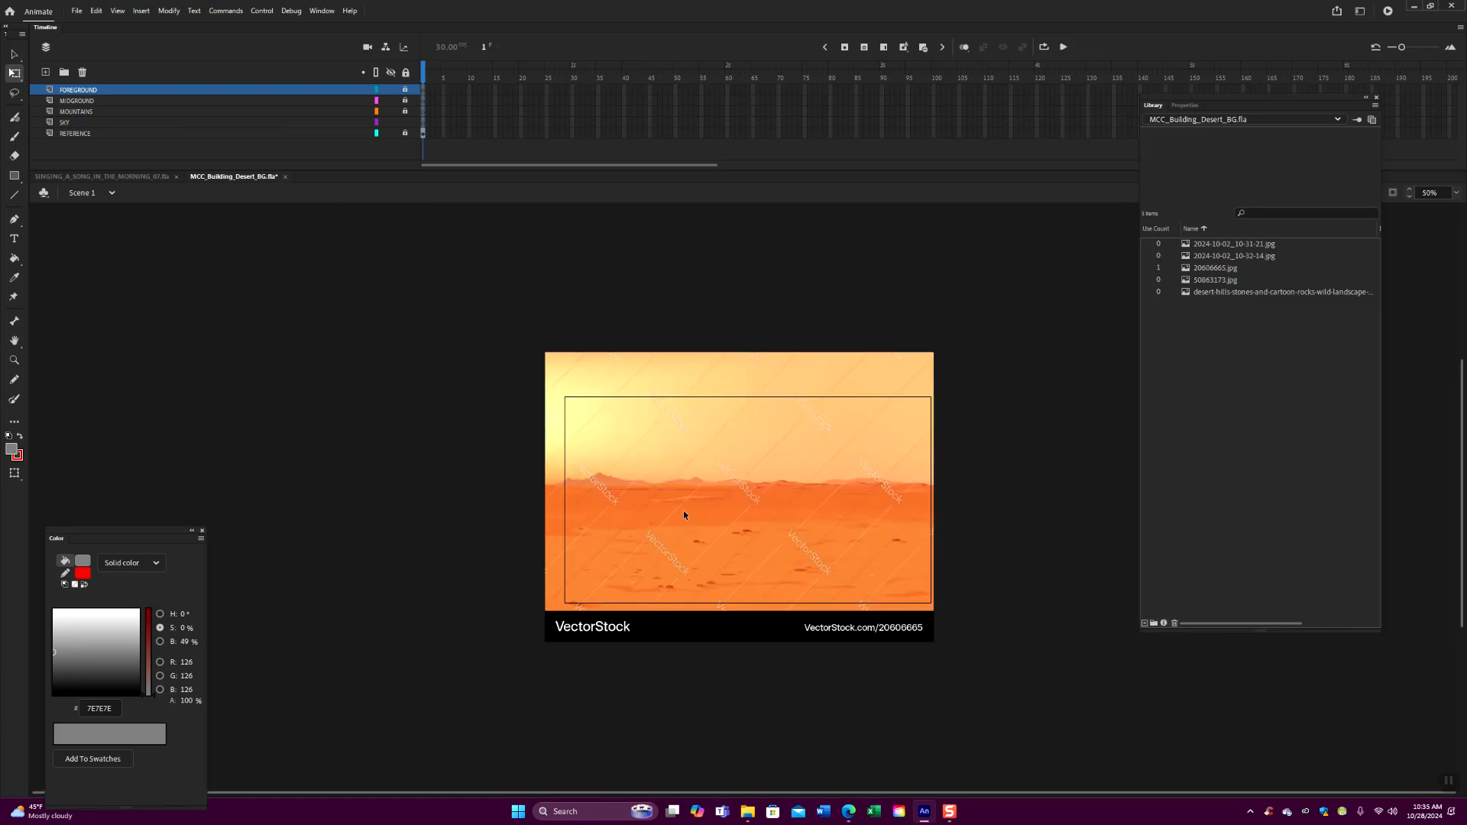
- Unlock the REFERENCE layer, center the desert image over the stage, and lock the layer again
click(405, 133)
click(425, 135)
drag(739, 524, 802, 814)
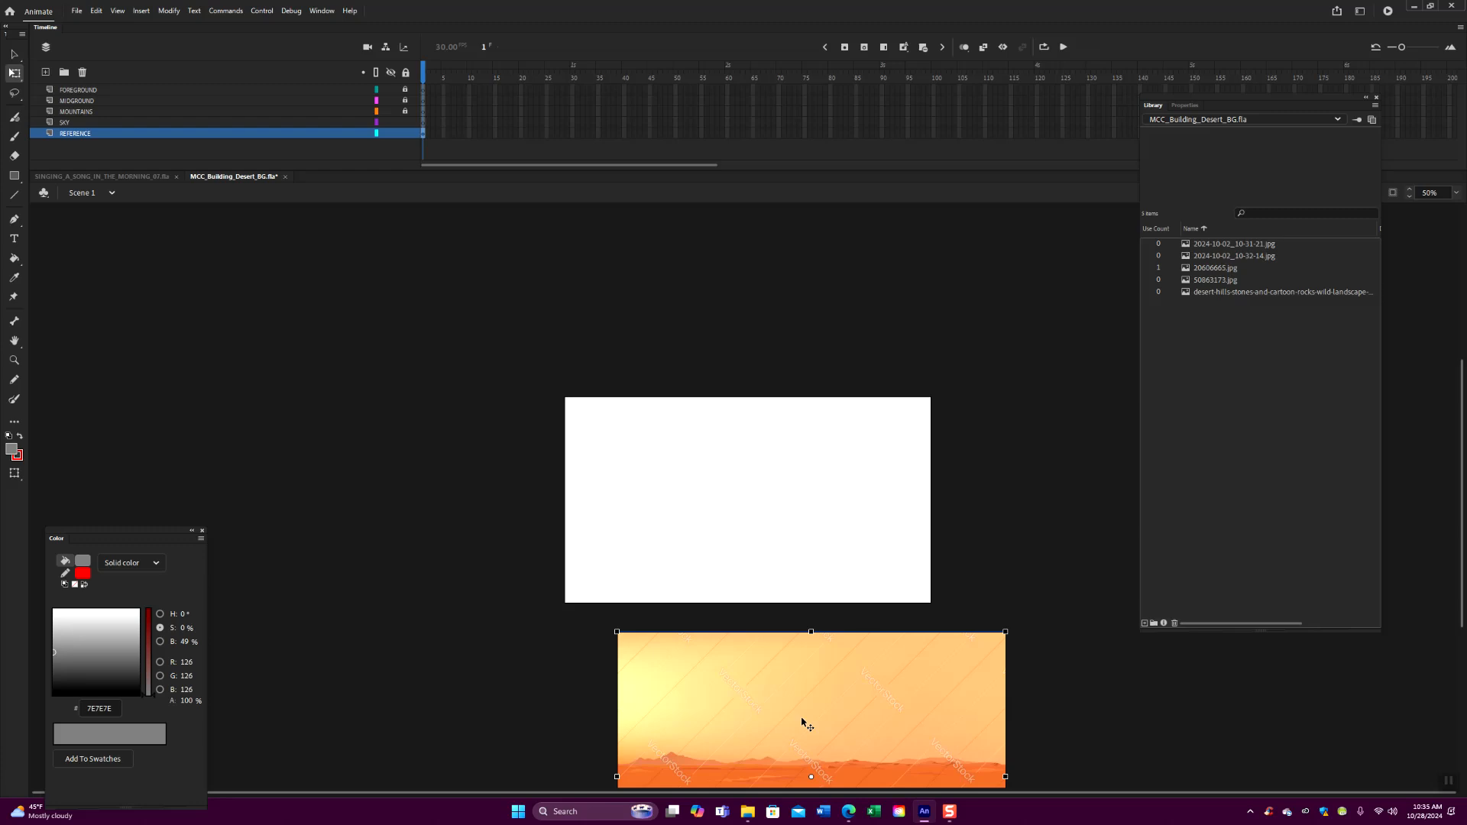
drag(815, 740, 757, 458)
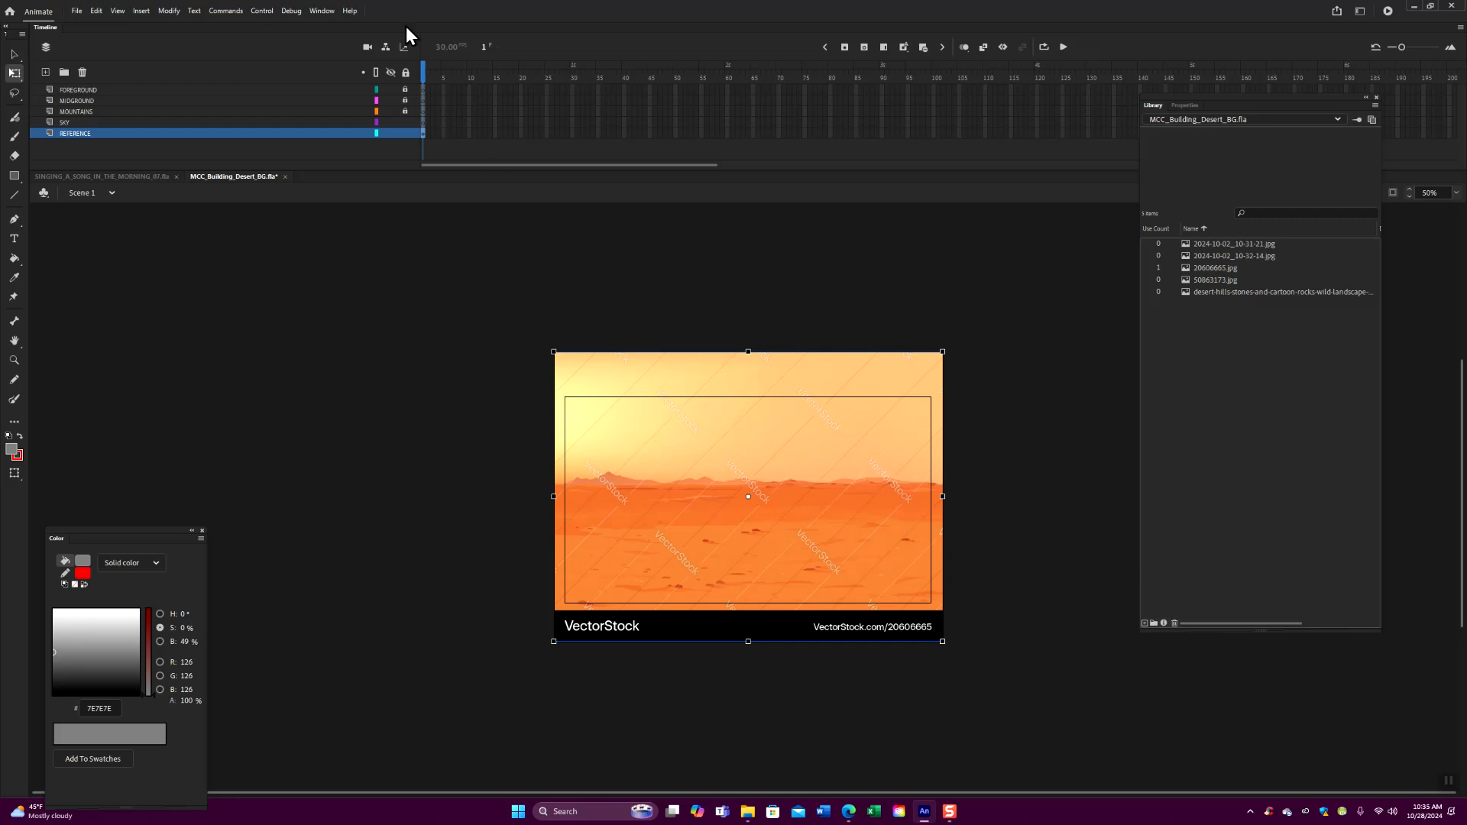
click(410, 133)
- On the SKY layer, draw a grey rectangle covering the whole reference image and delete its red outline
click(302, 124)
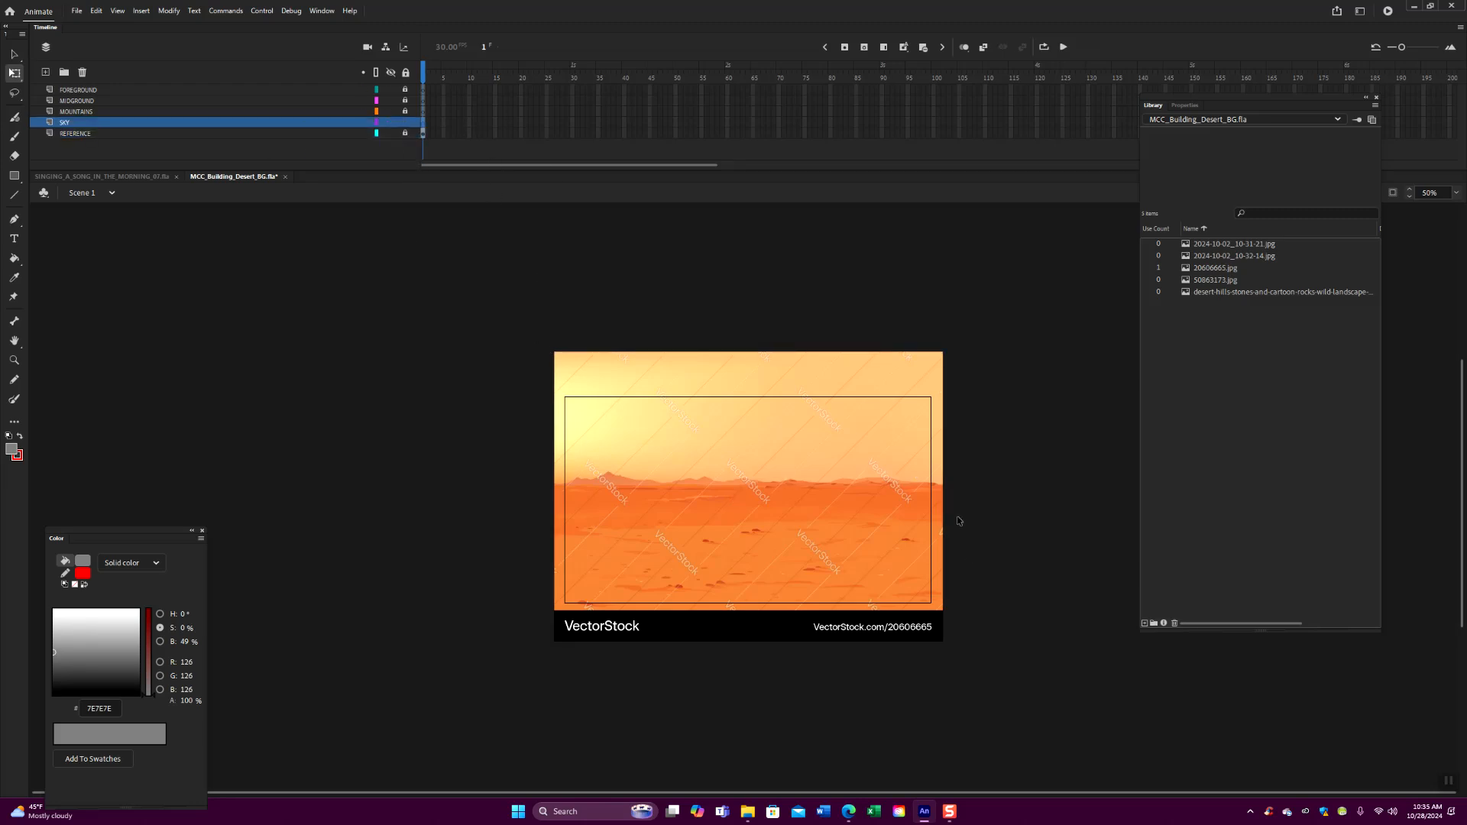
click(14, 176)
mouse_move(537, 344)
mouse_down()
mouse_move(642, 484)
mouse_move(965, 647)
mouse_up()
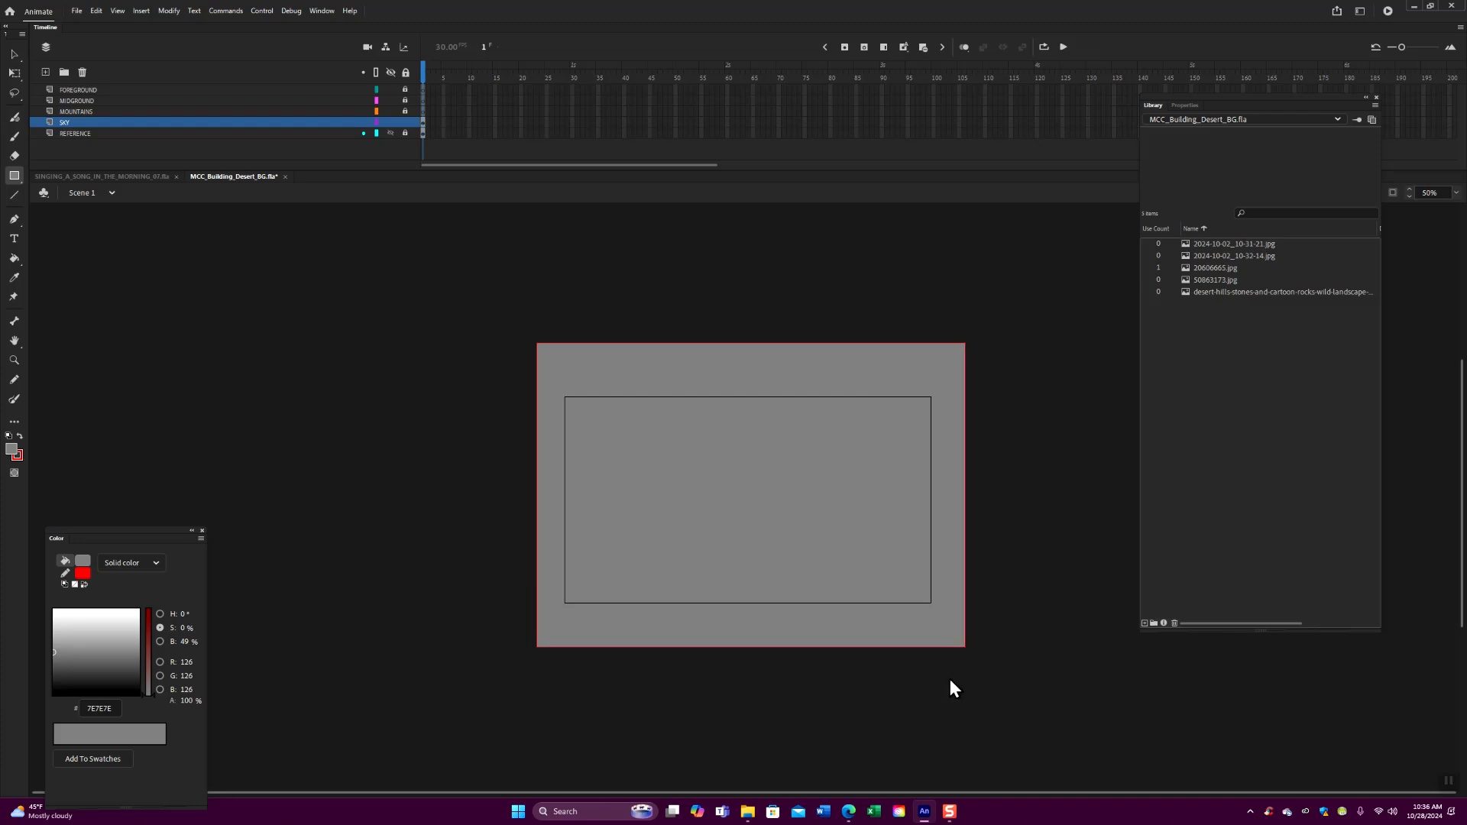
key(v)
click(763, 344)
key(Delete)
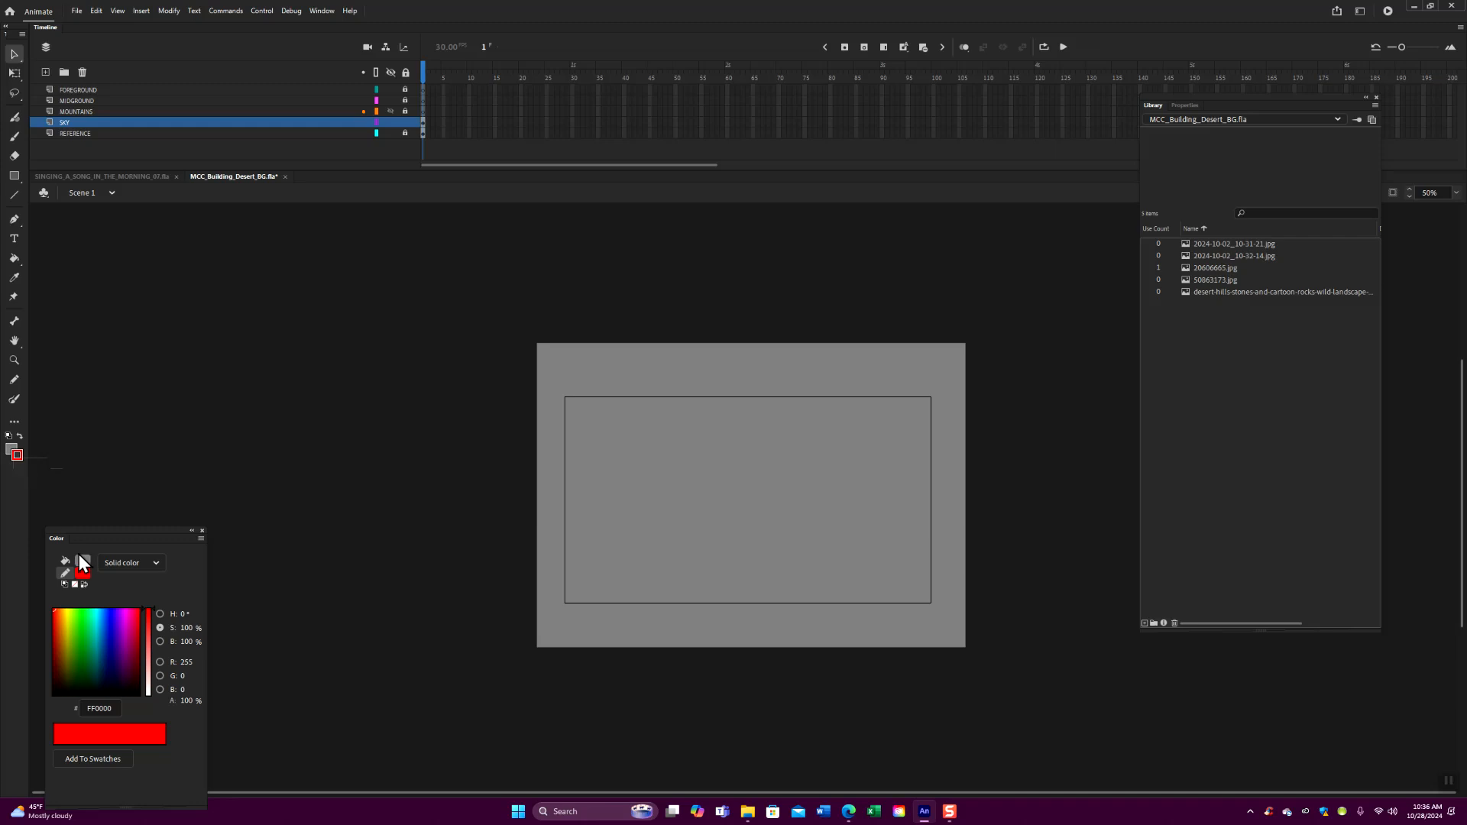
- Move the grey rectangle off the stage to the left of the reference image
click(65, 560)
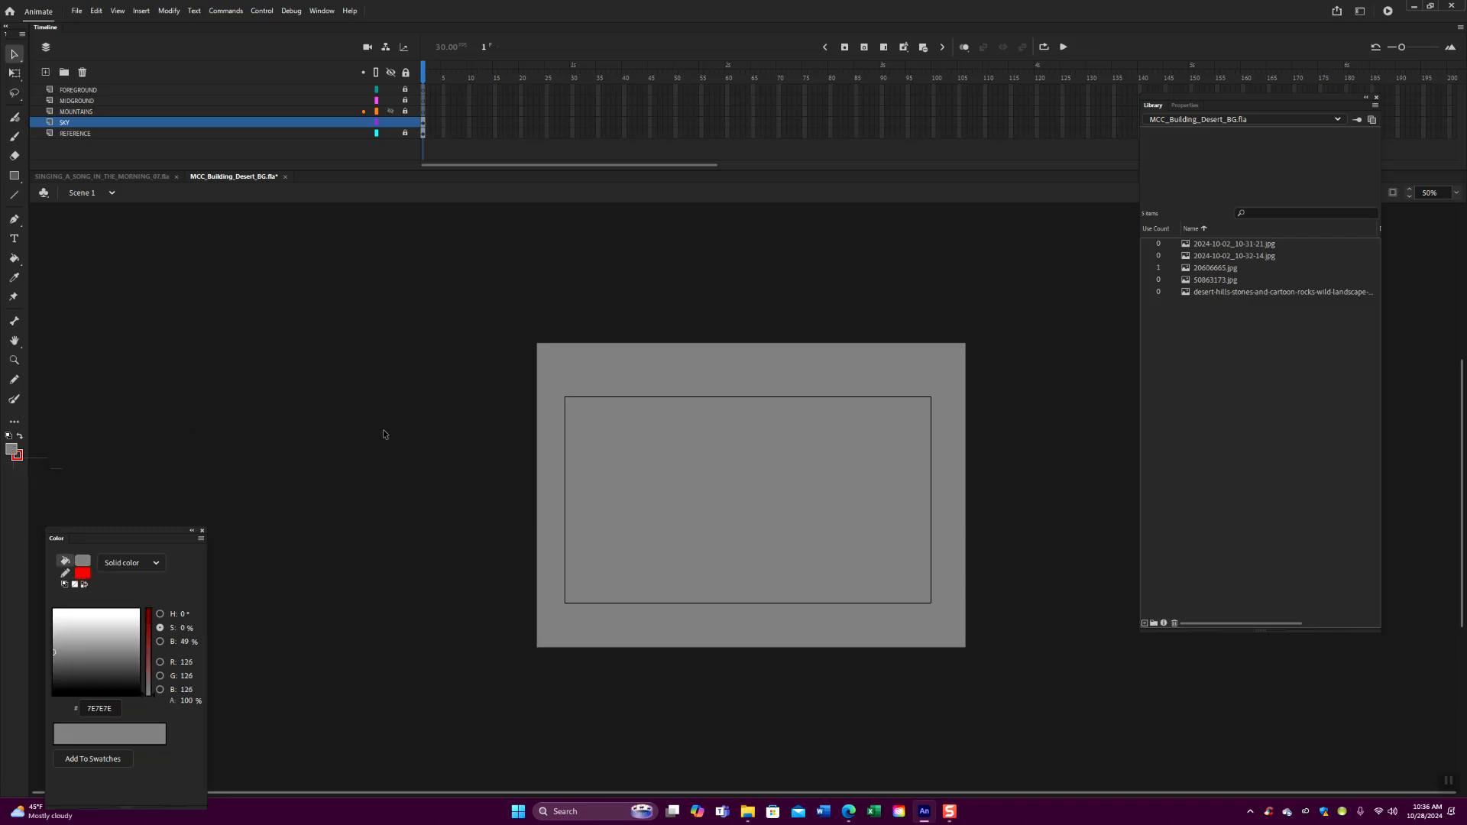
click(716, 522)
drag(634, 520, 197, 500)
click(565, 299)
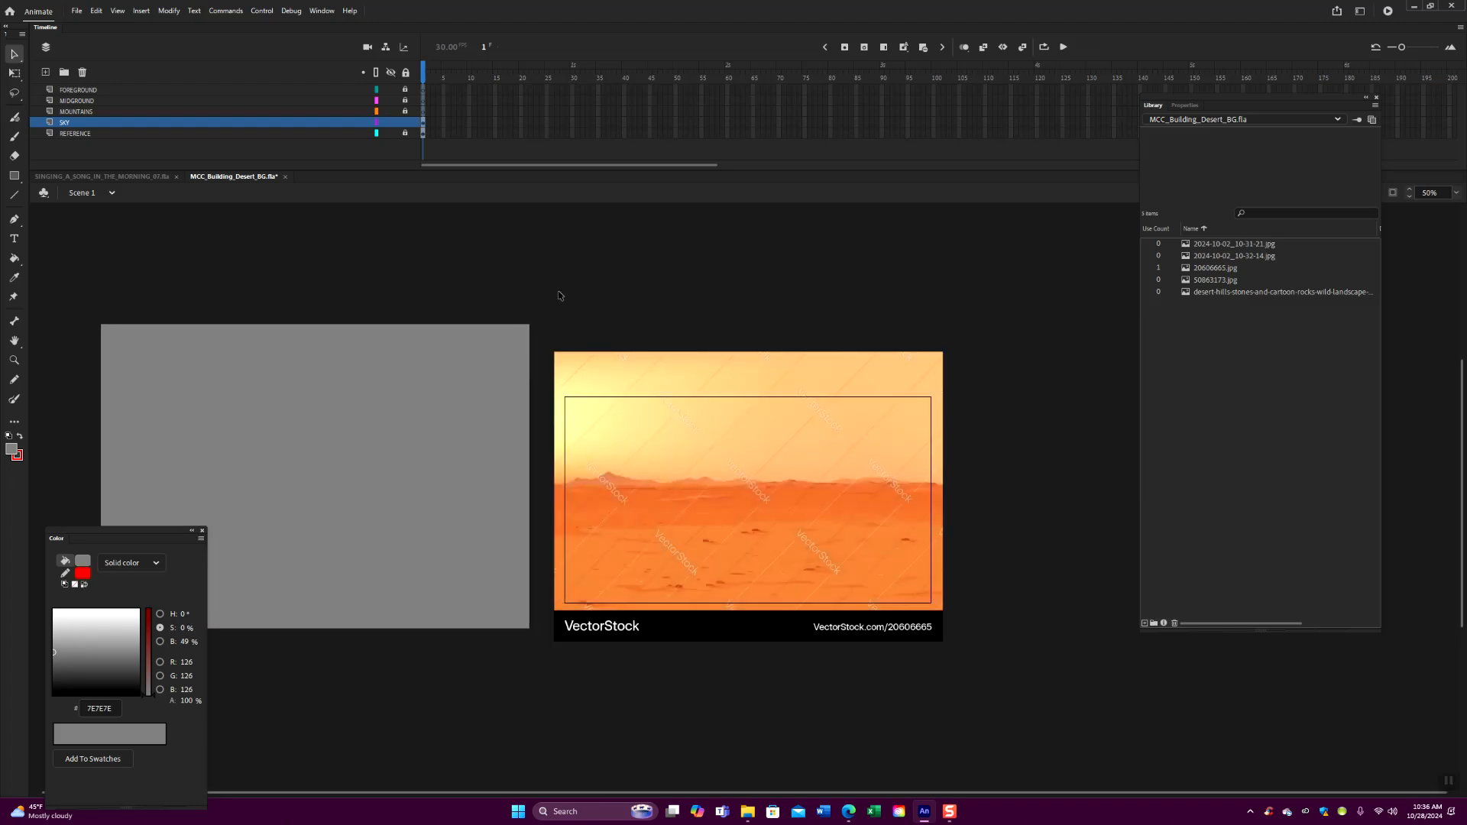
- Set the fill to a radial gradient and sample the reference's orange sky color FFB575 for its outer stop
click(14, 277)
click(909, 441)
drag(148, 539, 186, 409)
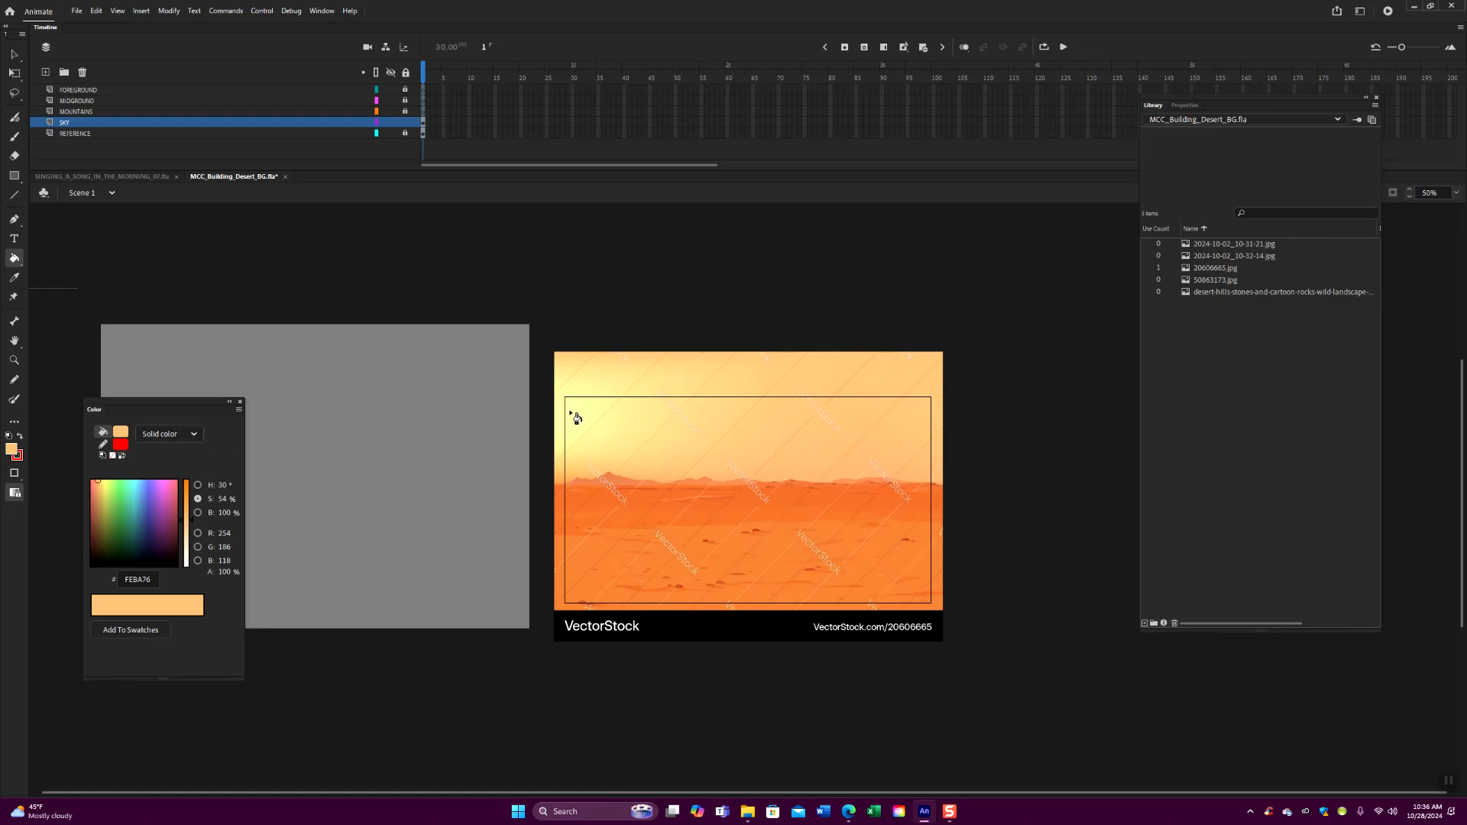
click(194, 435)
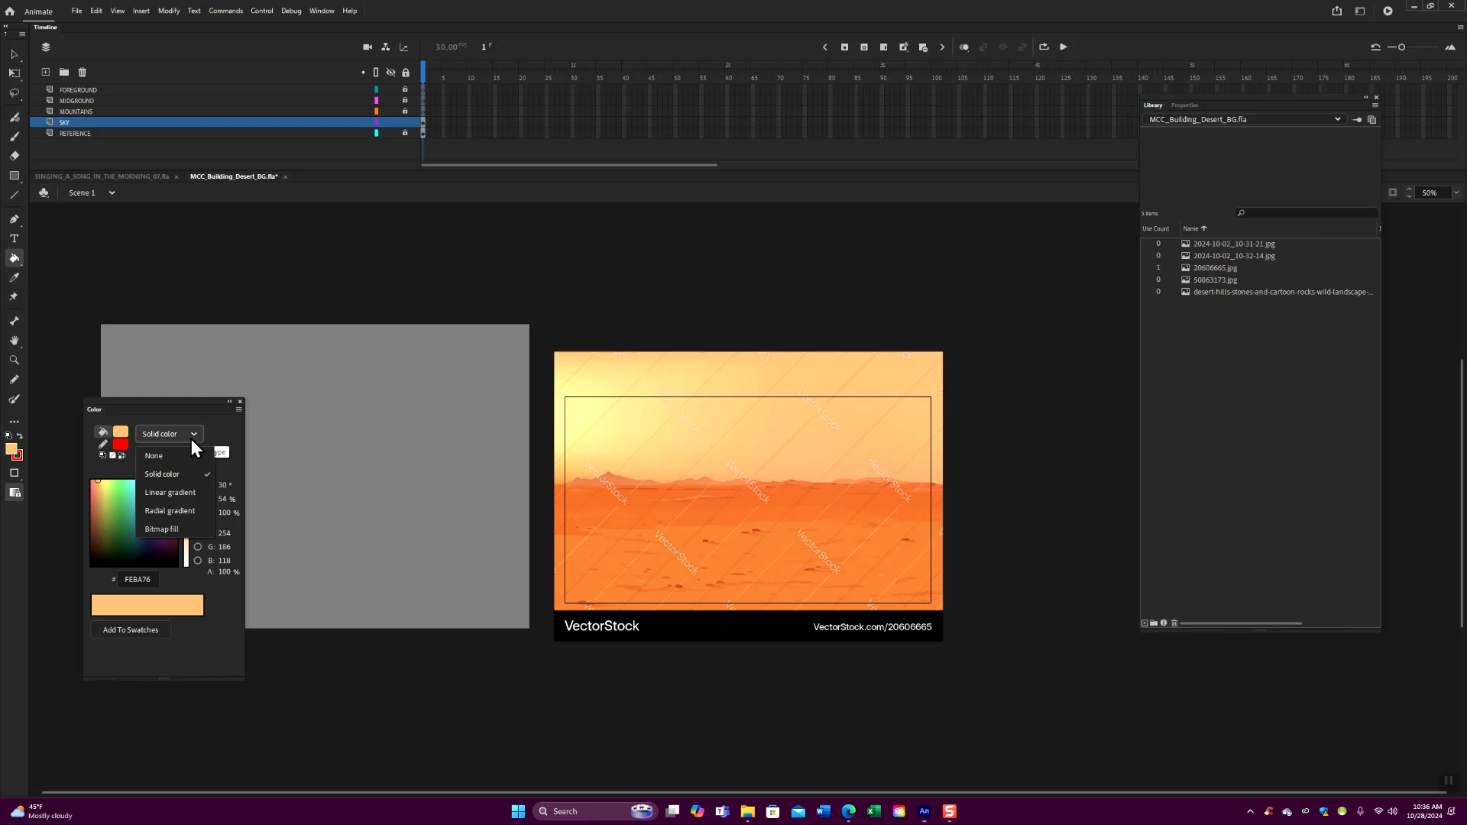
click(180, 512)
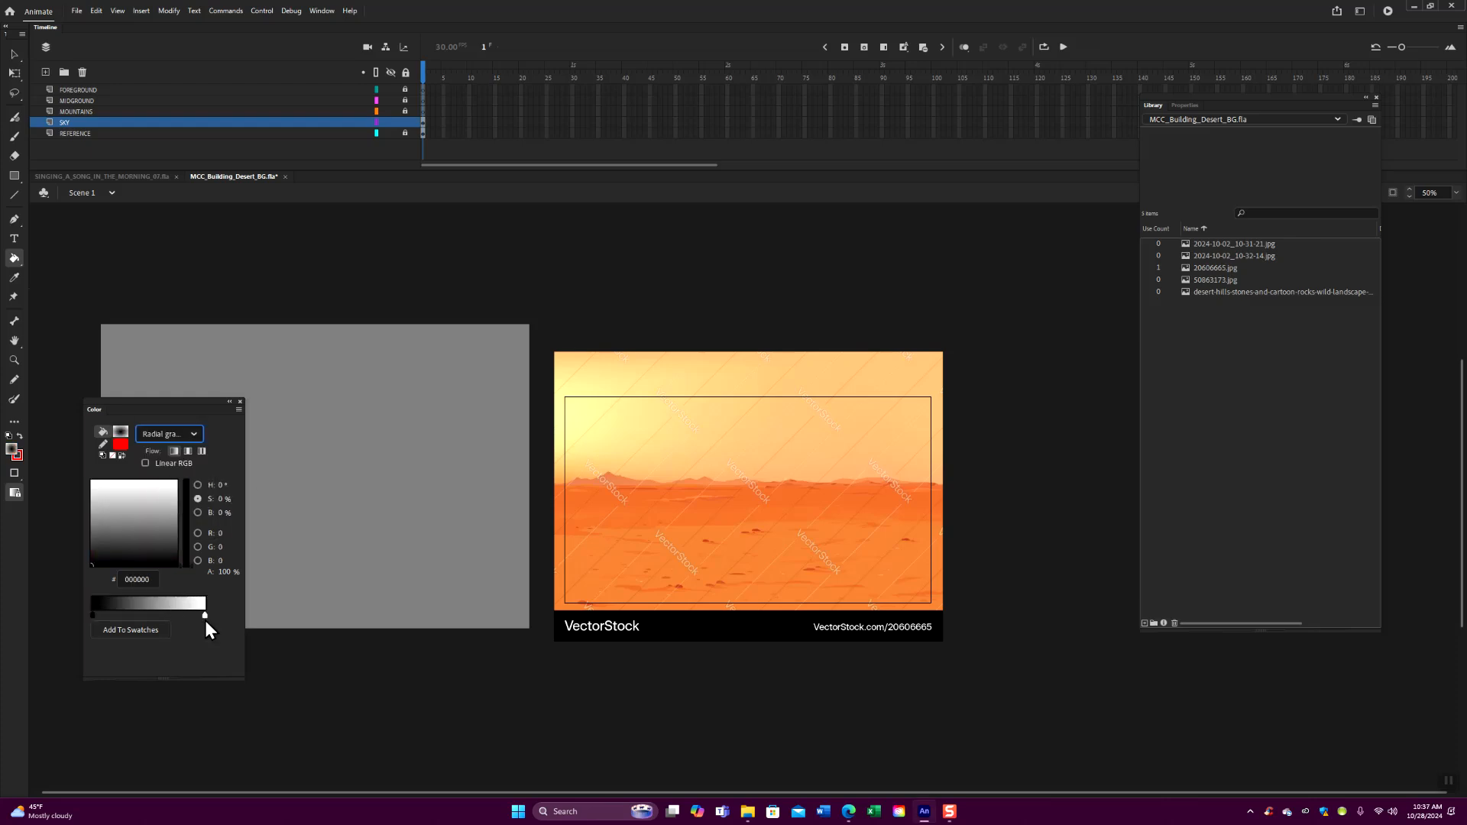
double_click(204, 615)
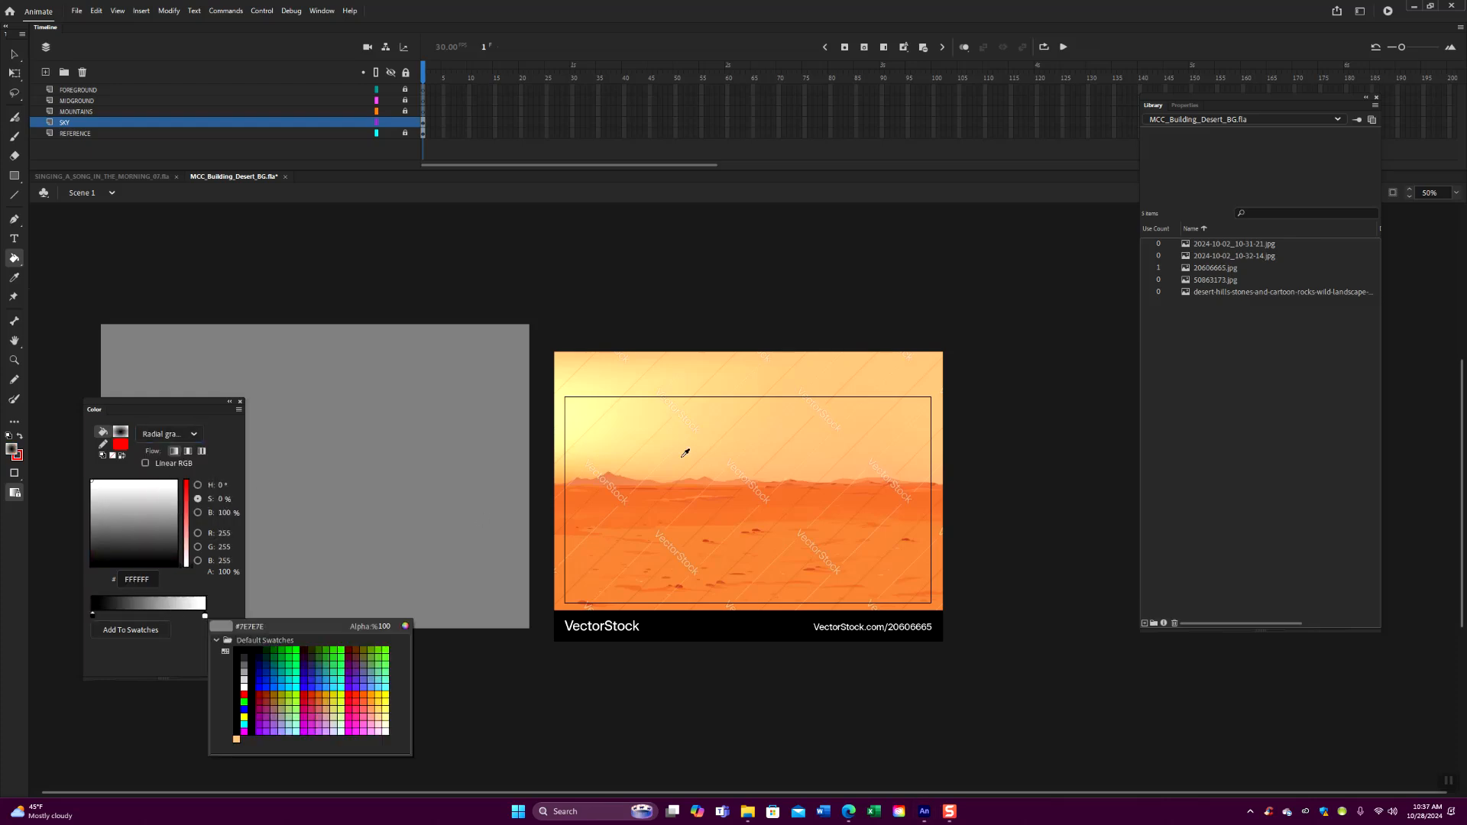
click(927, 461)
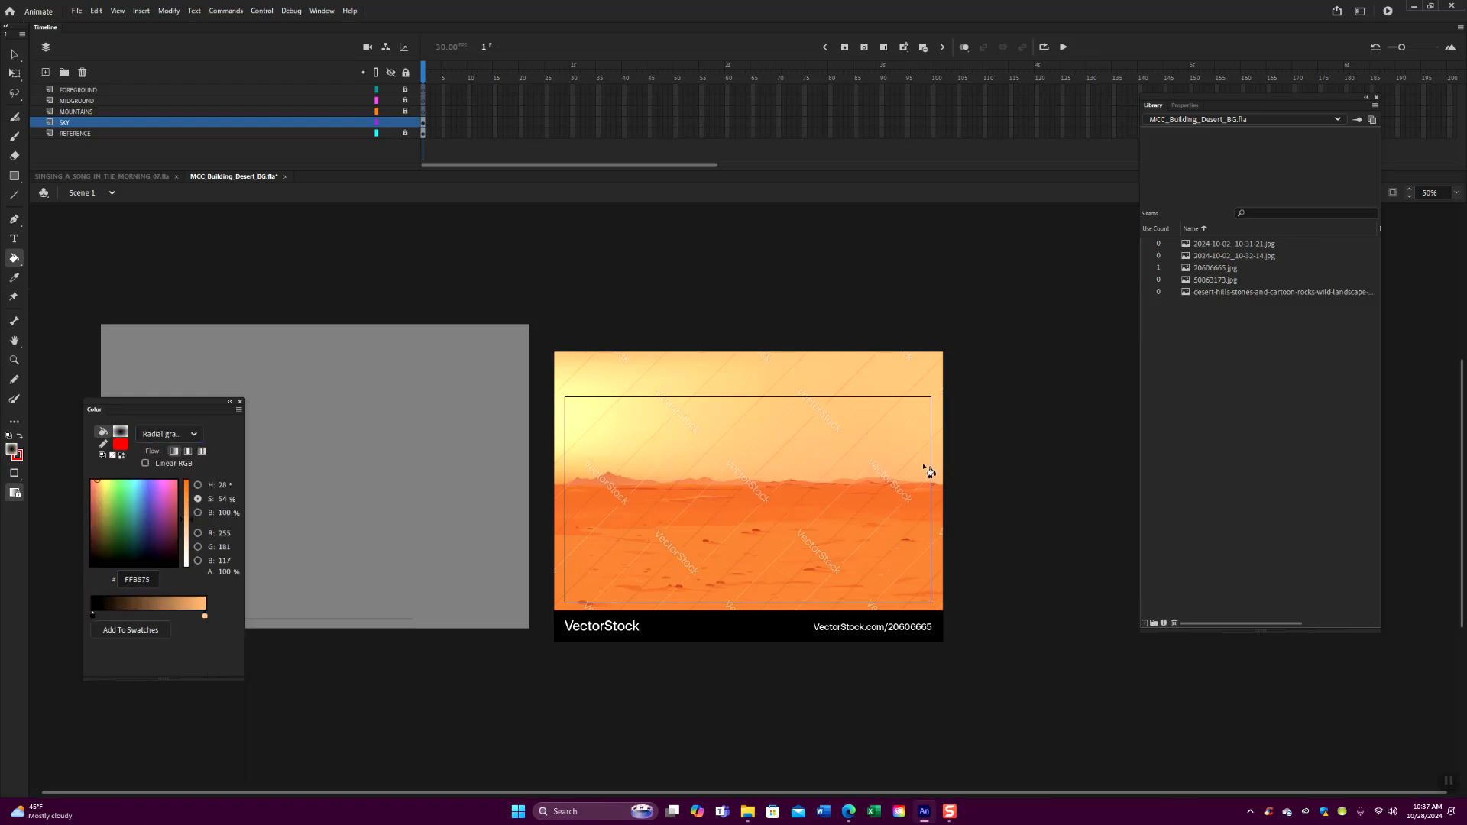
- Sample the reference's pale yellow sun glow, FFF3A0, for the gradient's inner stop
drag(217, 405, 301, 342)
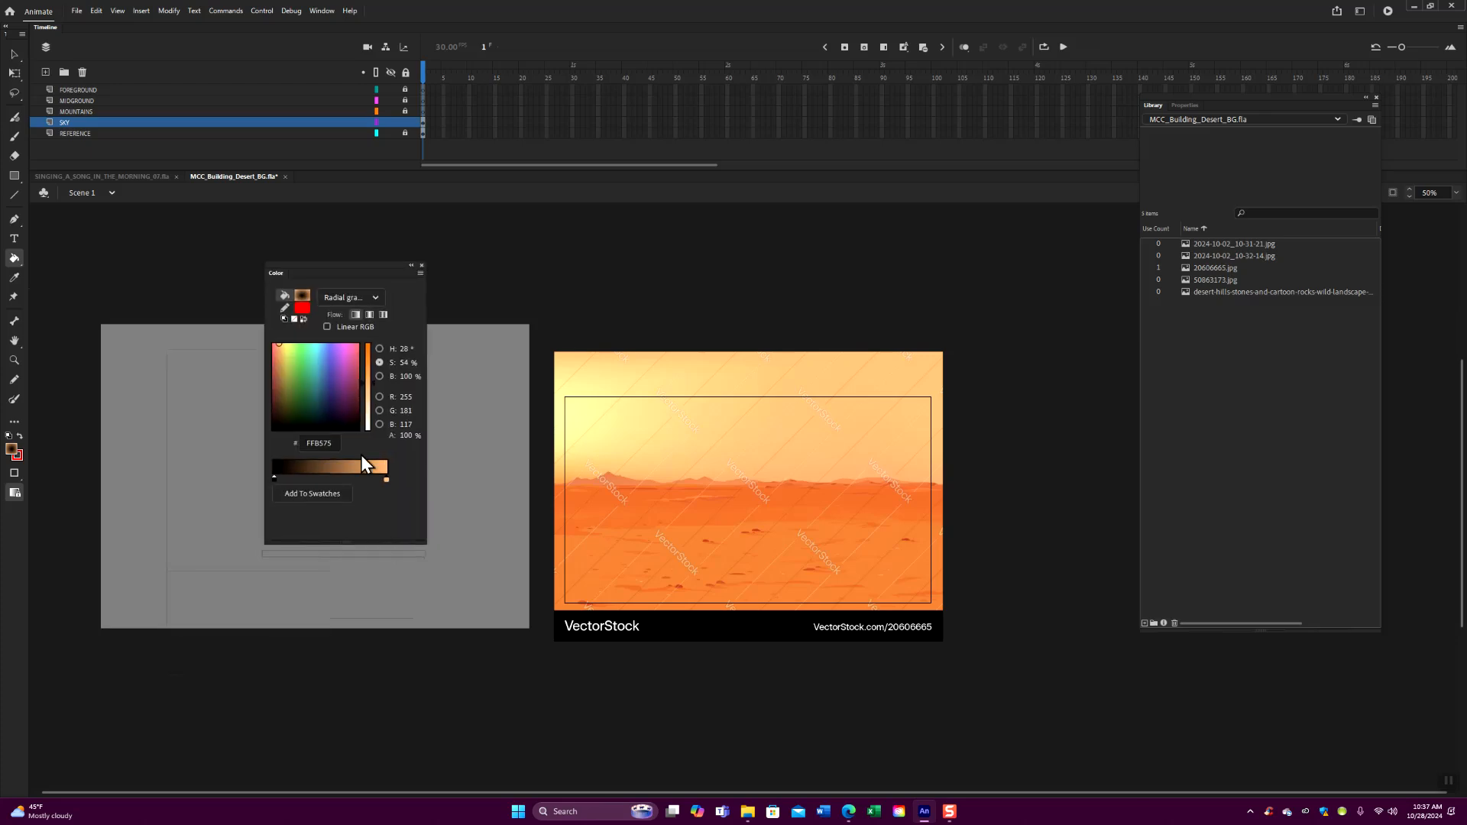
double_click(274, 479)
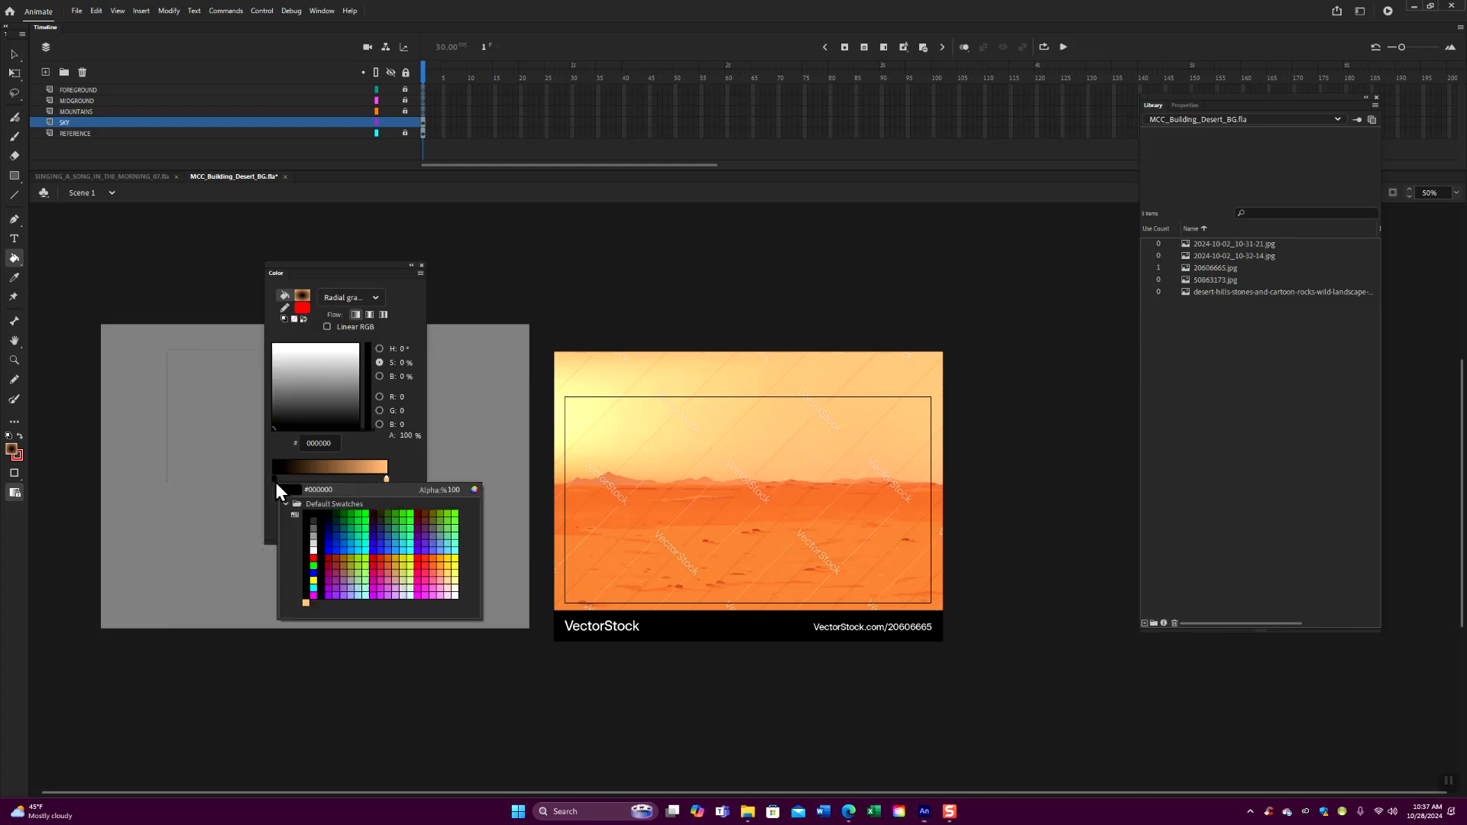
click(573, 404)
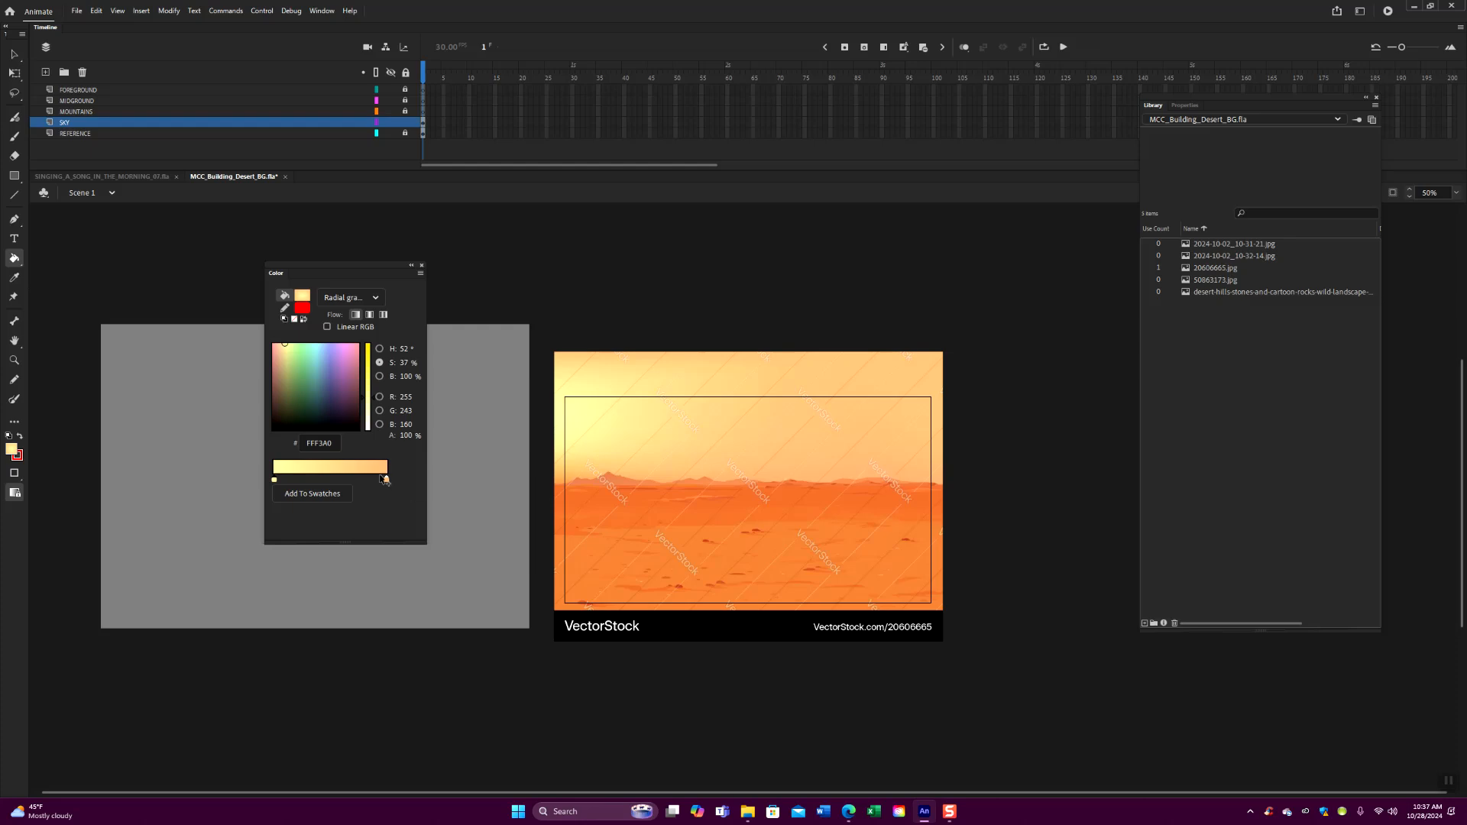
drag(359, 265, 374, 262)
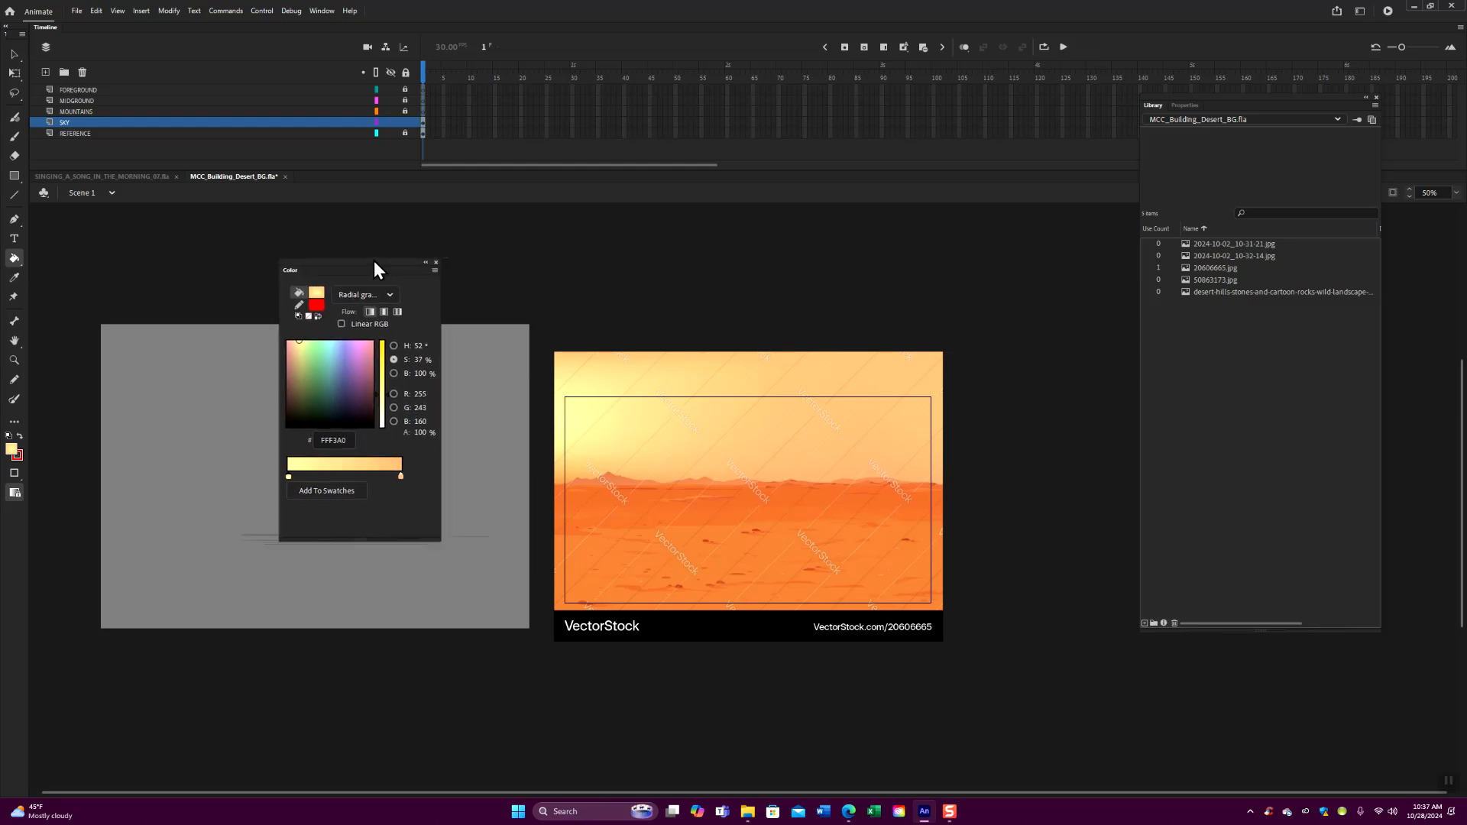
click(319, 9)
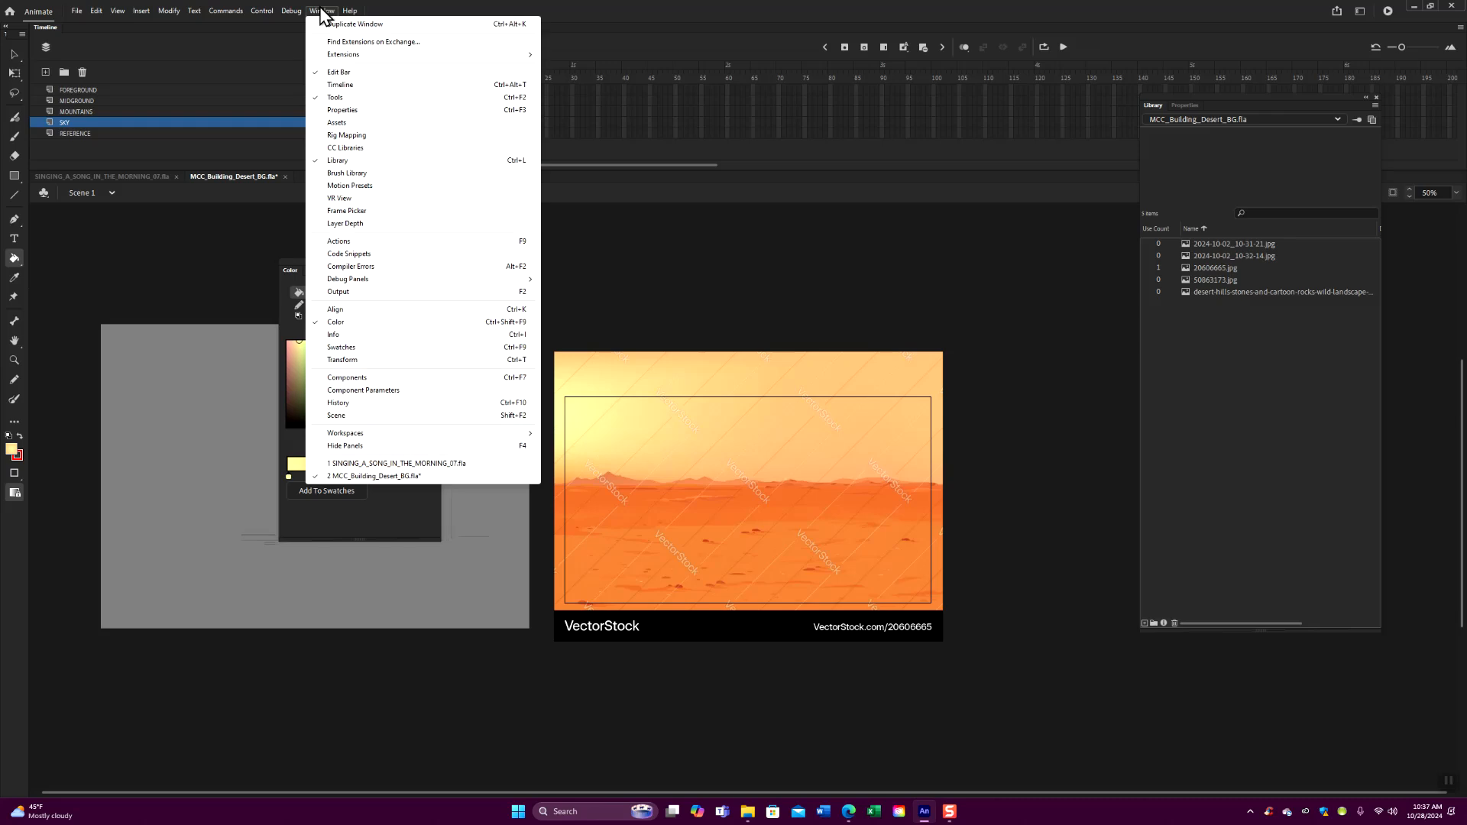
click(228, 259)
mouse_move(445, 561)
mouse_down()
mouse_move(435, 540)
mouse_move(475, 589)
mouse_move(452, 550)
mouse_up()
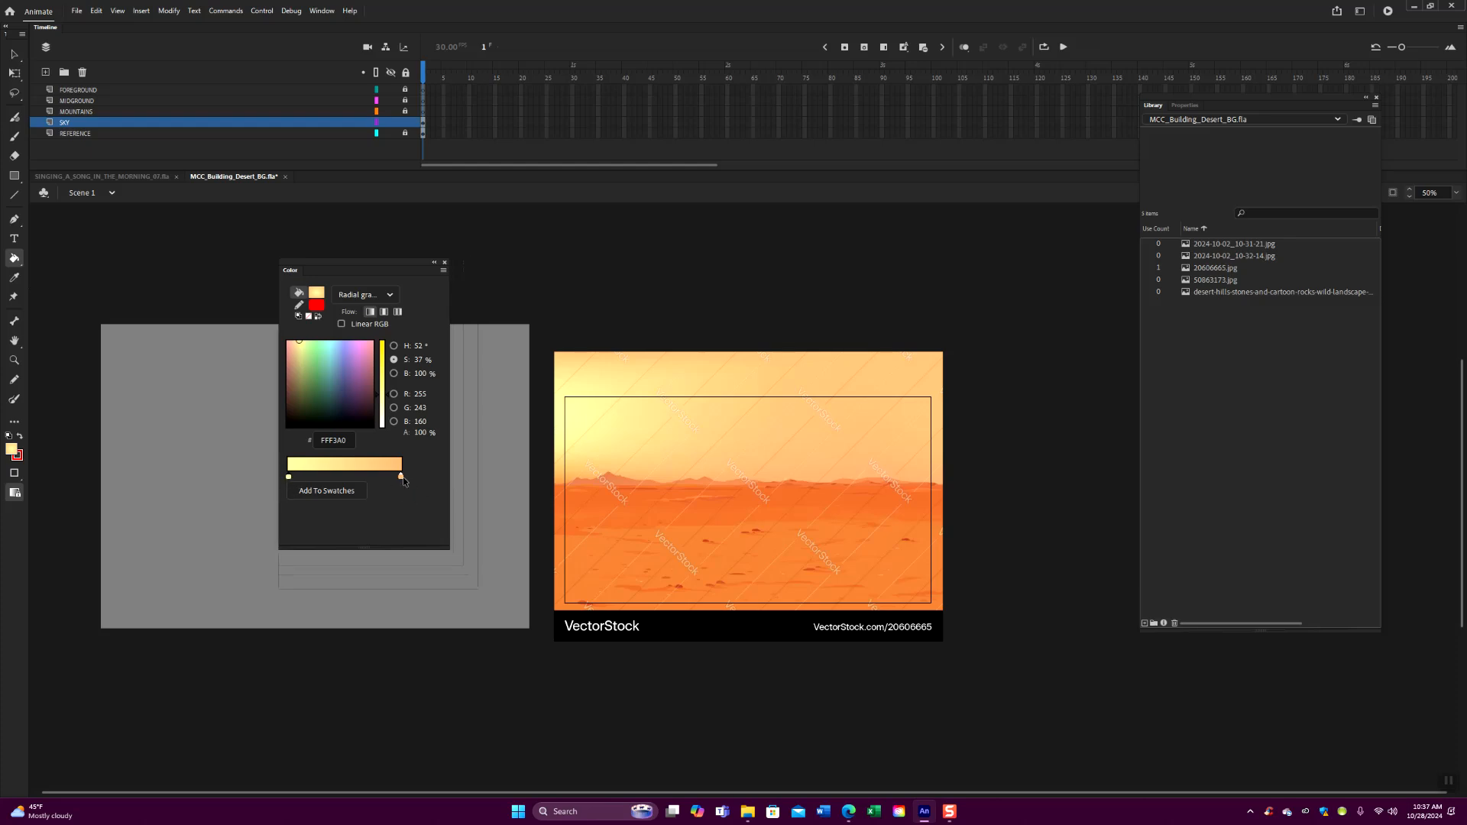
- Resample the gradient's outer stop from the reference's orange sky and its inner stop from the yellow glow
double_click(400, 477)
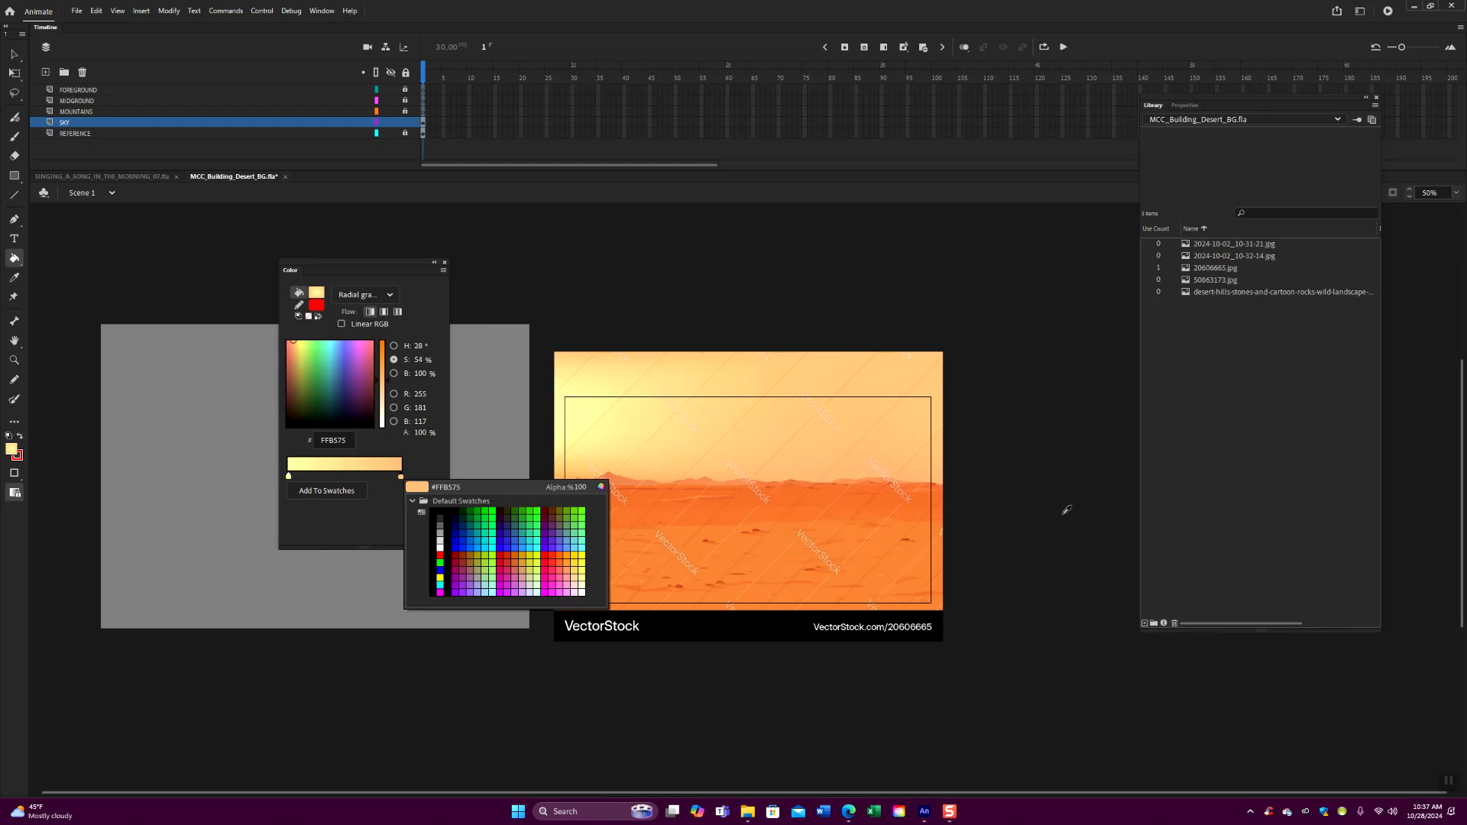
click(927, 456)
double_click(289, 476)
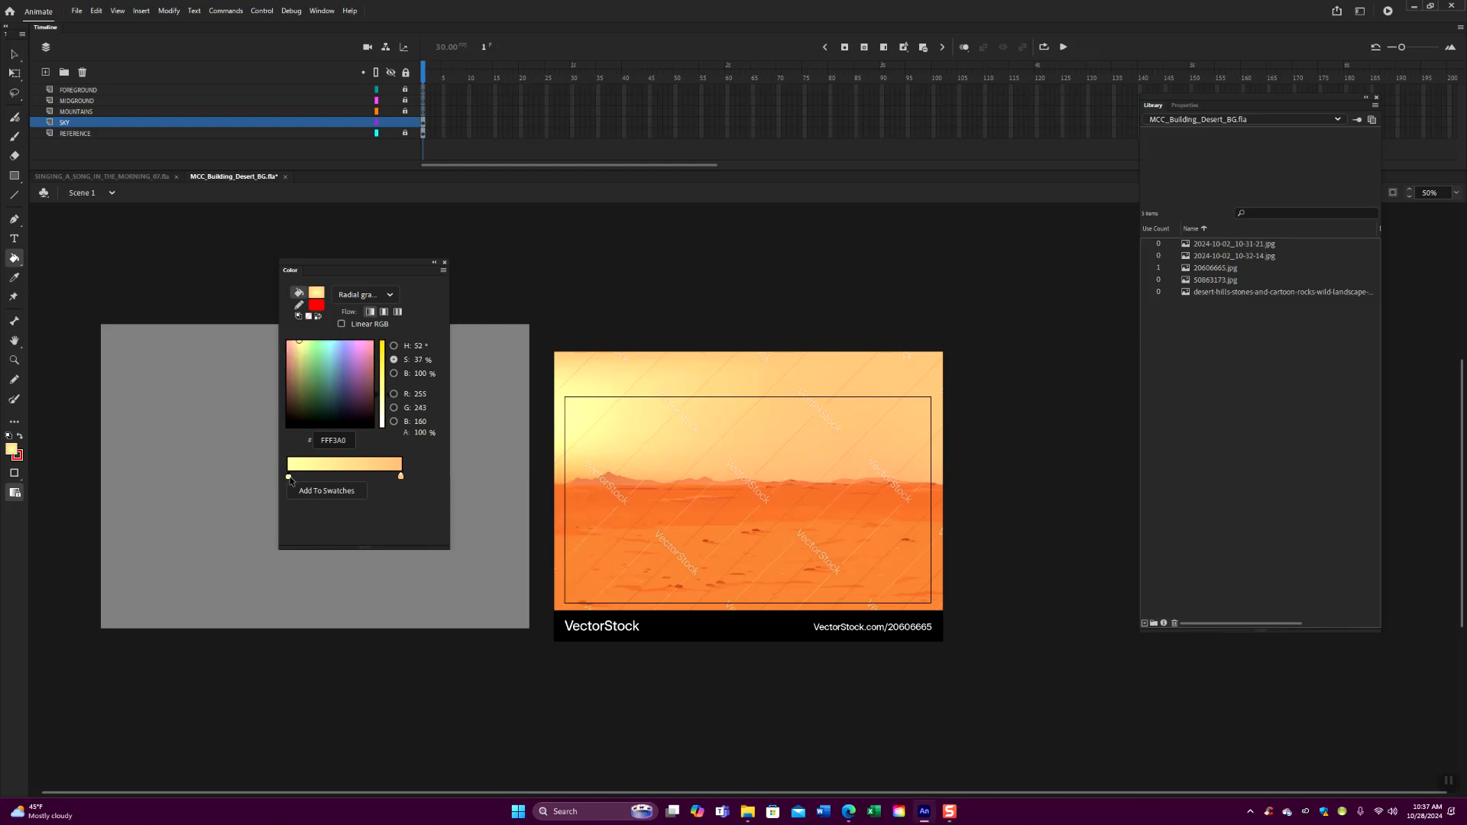
click(573, 406)
- Turn off the Paint Bucket's fill lock and close the color settings
drag(339, 259, 763, 274)
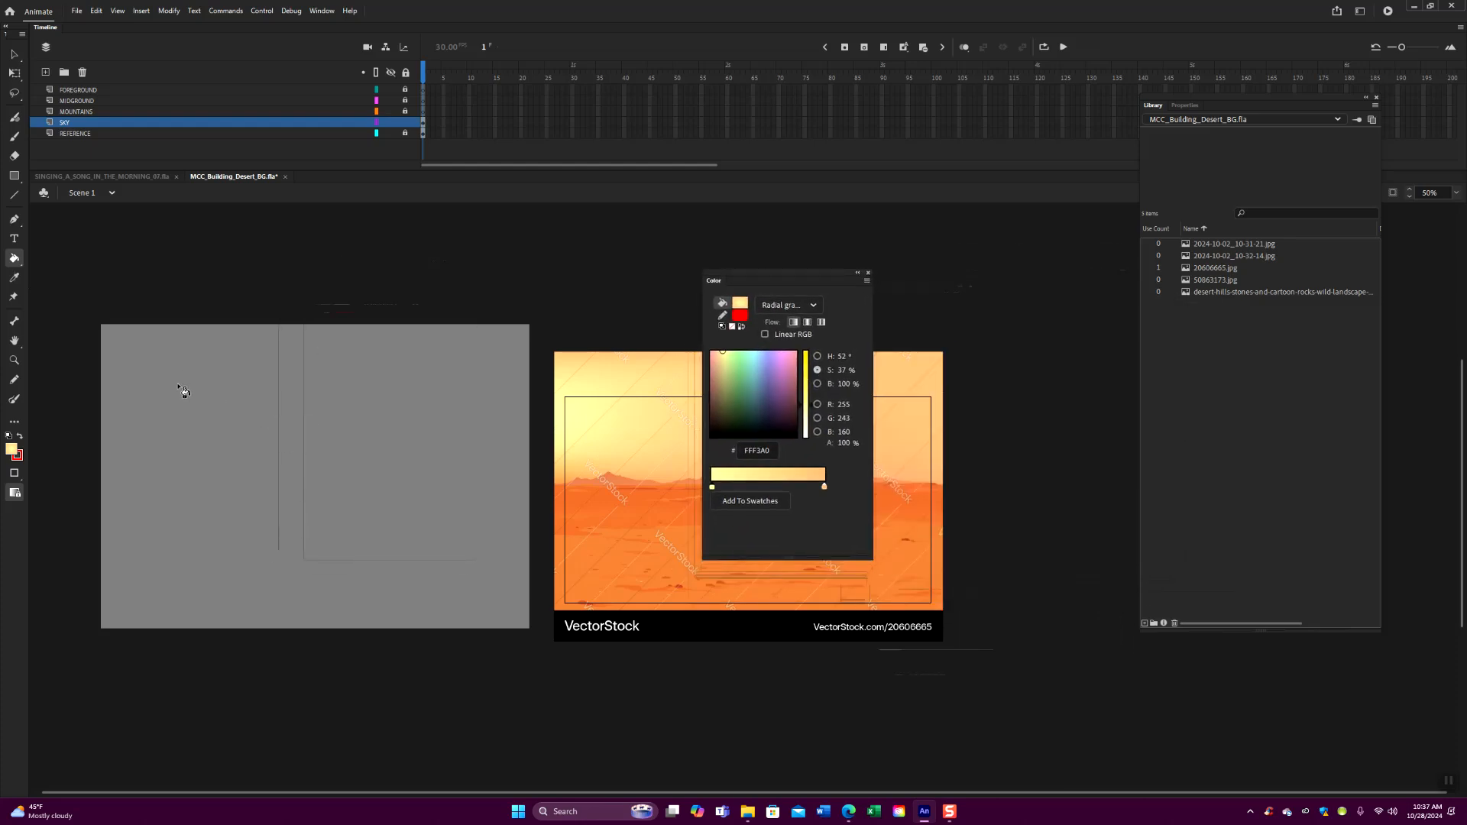
click(14, 493)
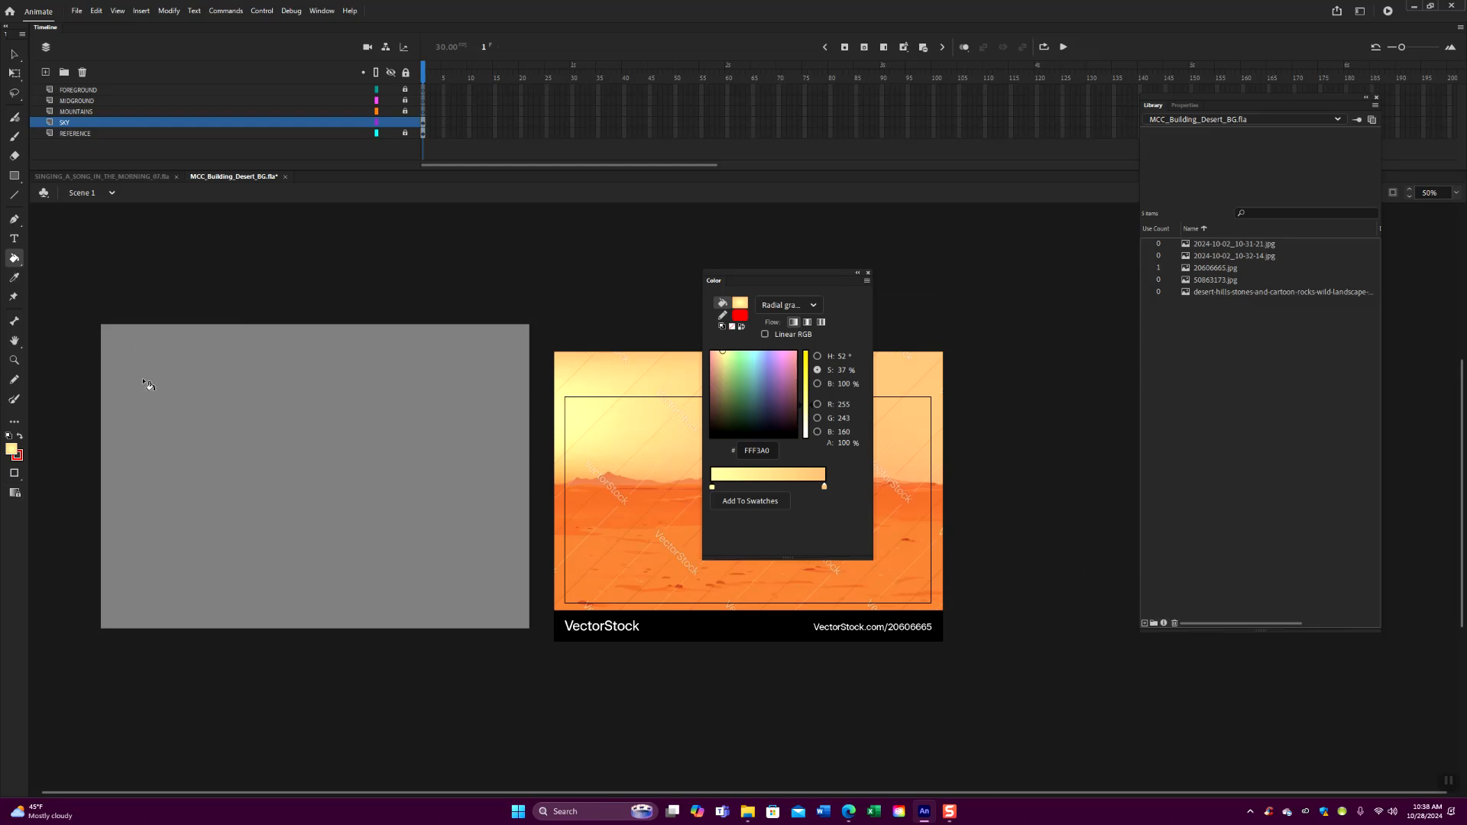
click(15, 72)
click(15, 55)
click(236, 524)
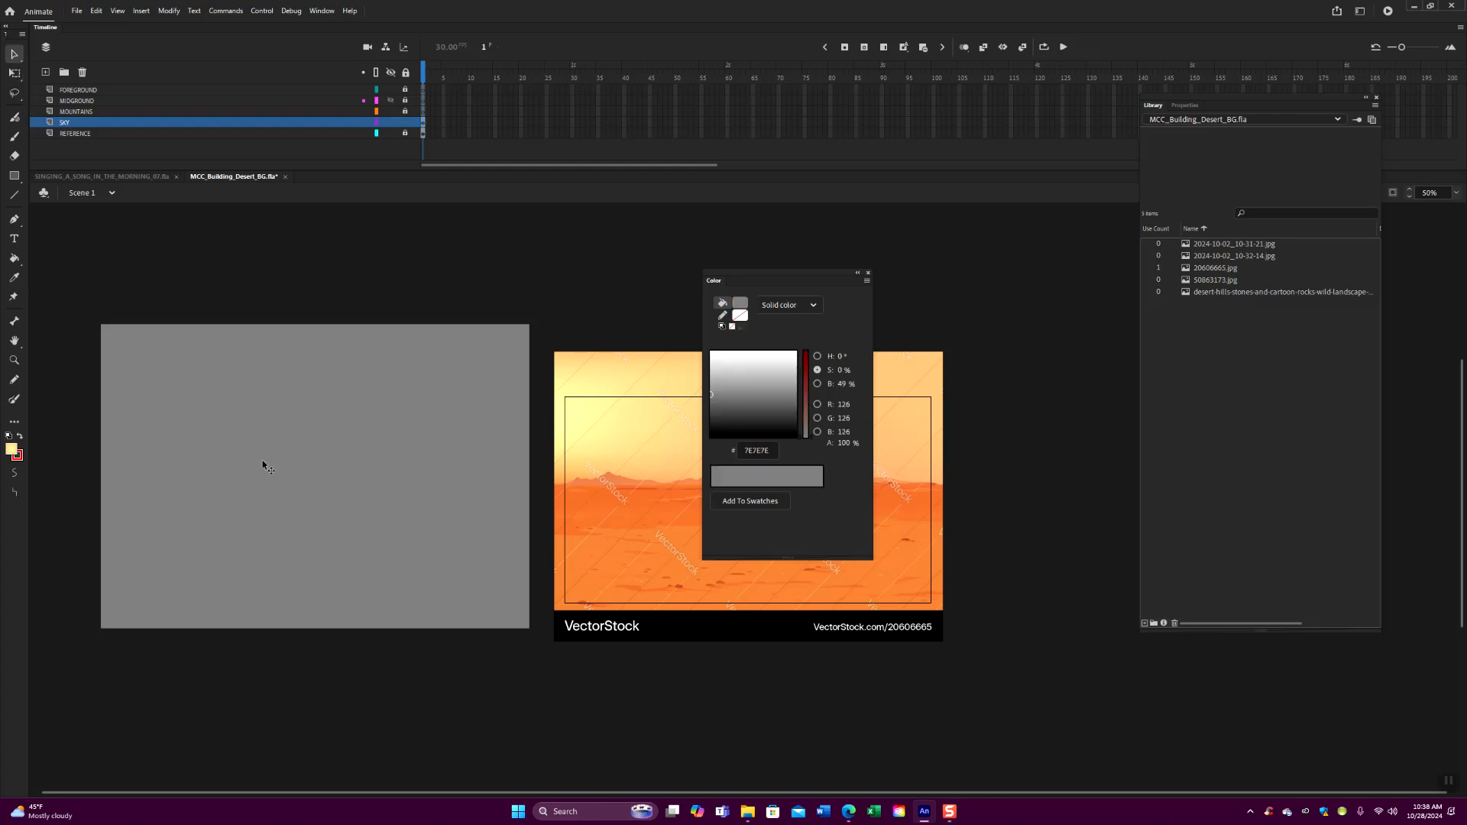
click(868, 273)
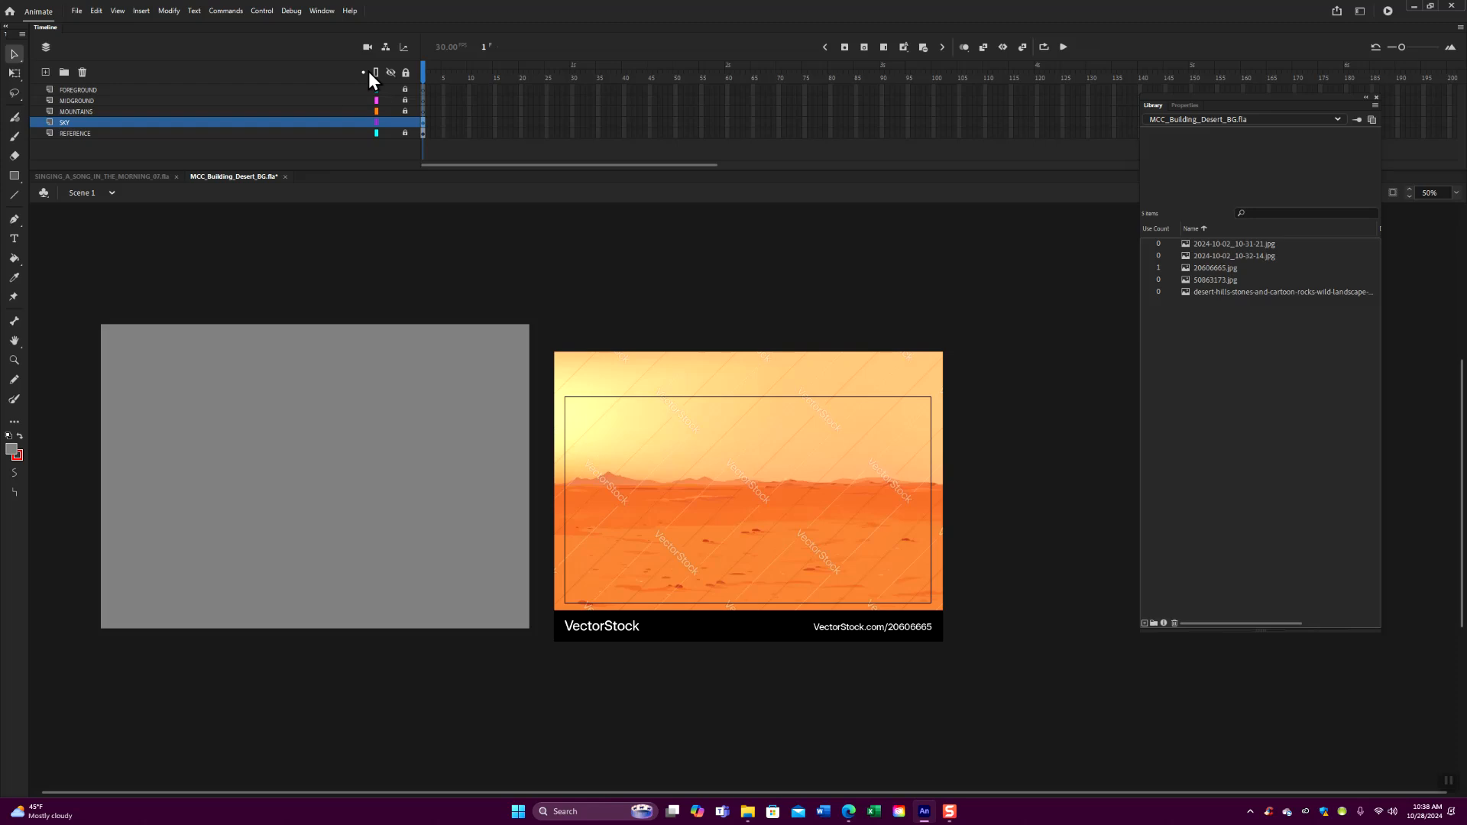
- Shorten the grey sky rectangle from its lower edge to about 60 percent of its height with Free Transform
click(391, 123)
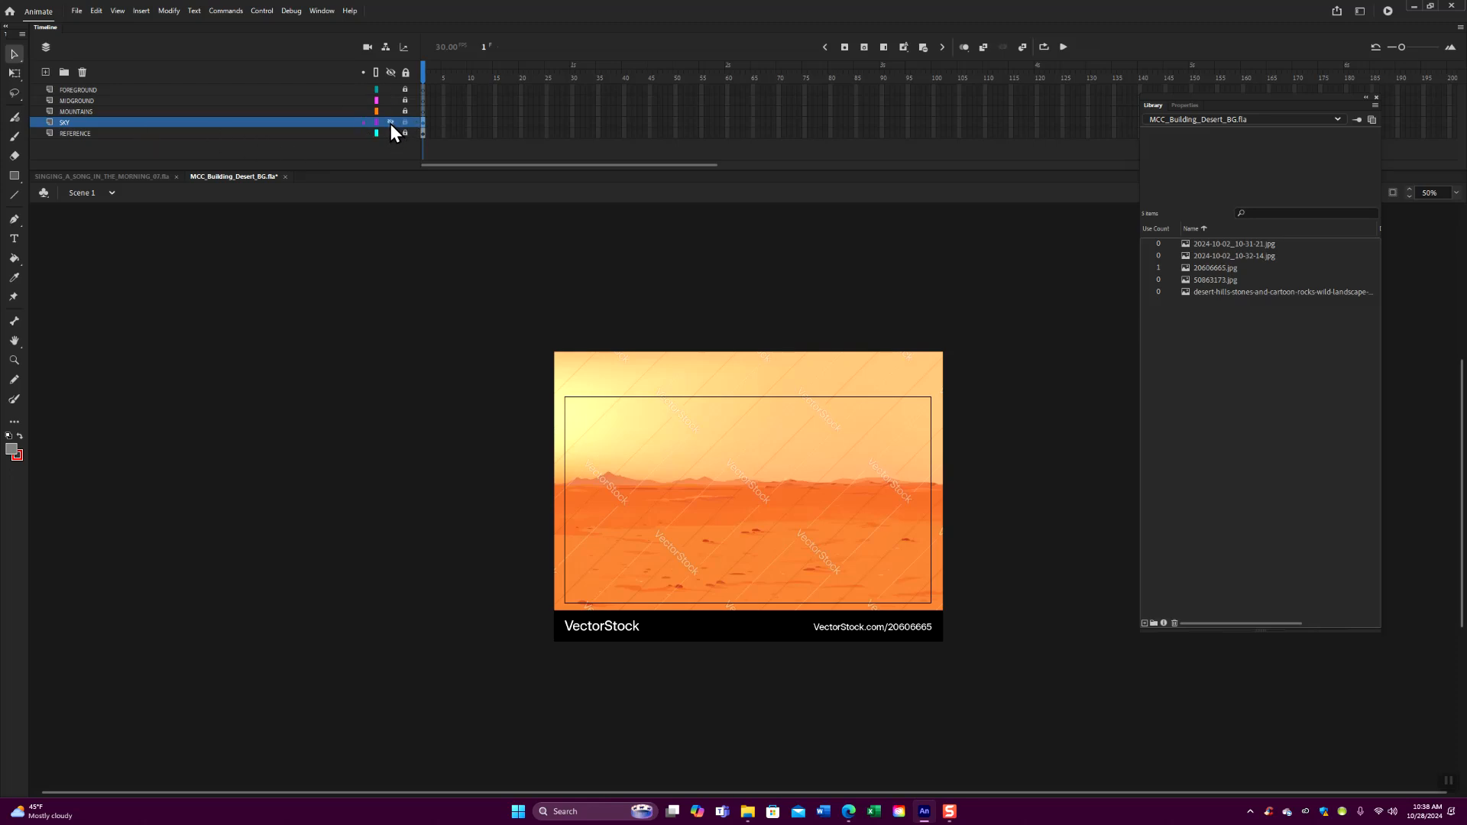
click(391, 123)
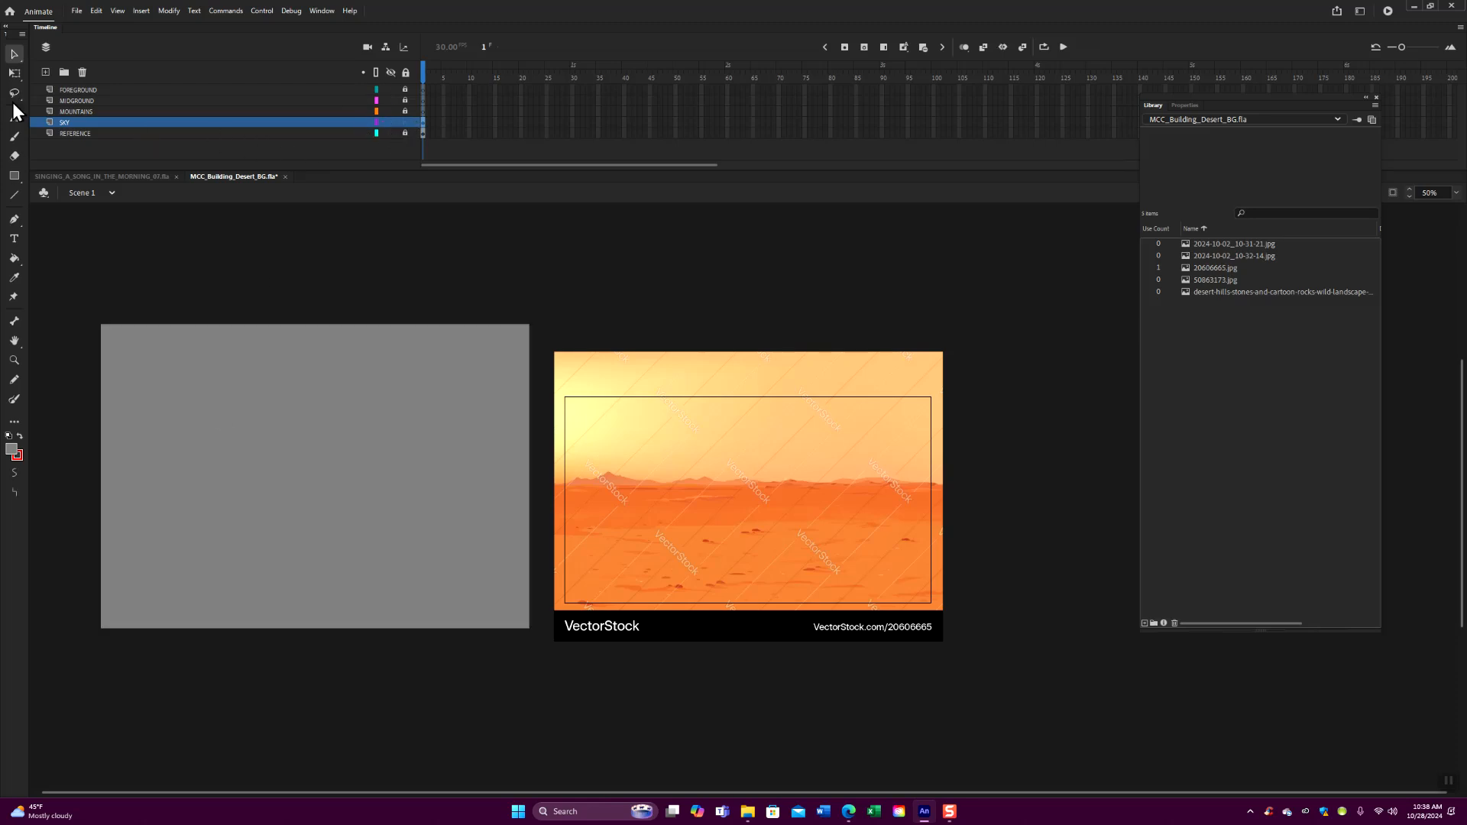
click(13, 72)
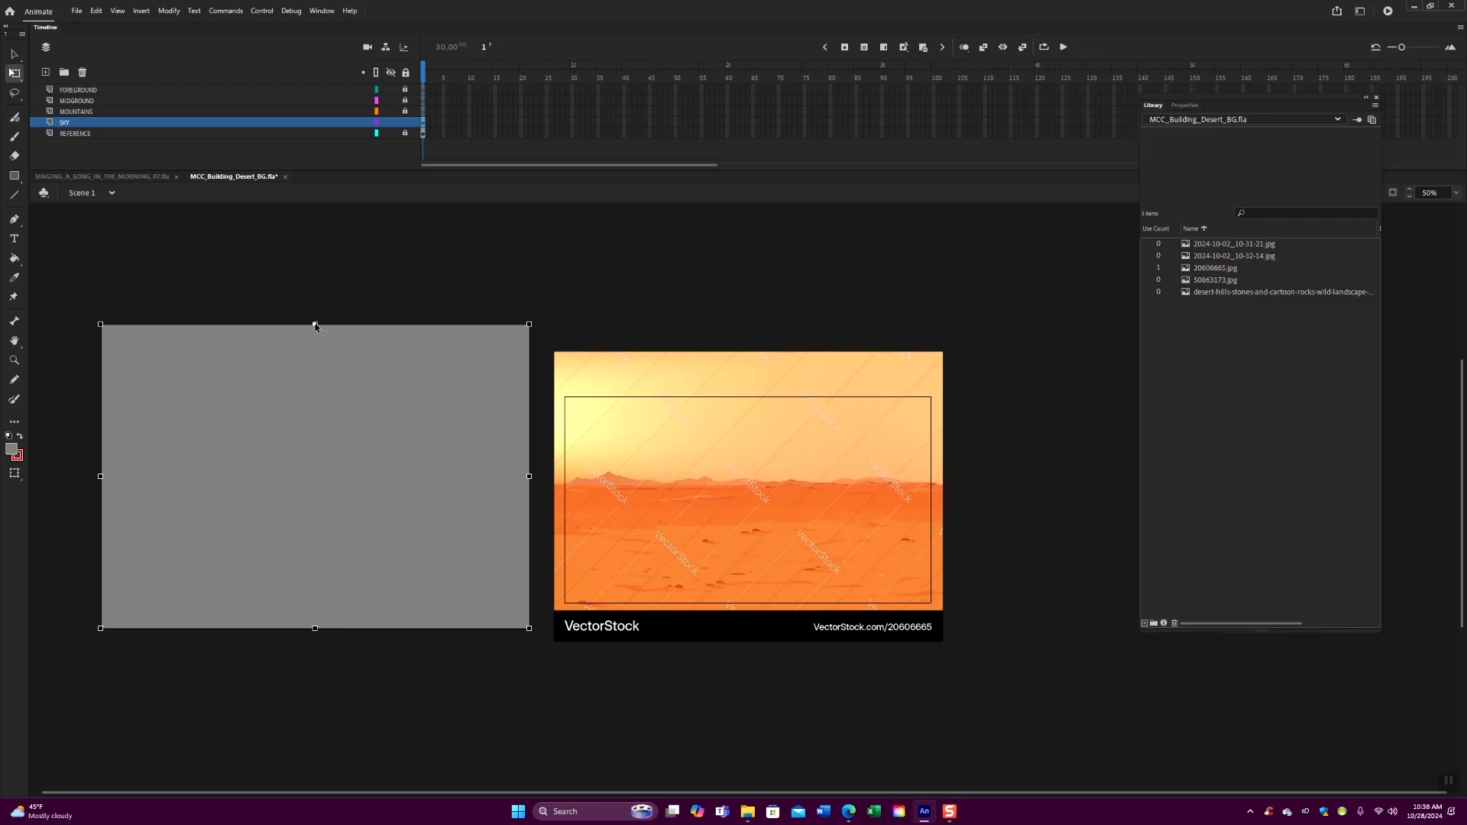
drag(315, 628, 337, 509)
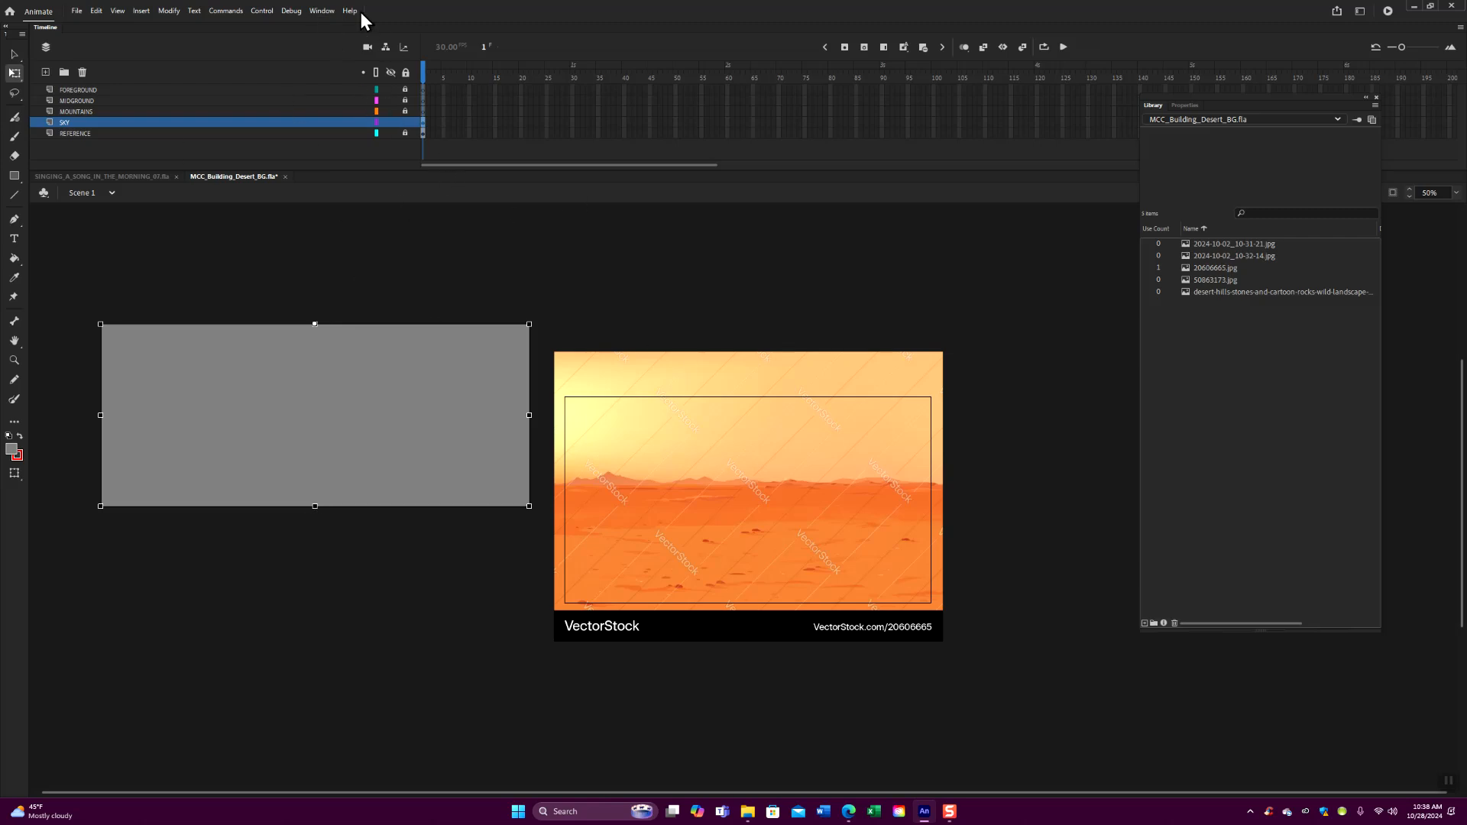
- Reopen the color settings and fill the shortened sky rectangle with the yellow-to-orange radial gradient
click(323, 11)
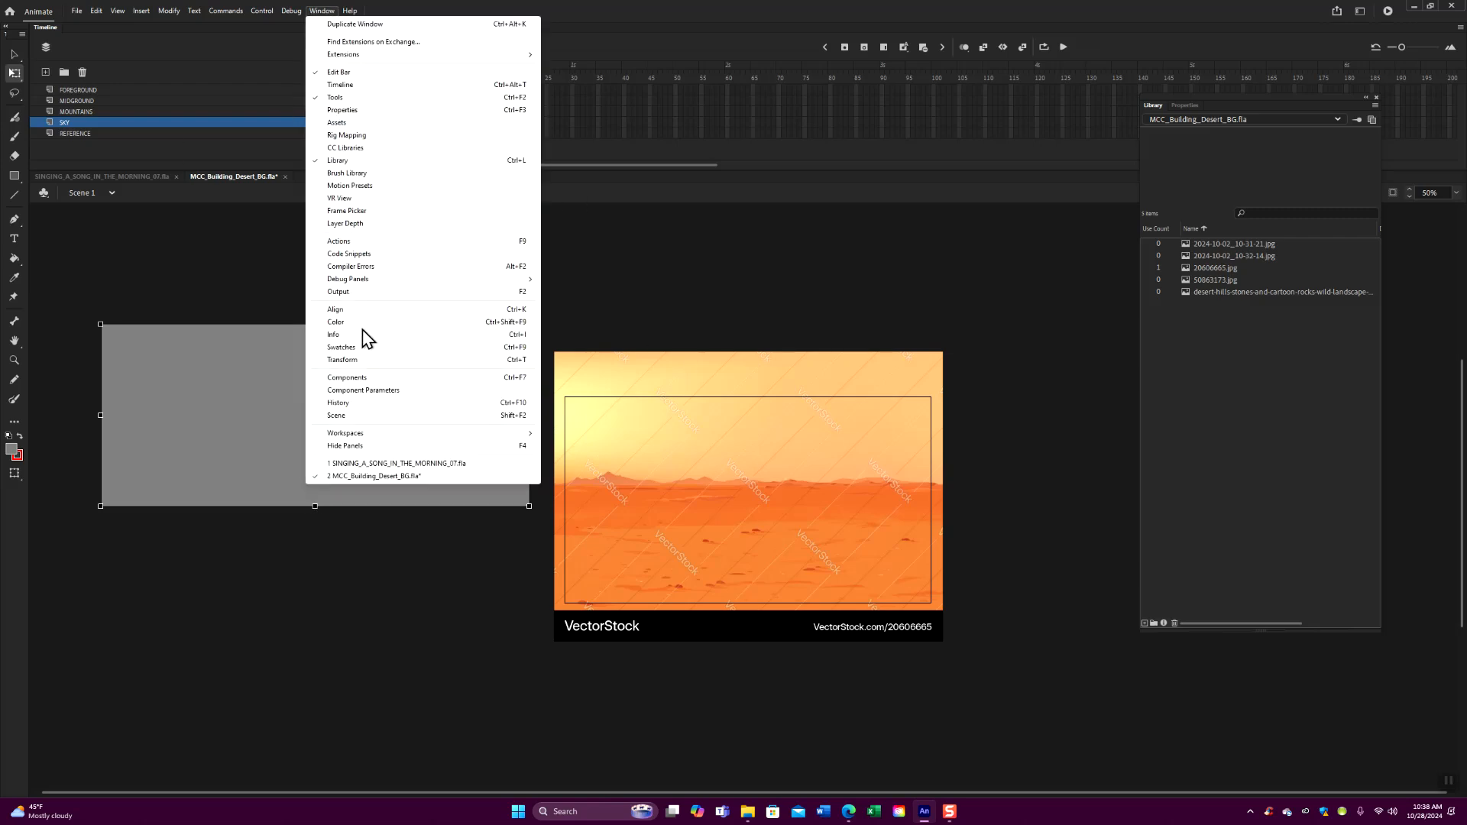
click(365, 323)
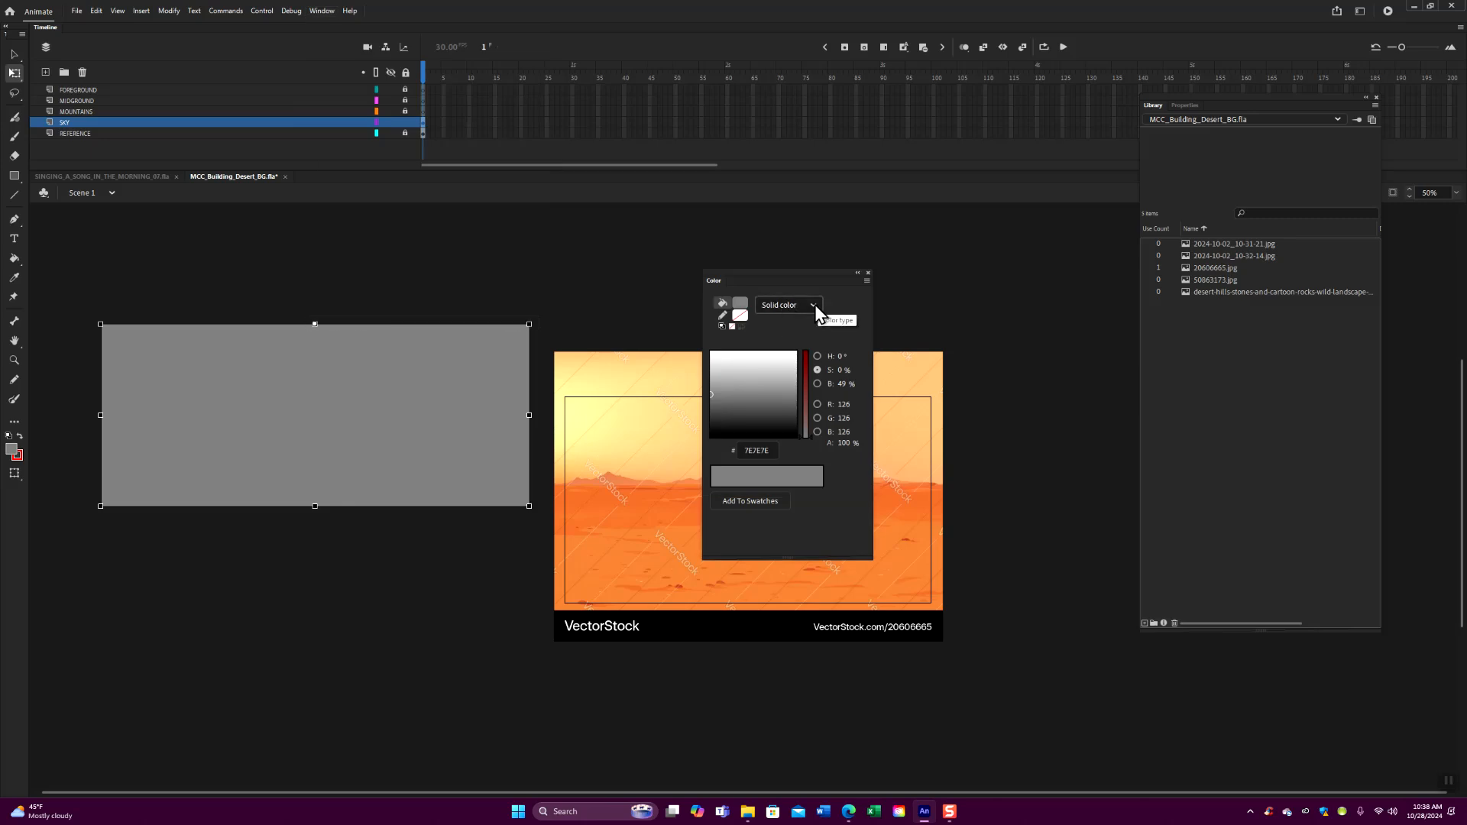
drag(785, 281, 636, 264)
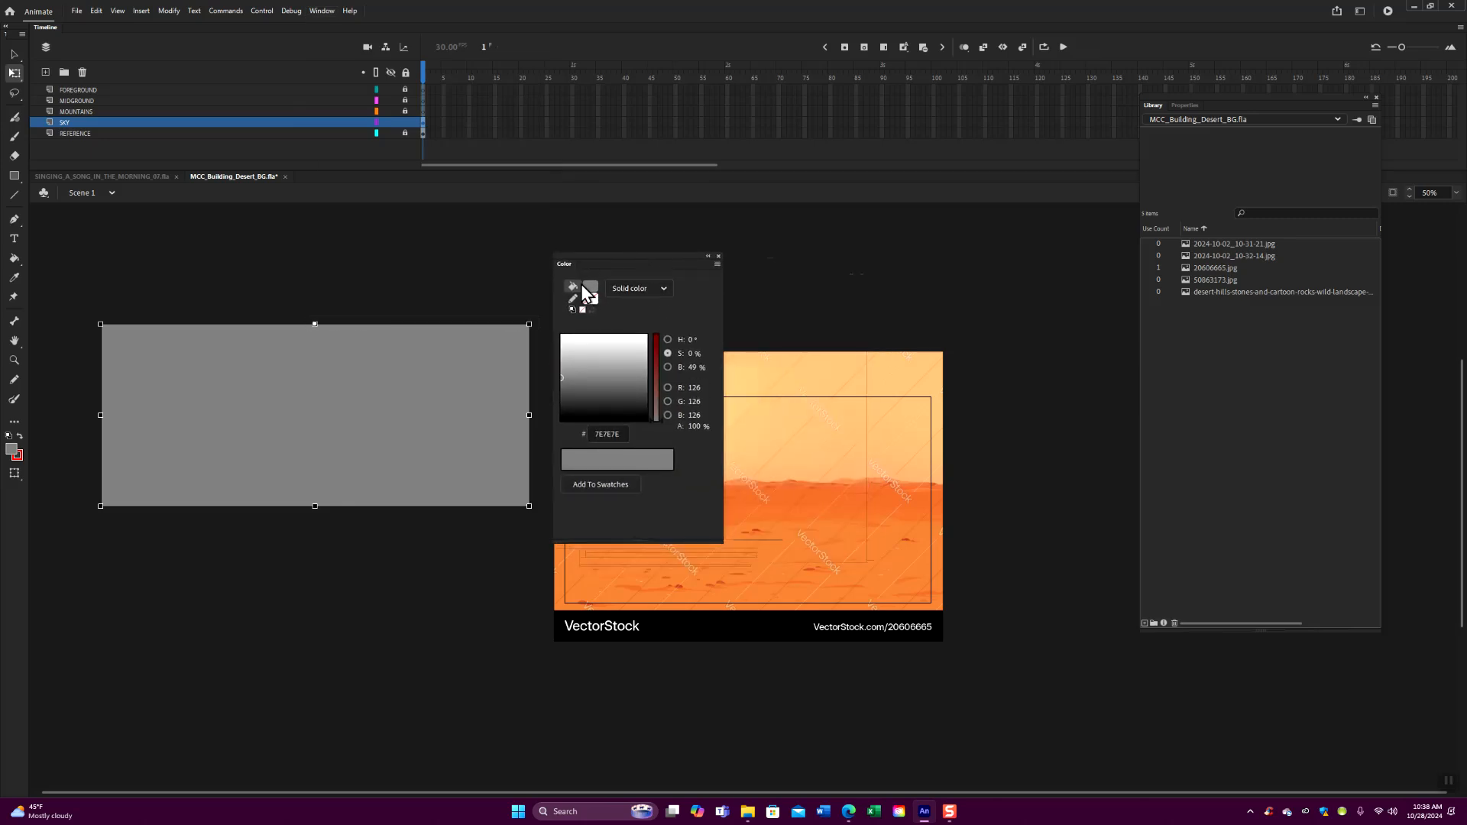
click(664, 289)
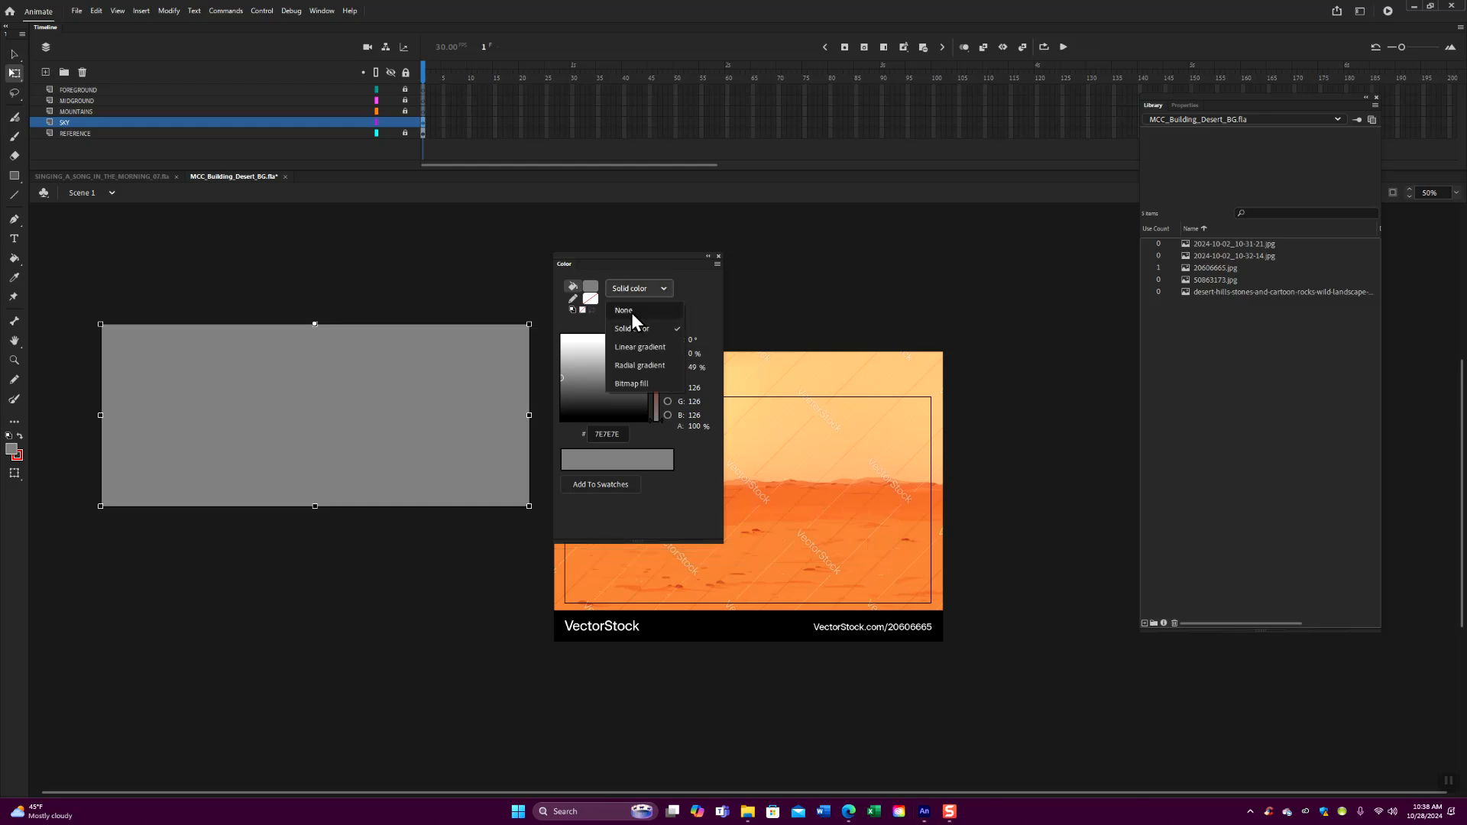
click(635, 364)
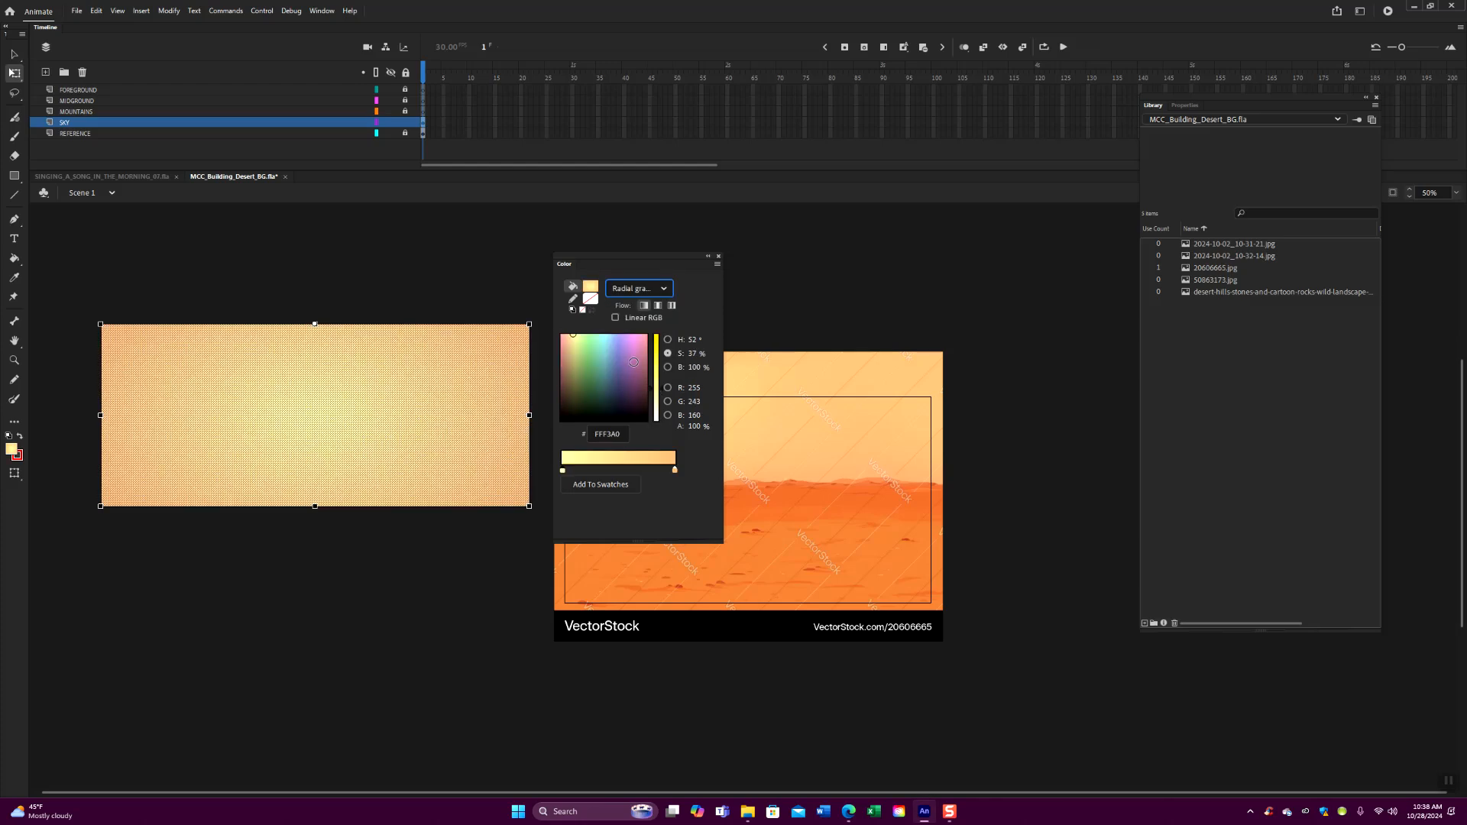
click(445, 281)
drag(641, 256, 994, 255)
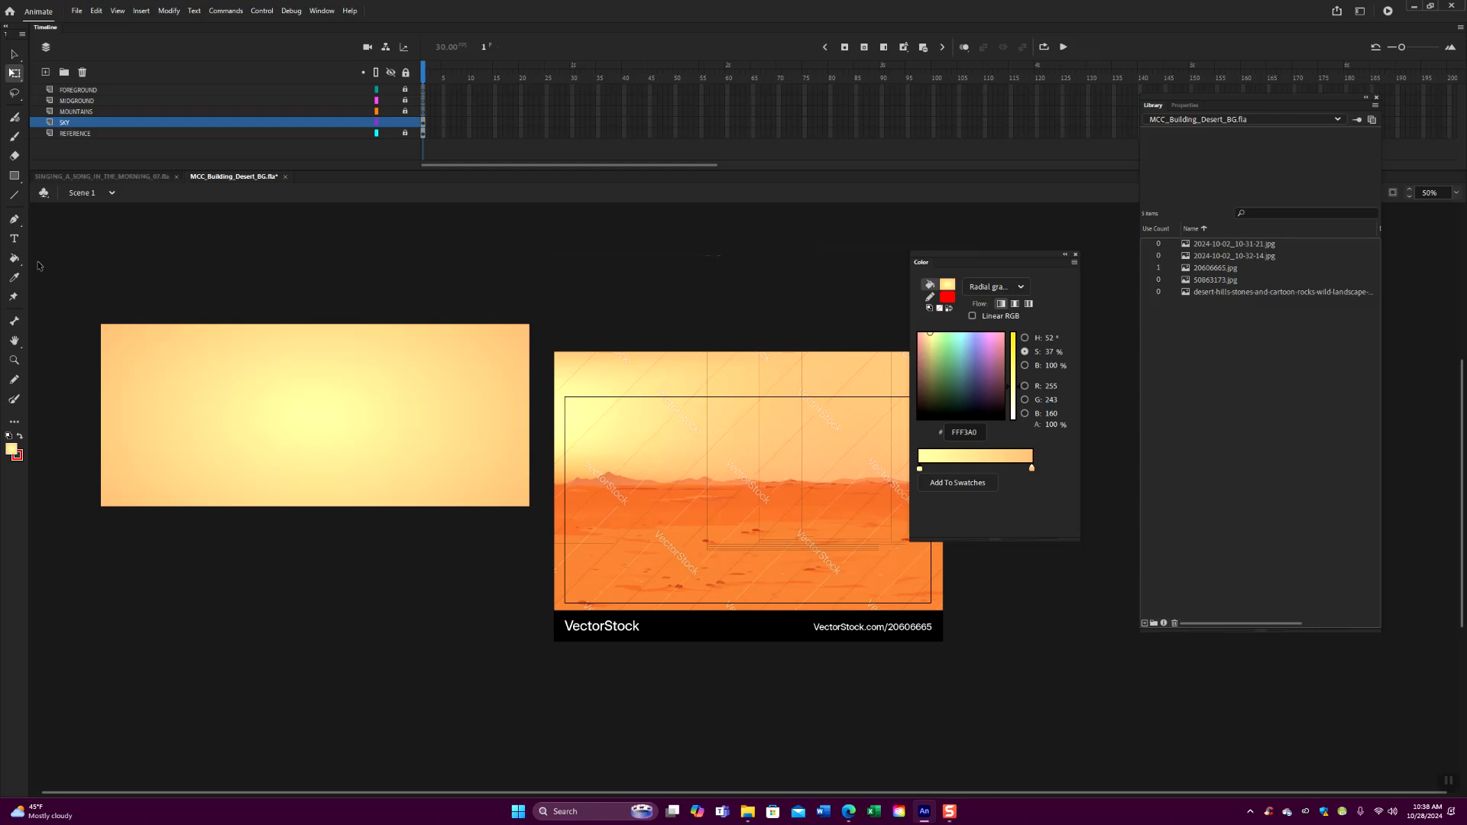
- Refill the sky rectangle with the radial gradient using the Paint Bucket, trying several centers and ending with the glow near its upper-left corner
click(13, 258)
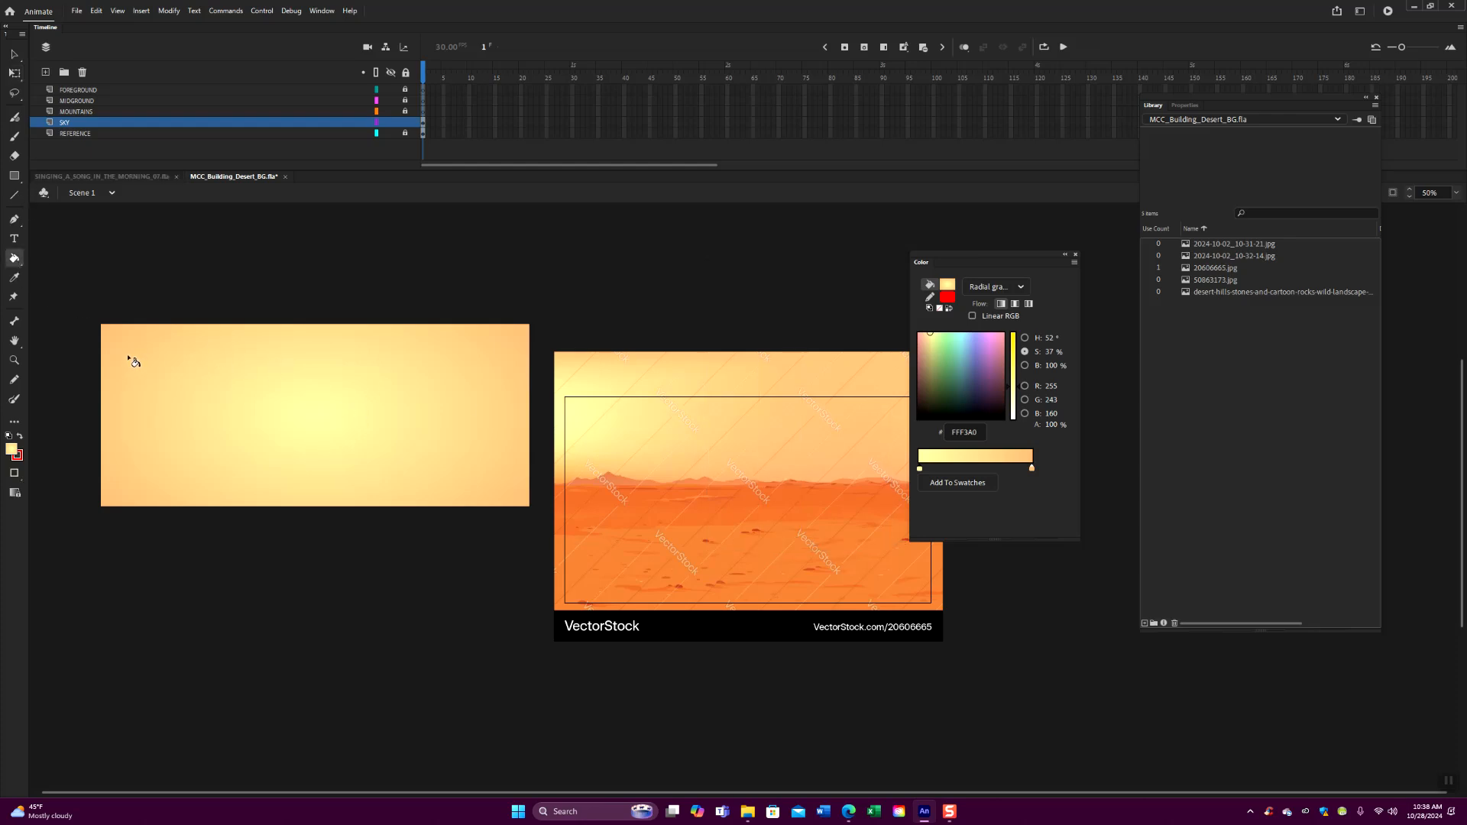
click(132, 364)
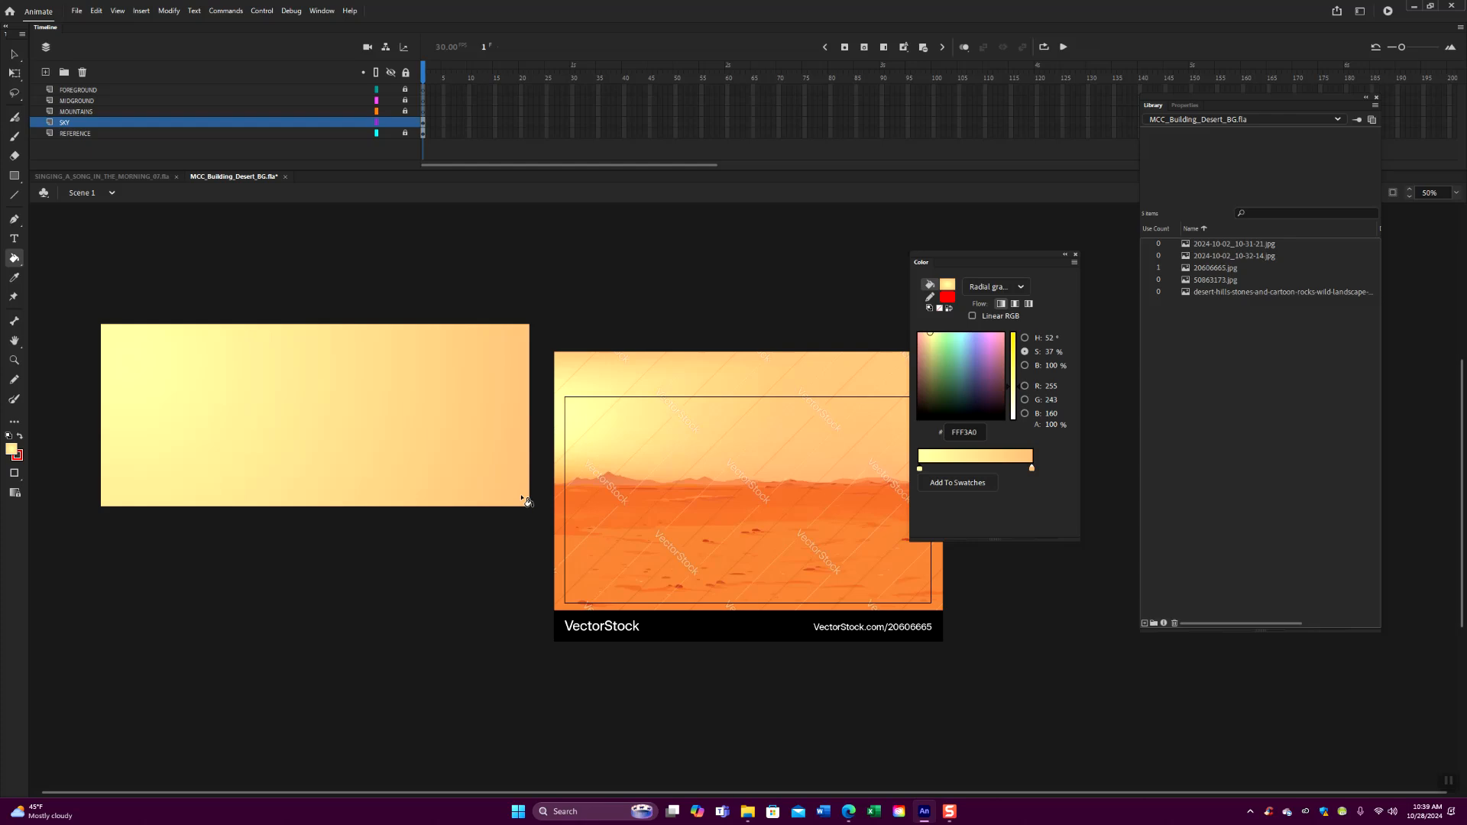
click(527, 502)
click(328, 502)
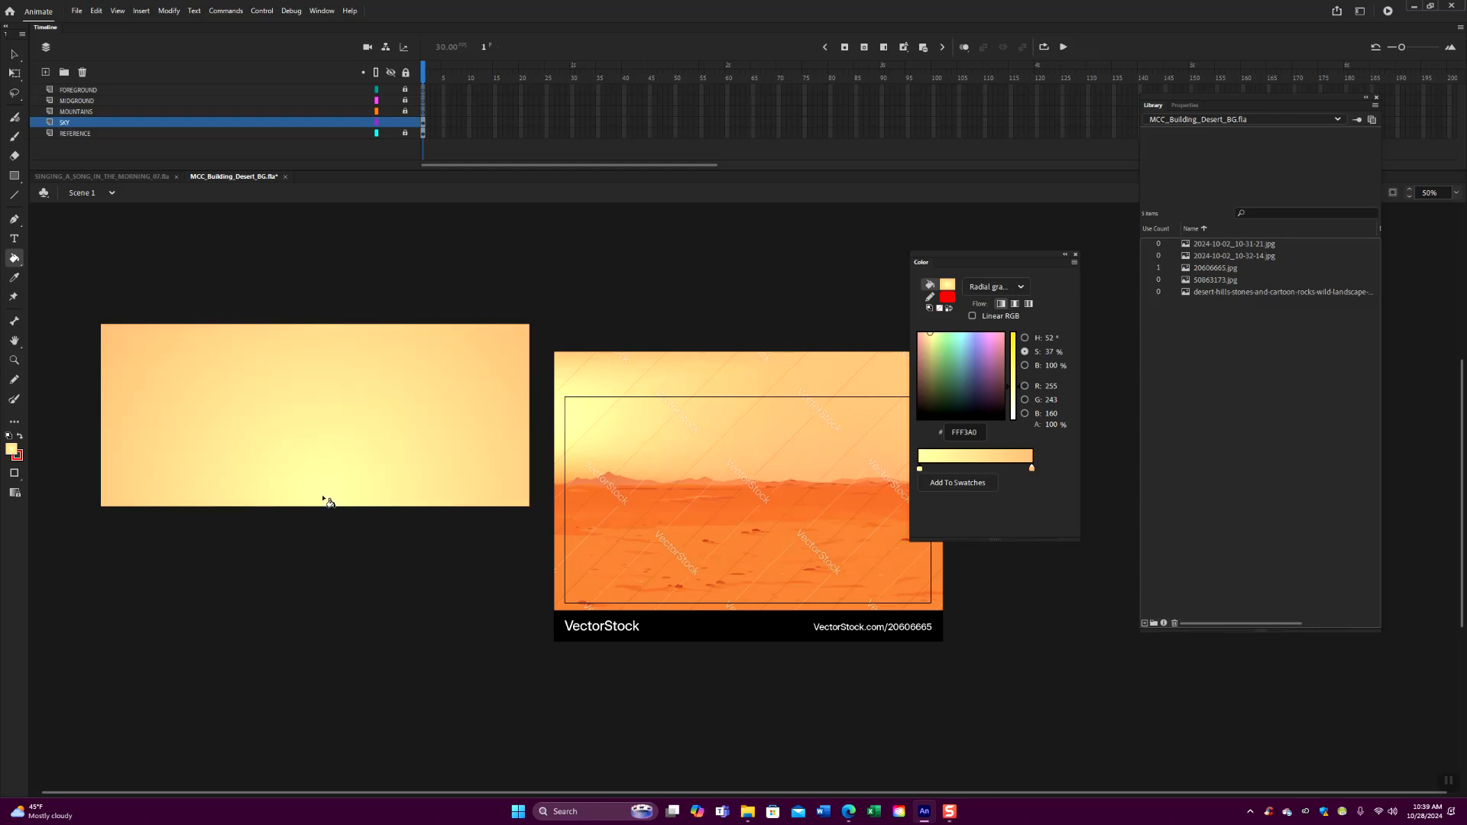
click(115, 343)
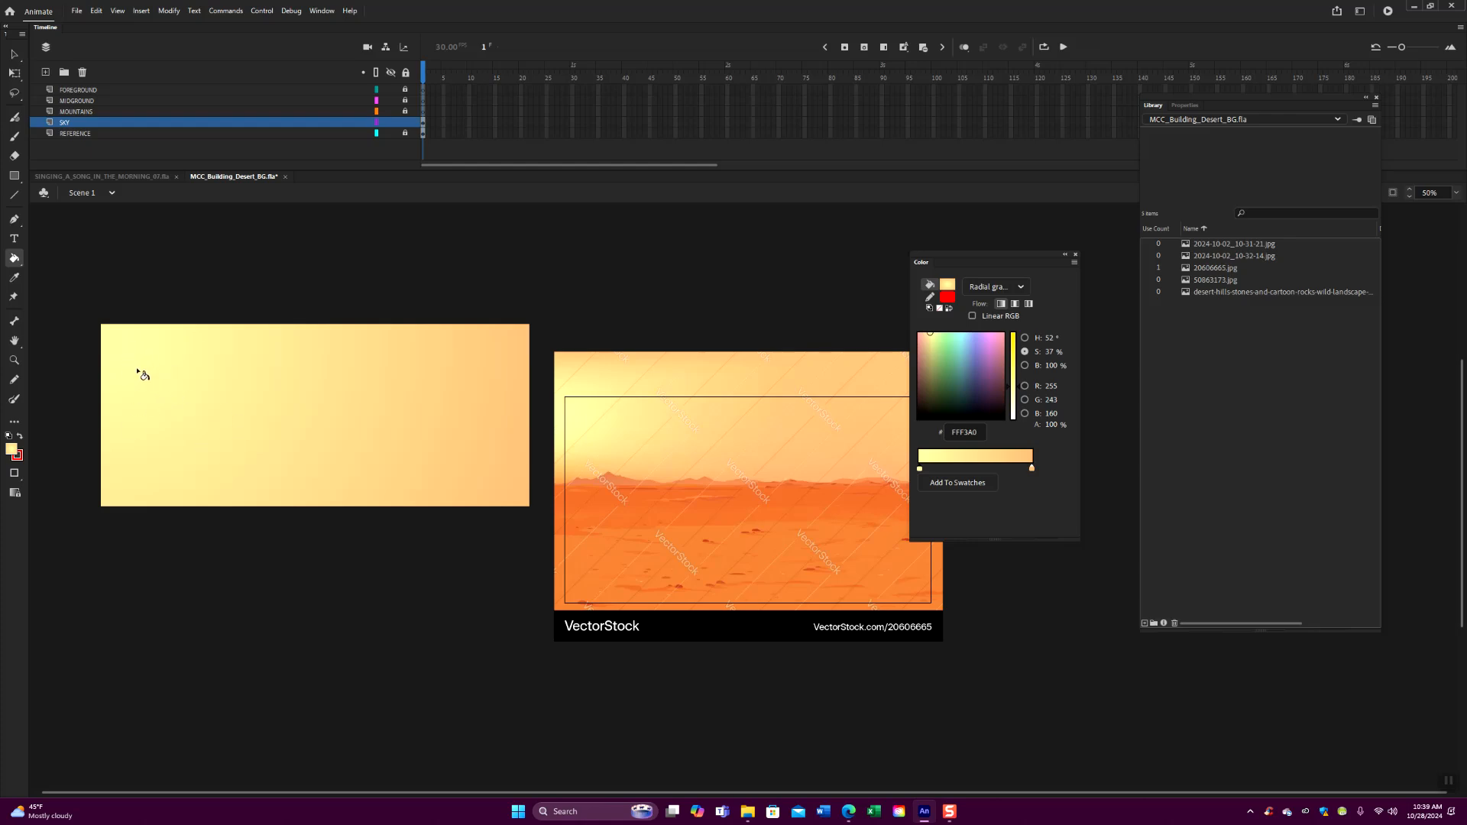
- Move the gradient's orange stop inward to about a third of the ramp and refill the sky with the glow near its left edge
drag(961, 255, 719, 250)
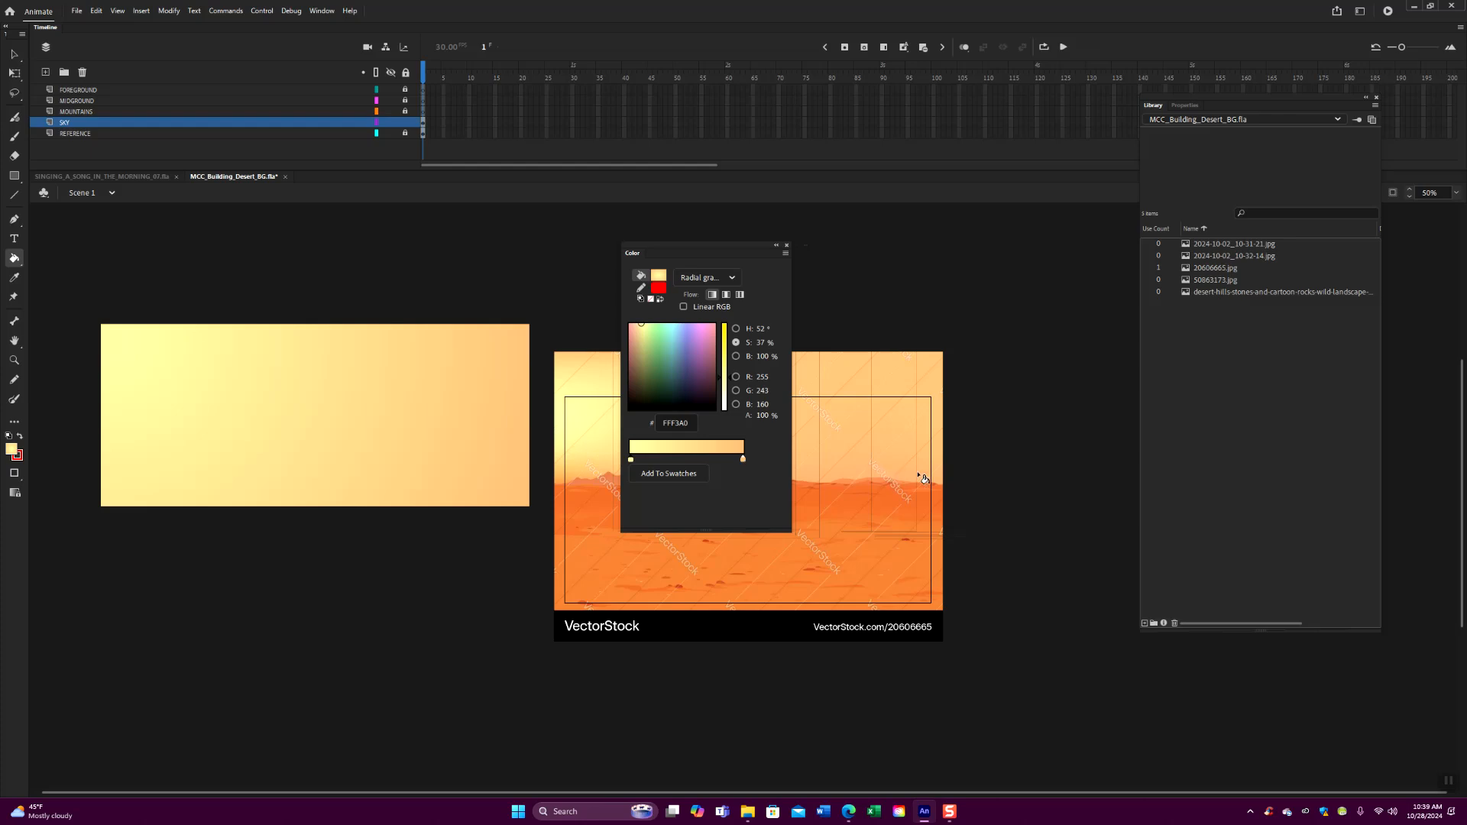
click(742, 460)
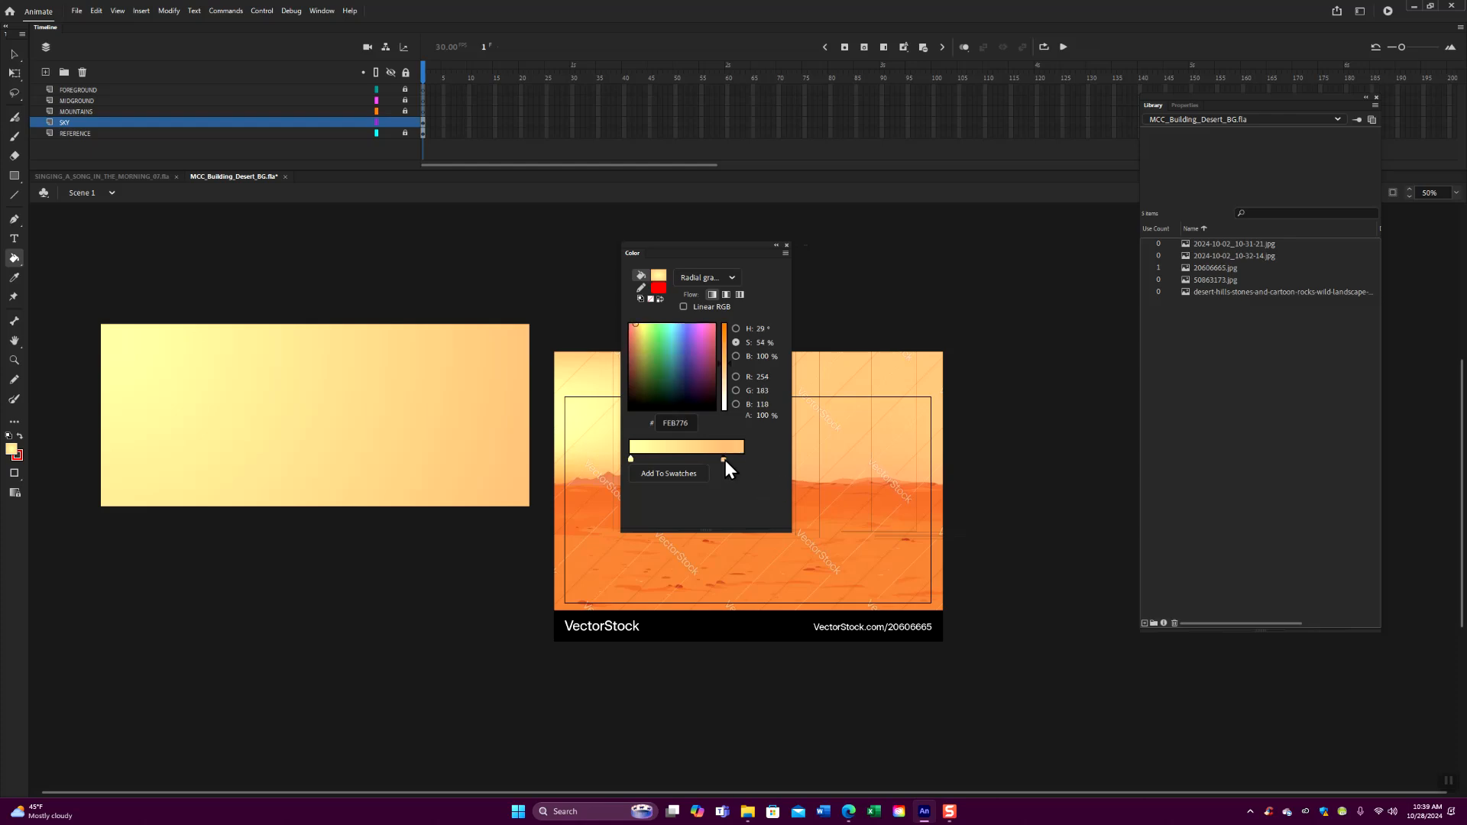
drag(687, 457, 686, 456)
click(126, 376)
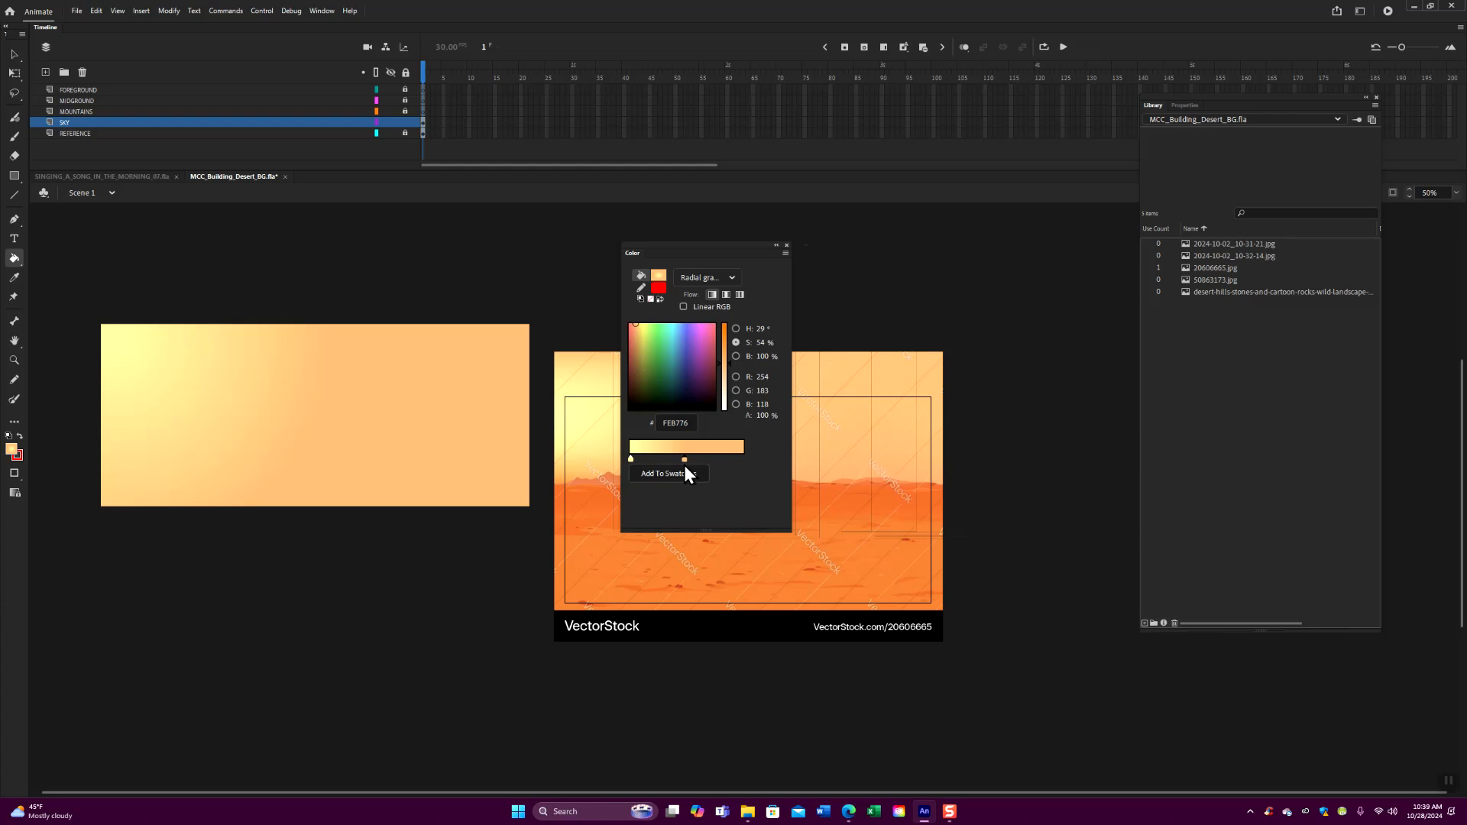
click(136, 387)
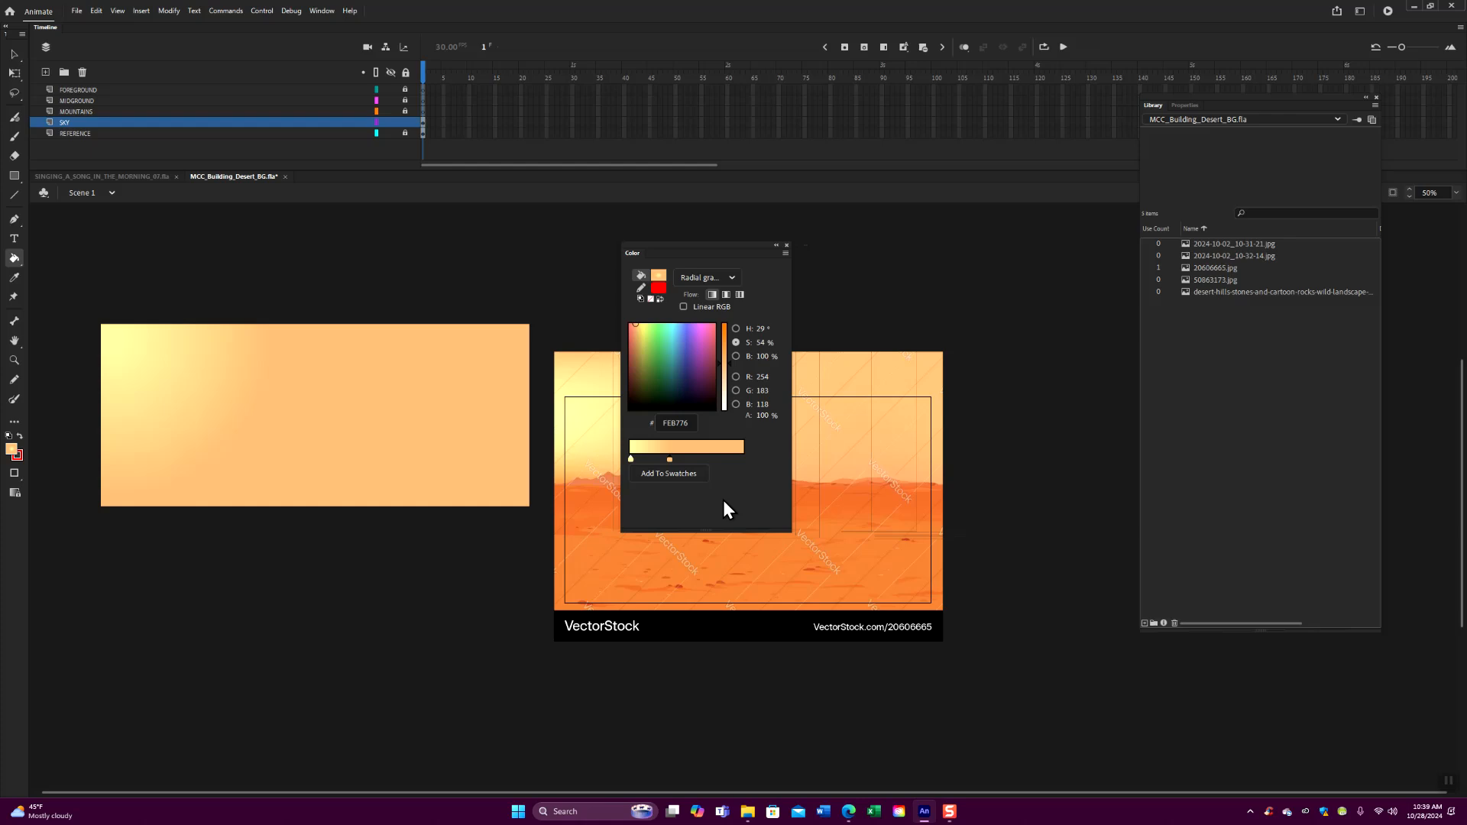
- Try the tighter glow at several positions across the width of the sky rectangle, ending near its center
click(126, 405)
click(342, 400)
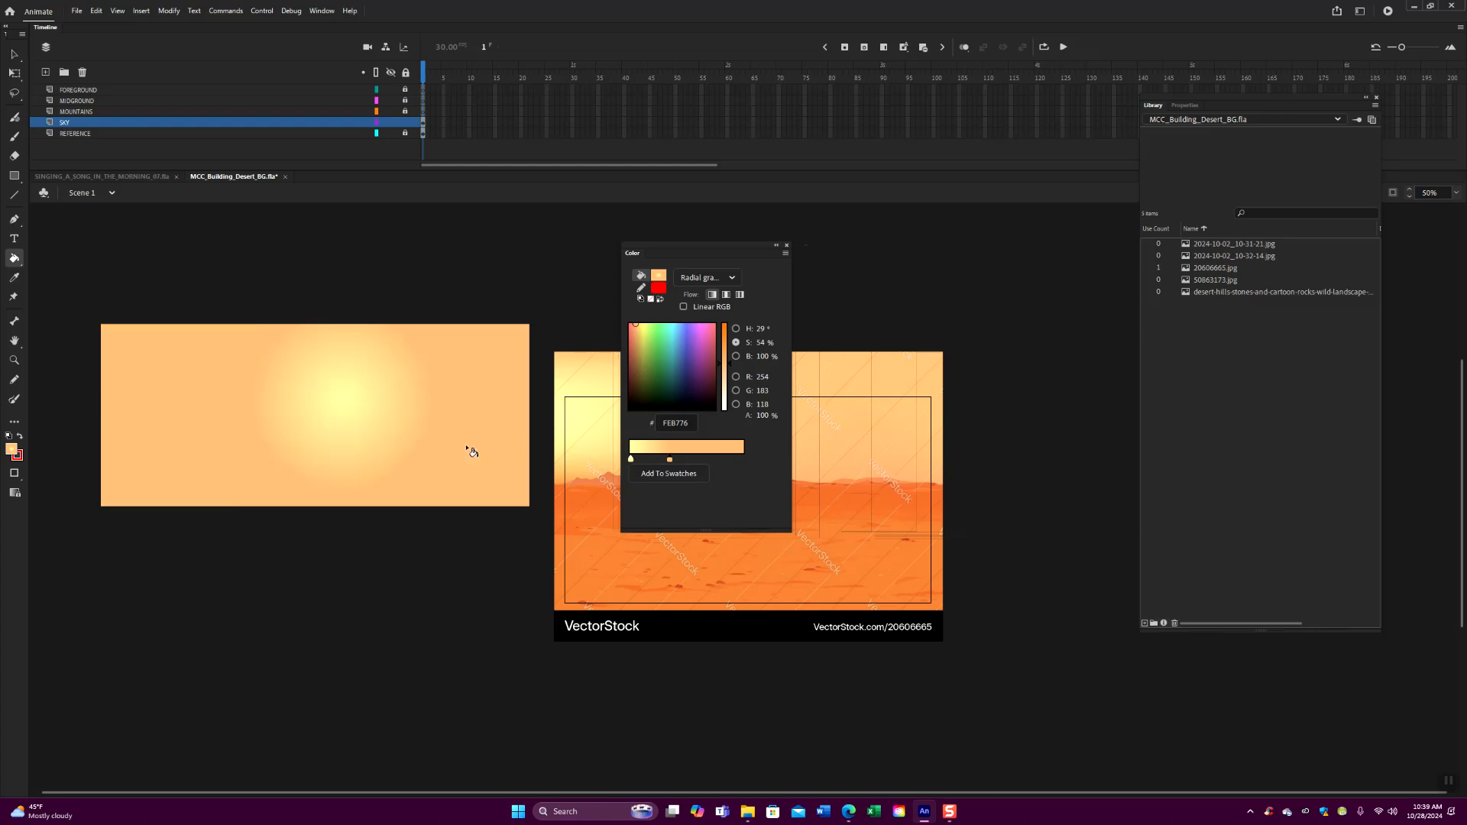
click(140, 389)
click(214, 403)
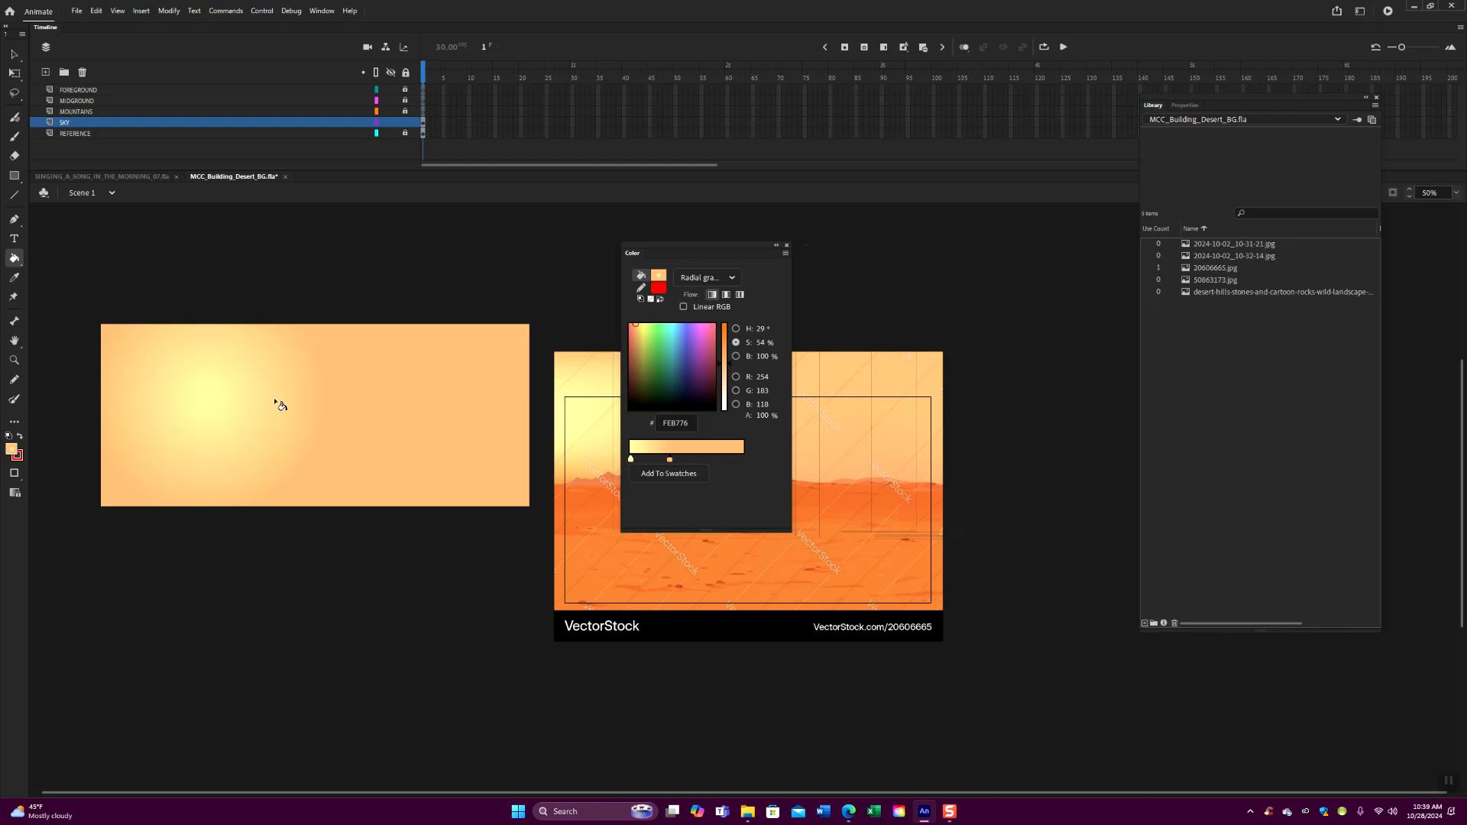
click(307, 405)
click(399, 409)
click(467, 410)
click(512, 413)
click(309, 413)
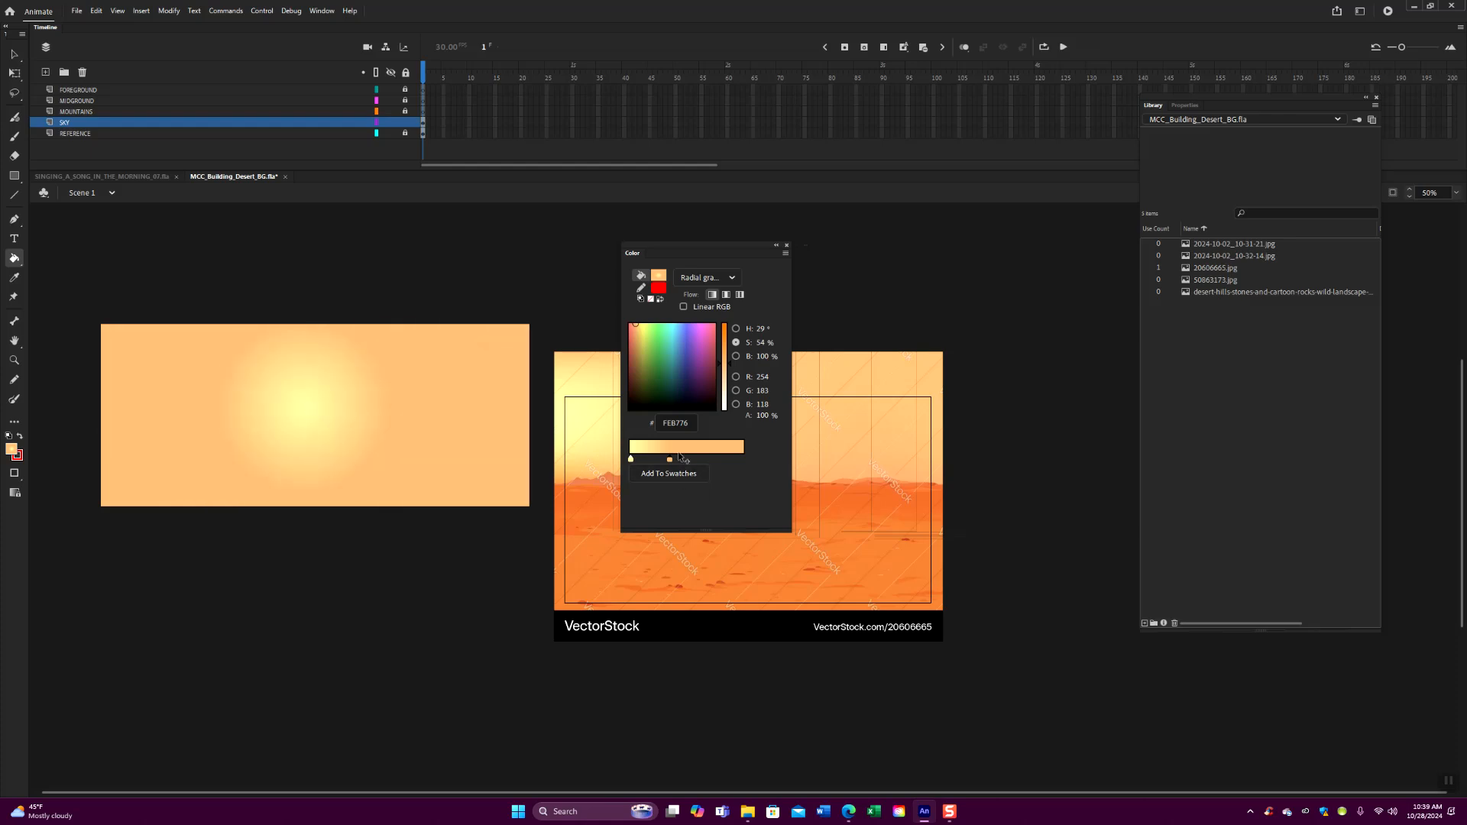
- Move the orange stop to about a quarter of the ramp, refill the glow at the sky's left edge, and uncover the reference
drag(662, 460, 657, 461)
click(124, 384)
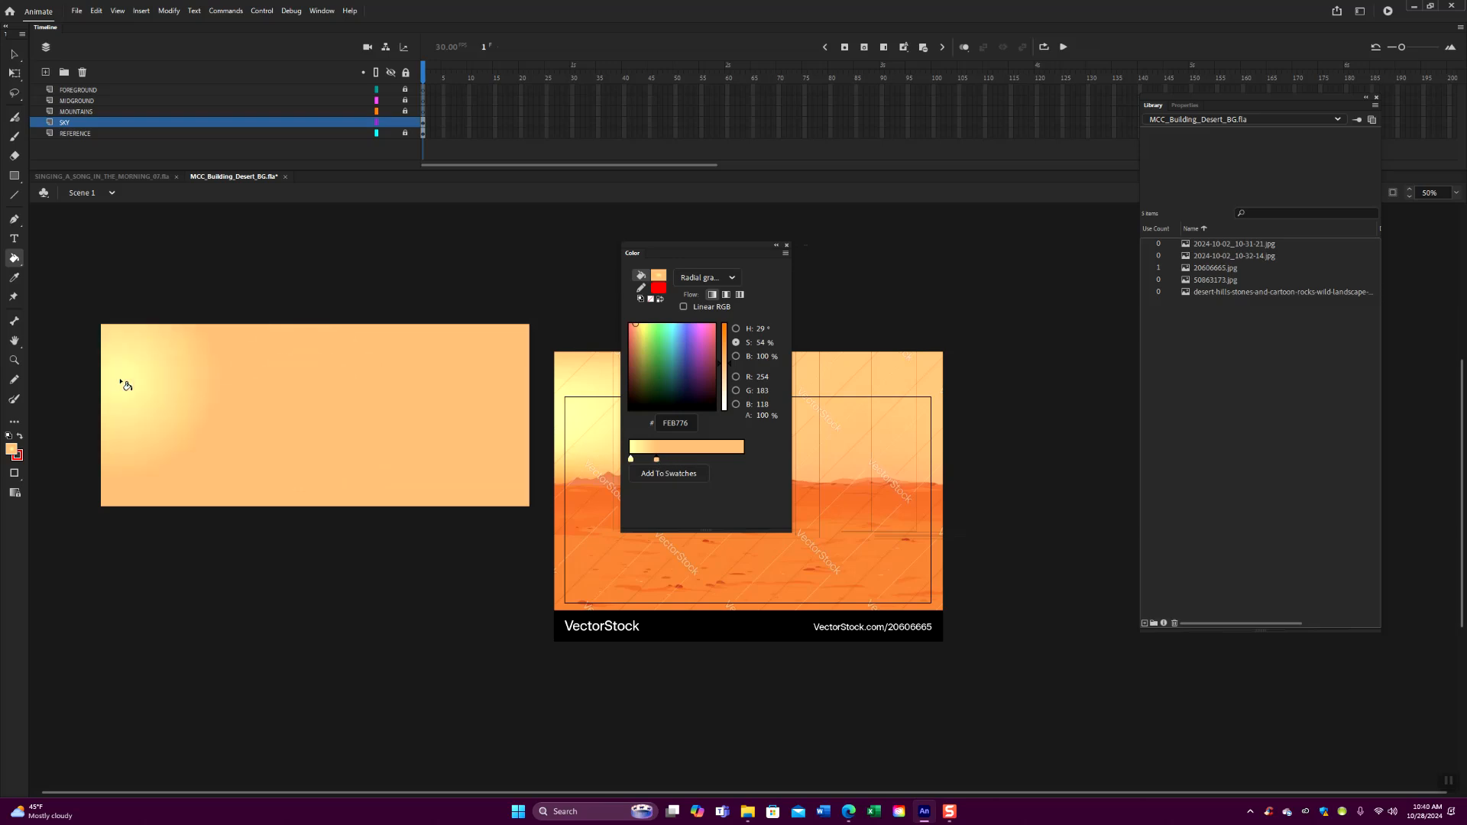
drag(718, 245, 1063, 250)
- Select the whole sky rectangle, group it, and move the group slightly left, away from the reference image
click(14, 54)
drag(65, 312, 538, 546)
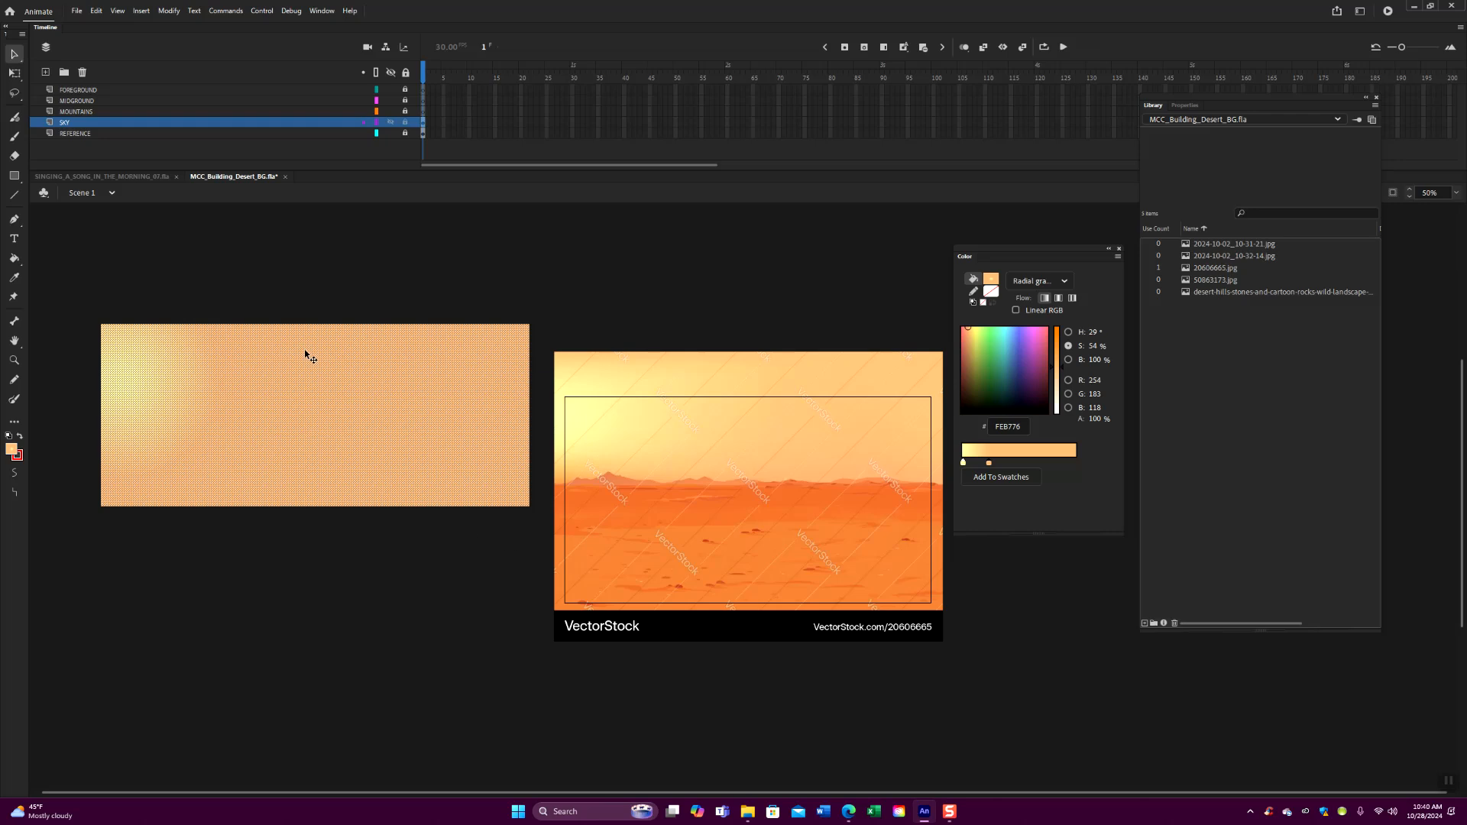
key(ctrl+g)
drag(345, 463, 223, 451)
- Edit inside the sky group to refill the gradient with its glow slightly farther right, and return to the main scene
right_click(318, 460)
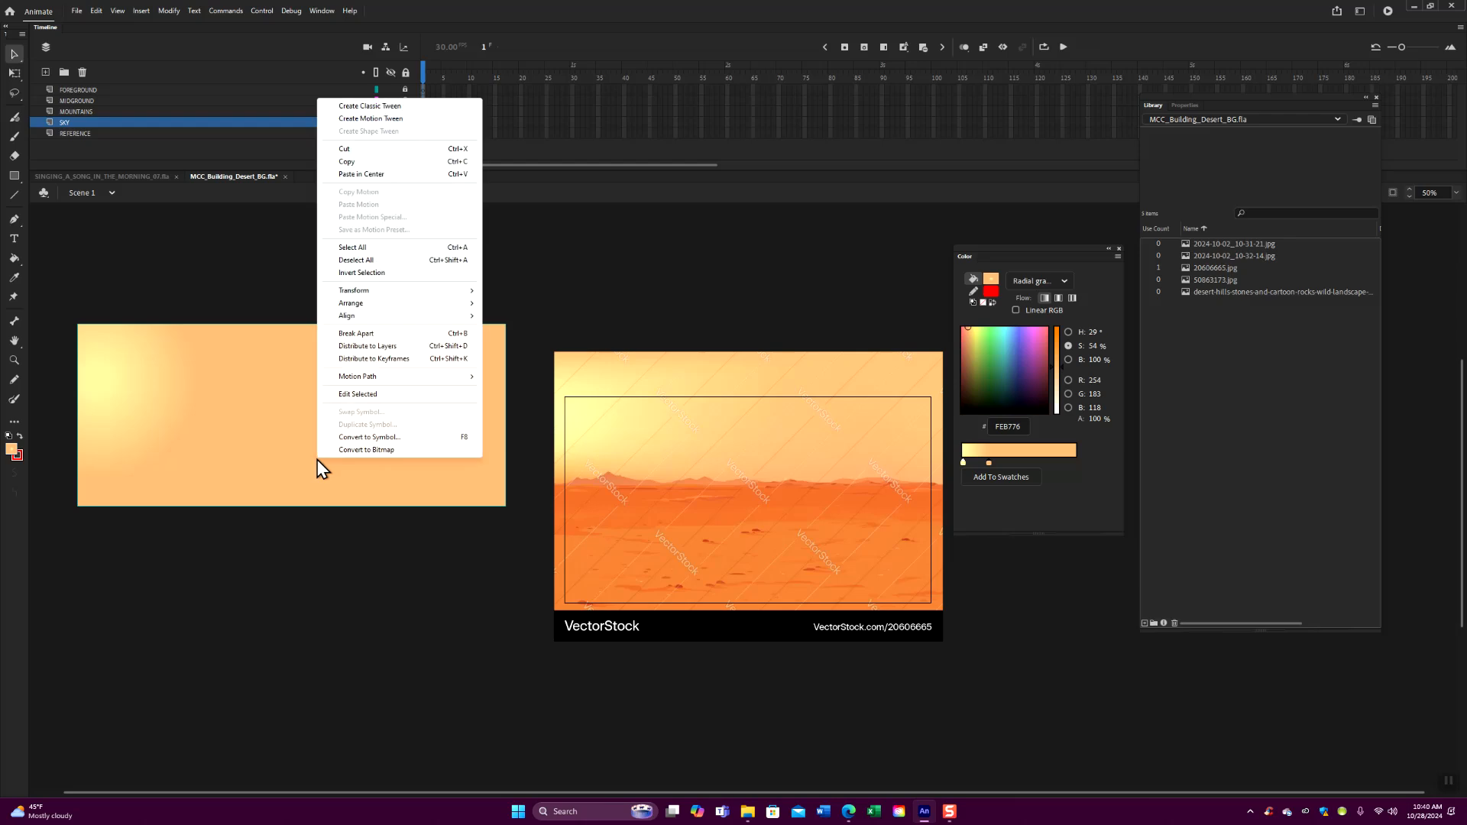
click(402, 395)
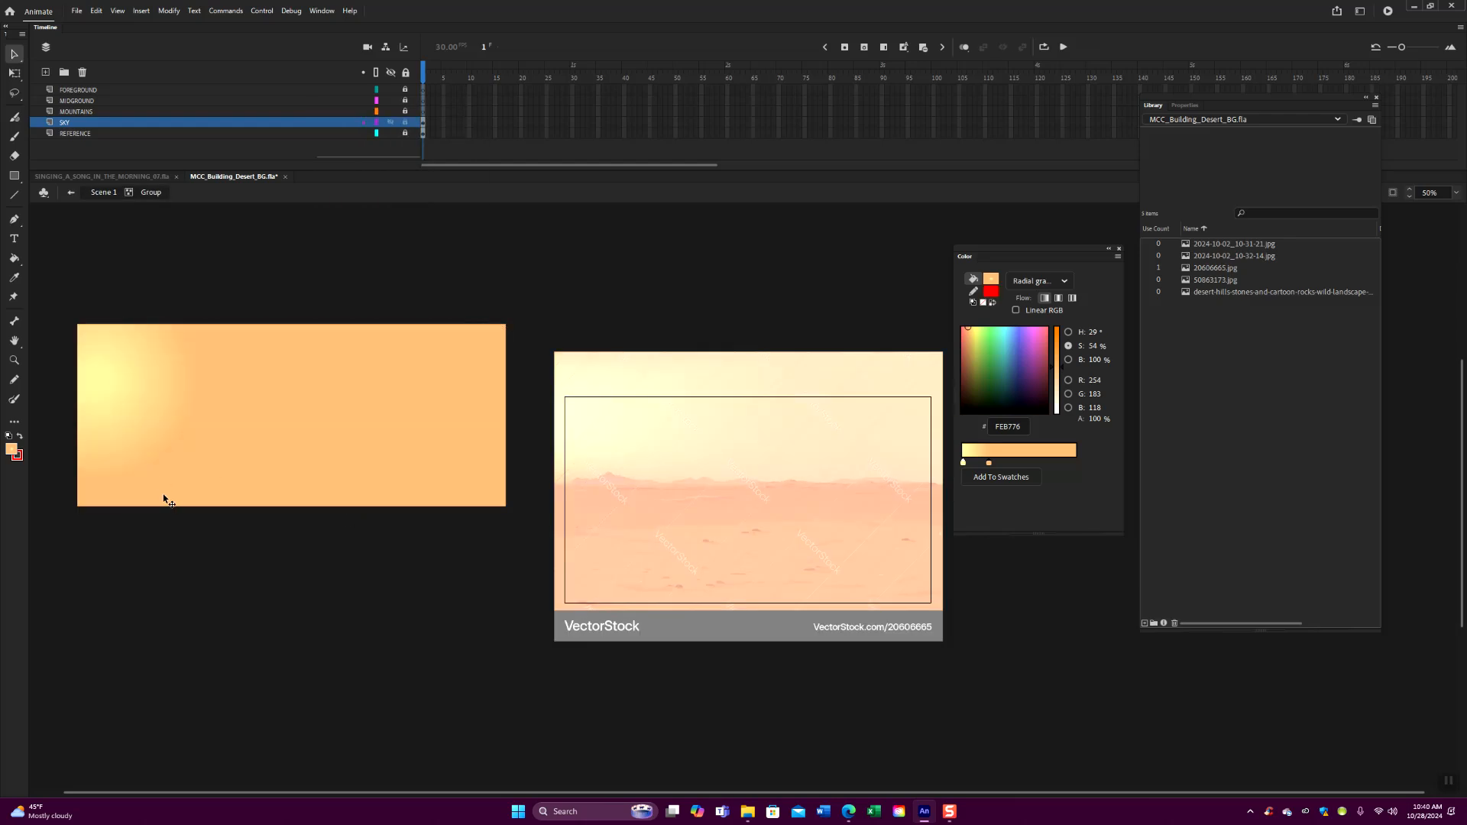
click(15, 258)
click(134, 393)
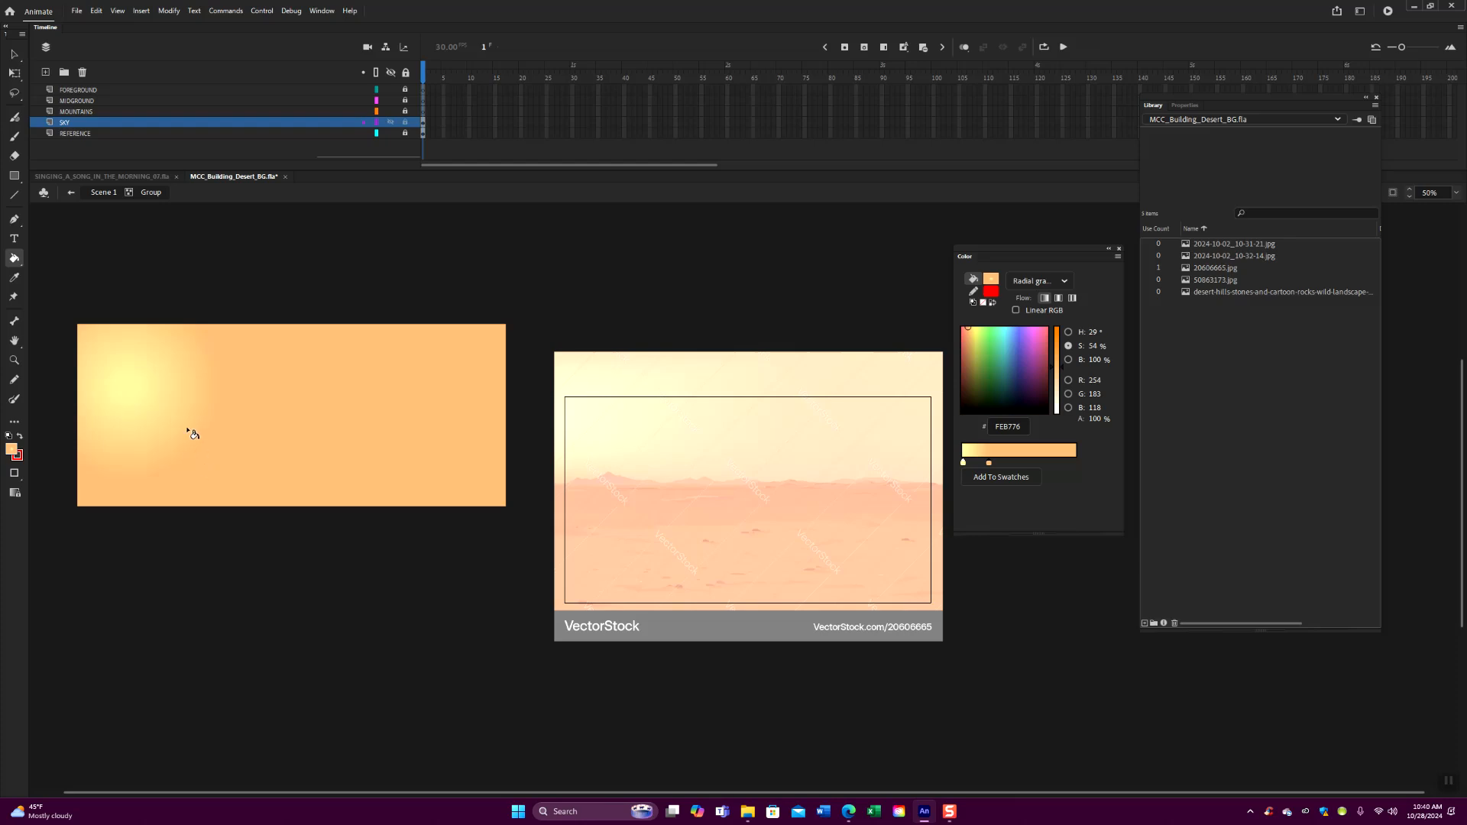
click(102, 192)
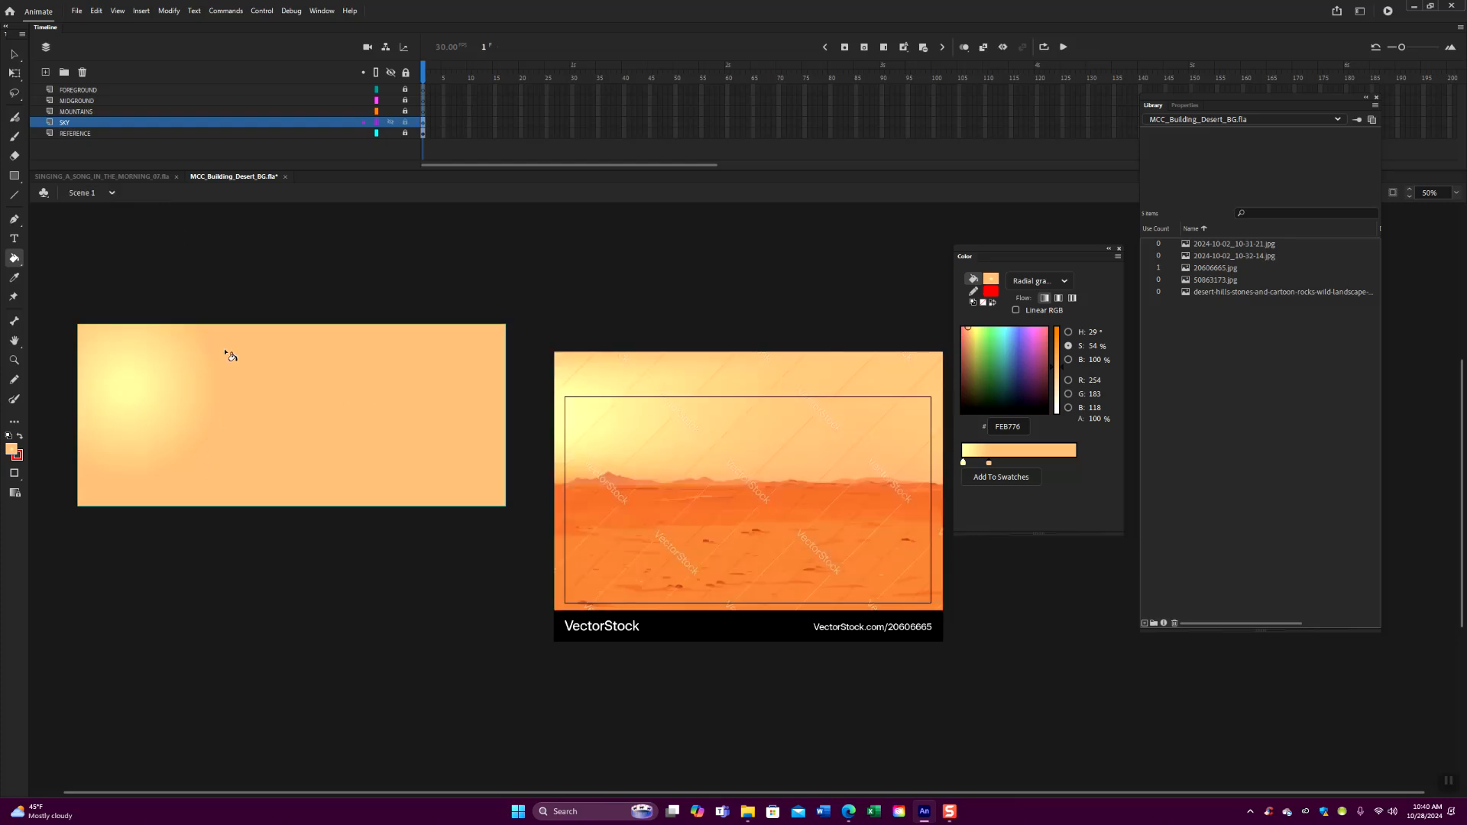
- Move the sky group up and slightly left, and switch the layer locks so SKY is locked and MOUNTAINS is unlocked
click(13, 53)
drag(310, 438, 299, 386)
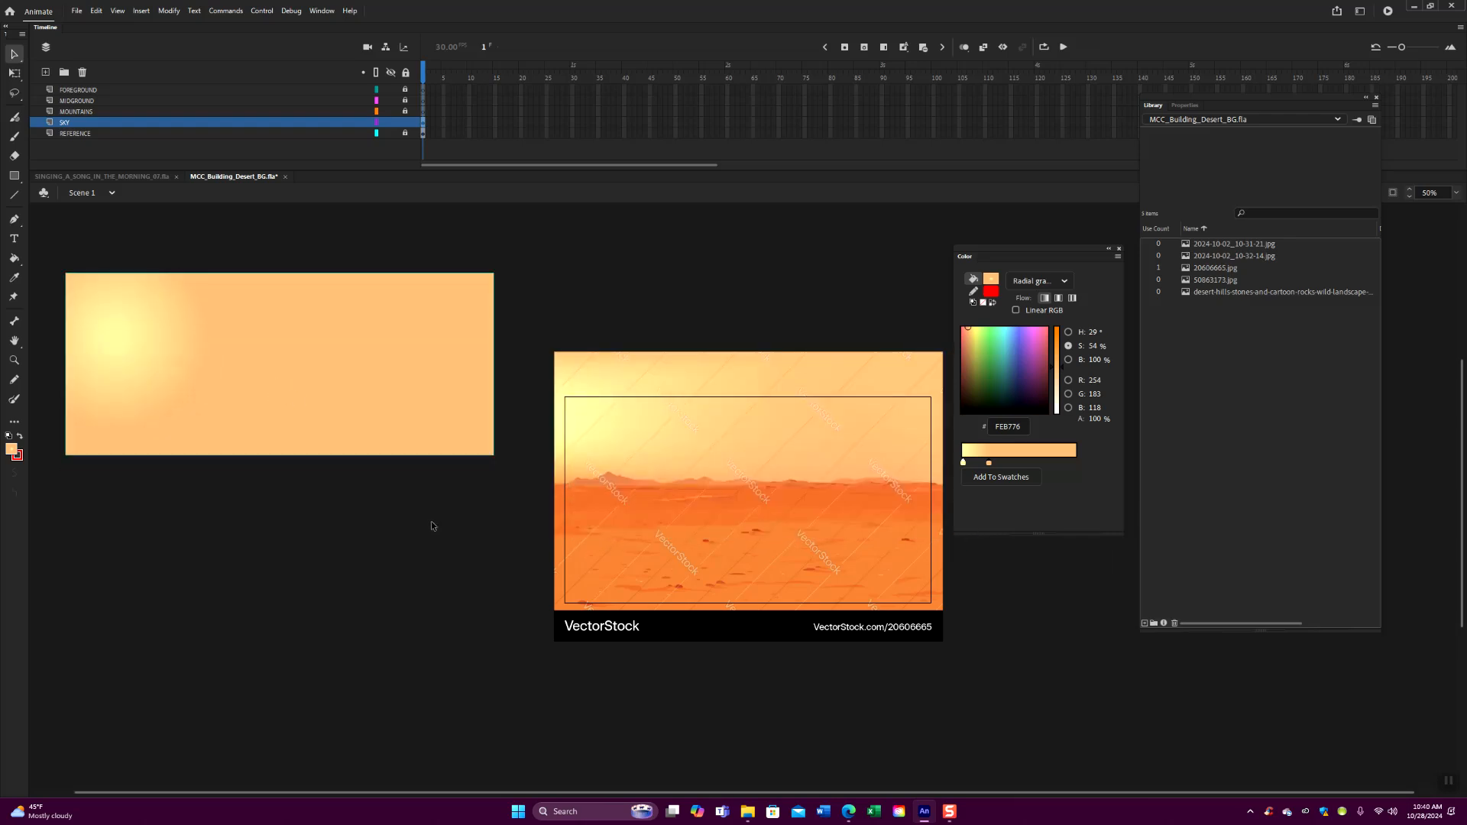
click(405, 123)
click(406, 111)
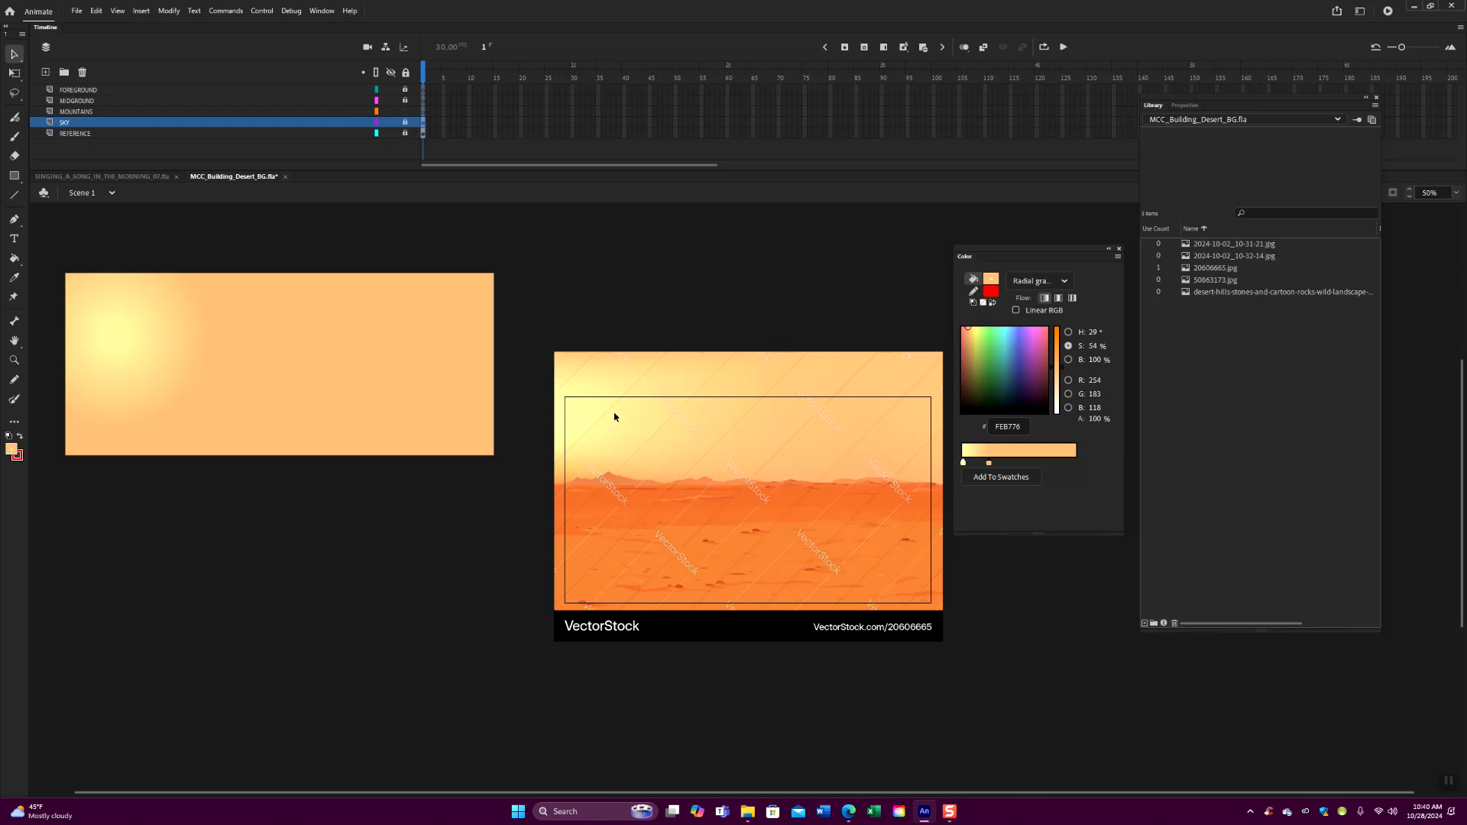
- Sample the fill color from the highest mountain in the reference image as a solid color
key(ctrl+=)
drag(634, 427, 592, 424)
drag(1026, 254, 1201, 299)
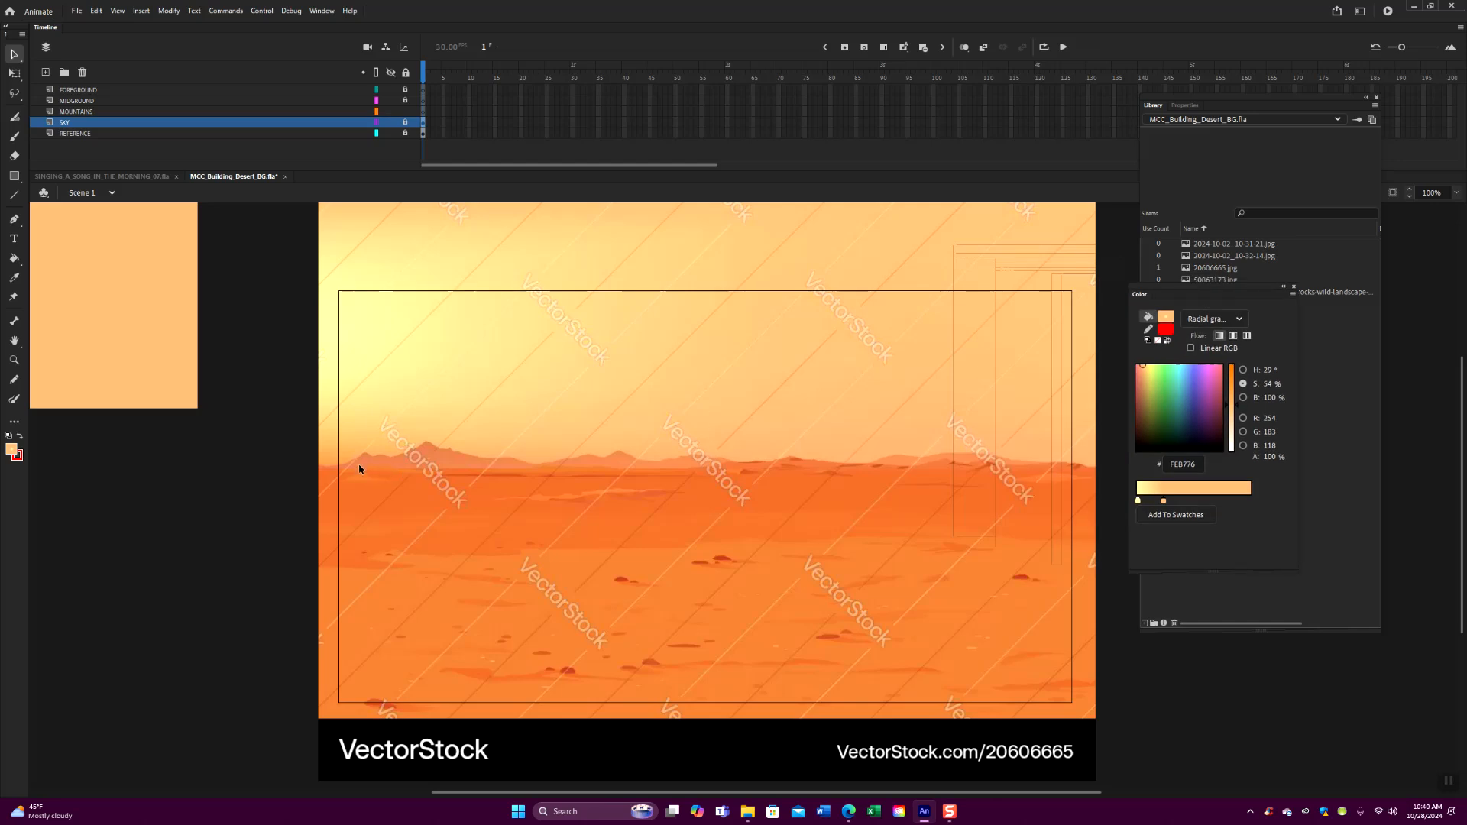
key(ctrl+=)
drag(393, 510, 524, 511)
click(14, 195)
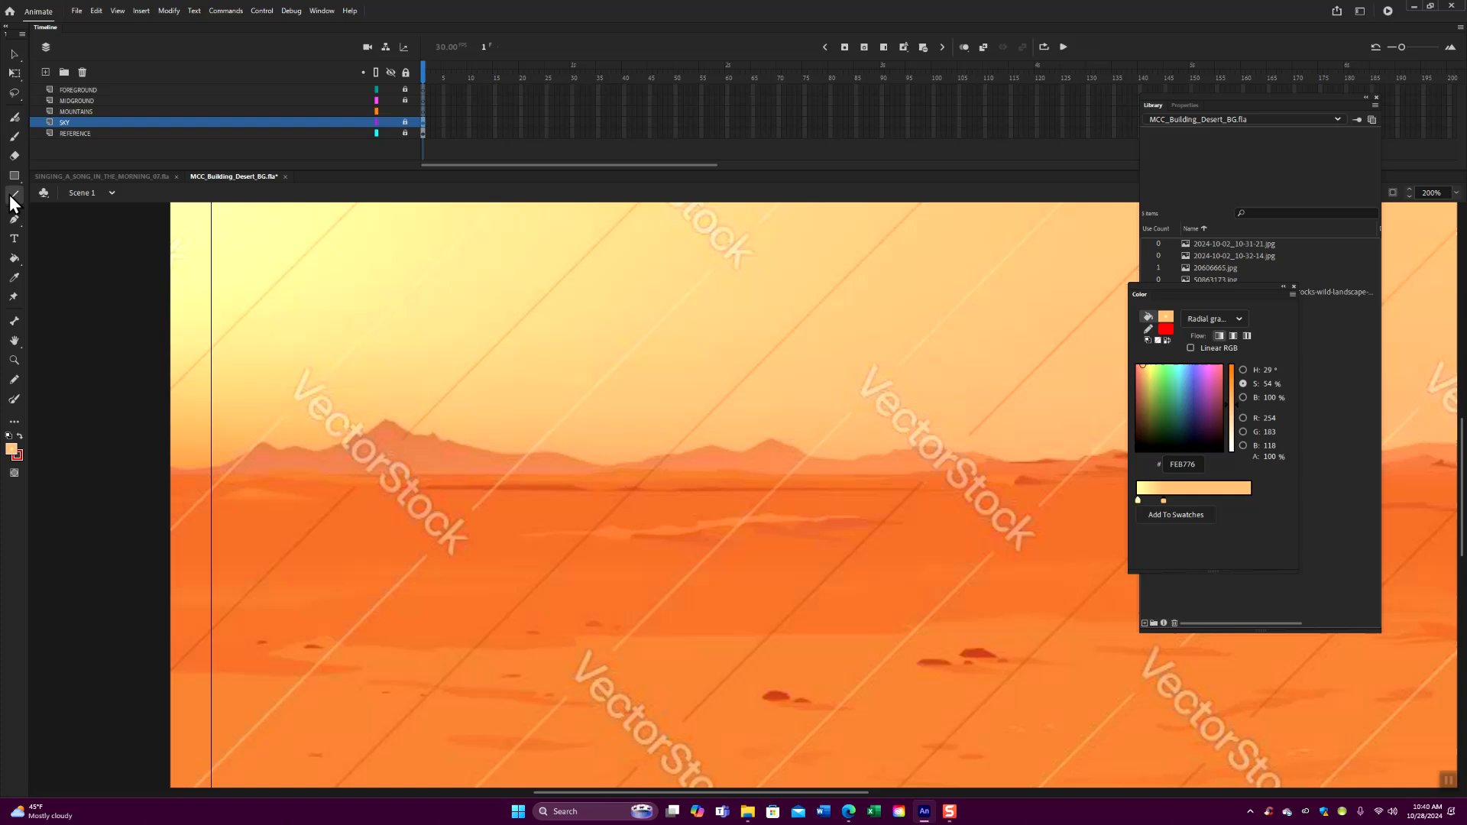
click(13, 455)
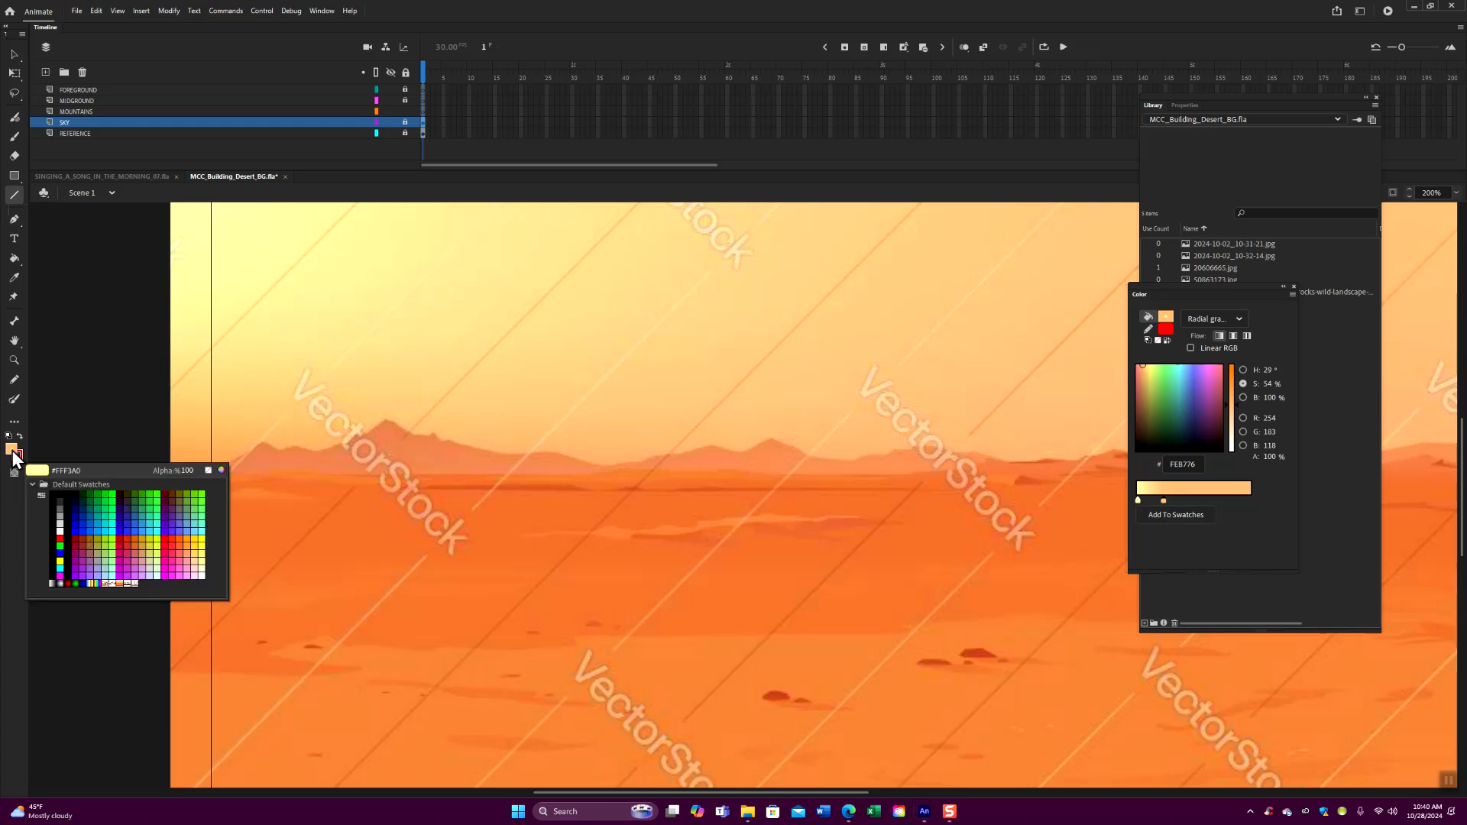
click(119, 475)
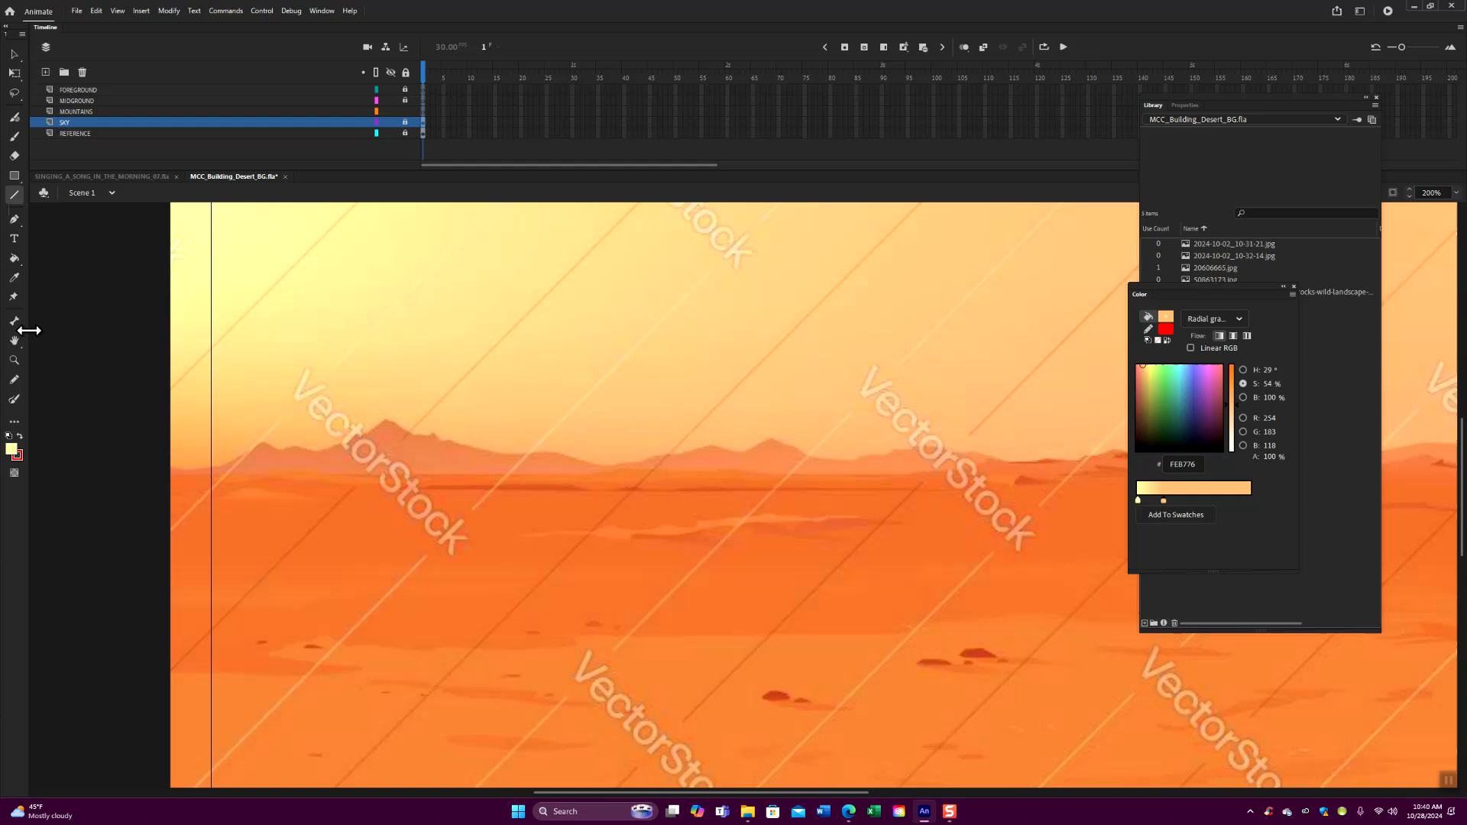
click(13, 278)
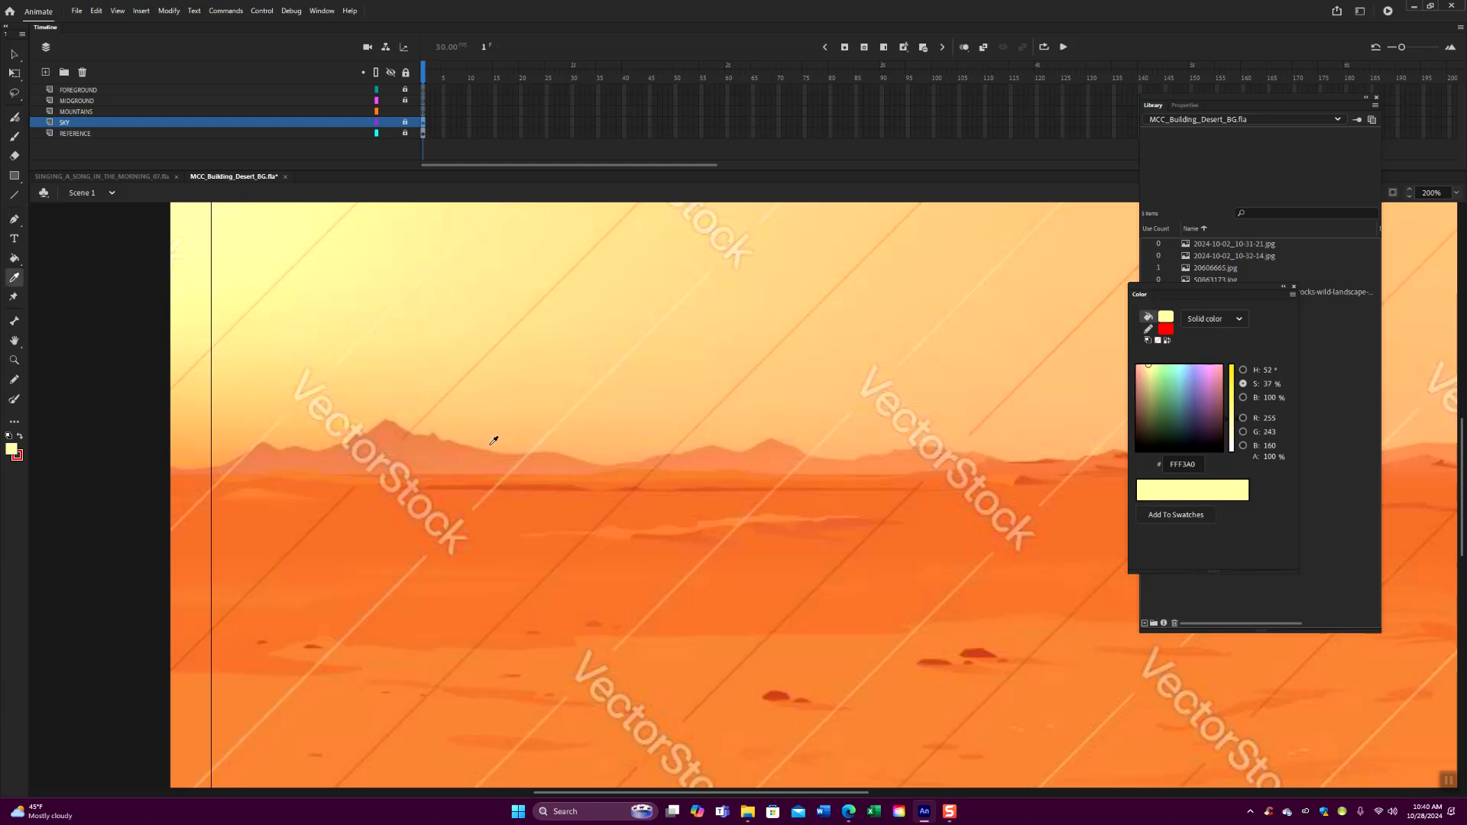
click(434, 445)
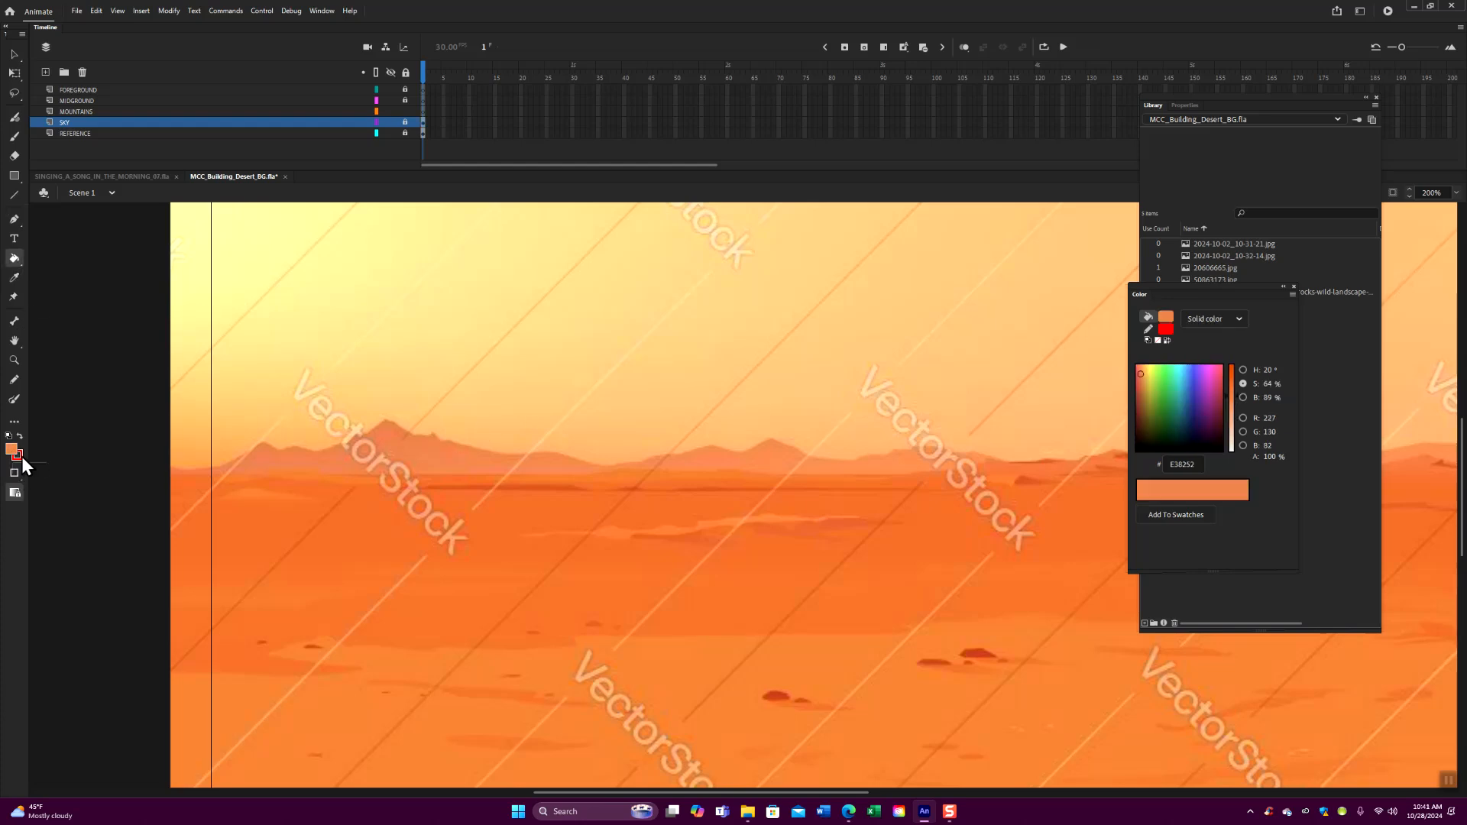
- Set the stroke color to black (000000) and activate the Line tool
mouse_move(1212, 292)
mouse_down()
mouse_move(790, 221)
mouse_move(1195, 271)
mouse_up()
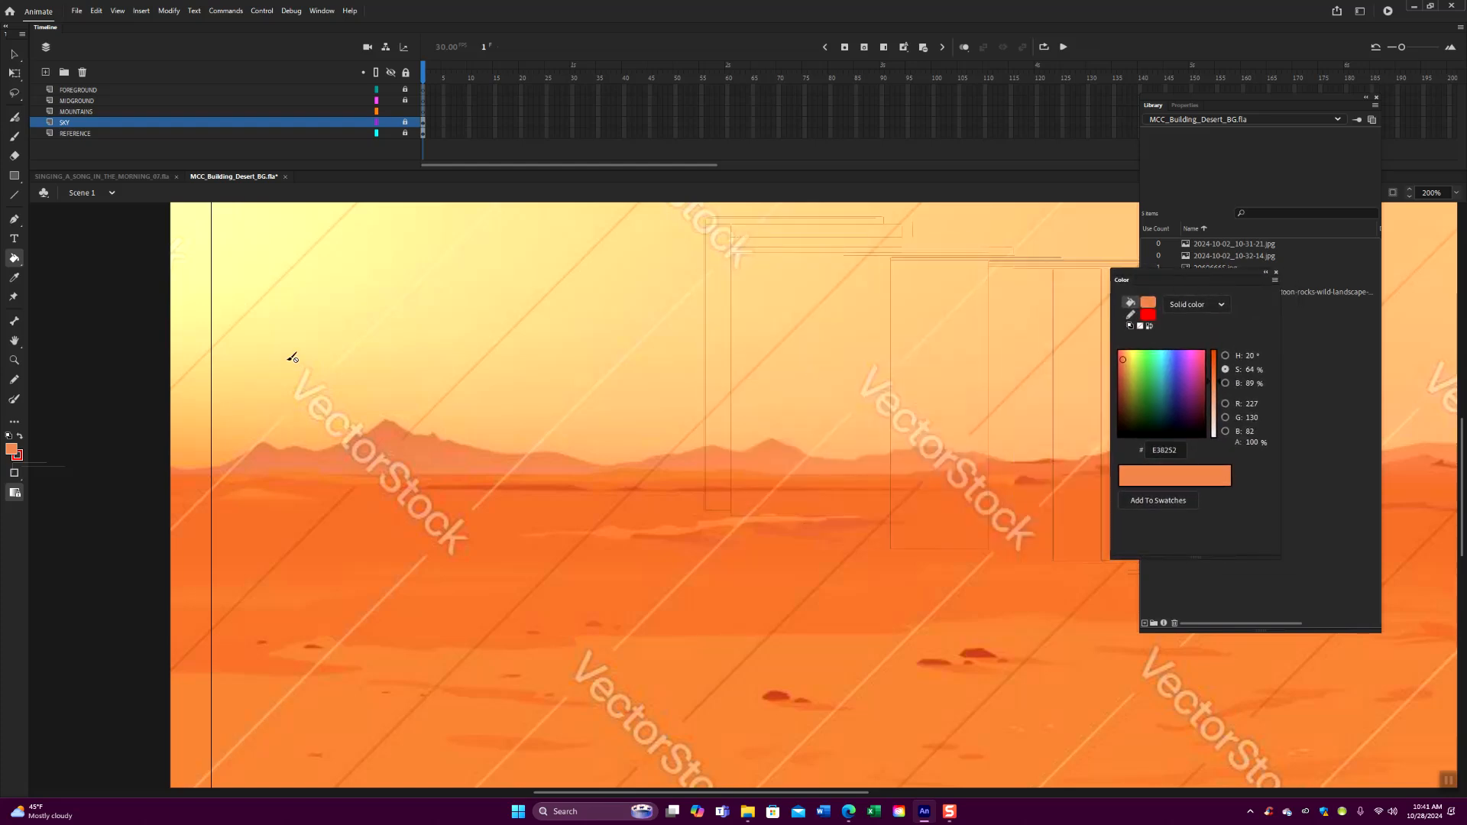
click(22, 460)
click(61, 493)
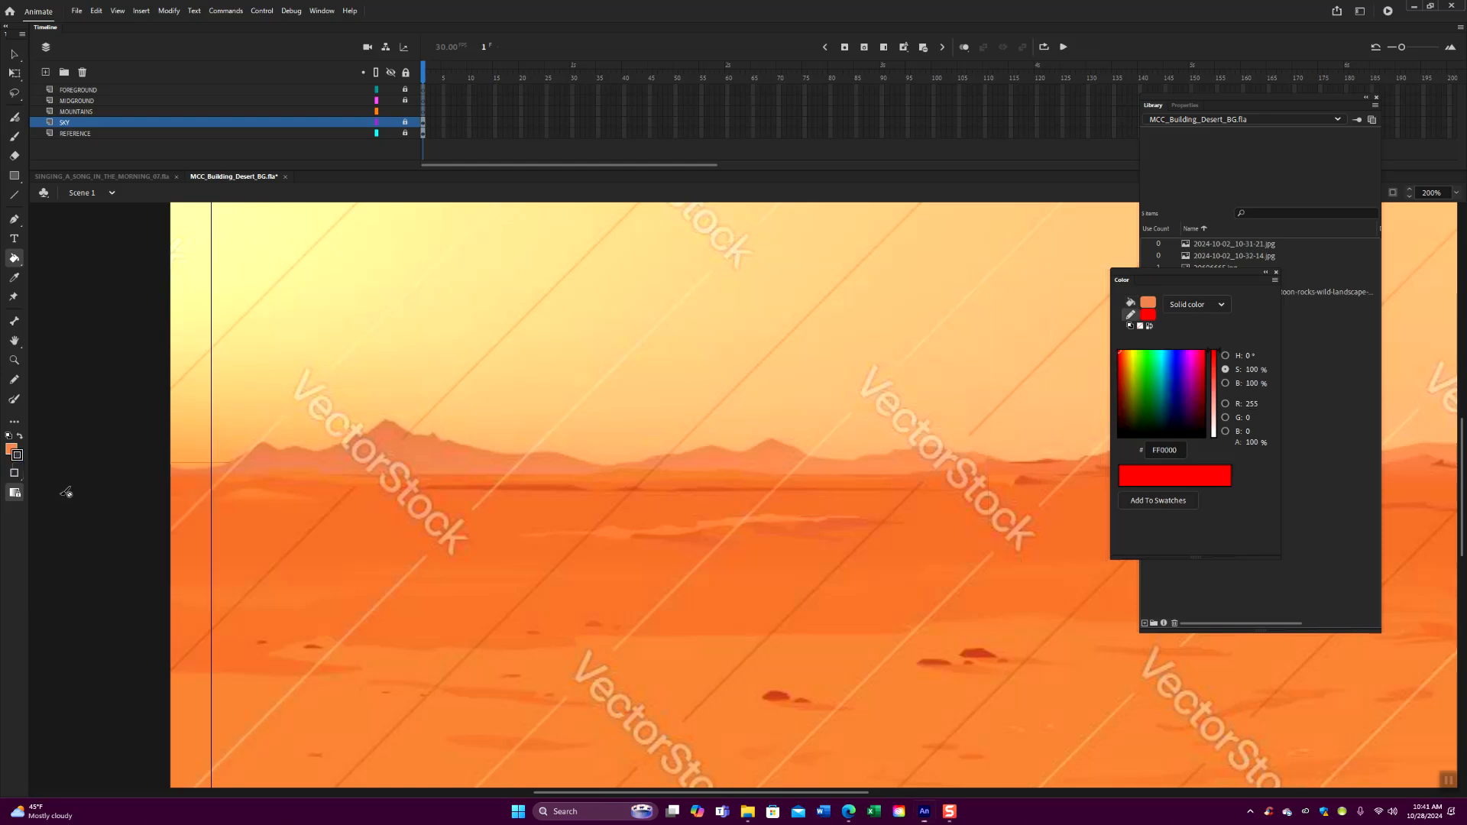
click(13, 194)
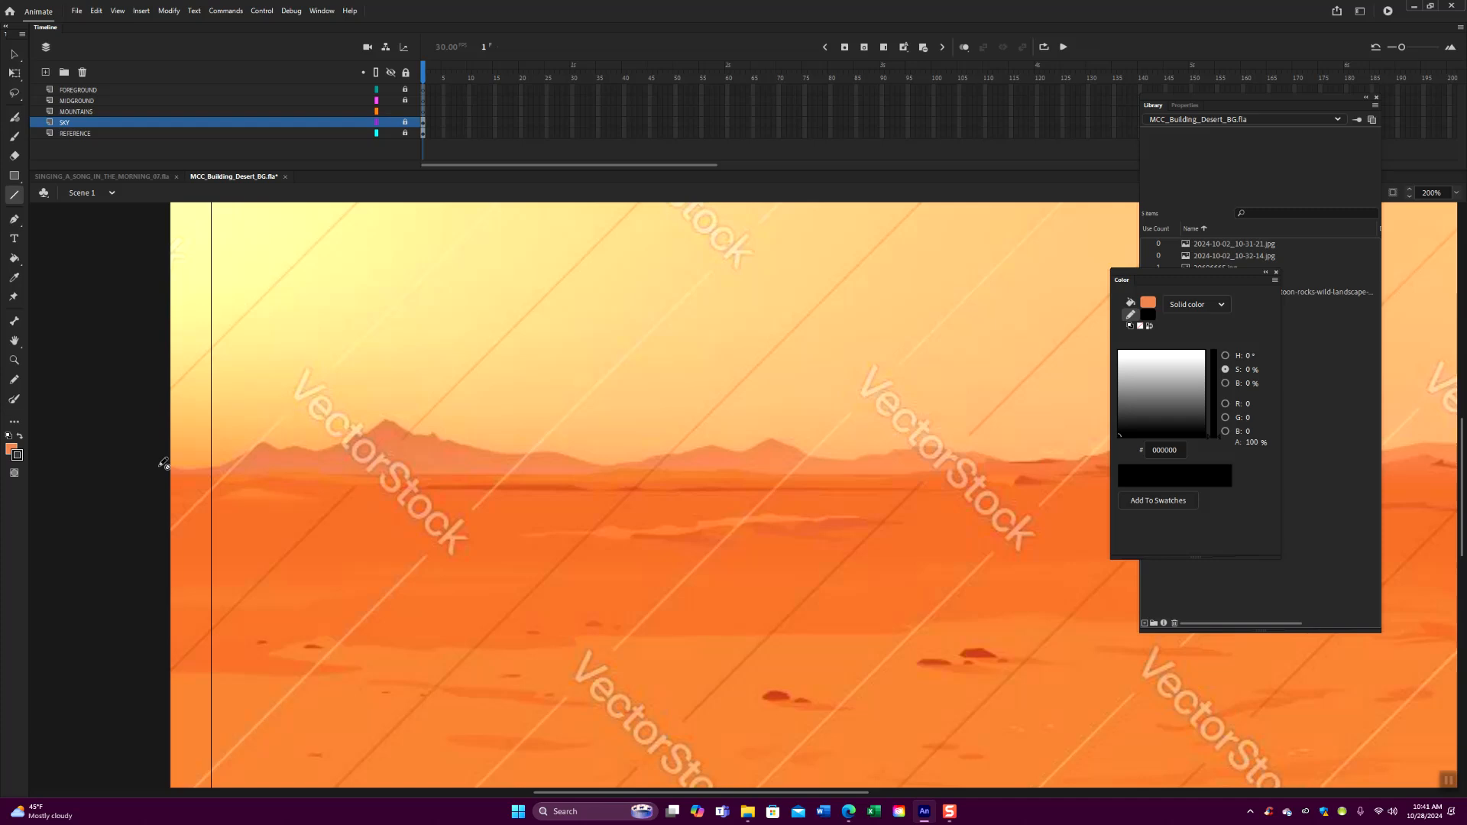
- On the MOUNTAINS layer, draw a straight line up the slope of the reference's leftmost mountain, starting at the stage edge
key(ctrl+equal)
drag(281, 505, 524, 566)
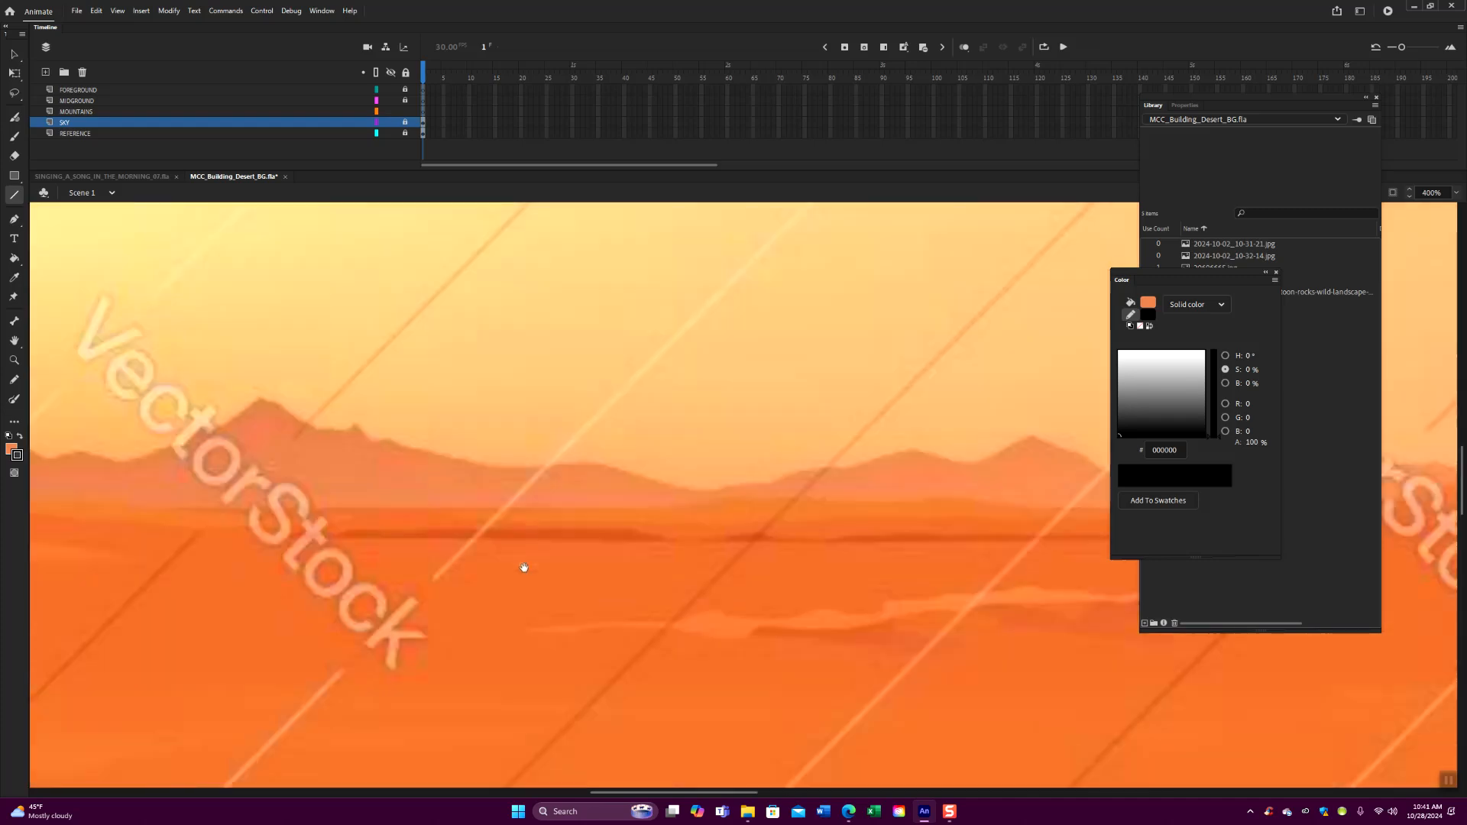
key(ctrl+minus)
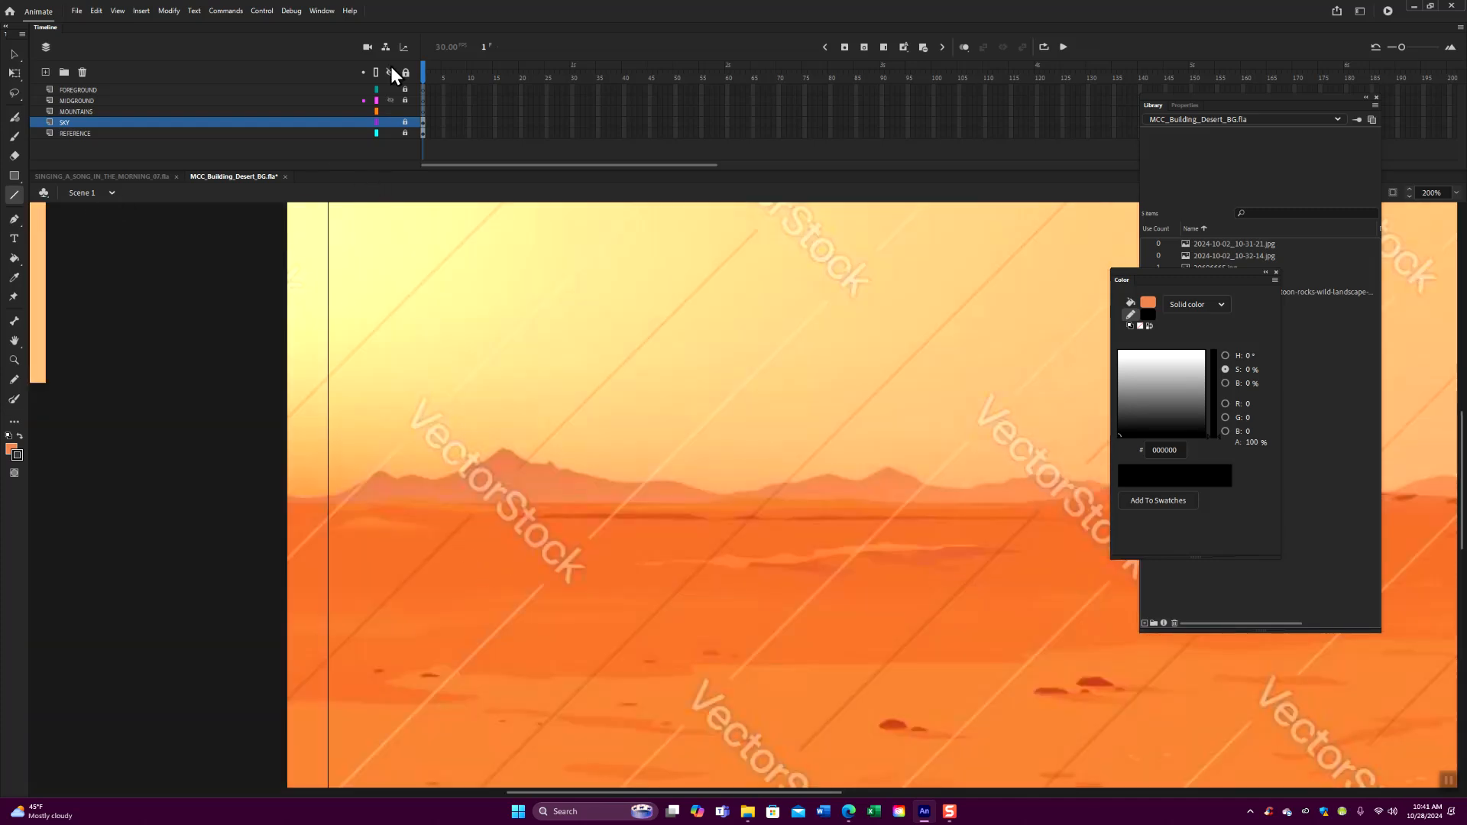
click(244, 112)
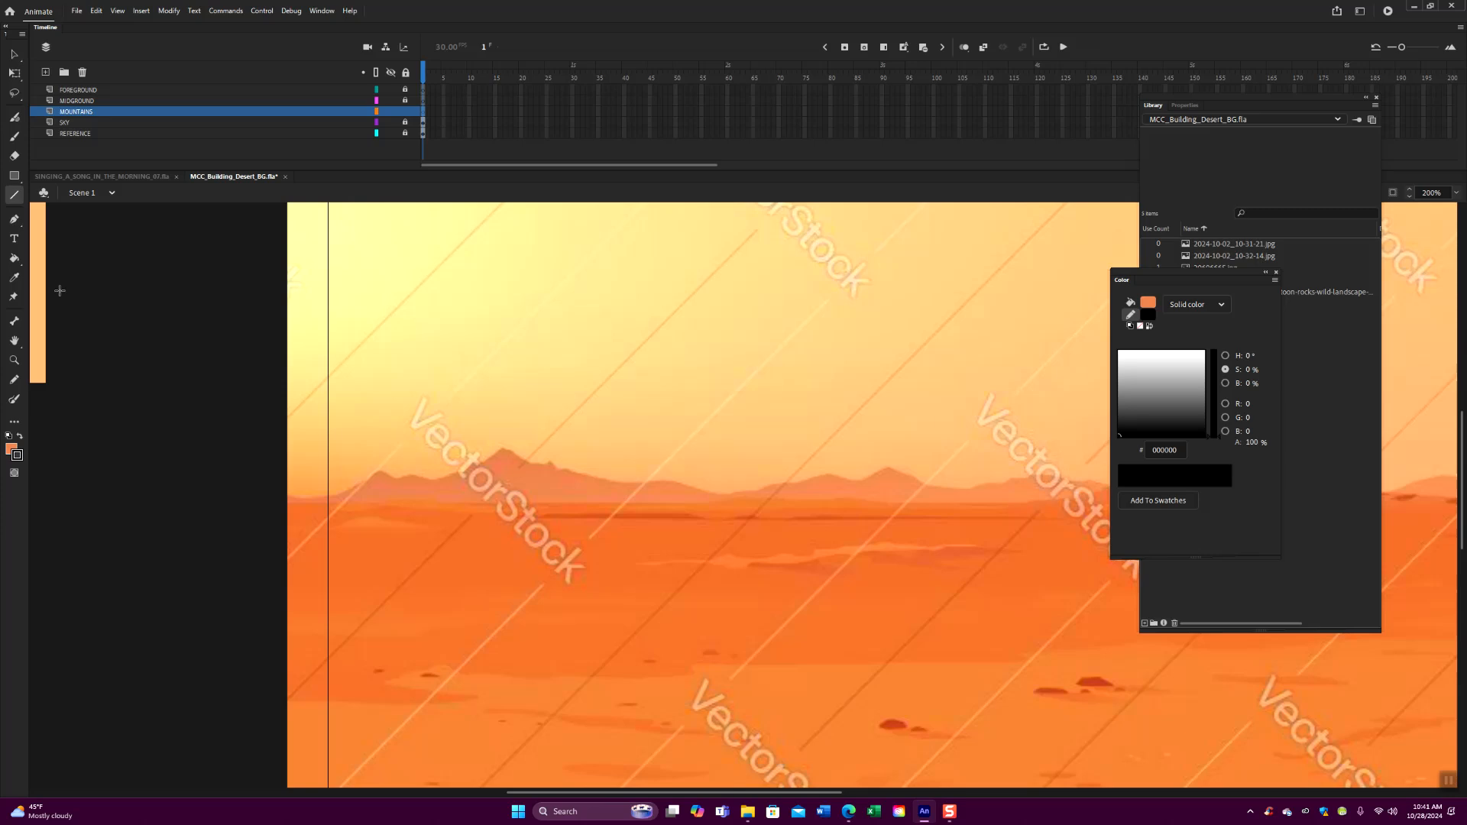
click(16, 195)
drag(323, 497, 371, 475)
- Bend the first slope line into a gentle upward curve with the Selection tool, matching the reference mountain
key(ctrl+1)
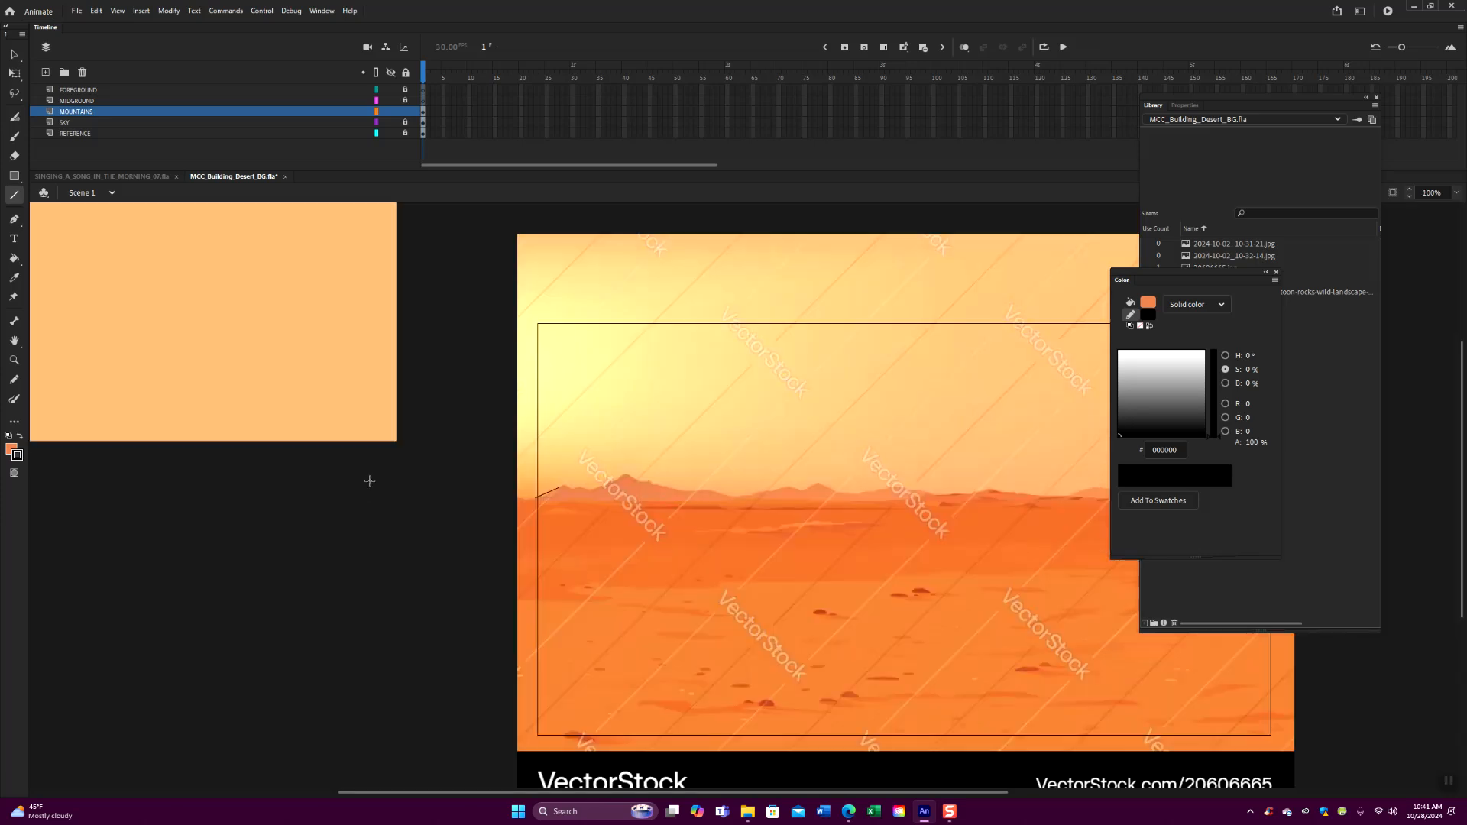
key(v)
key(ctrl+equal)
drag(400, 551, 624, 551)
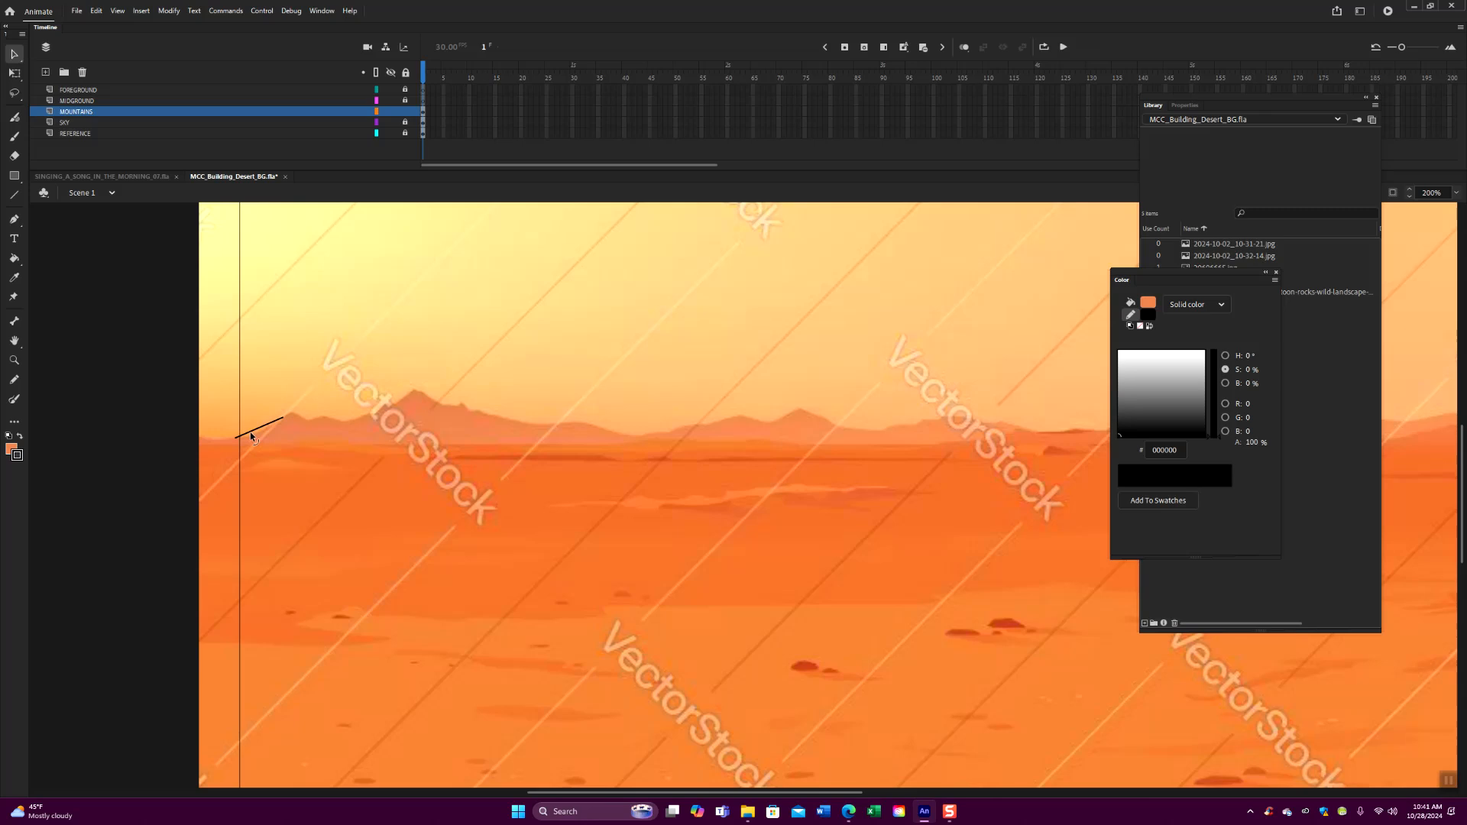
drag(260, 430, 262, 434)
- Add a short line from the upper end of the curved slope across the first mountain's peak
click(13, 196)
click(14, 54)
mouse_move(285, 417)
mouse_down()
mouse_move(677, 553)
mouse_move(729, 555)
mouse_up()
key(ctrl+equal)
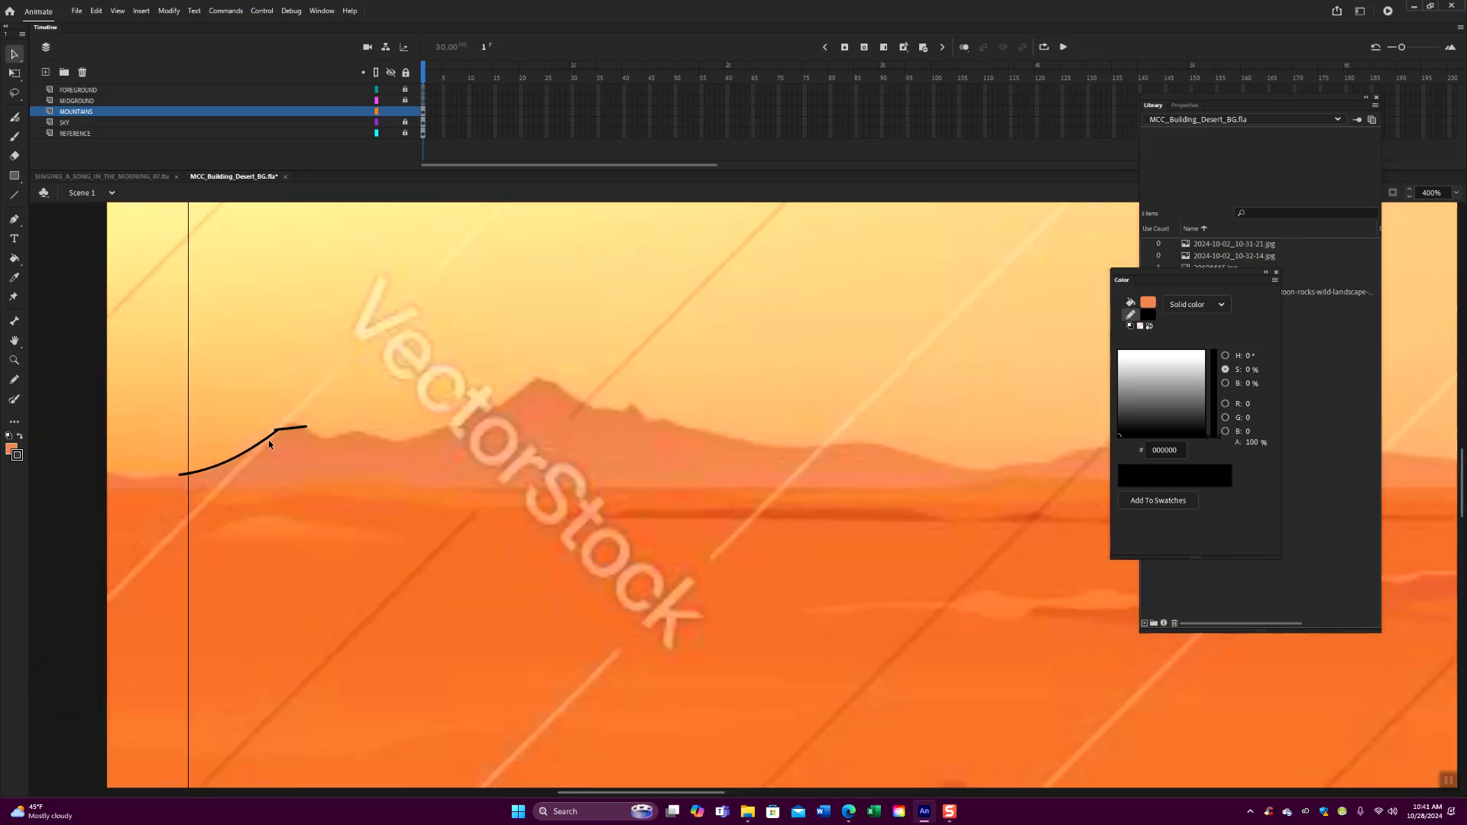
- Adjust the snapping options and bend the short line into a rounded crest over the first peak
click(118, 11)
mouse_move(174, 140)
click(308, 191)
- Extend the ridge outline past the first peak with two short lines, bending them to follow the dip and the next small bump
click(14, 194)
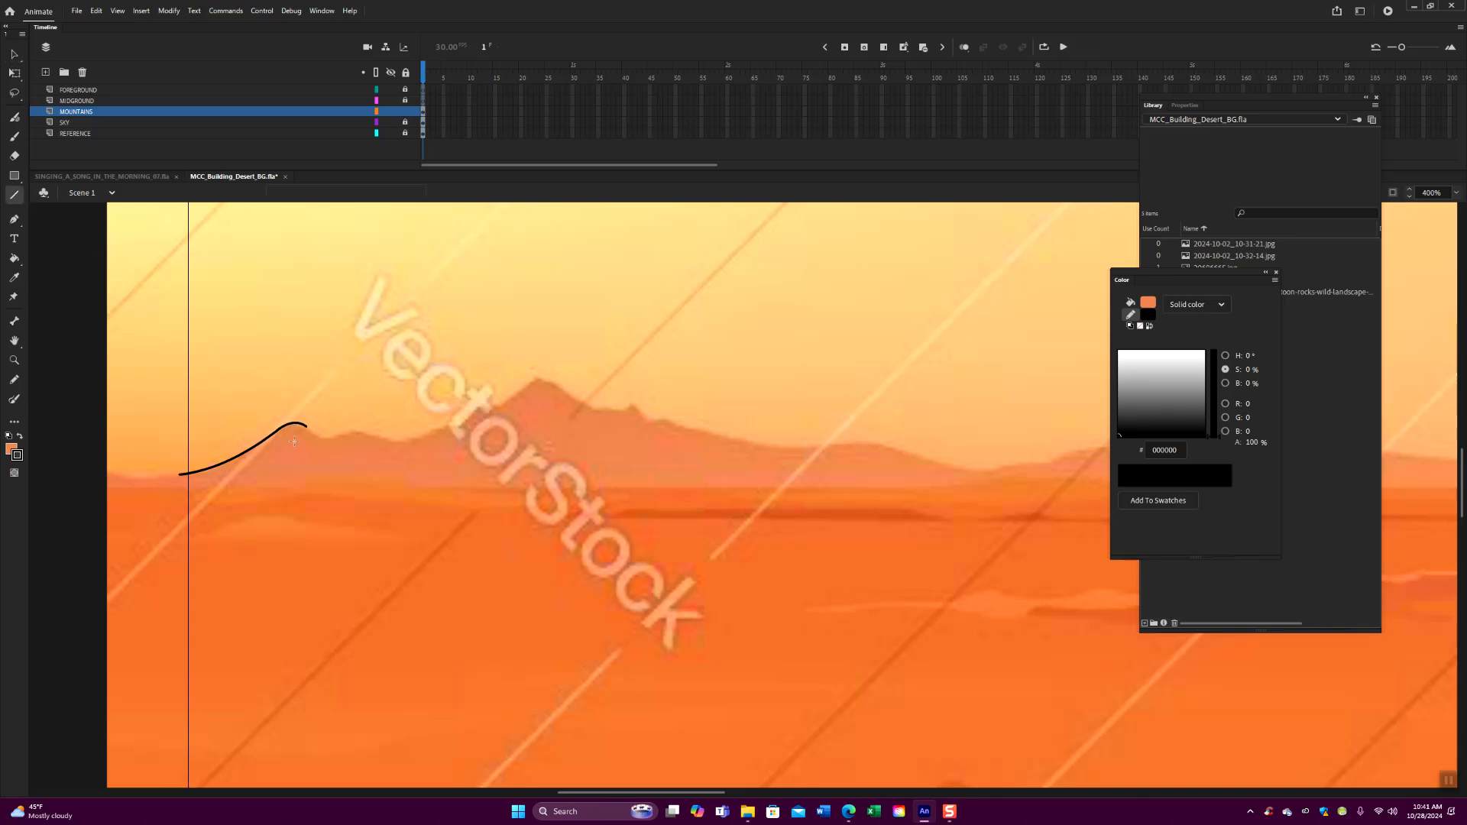
drag(307, 428, 345, 433)
key(v)
drag(333, 434, 381, 439)
click(15, 196)
key(v)
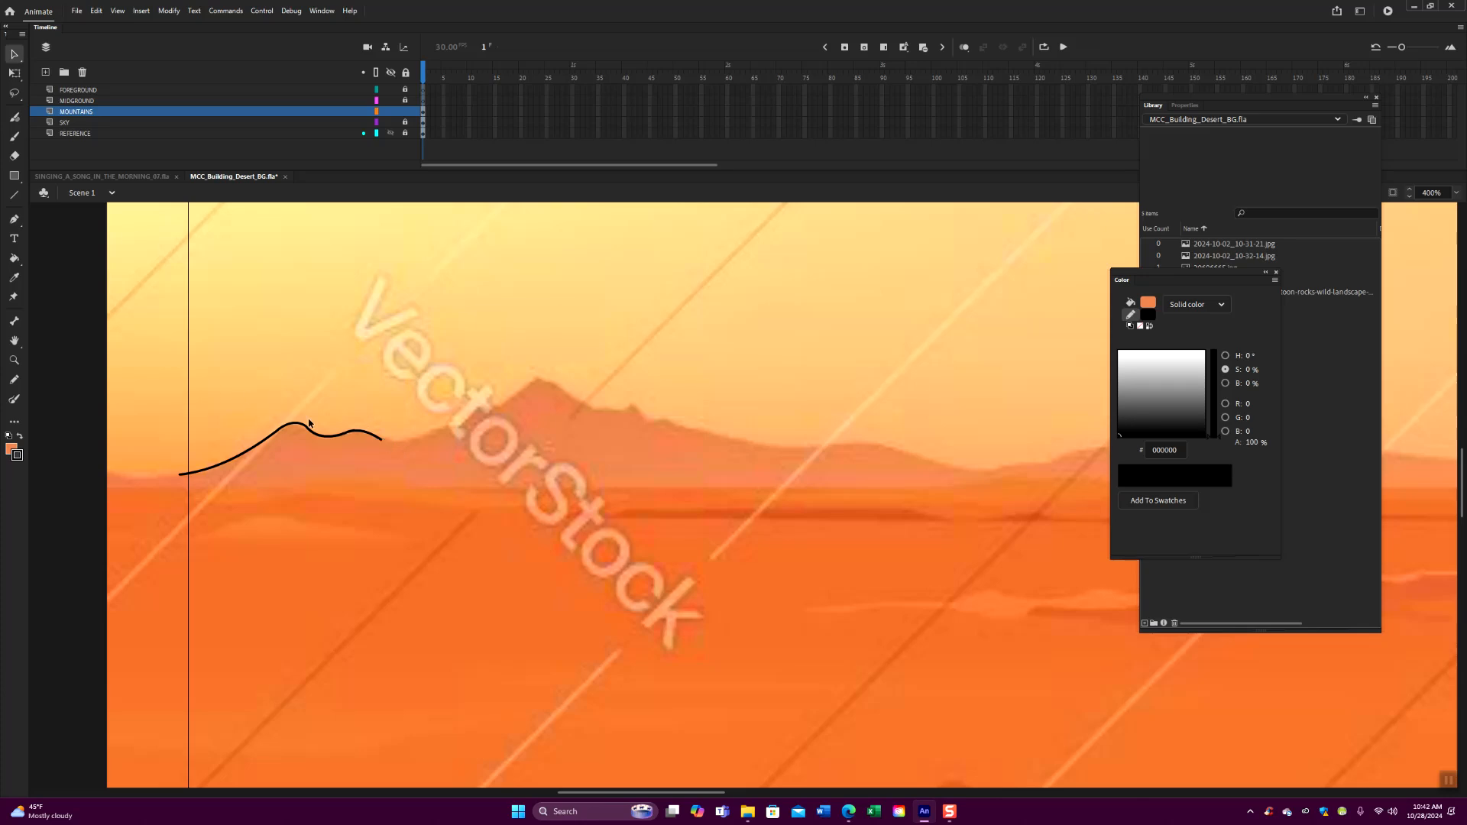
- Refine the first crest, bend a dip beyond the second bump, and extend the ridge line up to the tallest peak
drag(295, 427, 295, 423)
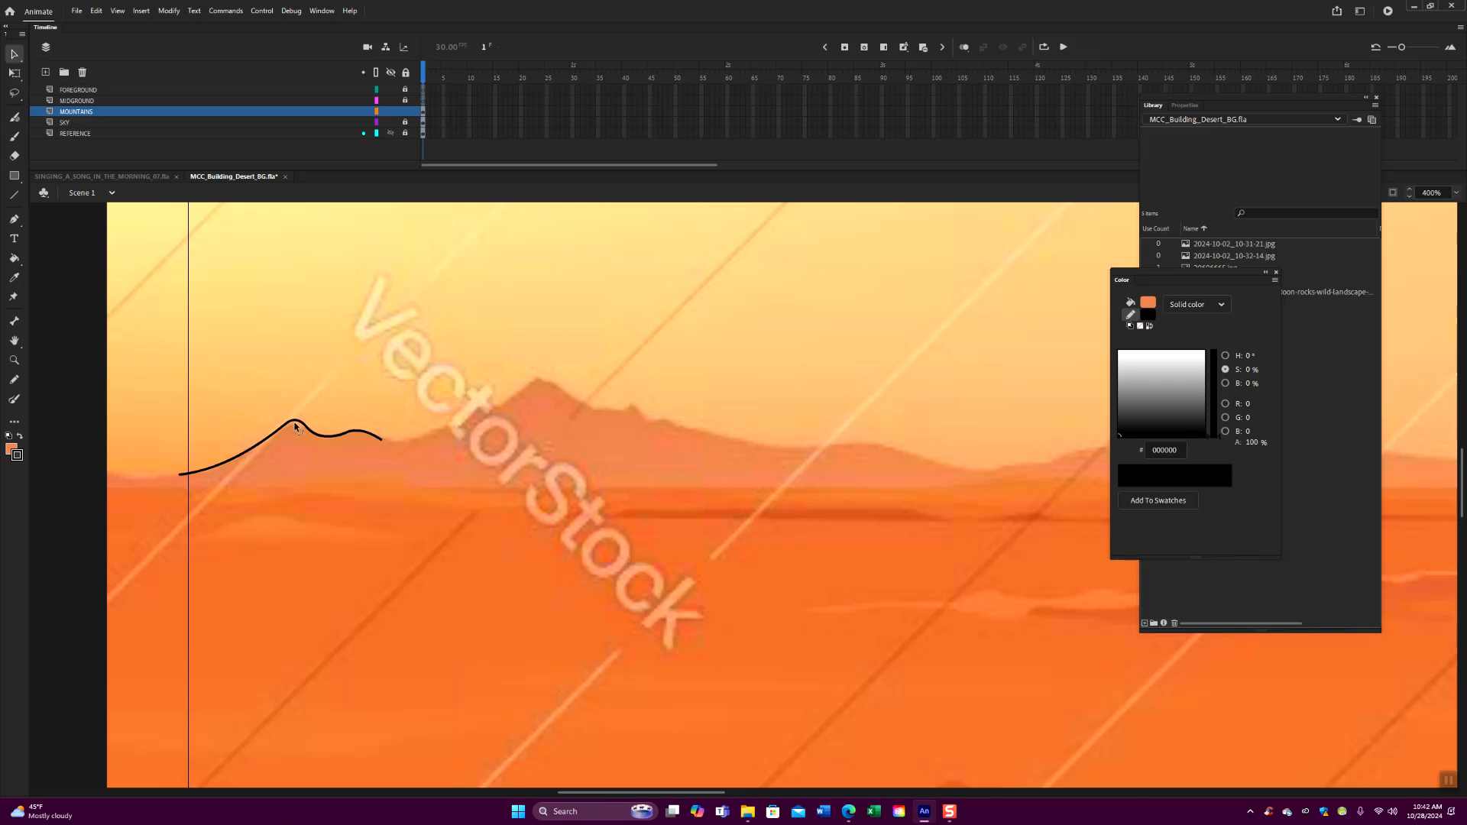
click(13, 196)
drag(381, 439, 432, 433)
click(14, 53)
mouse_move(429, 434)
mouse_down()
mouse_move(480, 417)
mouse_move(415, 439)
mouse_up()
click(13, 196)
drag(481, 417, 537, 377)
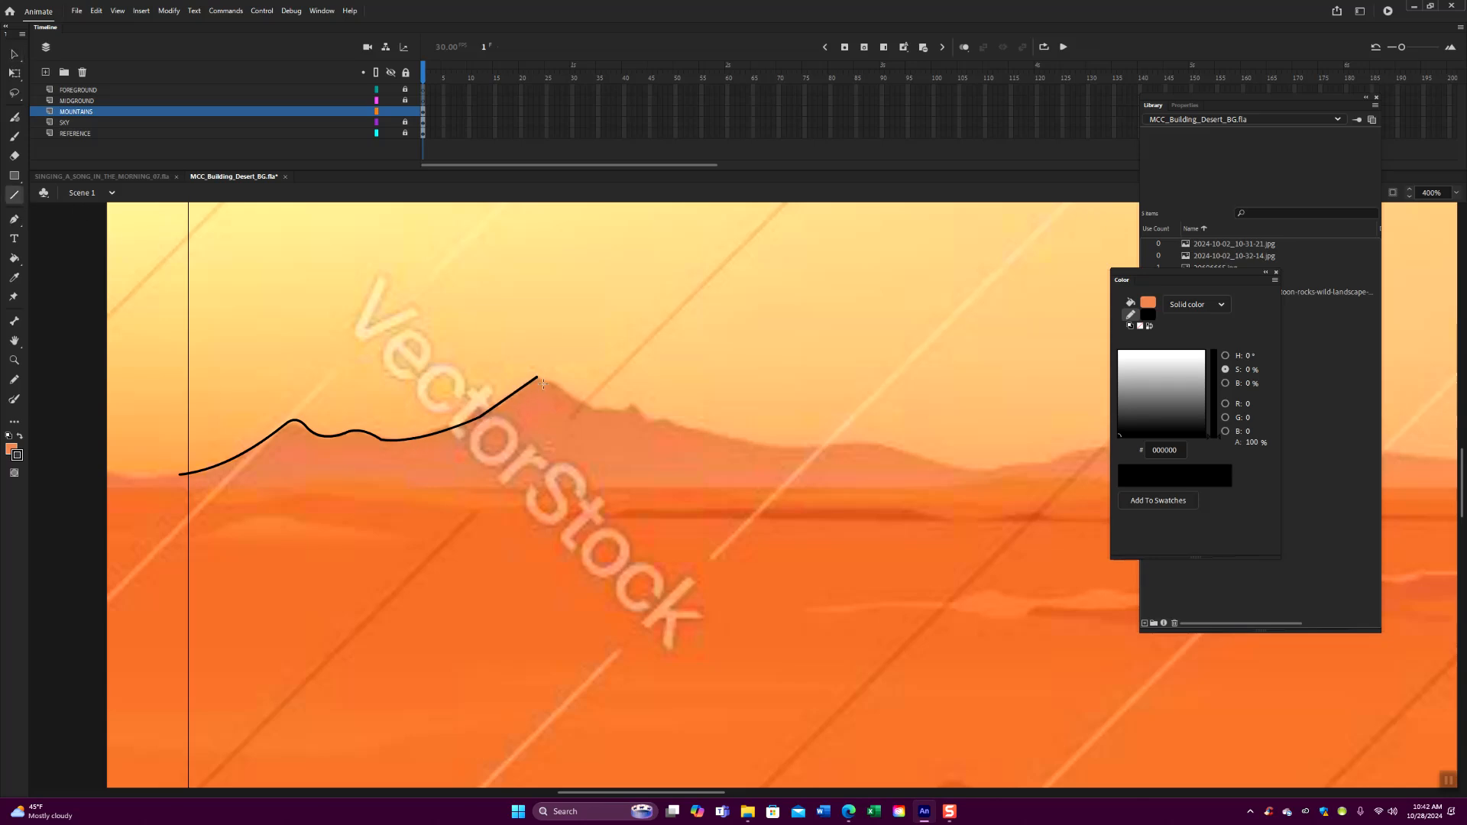
- Curve the rise to the tallest peak and trace the start of its far slope with bent lines
drag(537, 377, 550, 385)
click(15, 53)
drag(513, 398, 565, 393)
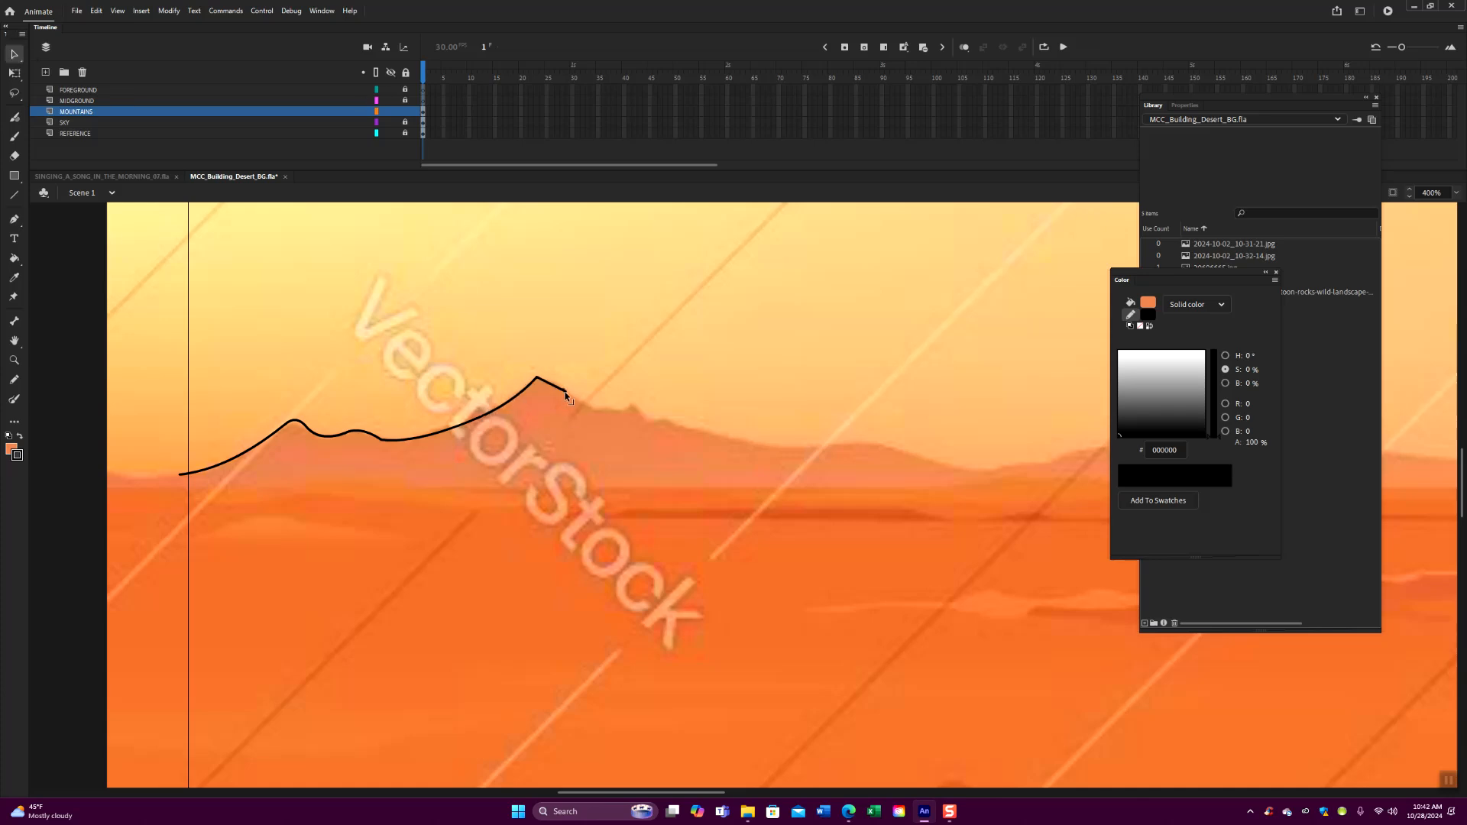
click(15, 194)
drag(565, 395, 611, 415)
key(v)
drag(582, 403, 571, 393)
- Continue the outline through the shallow dip below the tallest peak and bend a short line into the small bump beyond it
key(n)
drag(572, 398, 619, 409)
click(13, 54)
drag(601, 410, 601, 417)
click(14, 195)
drag(618, 409, 653, 422)
click(14, 55)
drag(636, 418, 633, 406)
- Add a line after the small bump and stretch it into a gently curved descending slope along the reference ridge
click(13, 194)
drag(649, 419, 676, 420)
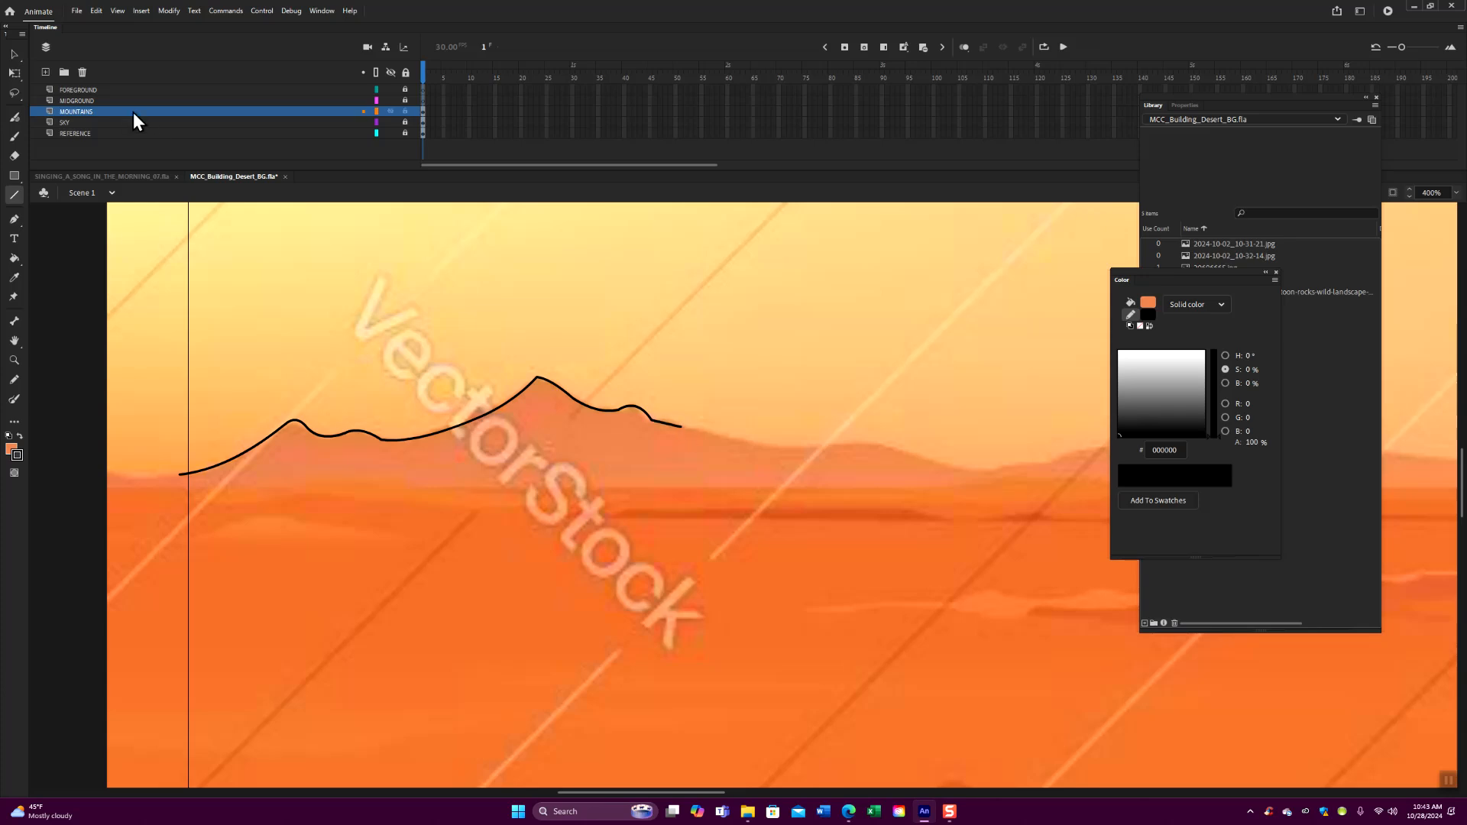
click(15, 54)
drag(666, 424, 619, 412)
drag(626, 407, 716, 433)
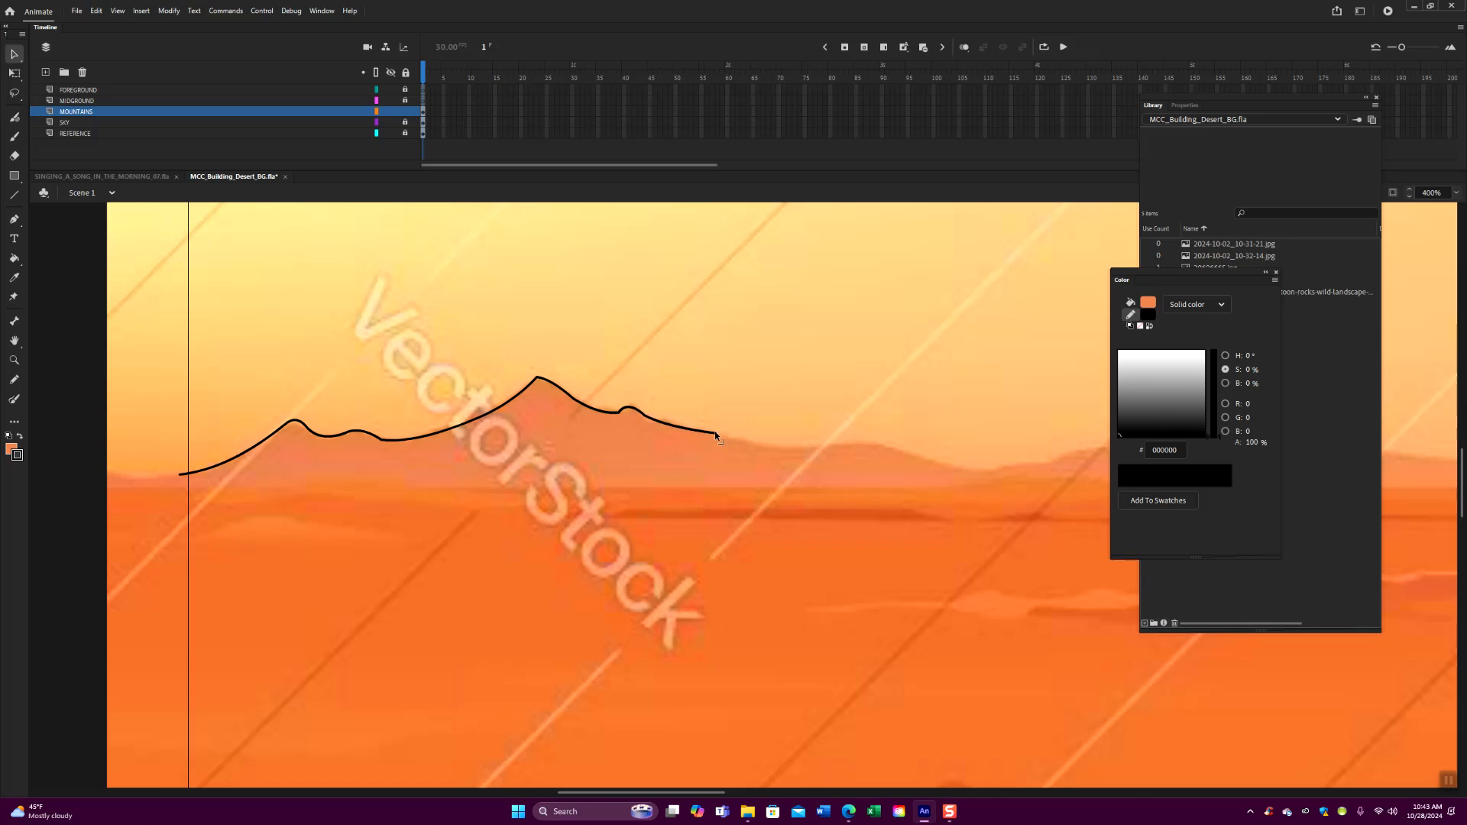
- Extend the ridge with two longer lines, bending the first into a shallow sag and the second into a low rounded hill
click(15, 194)
drag(717, 433, 822, 442)
click(14, 54)
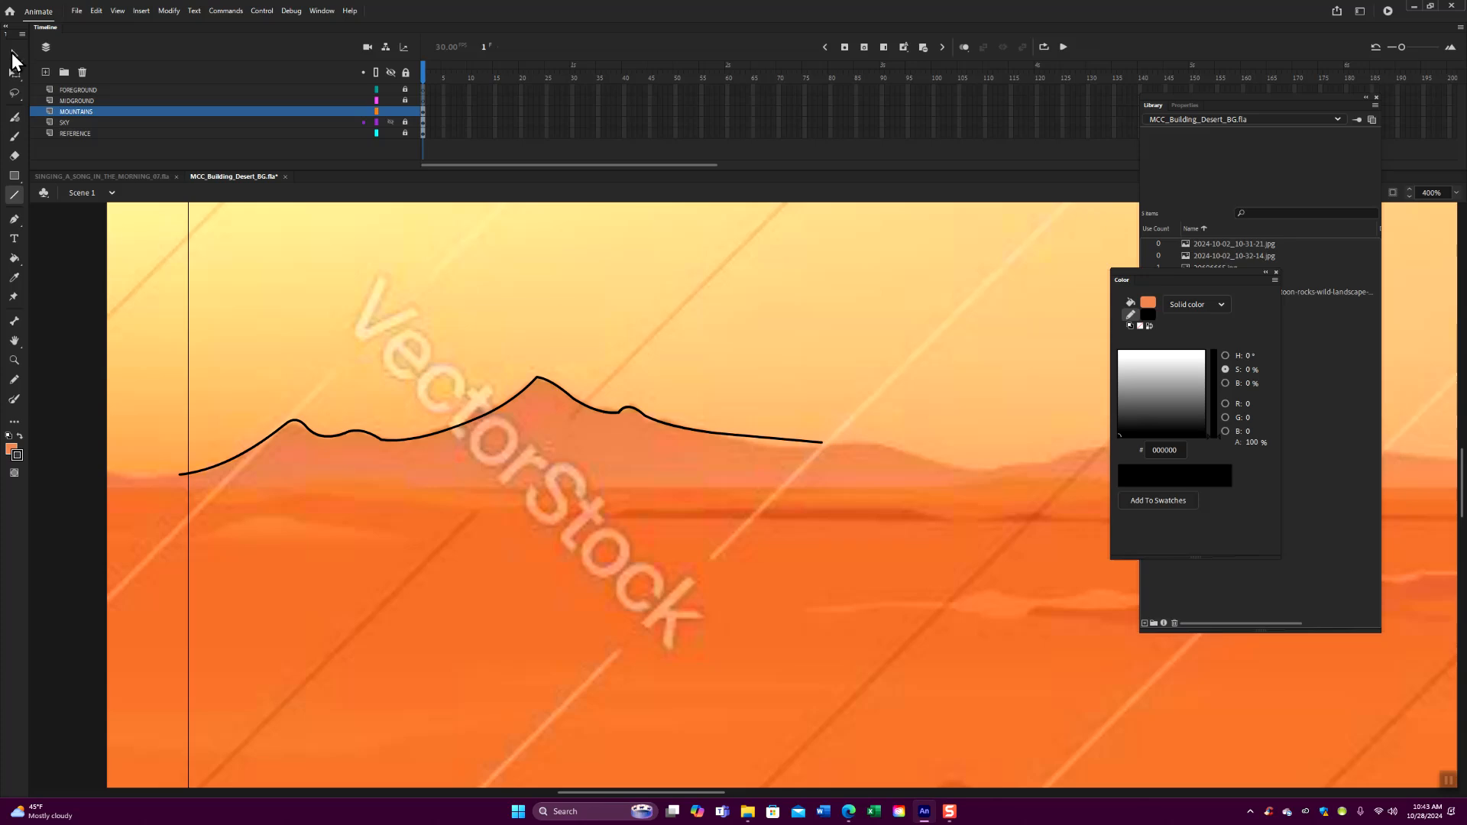
mouse_move(745, 458)
mouse_down()
mouse_move(664, 449)
mouse_move(673, 435)
mouse_move(823, 447)
mouse_up()
click(15, 195)
click(14, 55)
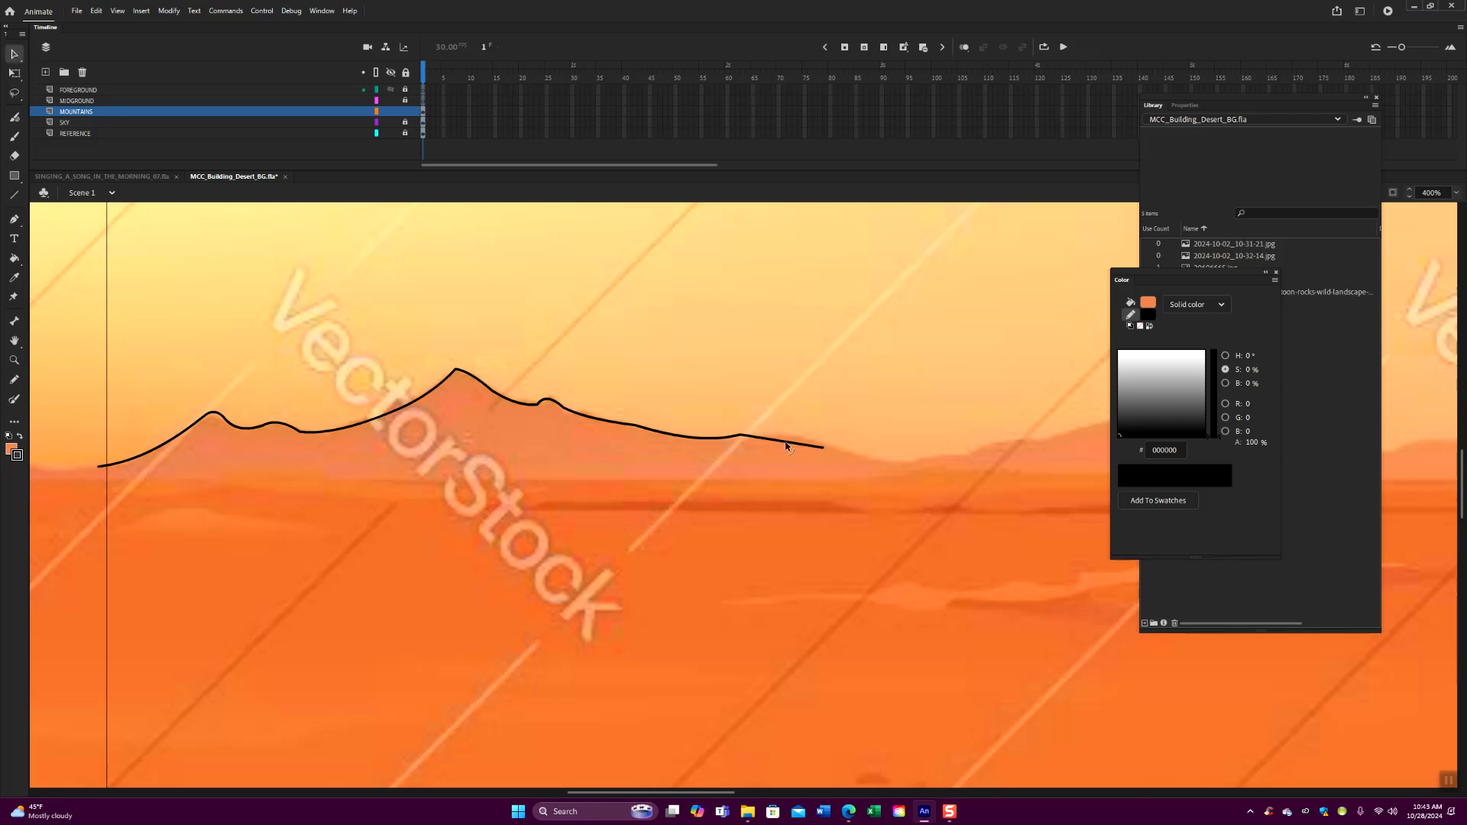
drag(789, 444, 827, 446)
- Draw a line down from the low hill and bend it into the wide valley of the reference ridge
click(13, 194)
scroll(609, 440, right, 3)
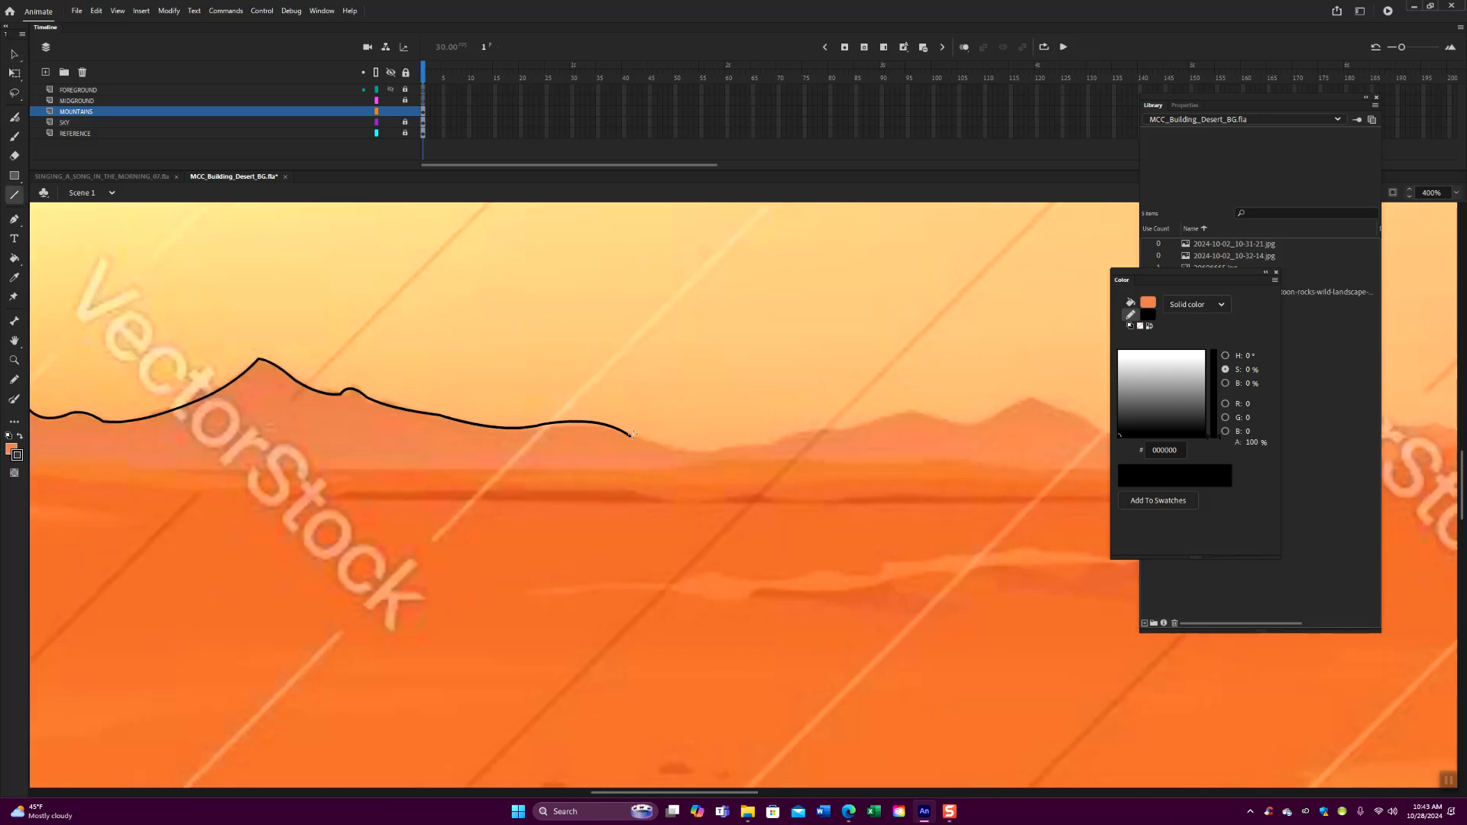
drag(631, 436, 736, 451)
click(14, 54)
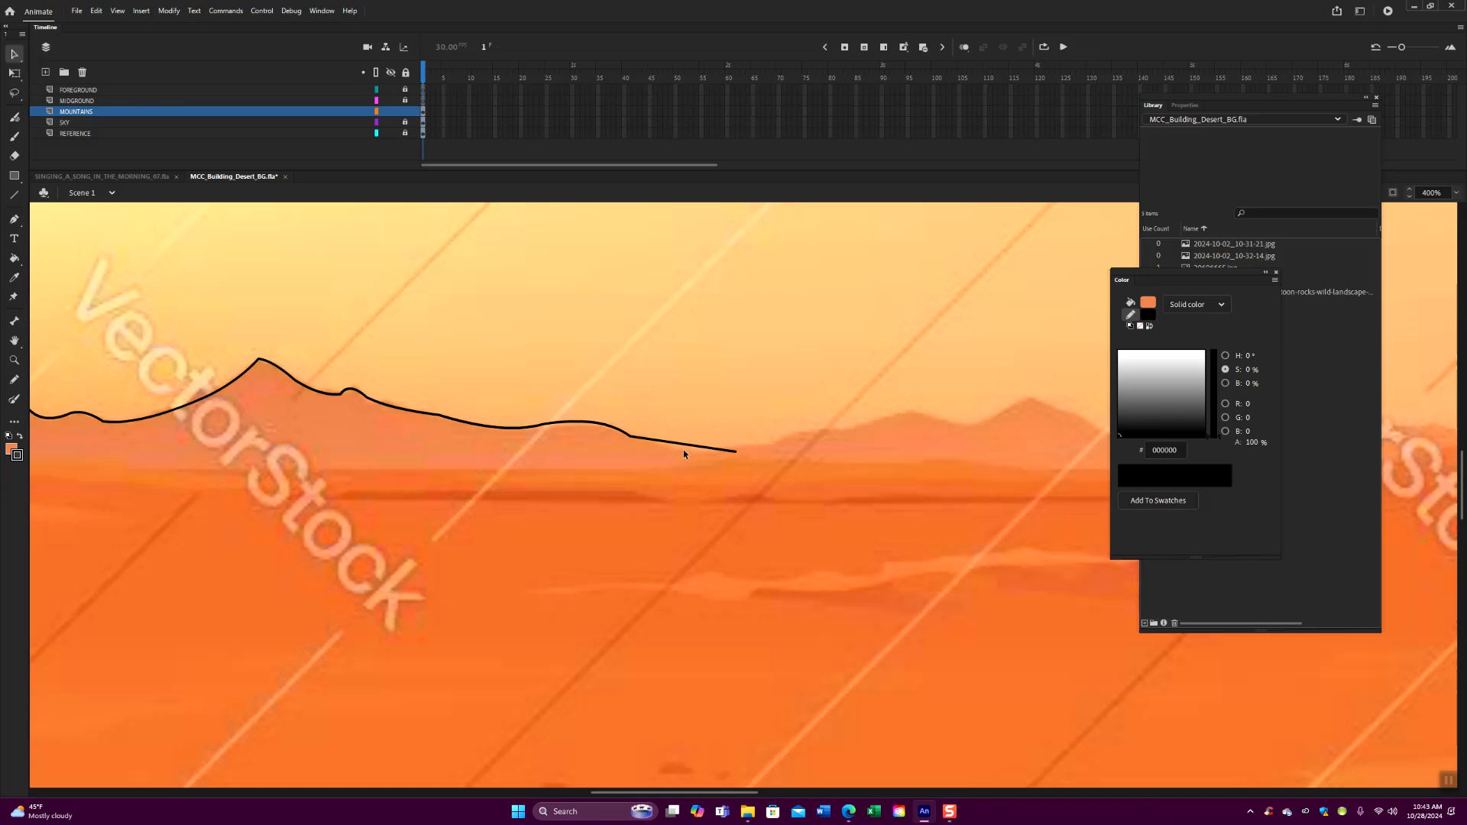
drag(688, 449, 746, 442)
- Trace the small rise beyond the valley with short lines, bending them to follow the reference ridge
click(13, 195)
drag(768, 442, 778, 440)
key(v)
drag(779, 441, 793, 430)
click(15, 196)
drag(794, 432, 848, 426)
key(v)
drag(823, 428, 826, 423)
- Add another line past the flat stretch and bend it into a rounded hill
click(15, 195)
mouse_move(841, 467)
mouse_down()
mouse_move(736, 474)
mouse_move(809, 419)
mouse_move(829, 425)
mouse_up()
key(v)
drag(785, 433, 837, 426)
drag(714, 437, 707, 432)
- Trace the dip after the rounded hill and bend a line over the next peak
click(15, 195)
scroll(589, 474, right, 3)
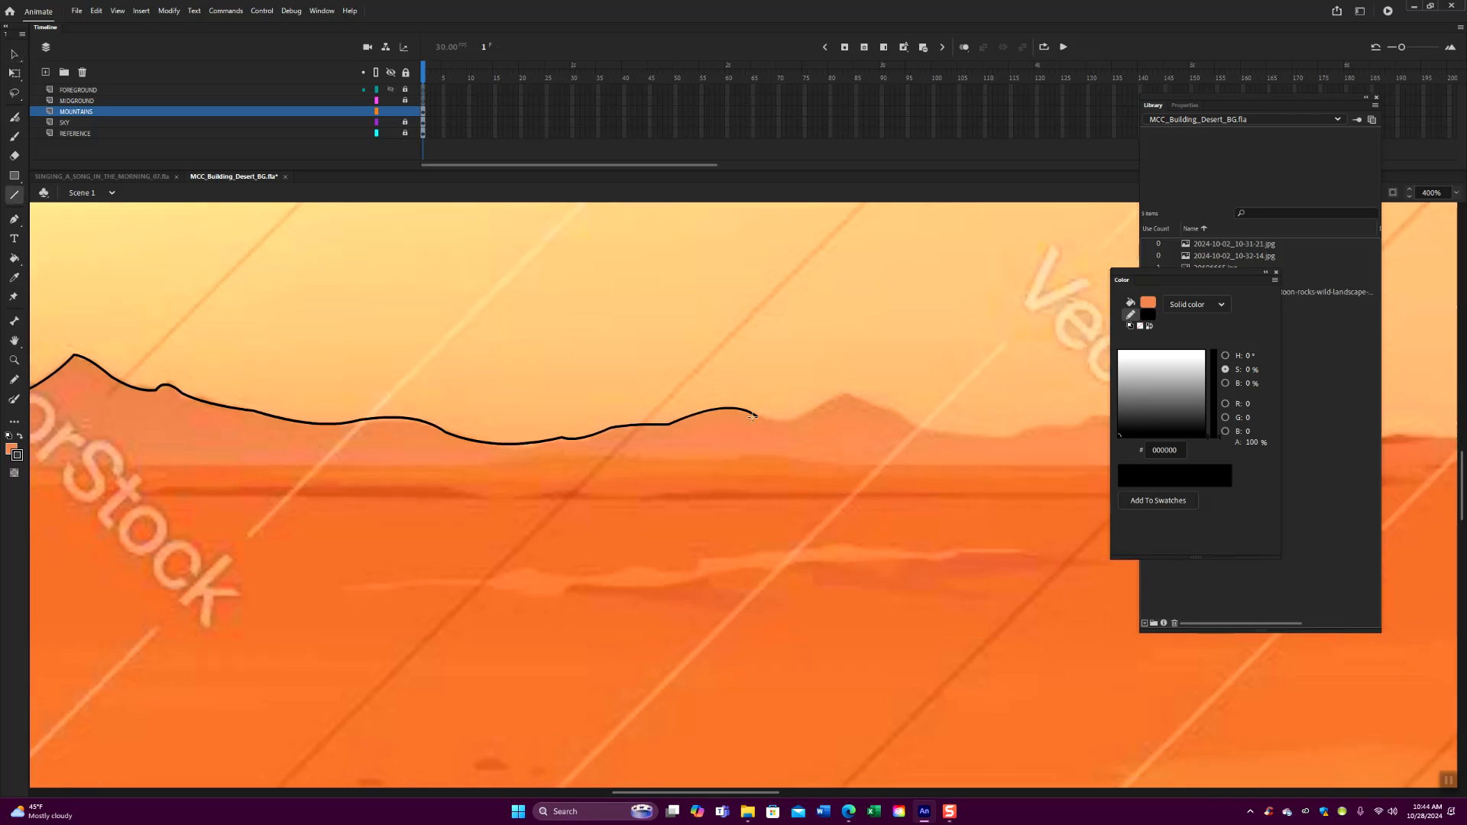
mouse_move(755, 416)
mouse_down()
mouse_move(818, 408)
mouse_move(787, 415)
mouse_move(800, 417)
mouse_up()
click(13, 54)
click(14, 195)
drag(818, 408, 875, 407)
click(14, 55)
drag(841, 406, 846, 393)
- Continue the outline down the far side of that peak and curve it through the next shallow valley
click(14, 195)
scroll(752, 424, right, 5)
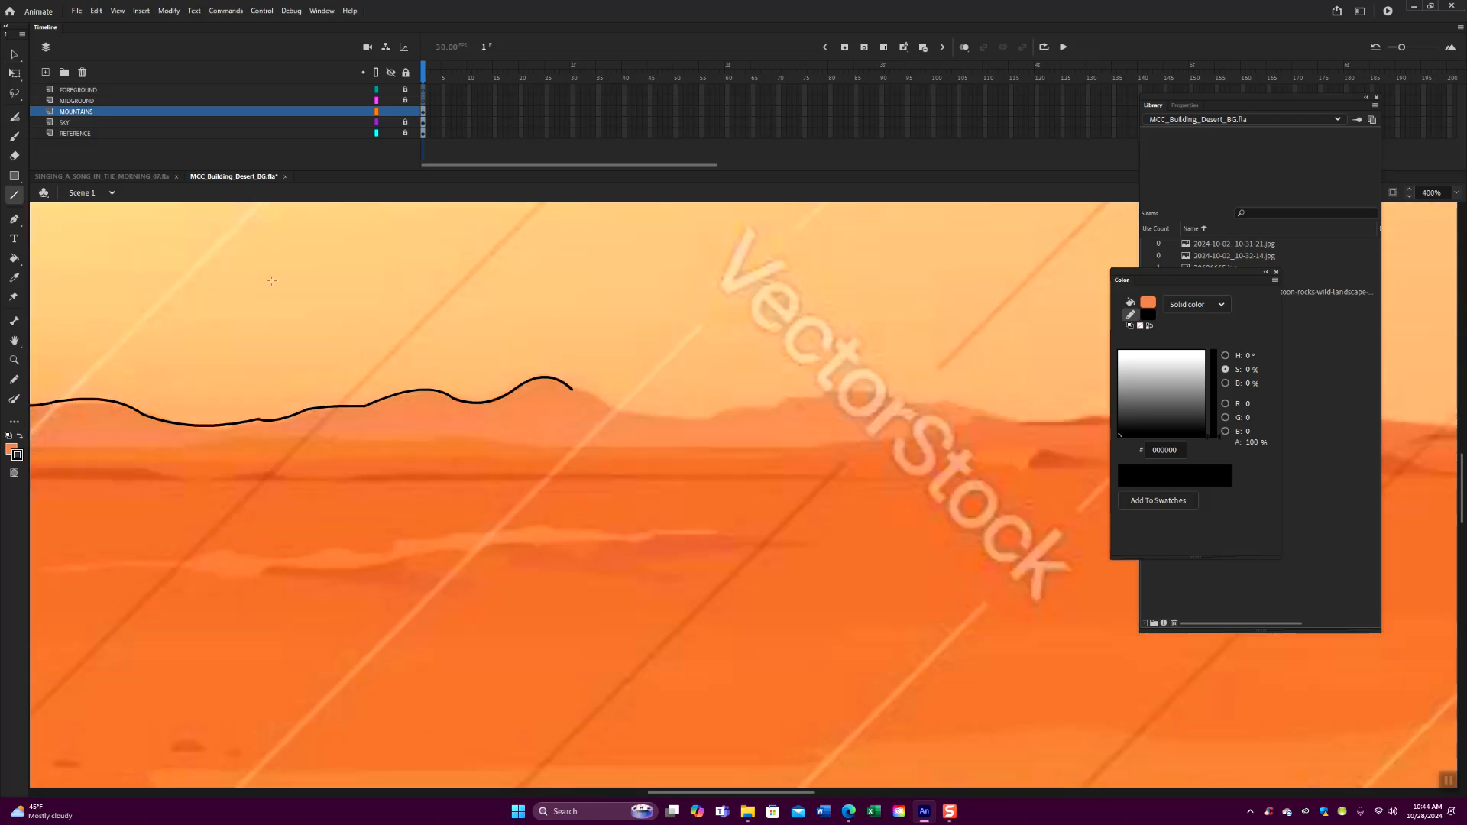
mouse_move(573, 390)
mouse_down()
mouse_move(623, 415)
mouse_move(598, 402)
mouse_up()
click(14, 54)
click(14, 196)
drag(694, 458, 487, 440)
drag(415, 396, 499, 397)
click(22, 55)
mouse_move(474, 400)
mouse_down()
mouse_move(559, 396)
mouse_move(534, 393)
mouse_up()
- Trace the short rise after the valley and bend a longer line into a broad, low hilltop
click(13, 195)
click(14, 54)
click(13, 195)
drag(559, 390, 597, 378)
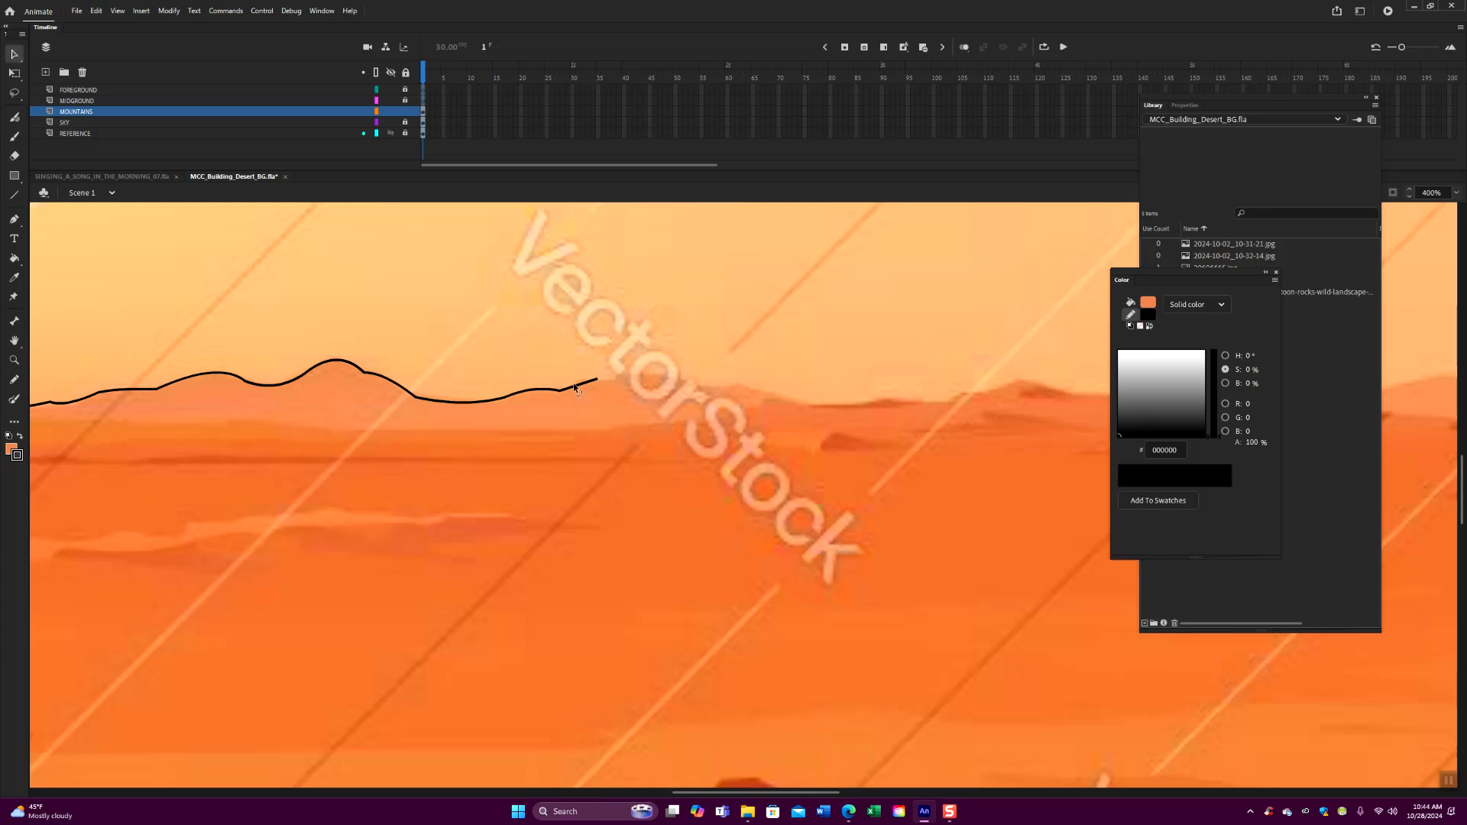
drag(576, 389, 617, 379)
click(13, 194)
drag(618, 380, 692, 379)
click(14, 54)
drag(648, 382, 651, 375)
- Finish the ridge with two lines descending from the broad hill to where the distant mountains meet the horizon
click(14, 194)
drag(698, 380, 764, 389)
click(15, 54)
click(15, 194)
drag(825, 410, 831, 405)
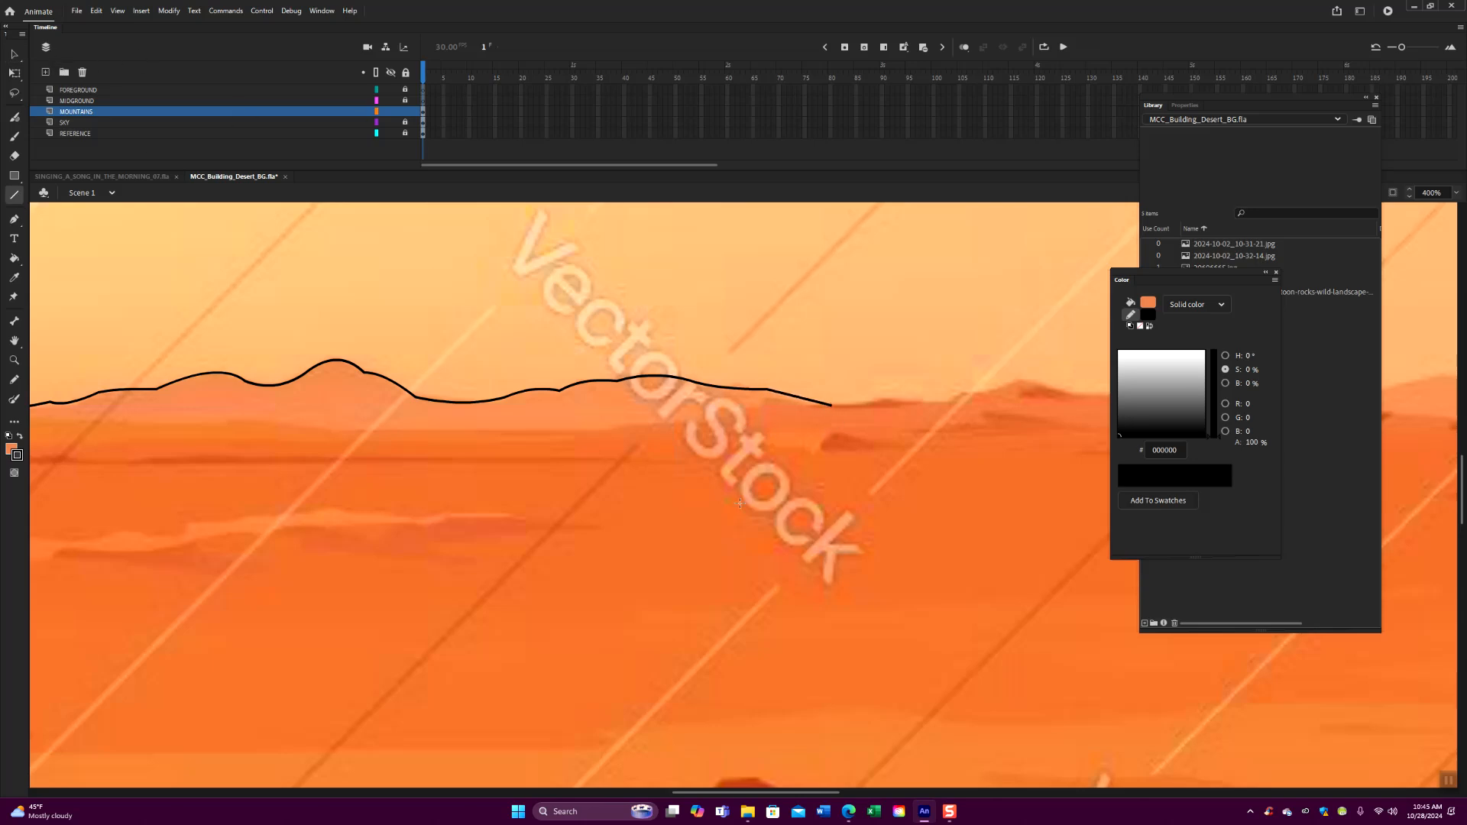
- Close the mountain outline with straight side lines and a base line below the horizon, and check the connected outline by selecting it
key(ctrl+minus)
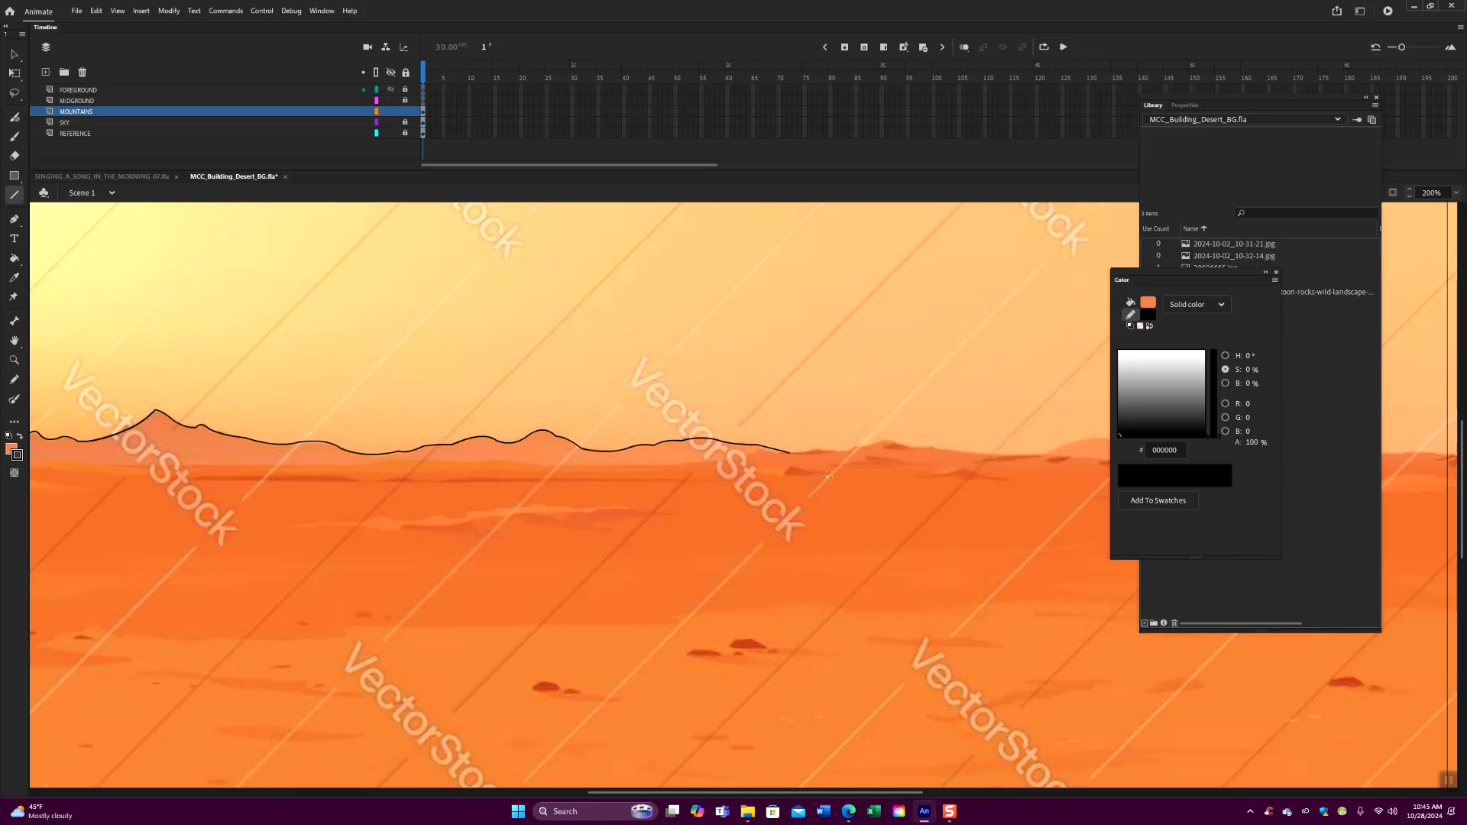
mouse_move(789, 452)
mouse_down()
mouse_move(791, 513)
mouse_move(945, 548)
mouse_move(229, 514)
mouse_move(148, 517)
mouse_move(148, 530)
mouse_move(145, 463)
mouse_up()
click(14, 55)
double_click(533, 519)
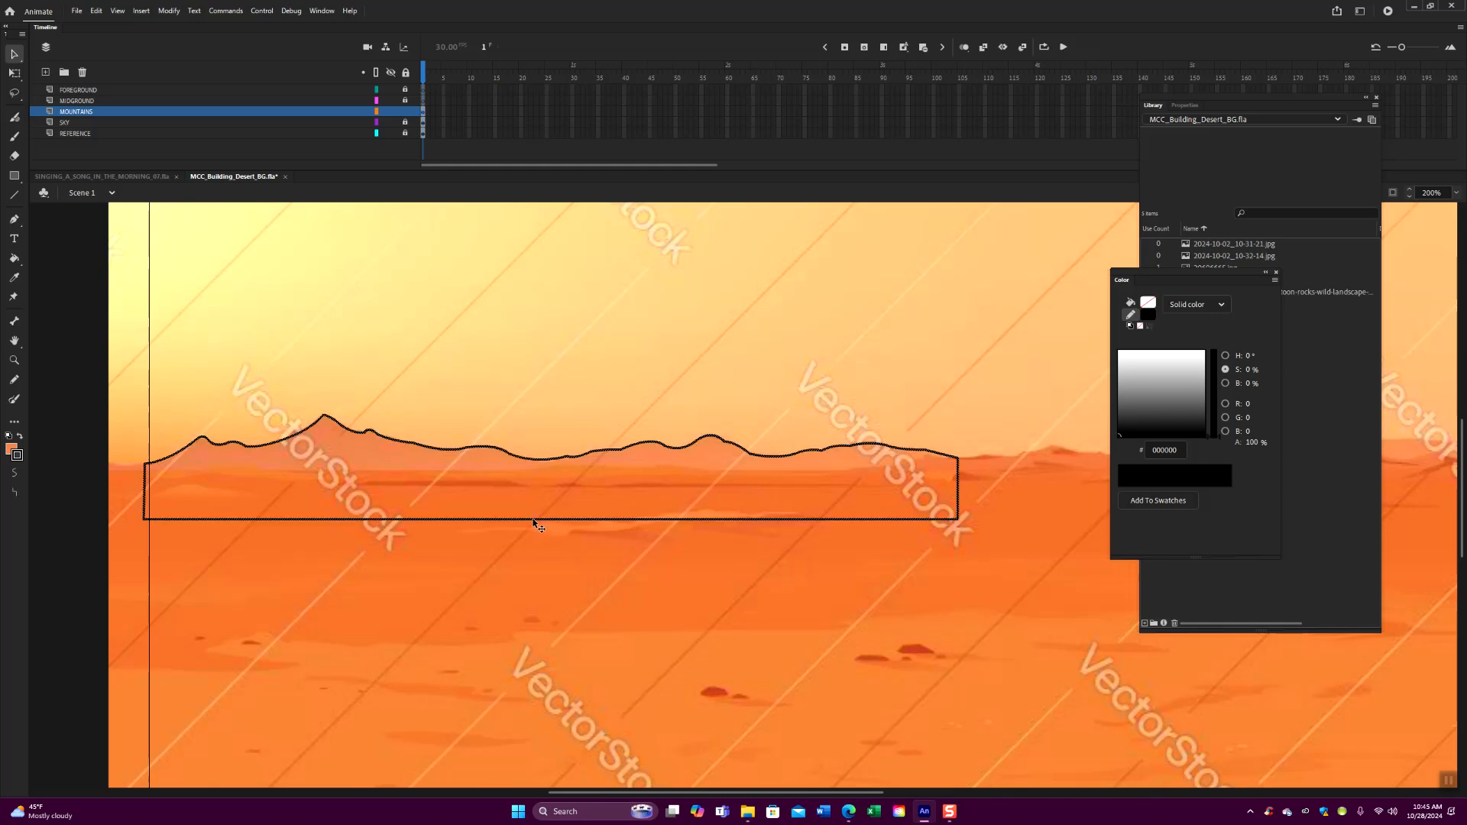
click(542, 390)
click(117, 12)
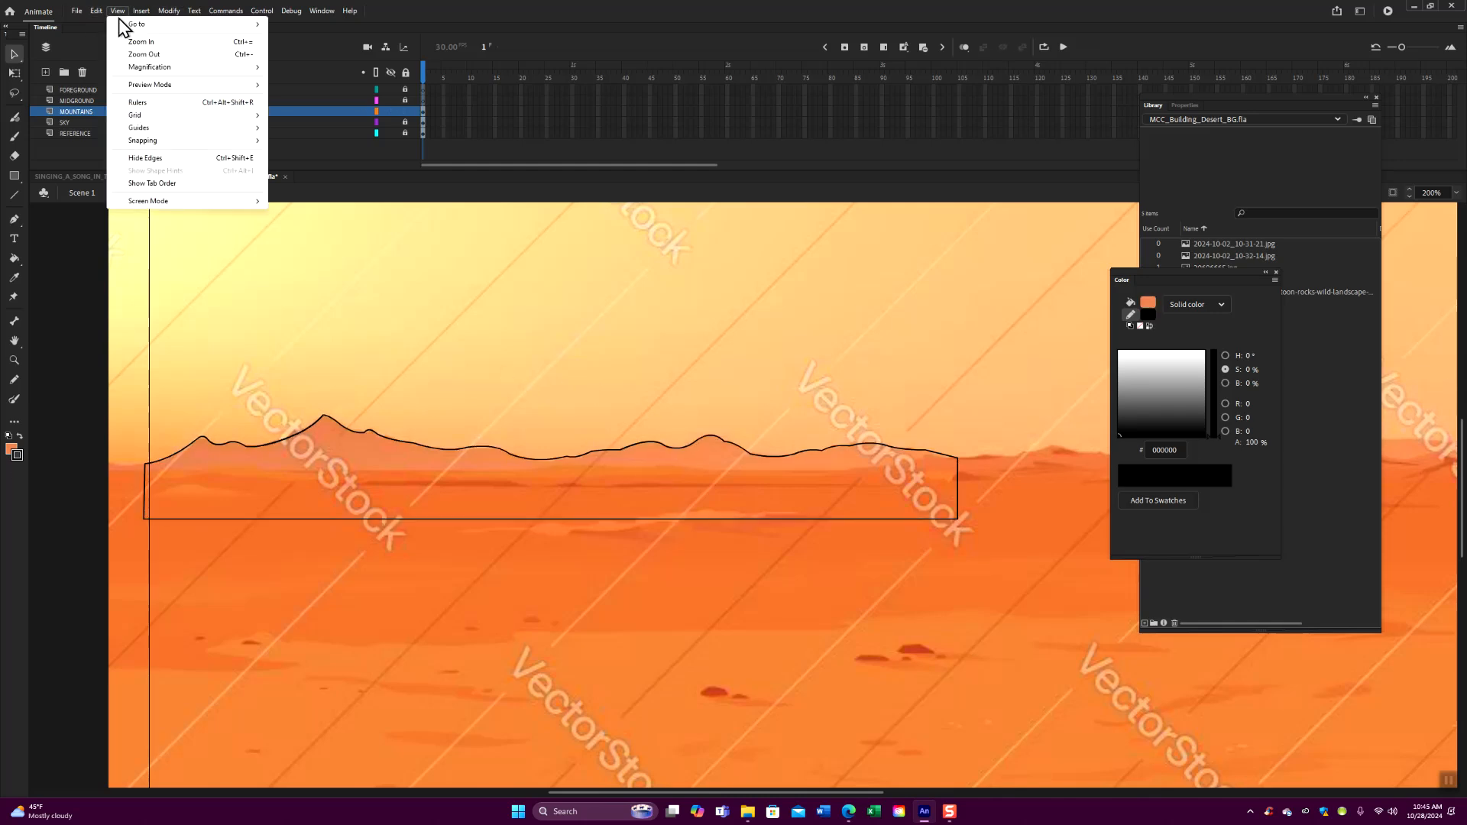
mouse_move(153, 142)
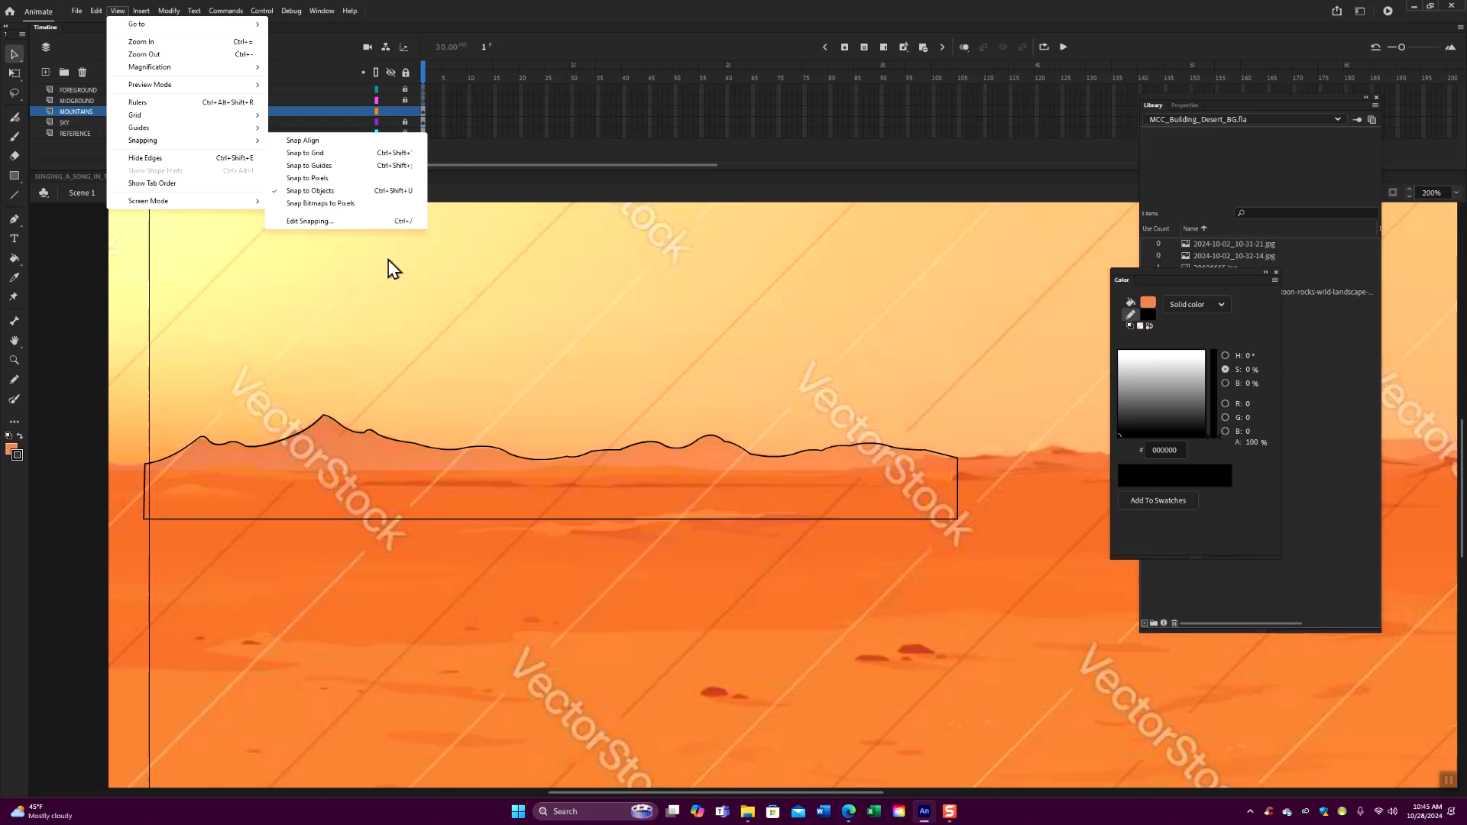
click(493, 344)
- Fill the closed mountain shape with the orange E38252 and delete its black outline
click(15, 259)
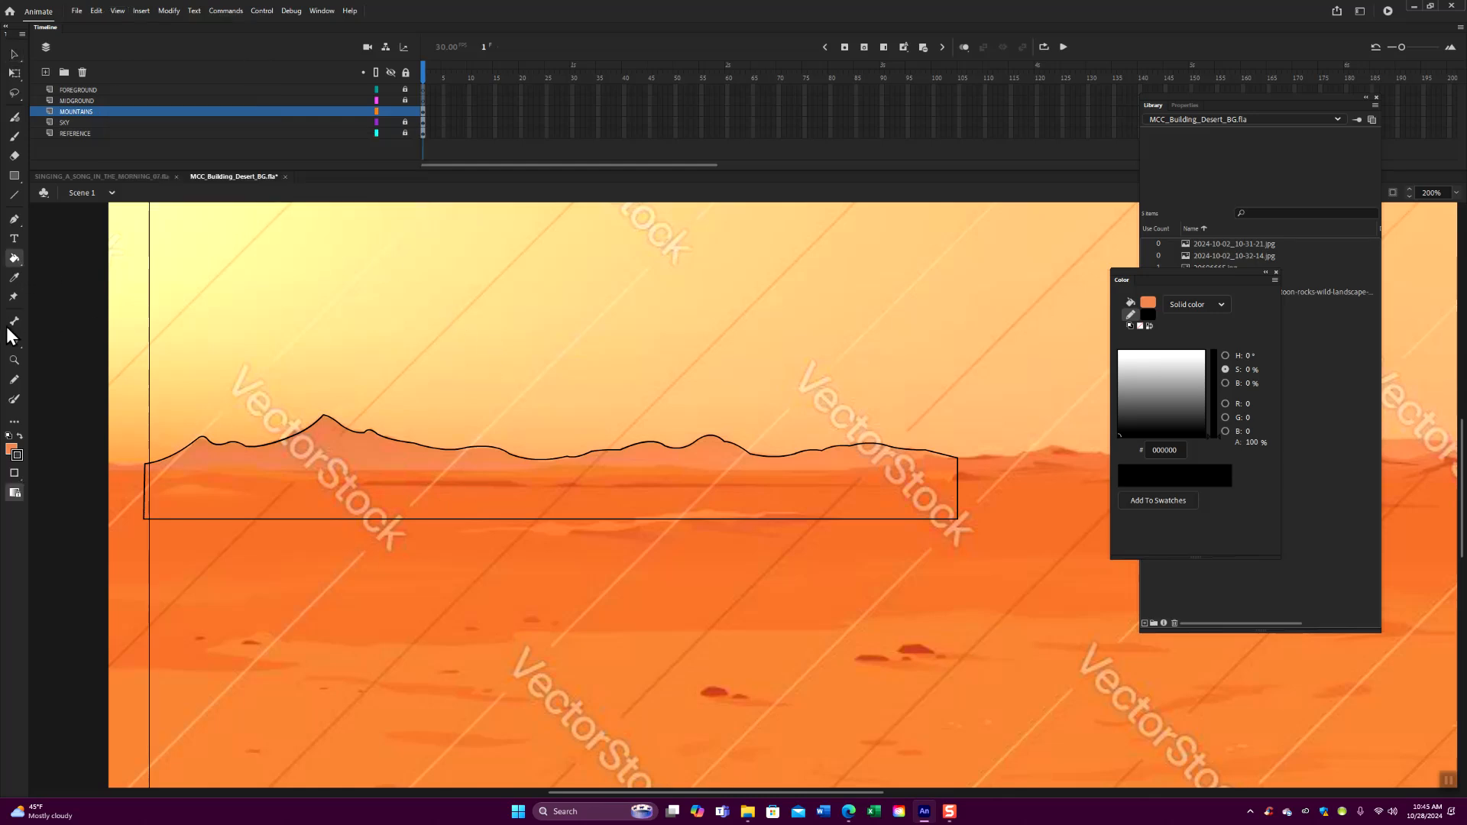
click(480, 497)
click(14, 54)
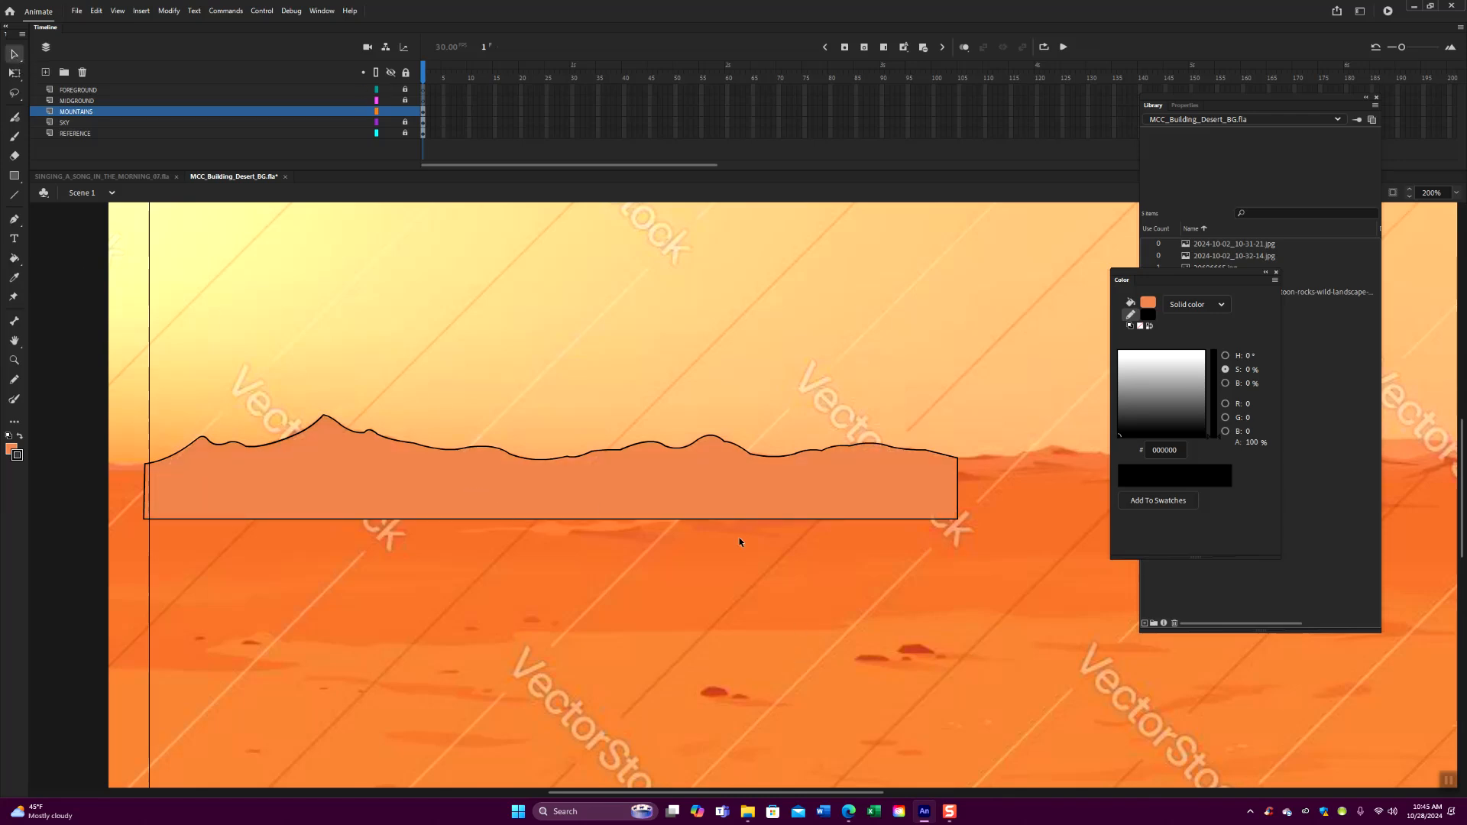
double_click(630, 520)
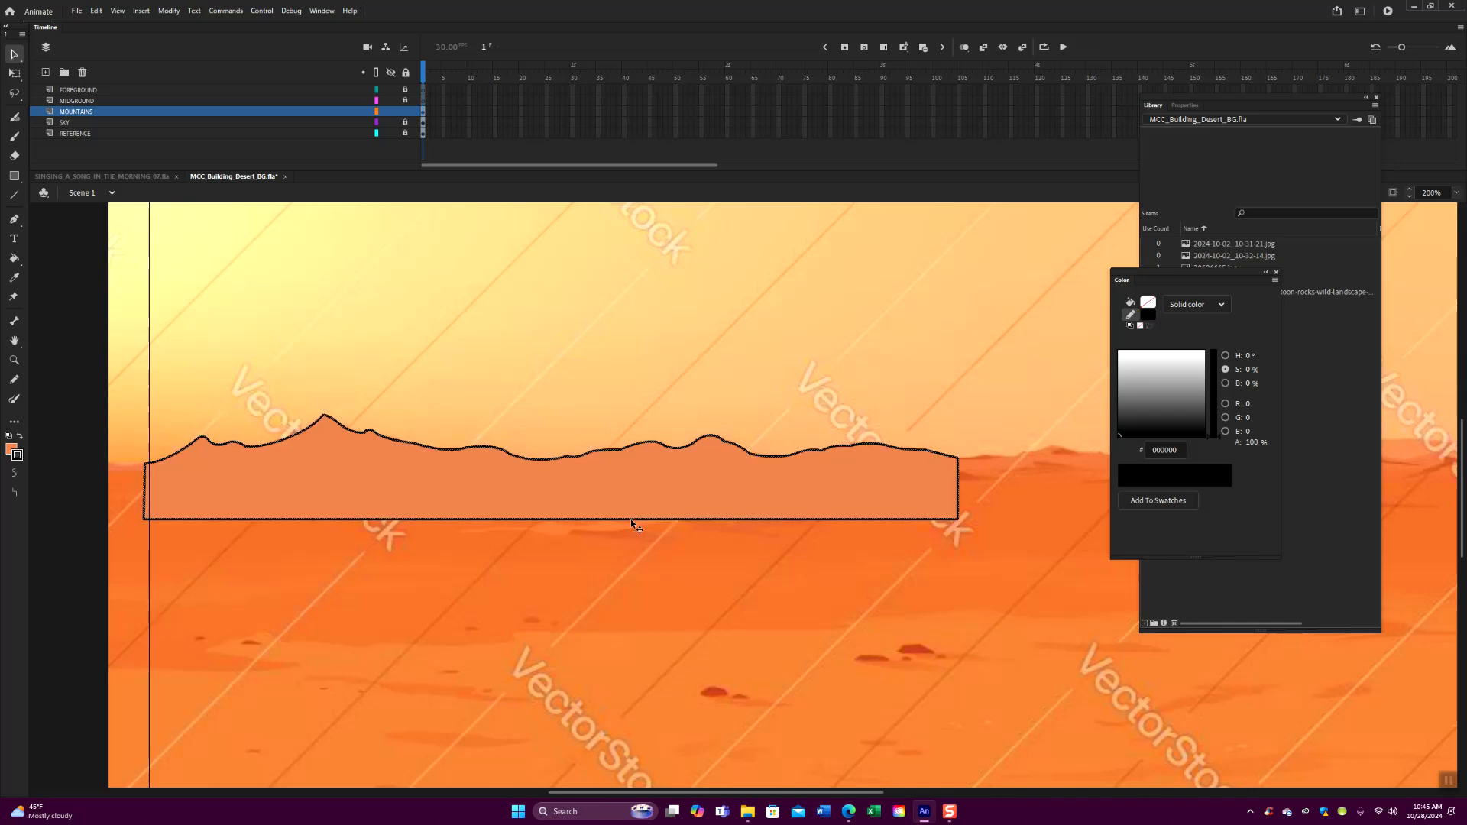
key(Delete)
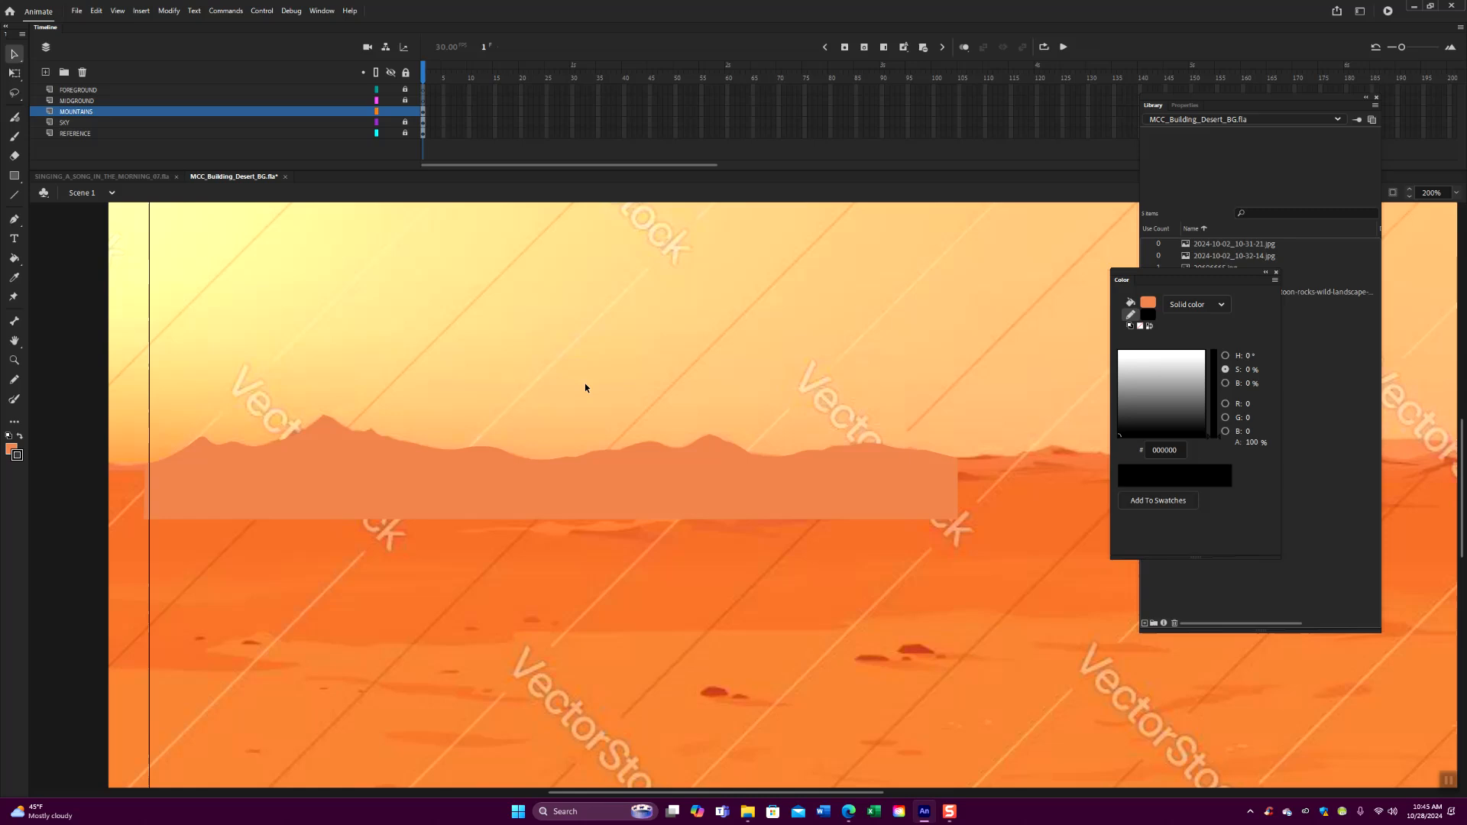
- Group the mountain fill and move it off the stage over the sky on the pasteboard
key(ctrl+1)
click(677, 506)
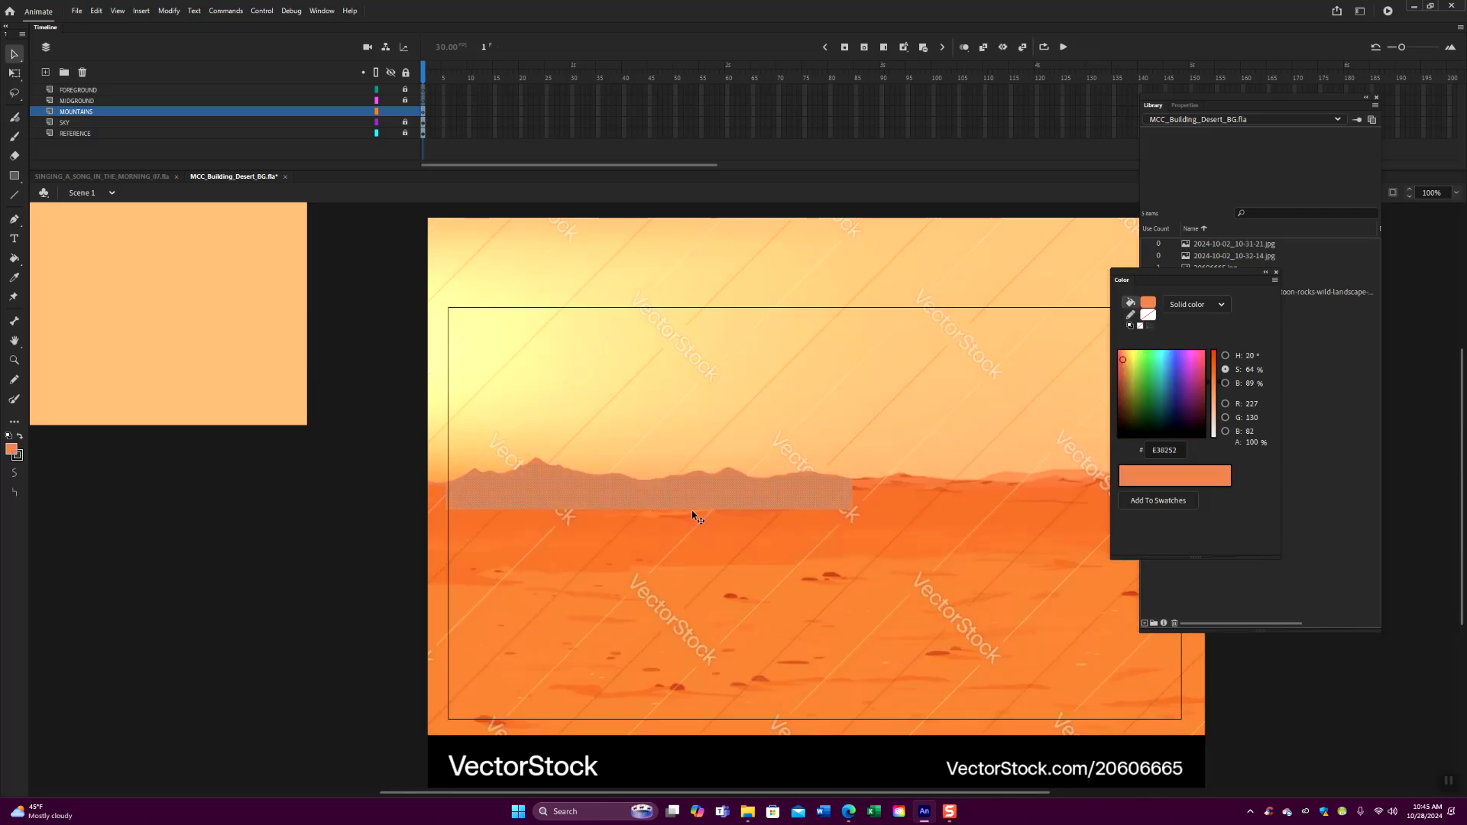
key(ctrl+g)
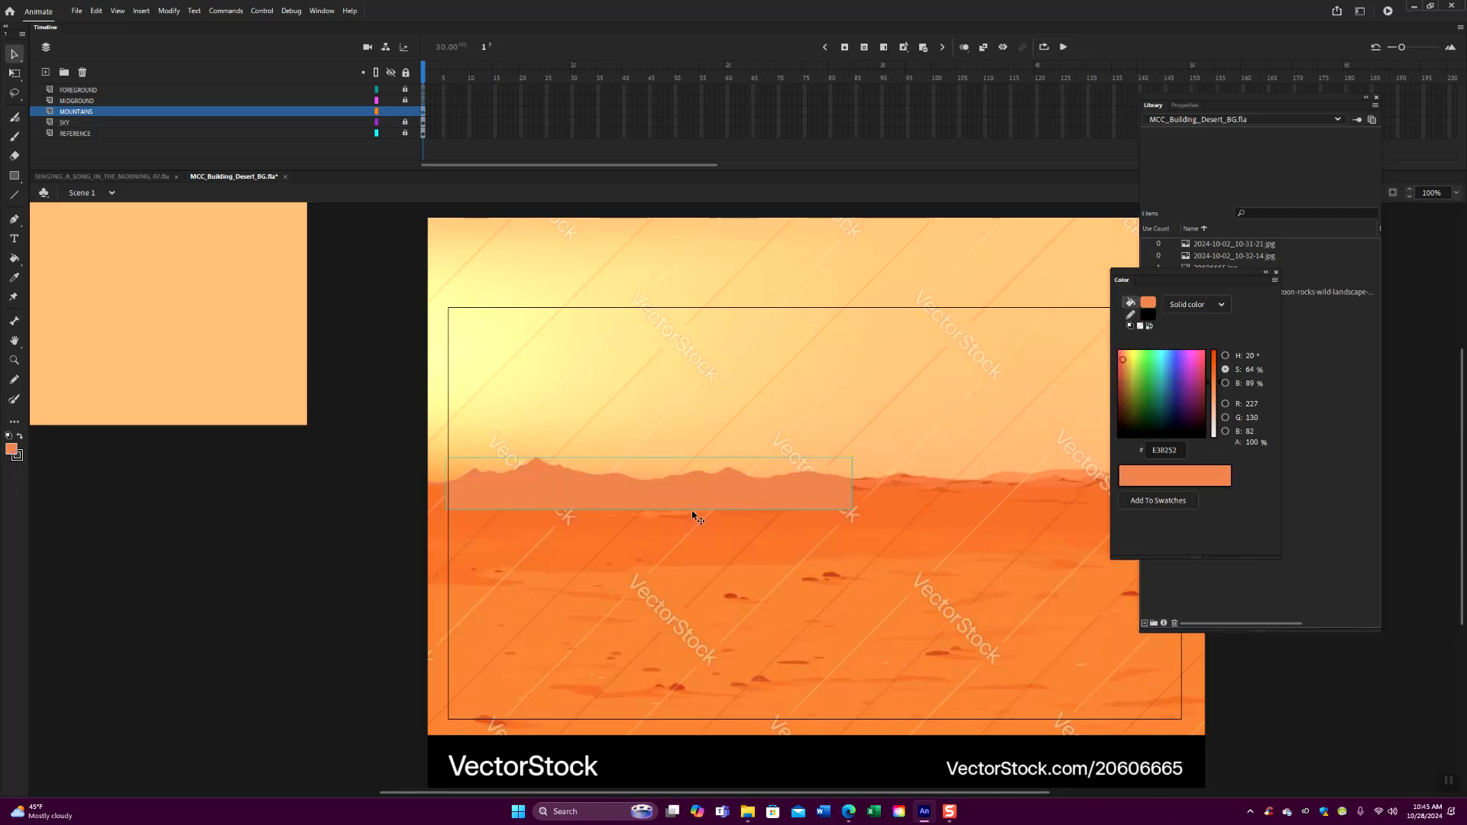
drag(690, 511, 230, 368)
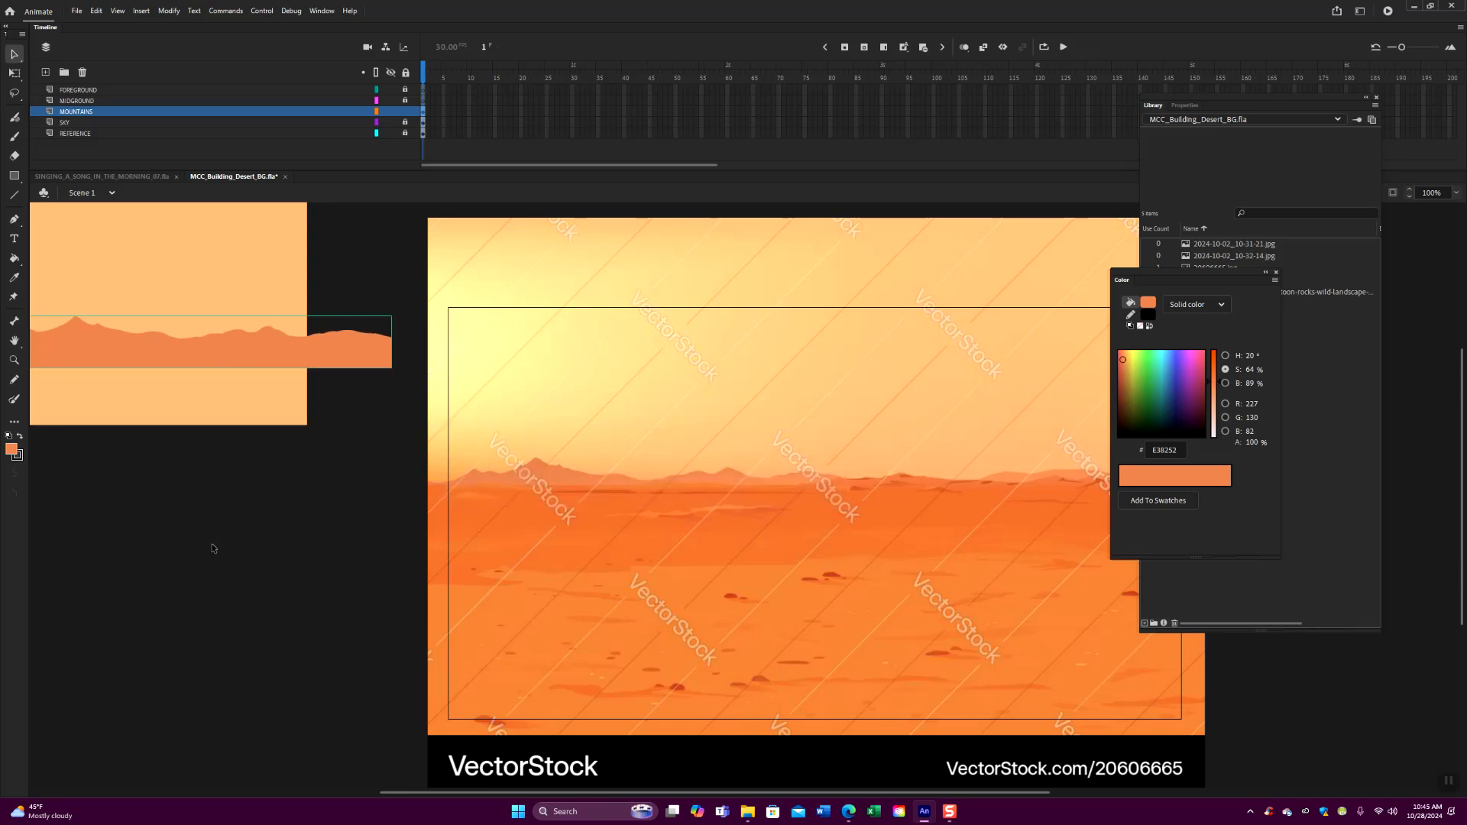
drag(239, 534, 159, 494)
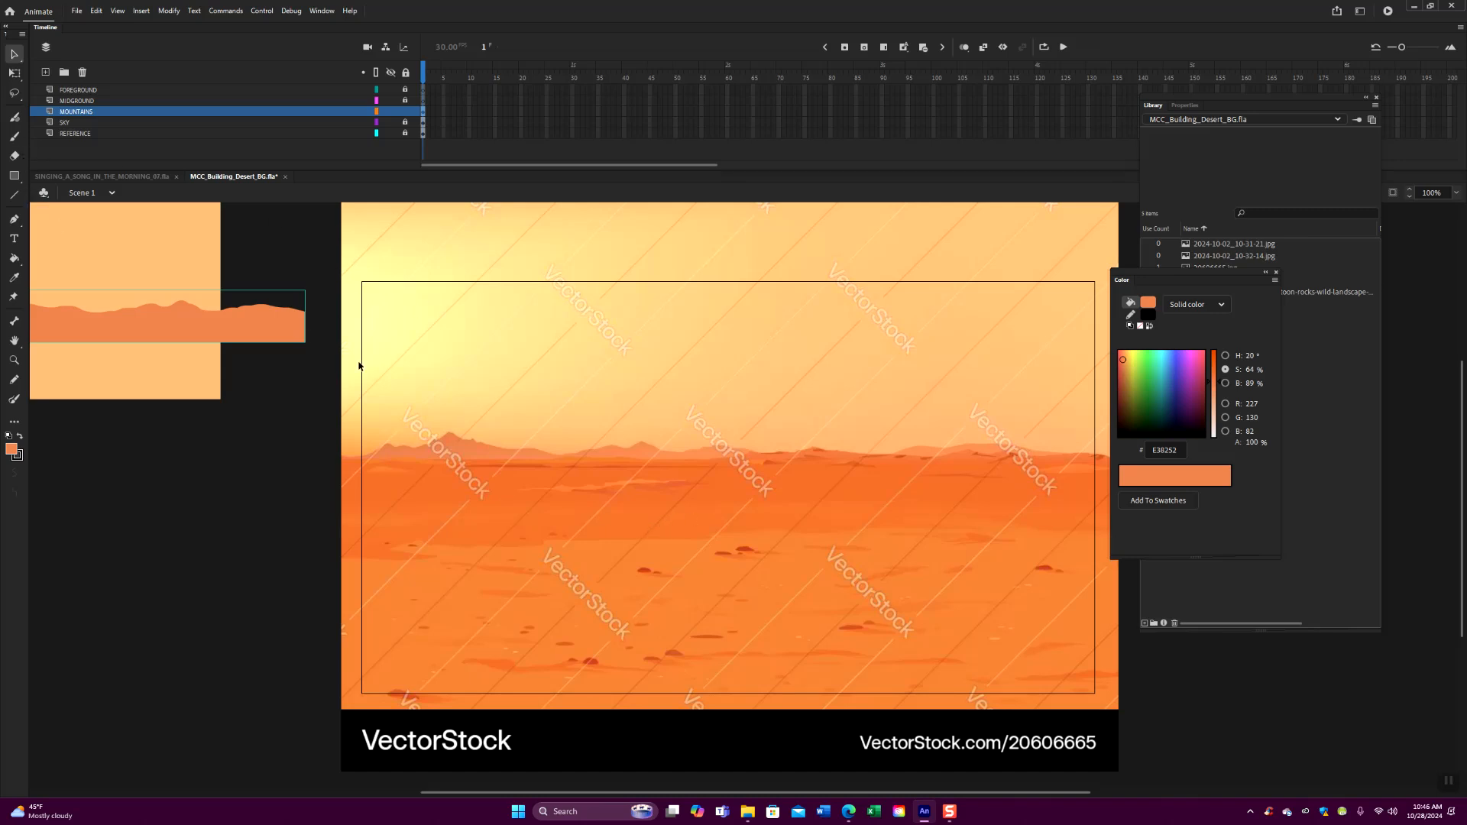
- Lock the MOUNTAINS layer and draw a straight horizon line across the full reference image on the unlocked MIDGROUND layer
click(13, 194)
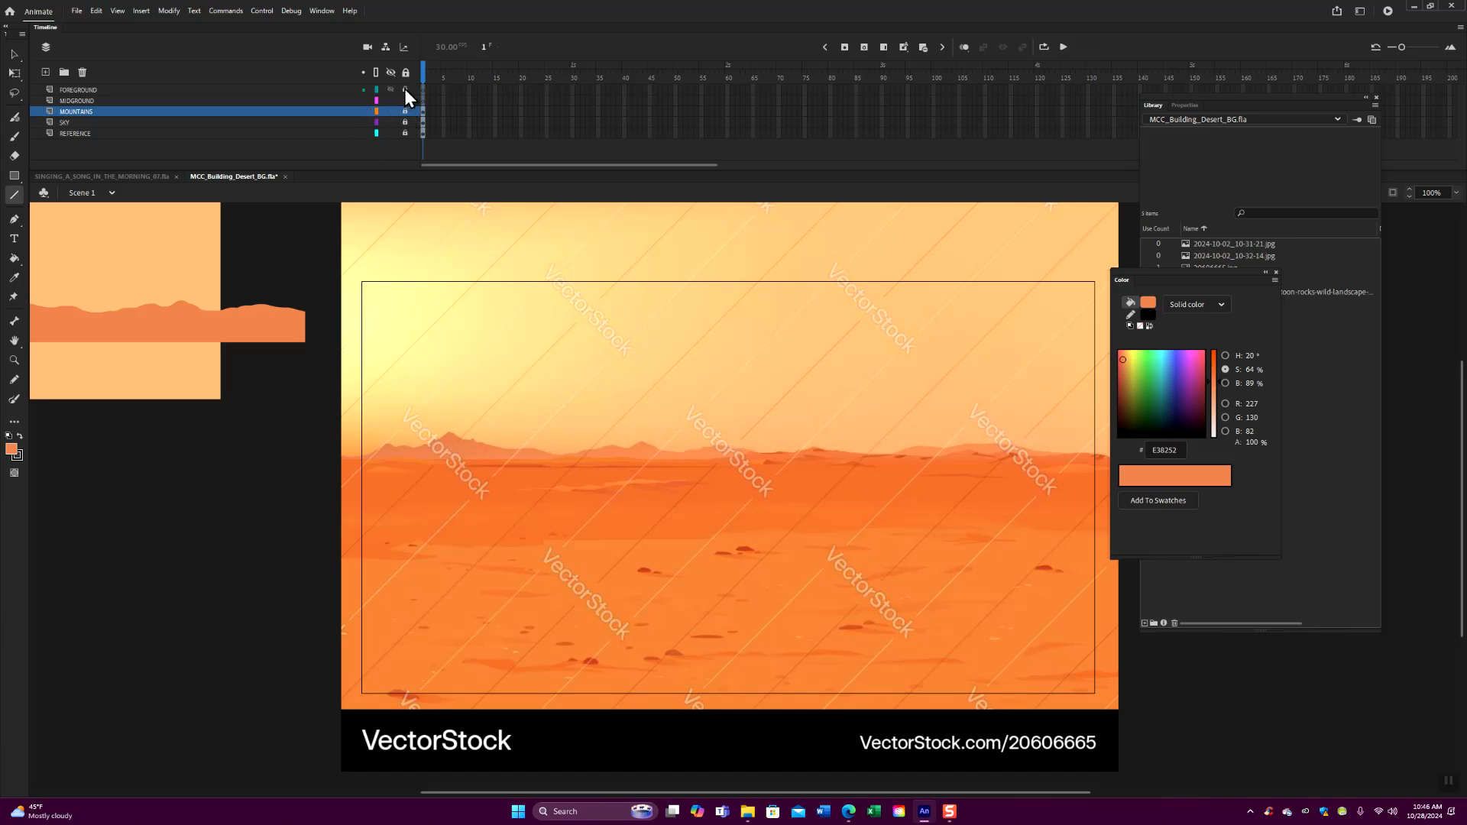
click(280, 102)
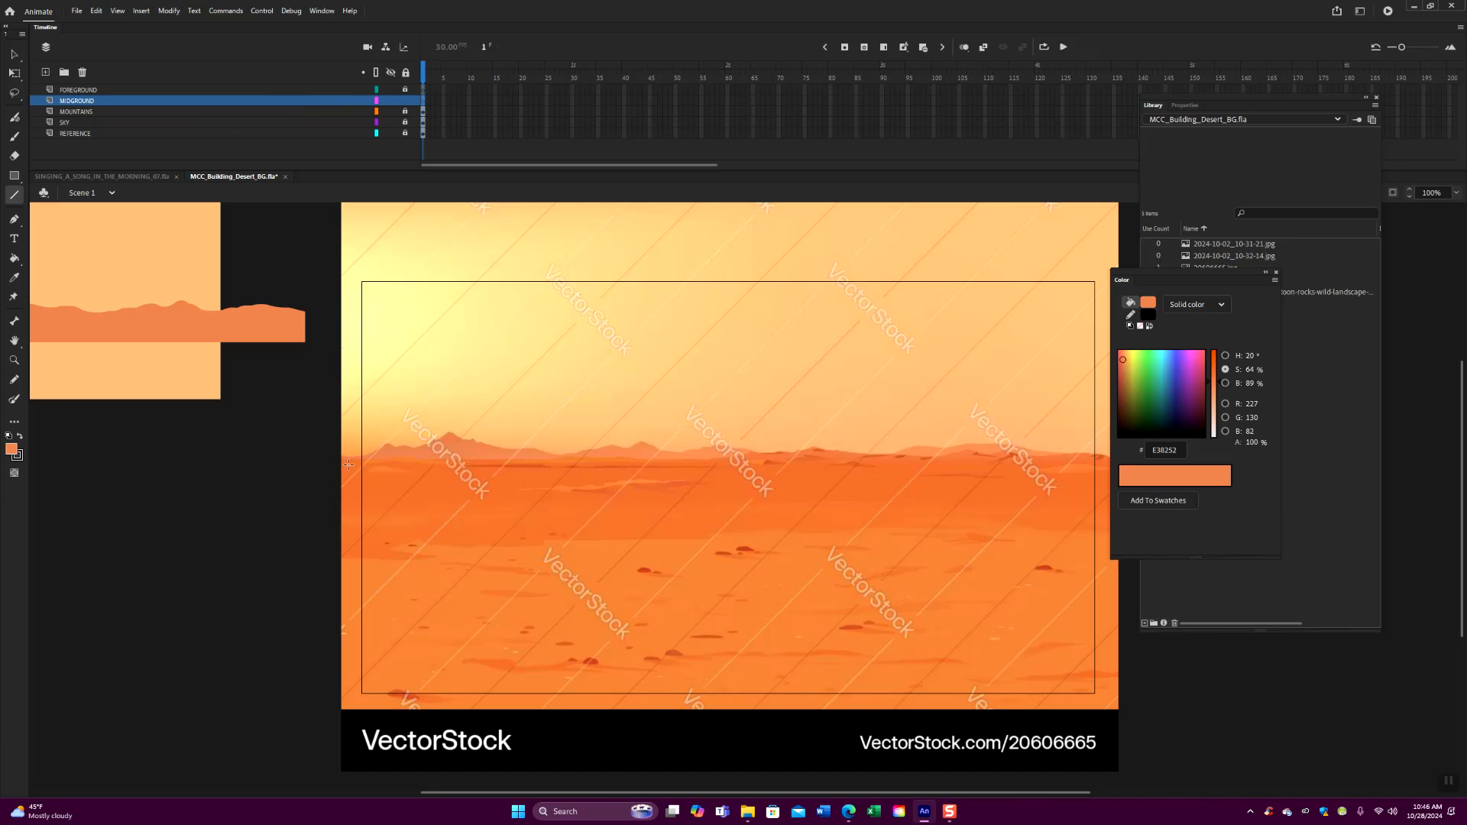
drag(336, 461, 1103, 454)
scroll(540, 514, right, 5)
click(14, 54)
drag(811, 456, 848, 464)
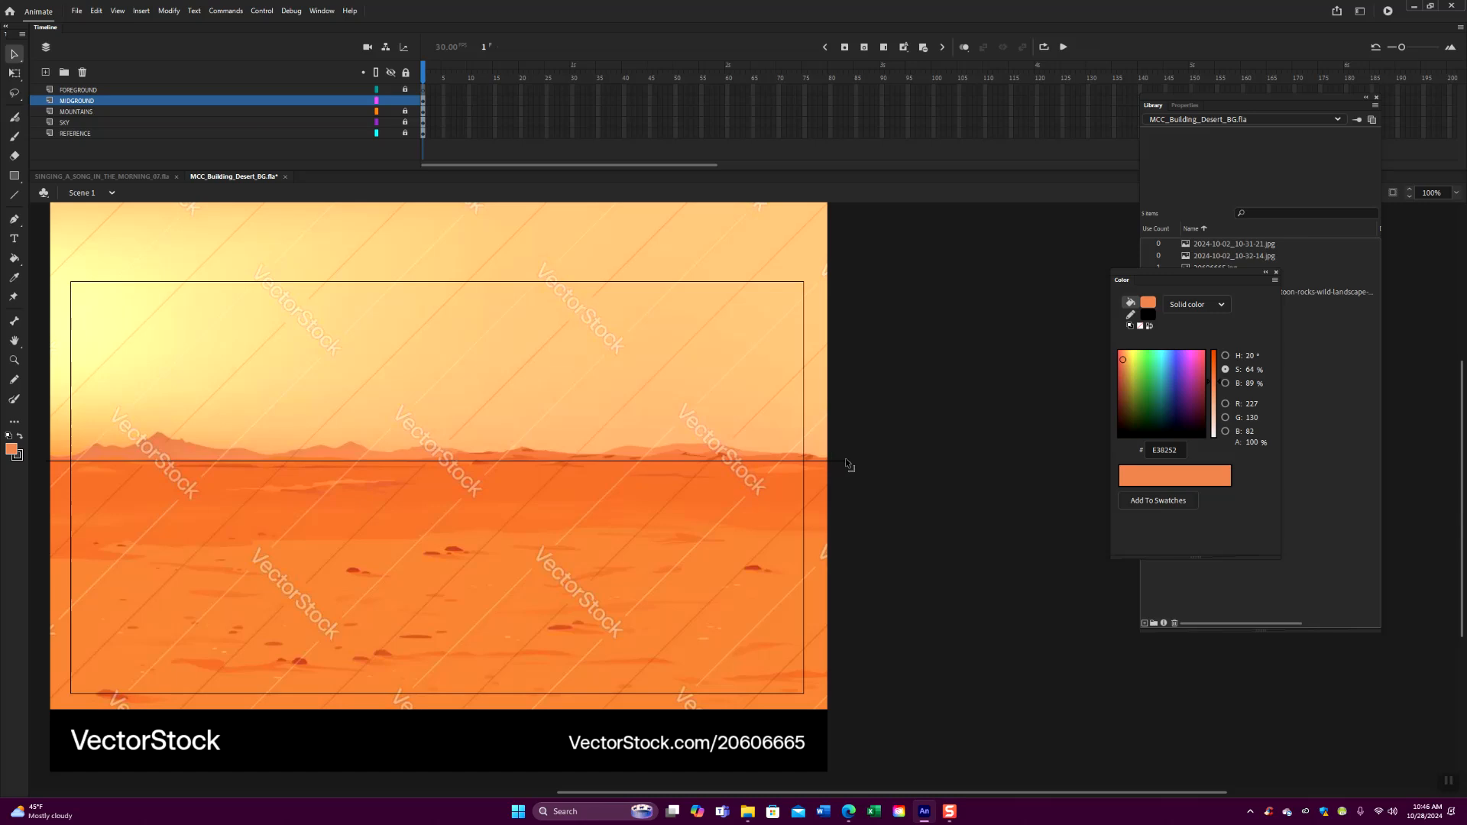
- Draw a second, slightly slanted line across the image along the lower edge of the darker midground band
drag(434, 642, 649, 599)
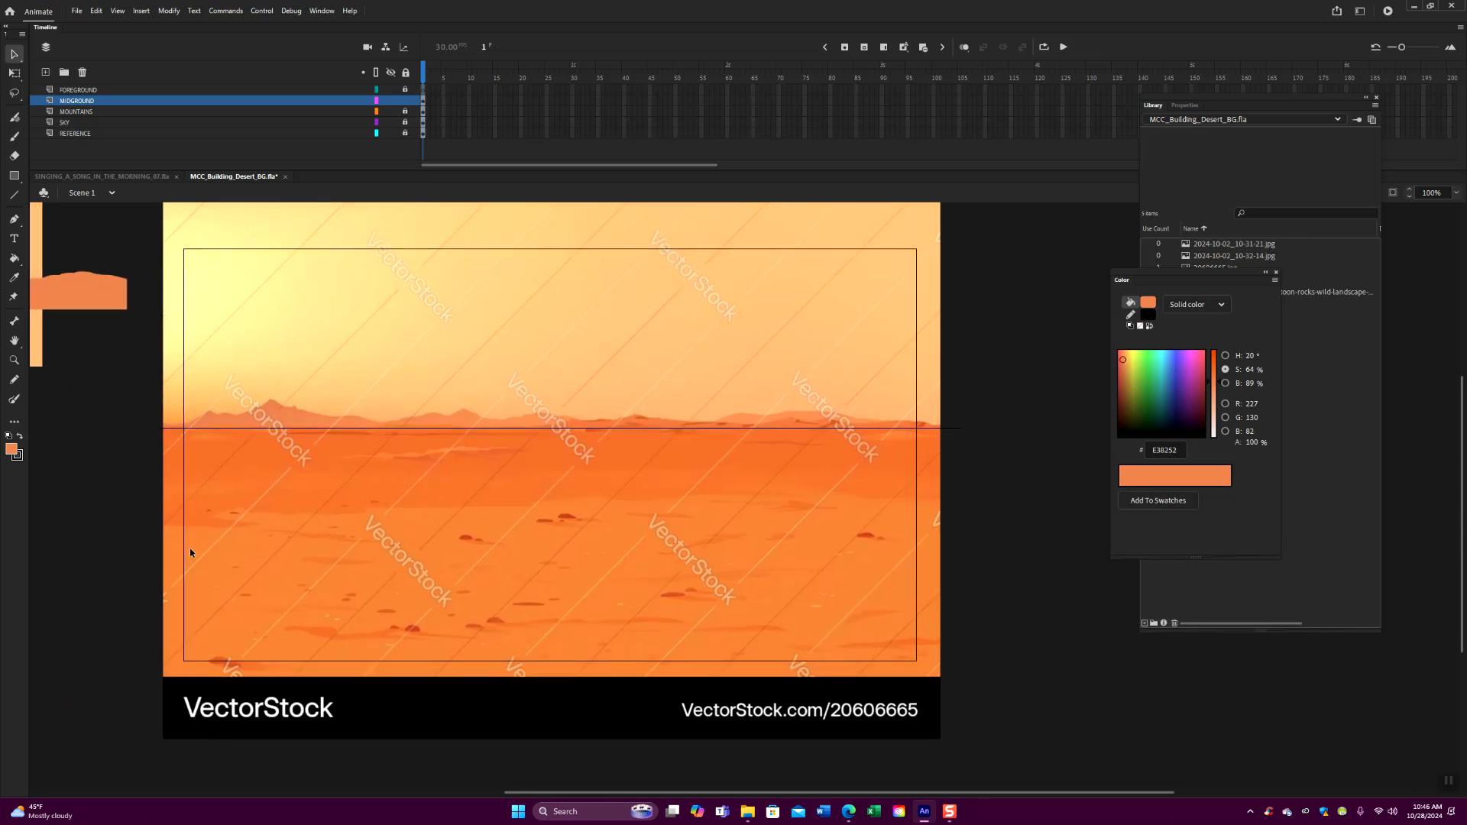
click(14, 196)
drag(160, 501, 964, 492)
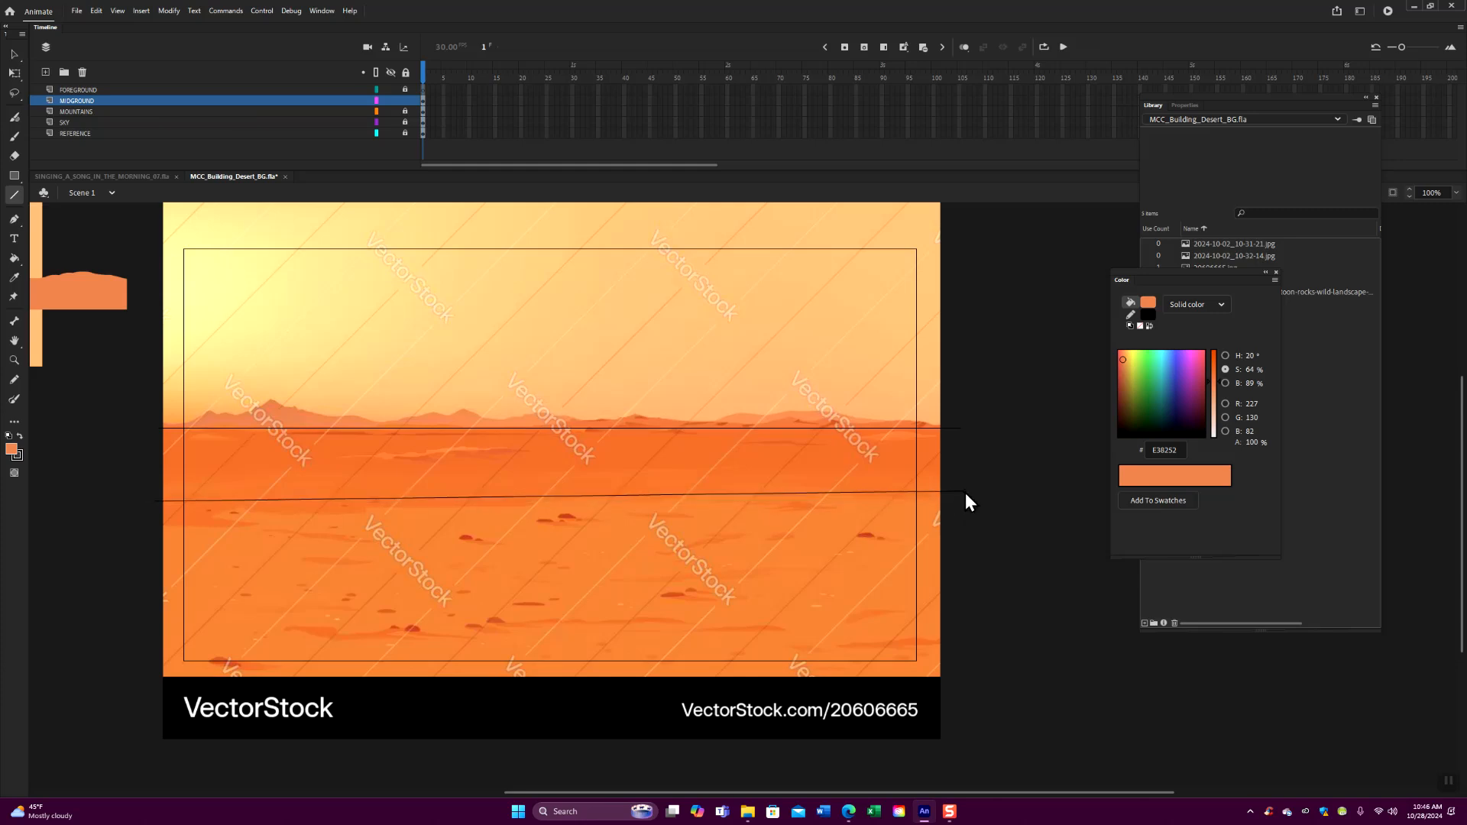
- Clip the content outside the stage and join the two midground lines with a vertical line along the stage's left edge
click(1392, 195)
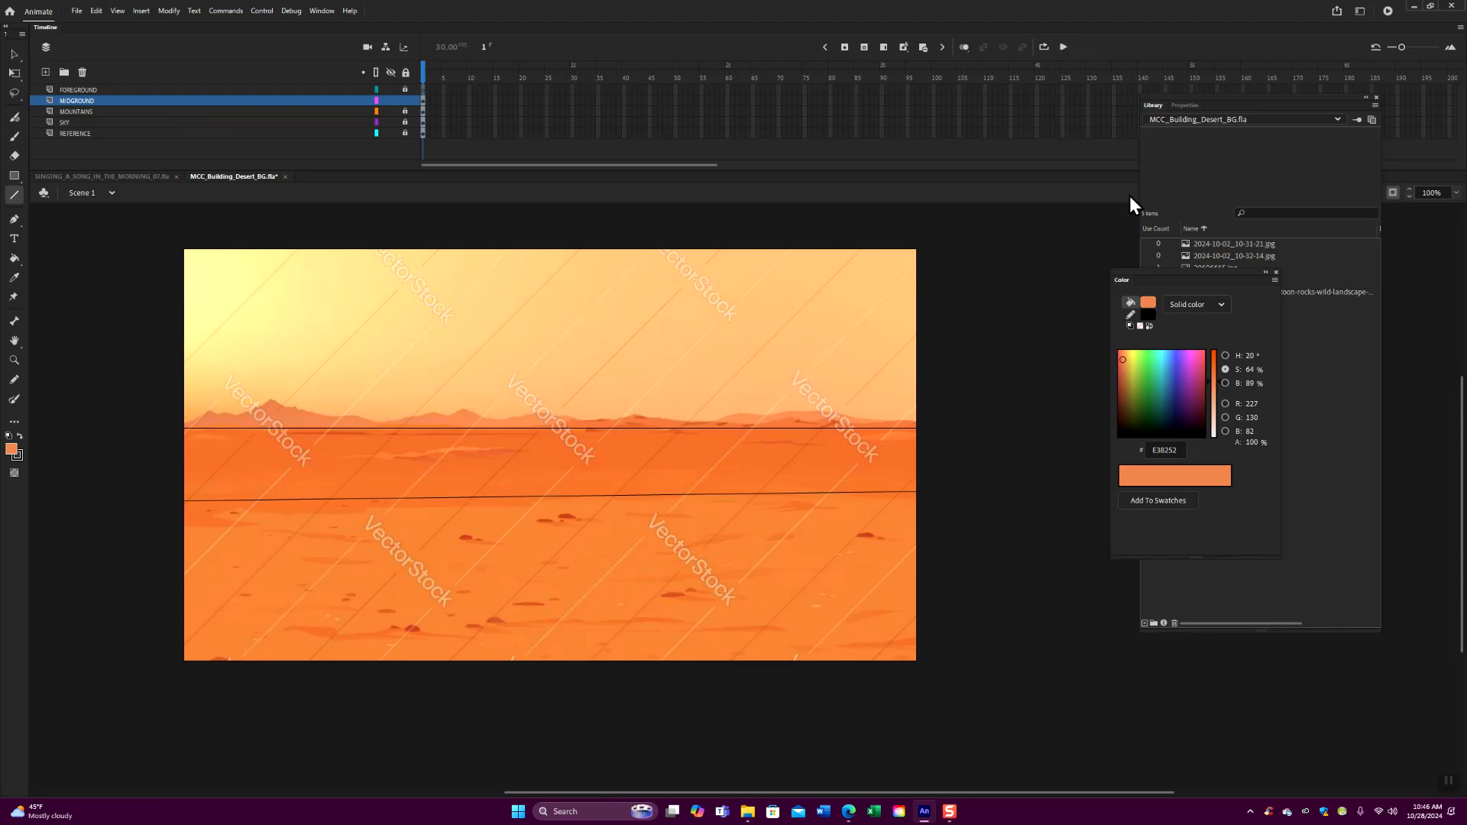
click(13, 55)
drag(183, 502, 185, 426)
click(14, 194)
click(14, 54)
- Show the content outside the stage and recolor the midground outline red
double_click(479, 426)
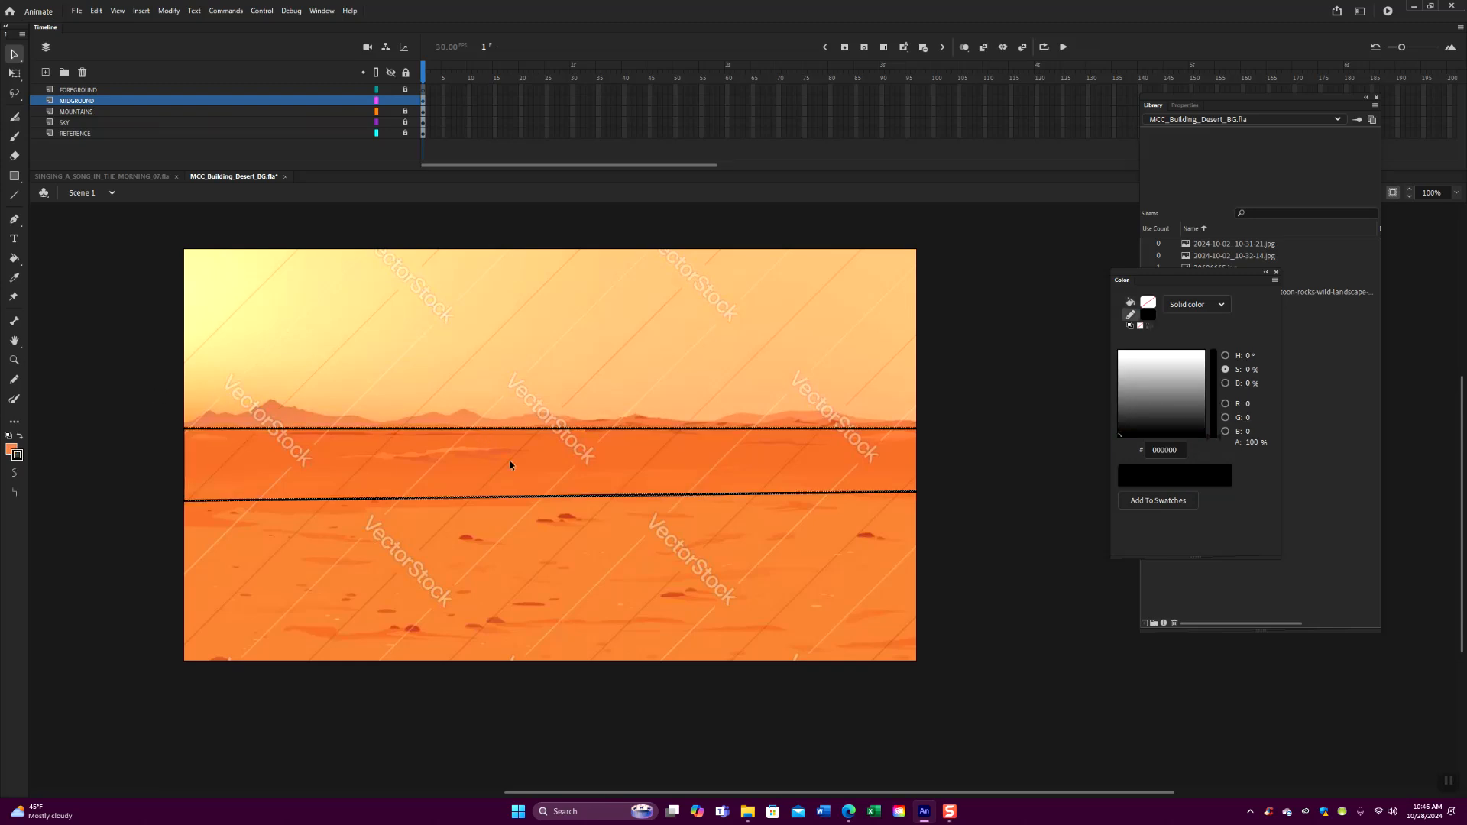
click(1395, 194)
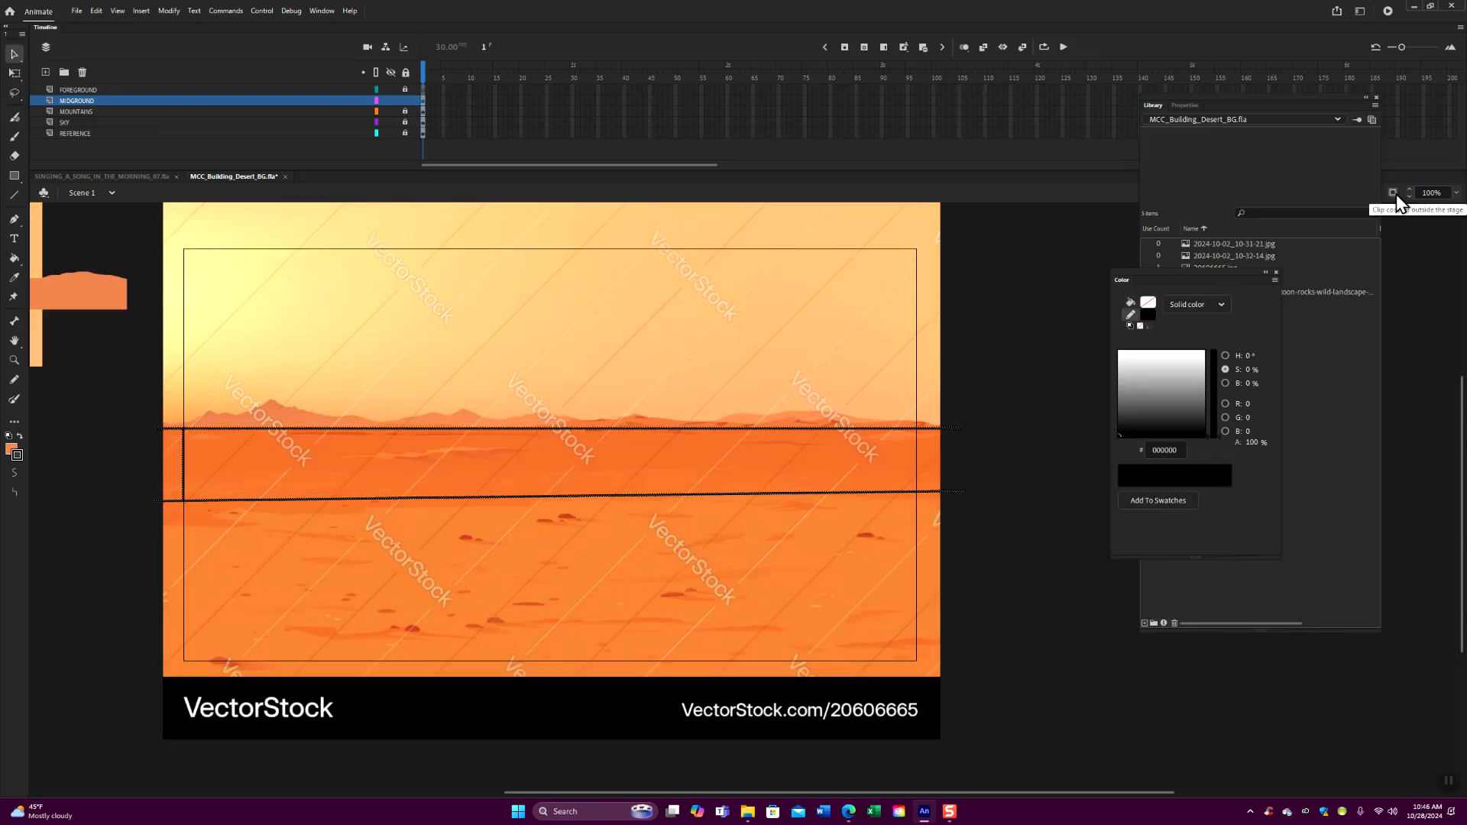
click(112, 495)
double_click(182, 489)
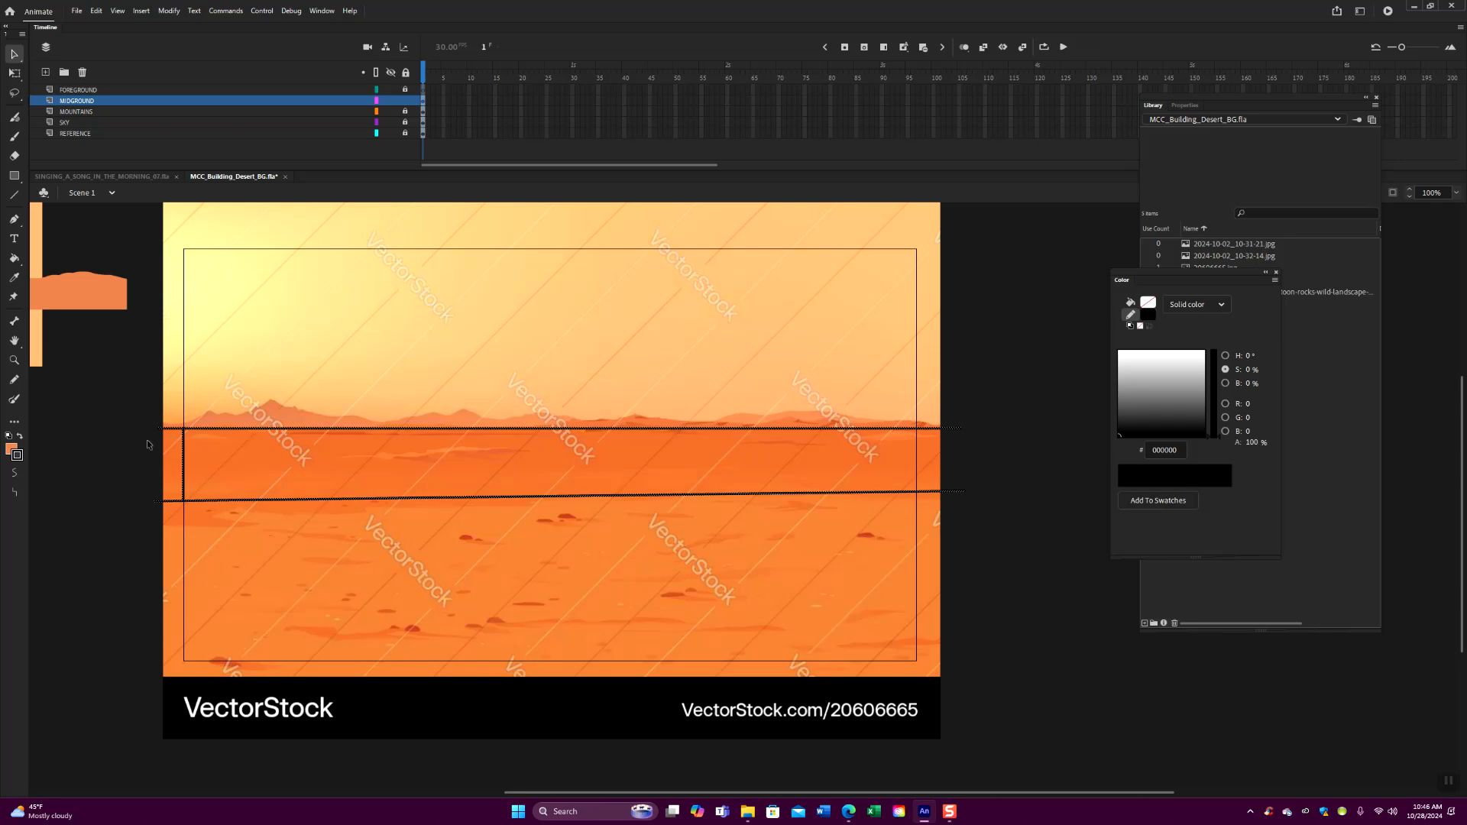
click(20, 456)
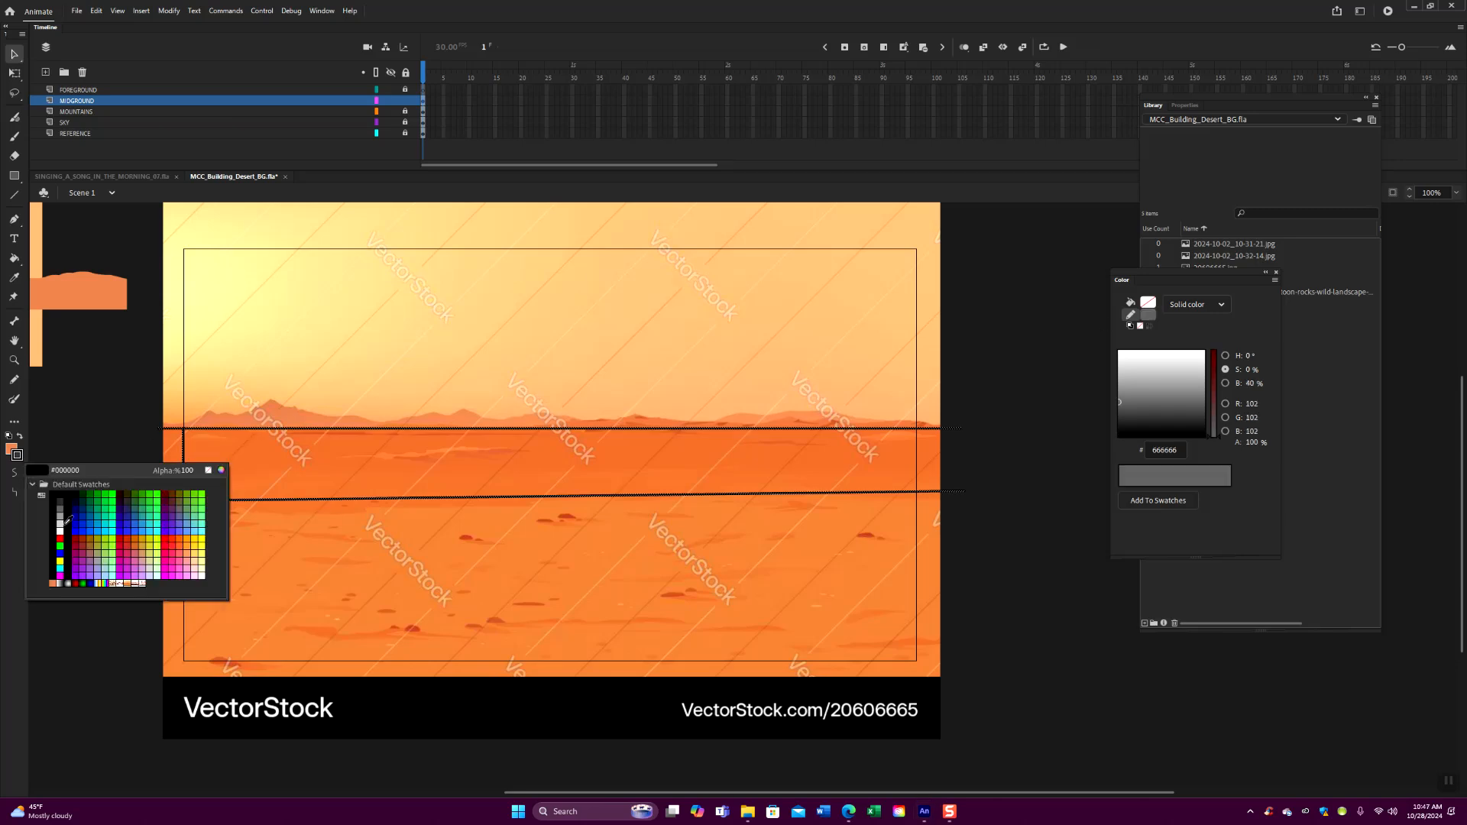
click(59, 539)
click(60, 541)
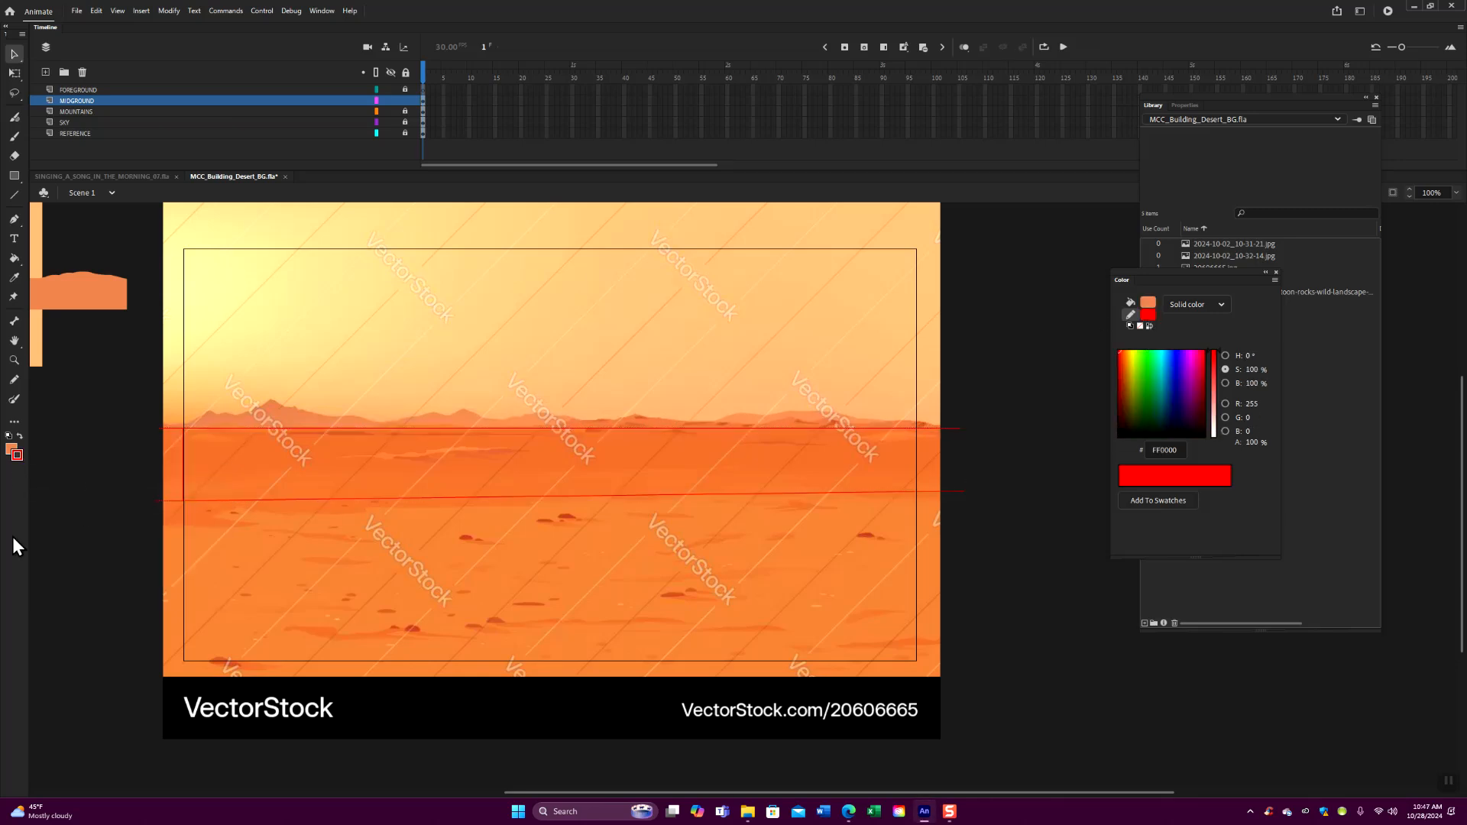
- Recolor the midground outline strokes bright green (#00FF00)
click(21, 463)
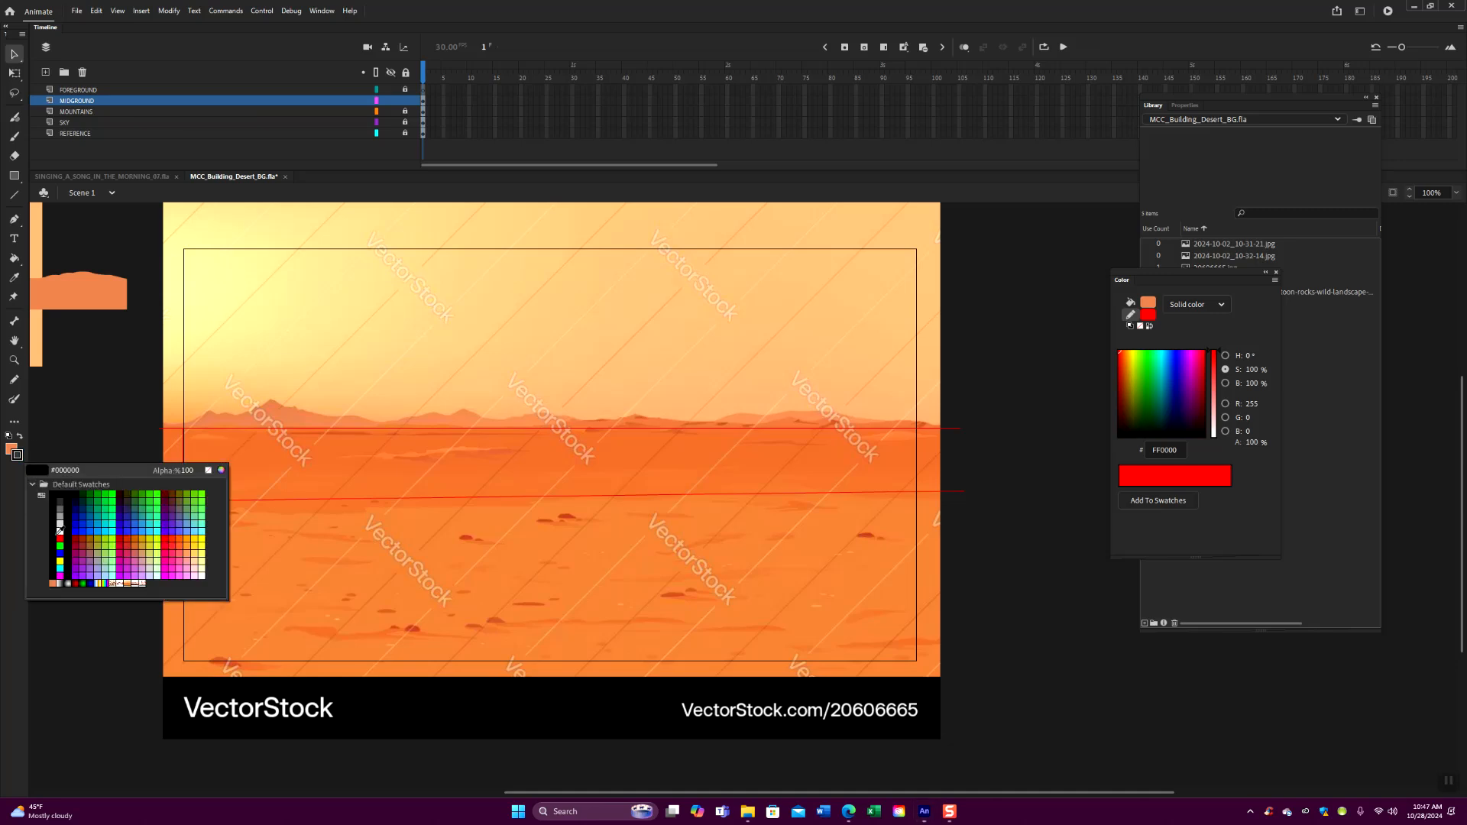
click(61, 550)
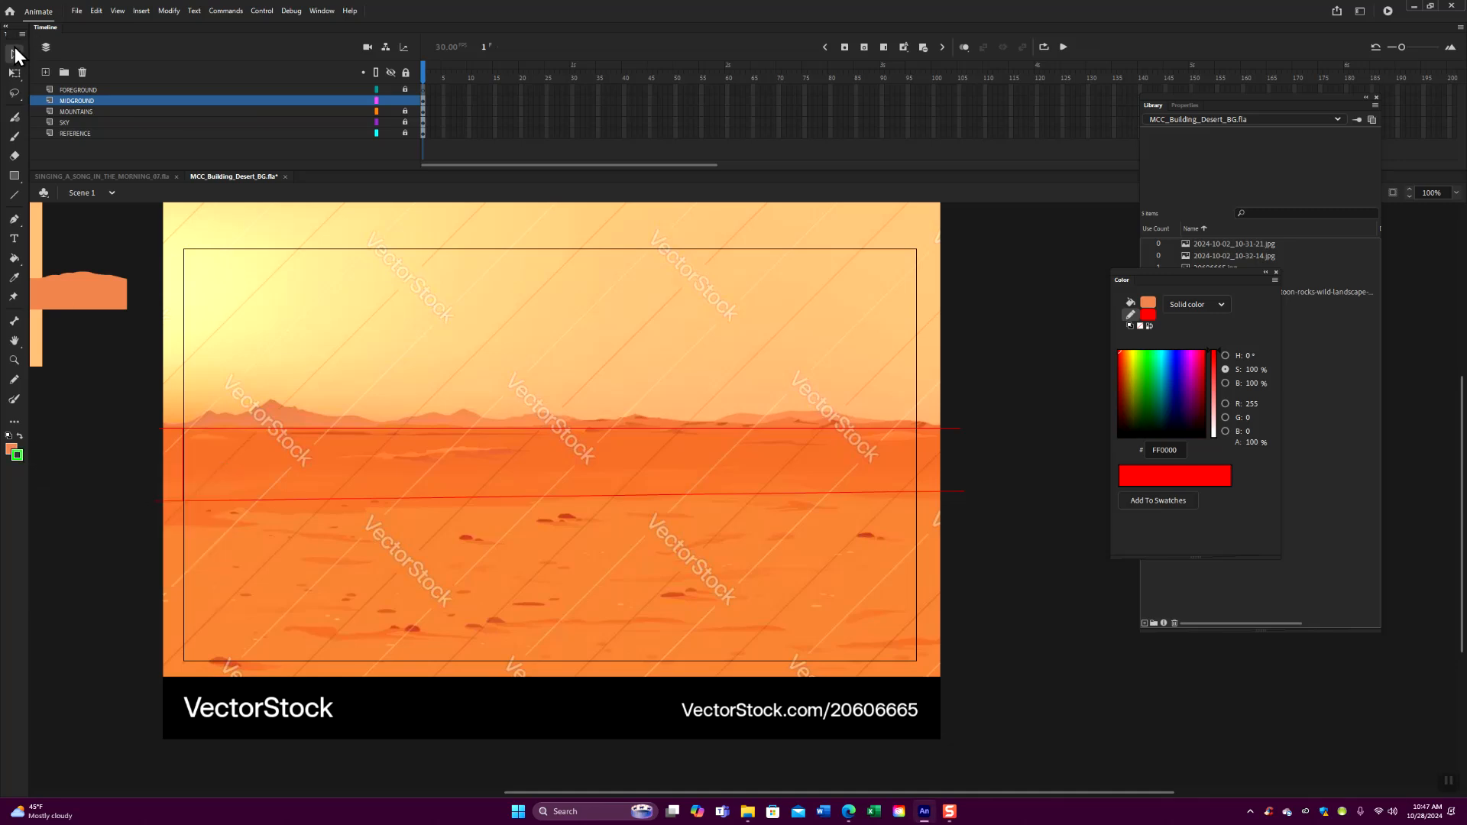
double_click(320, 430)
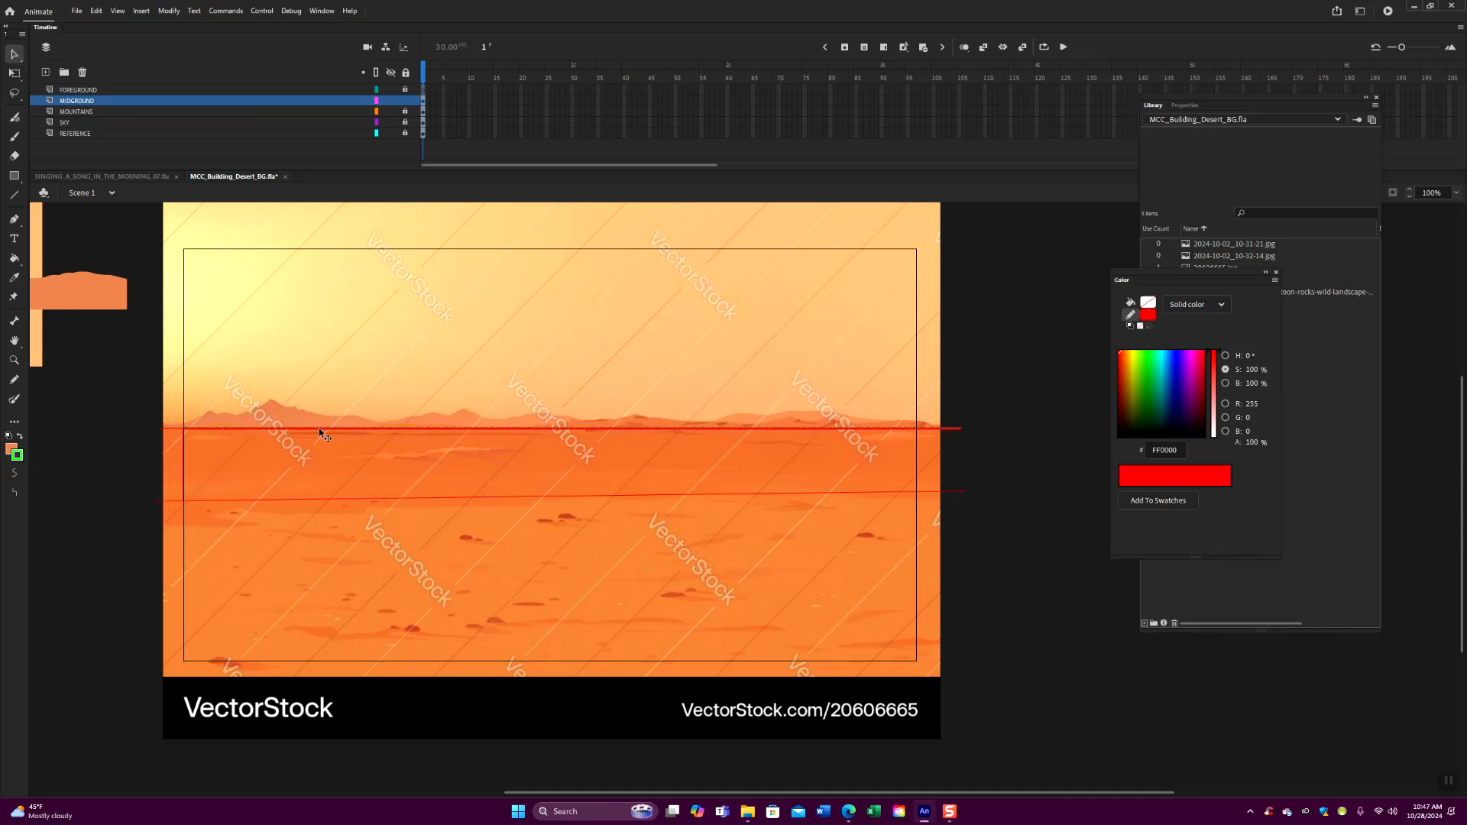
click(20, 462)
click(61, 549)
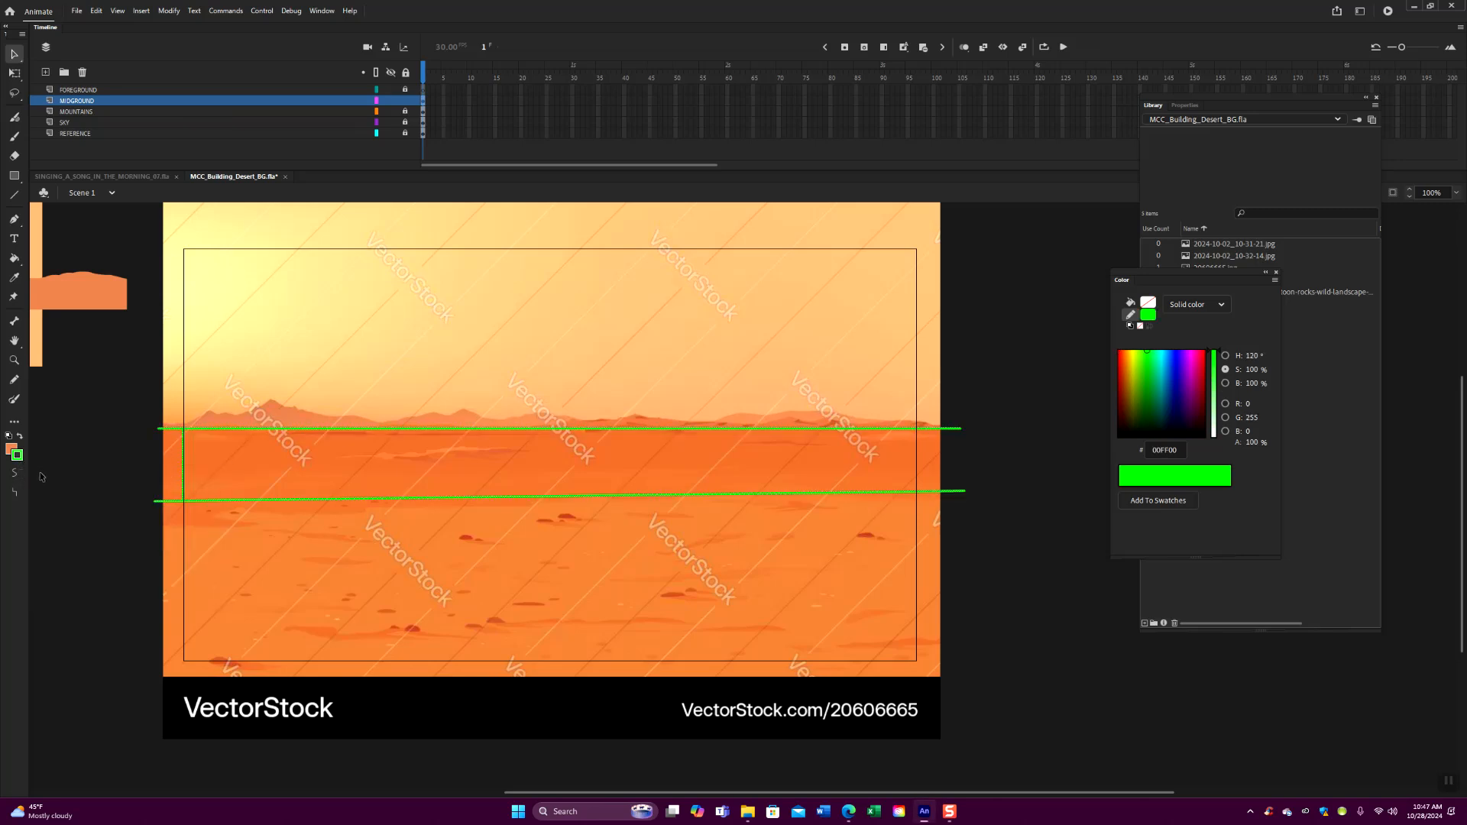
- Close the outline's right end beyond the reference image and fill the midground with dark orange #EA7032 sampled from the reference
click(13, 194)
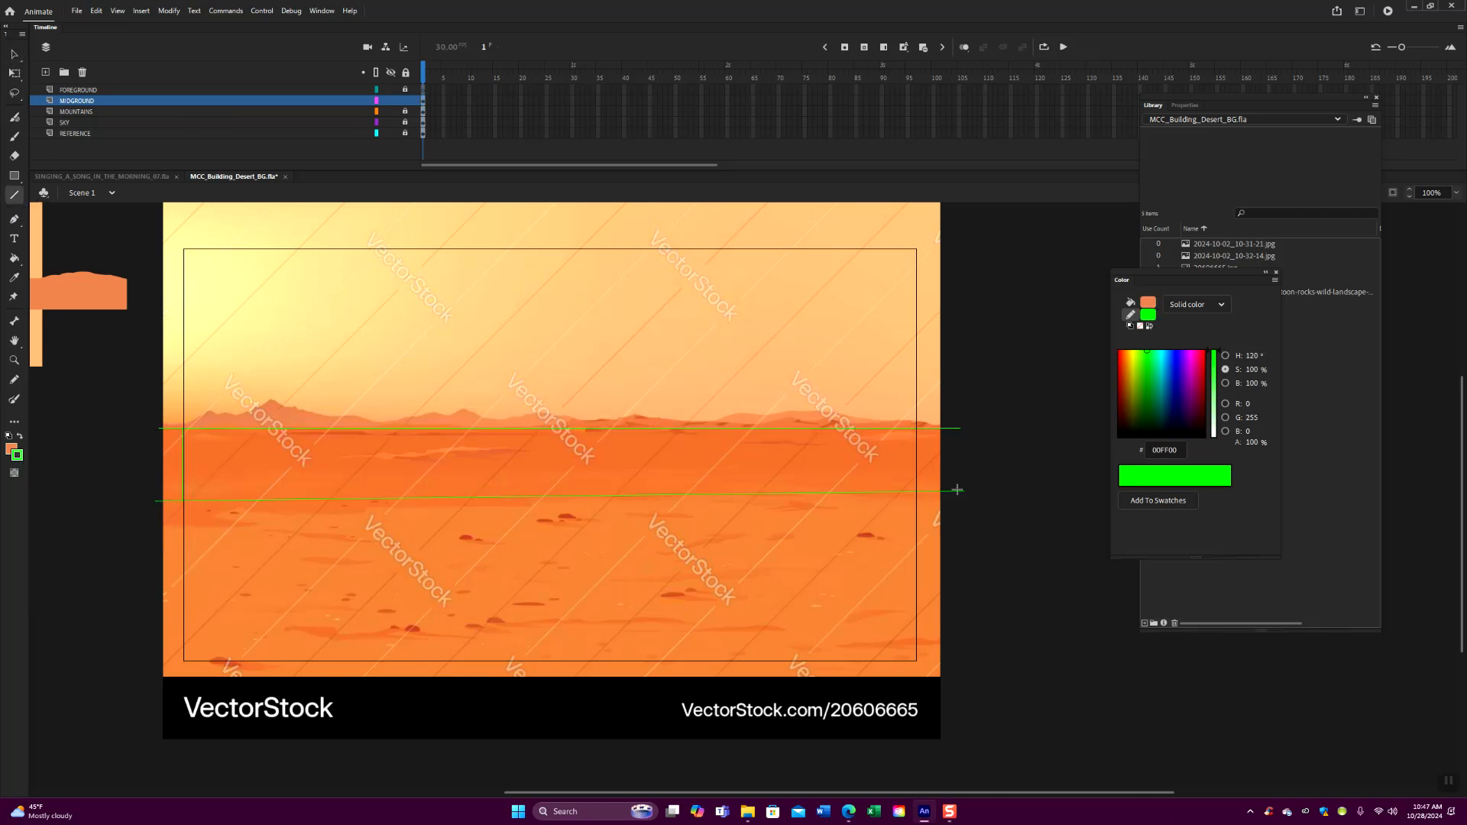
drag(962, 491, 960, 430)
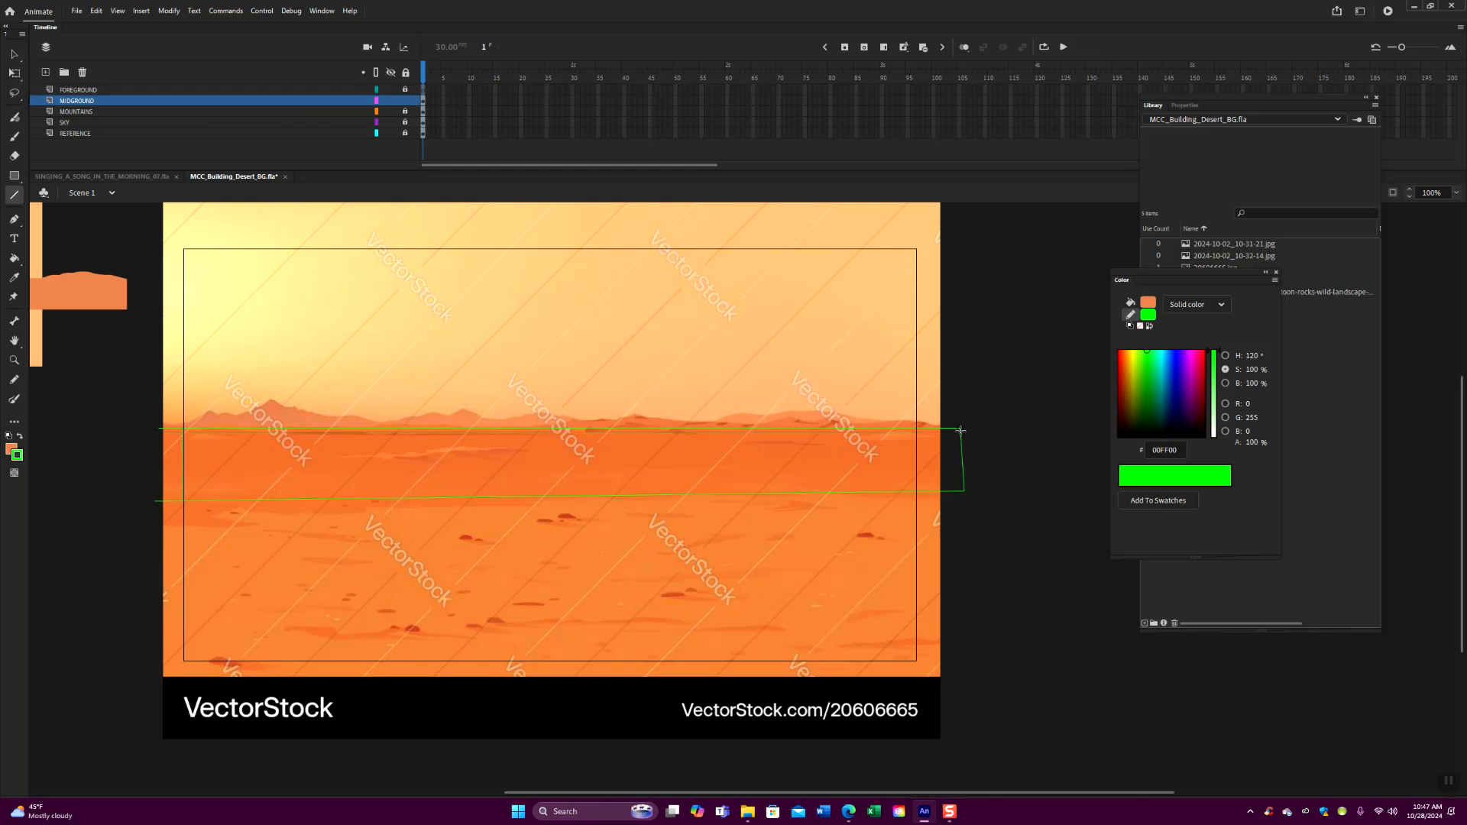
click(14, 277)
click(335, 450)
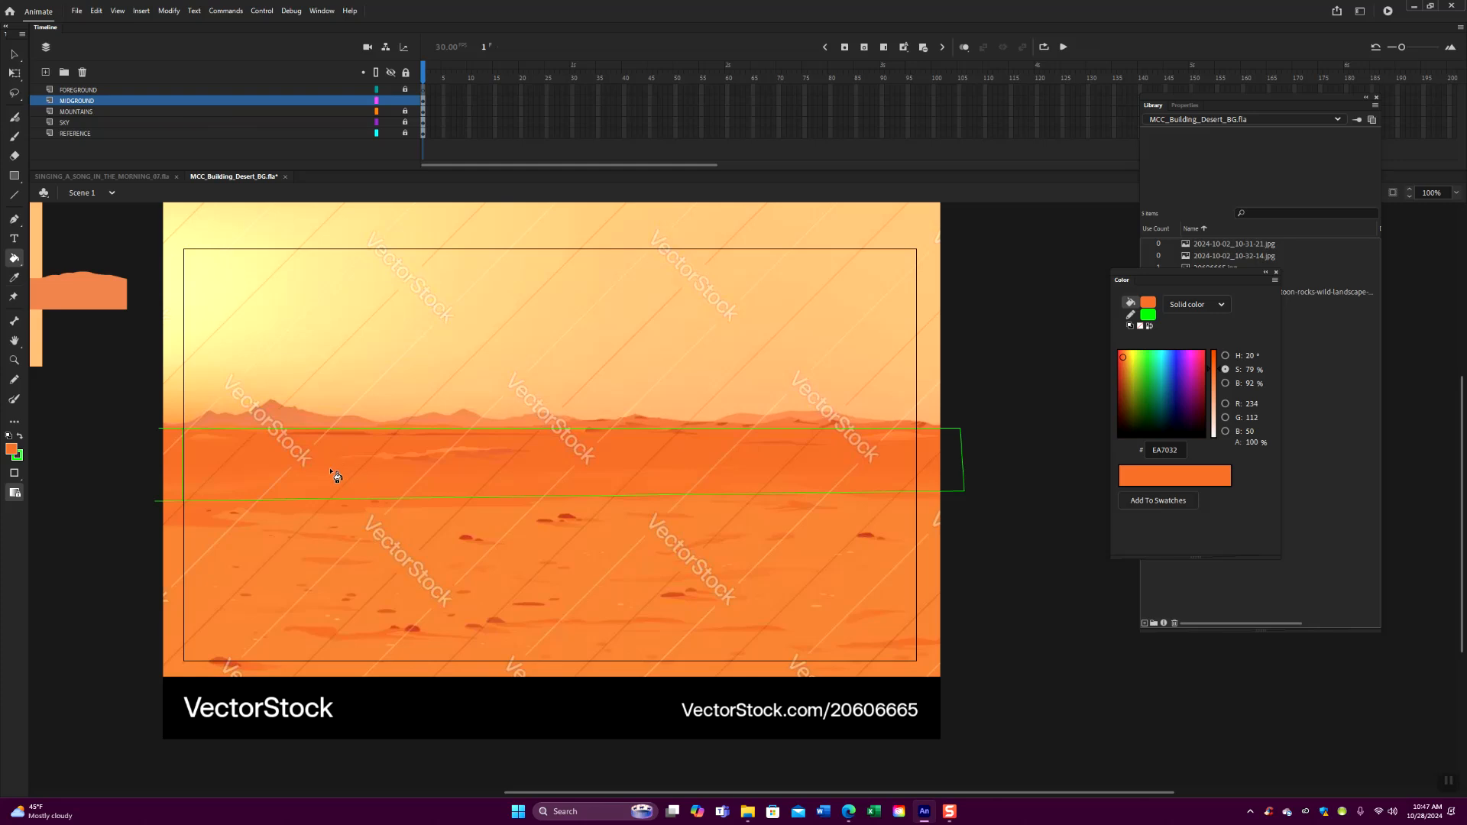
click(337, 477)
- Delete the green outline strokes around the filled midground shape
click(12, 55)
double_click(547, 497)
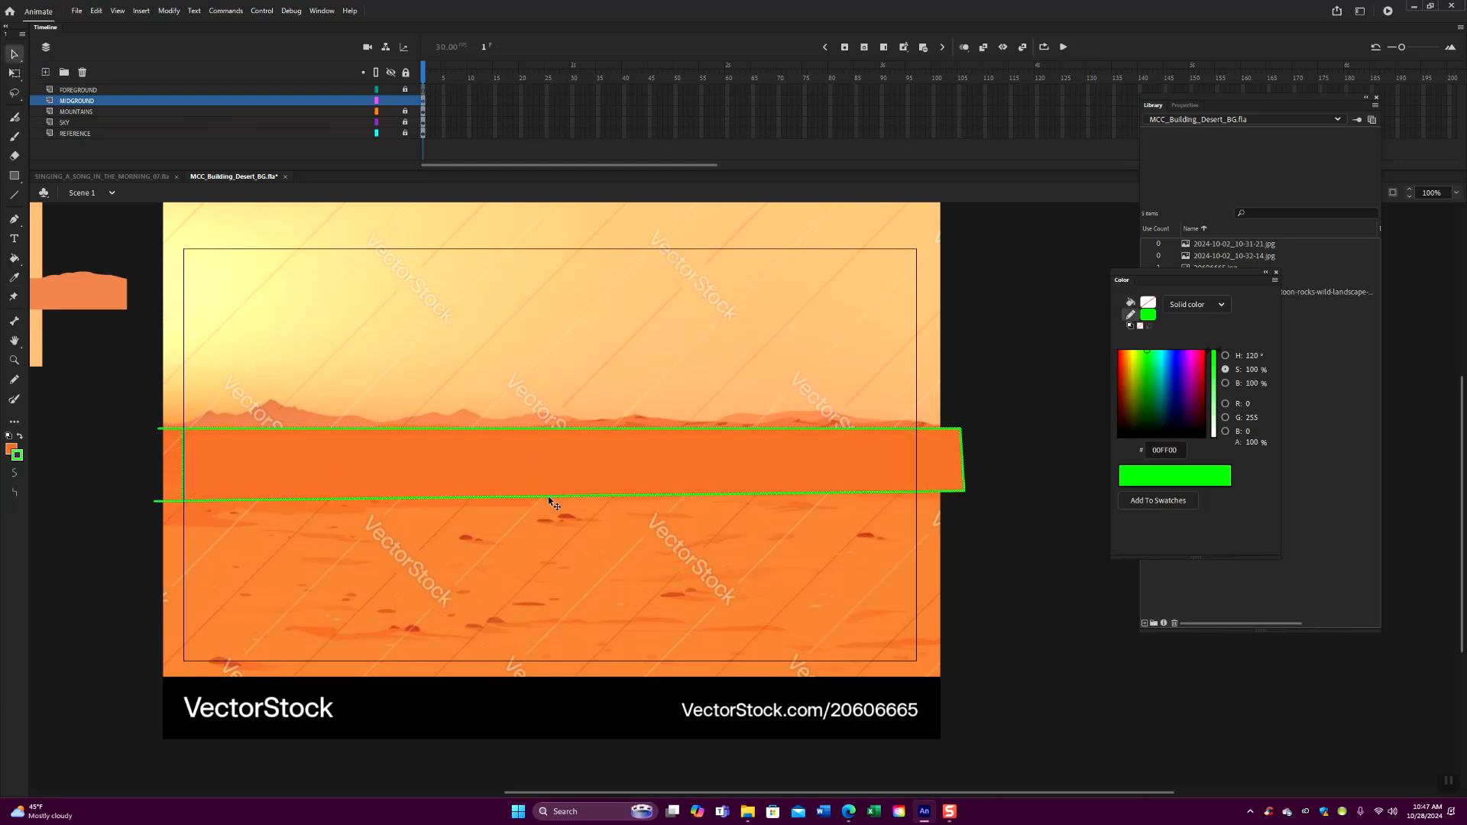
key(Delete)
- Group the orange midground fill and shift it slightly left over the reference image
click(503, 483)
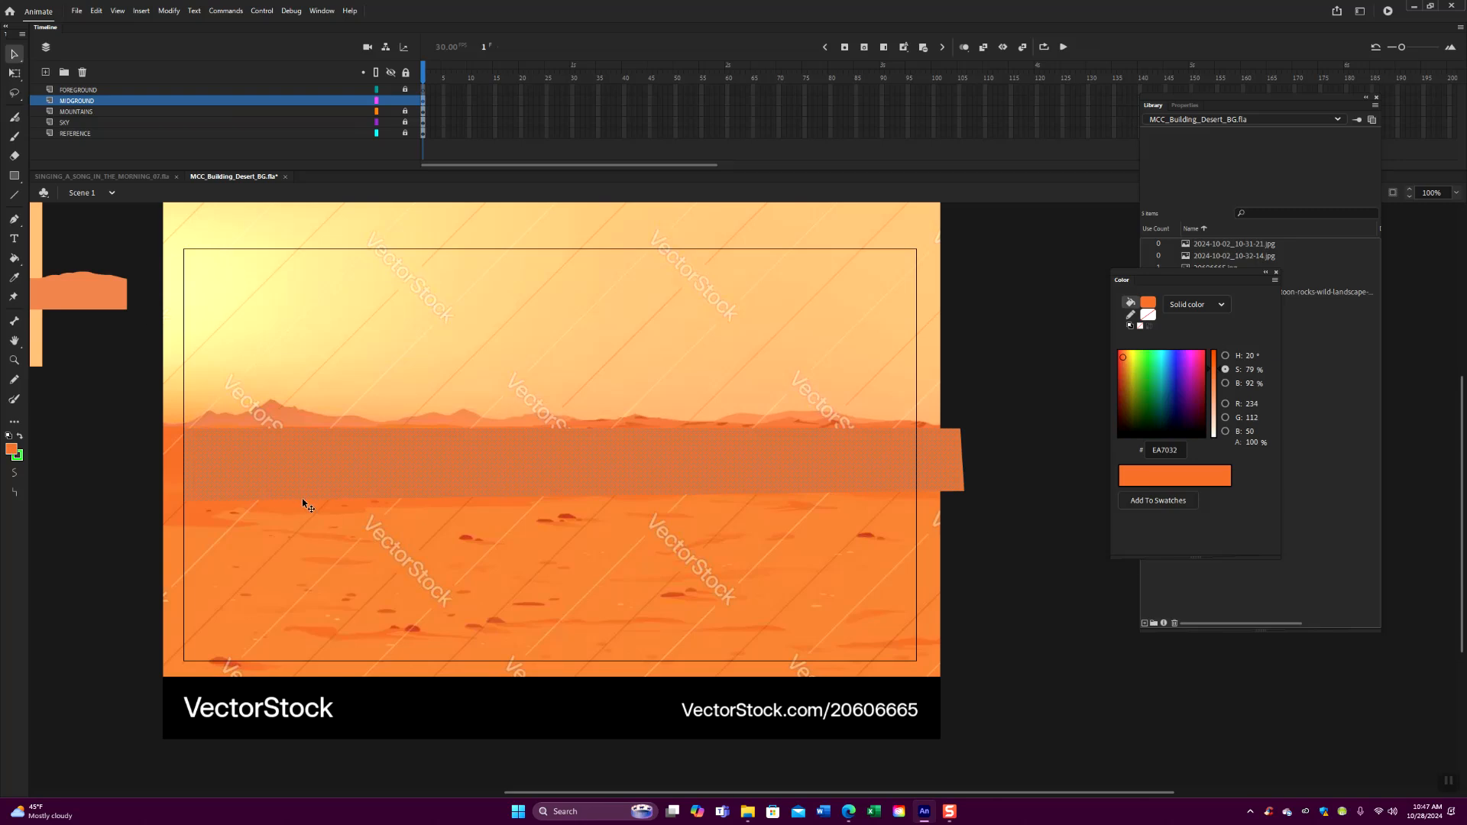
key(ctrl+g)
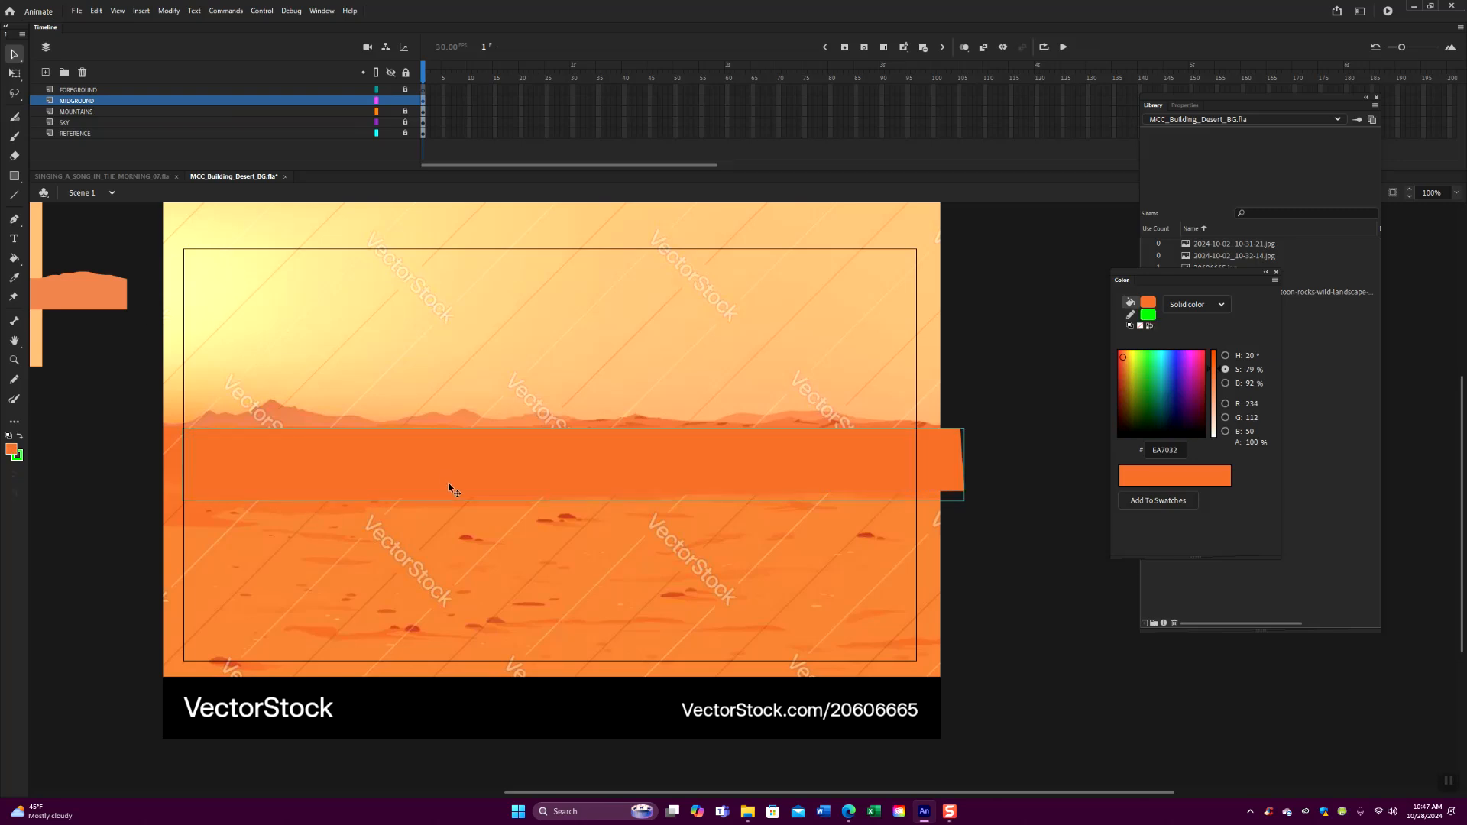
drag(451, 489, 433, 483)
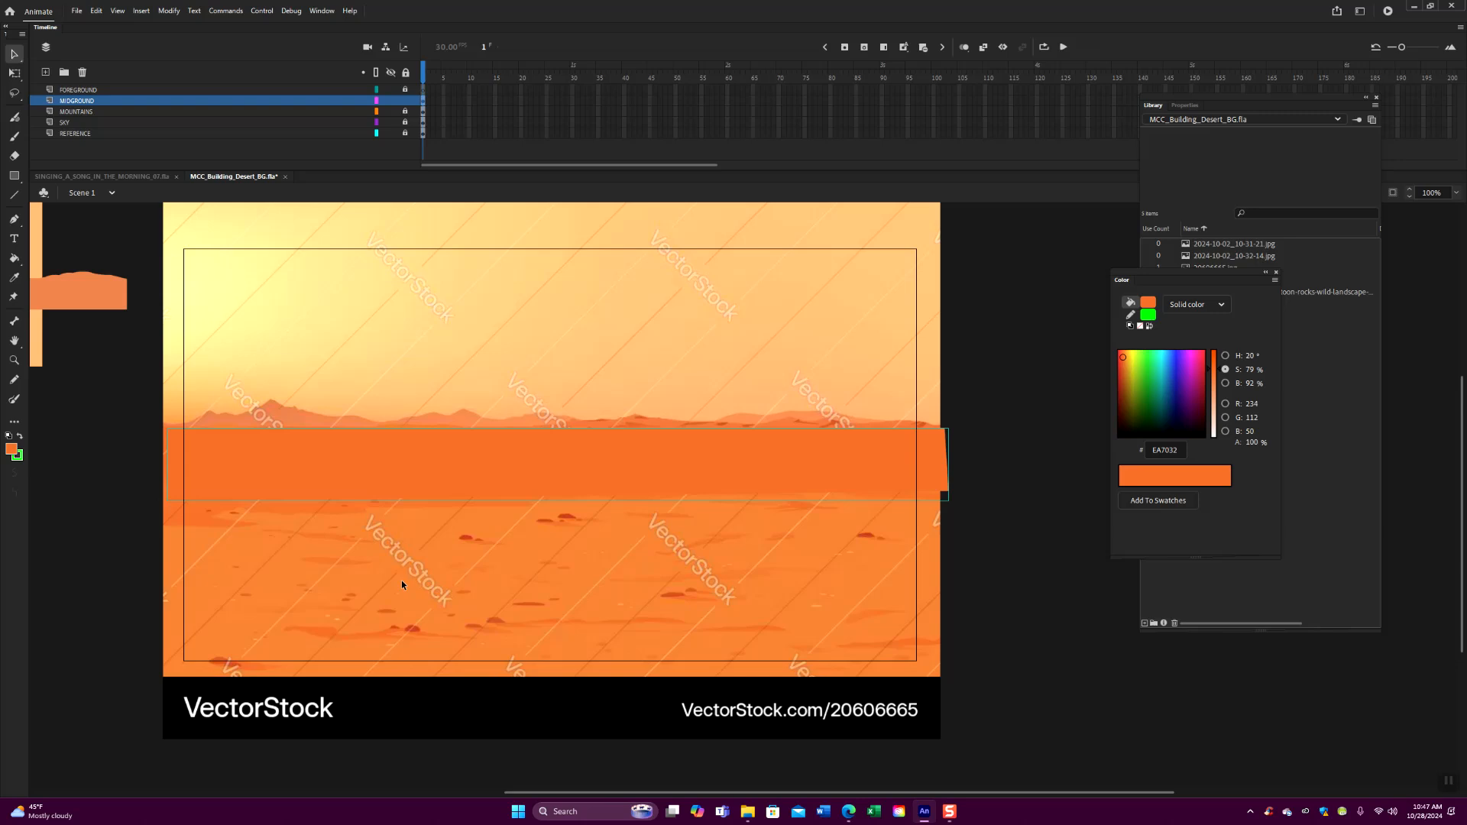
- Place the mountain group behind the midground along the horizon and, inside the group, stretch its upper right corner outward to a point
click(96, 302)
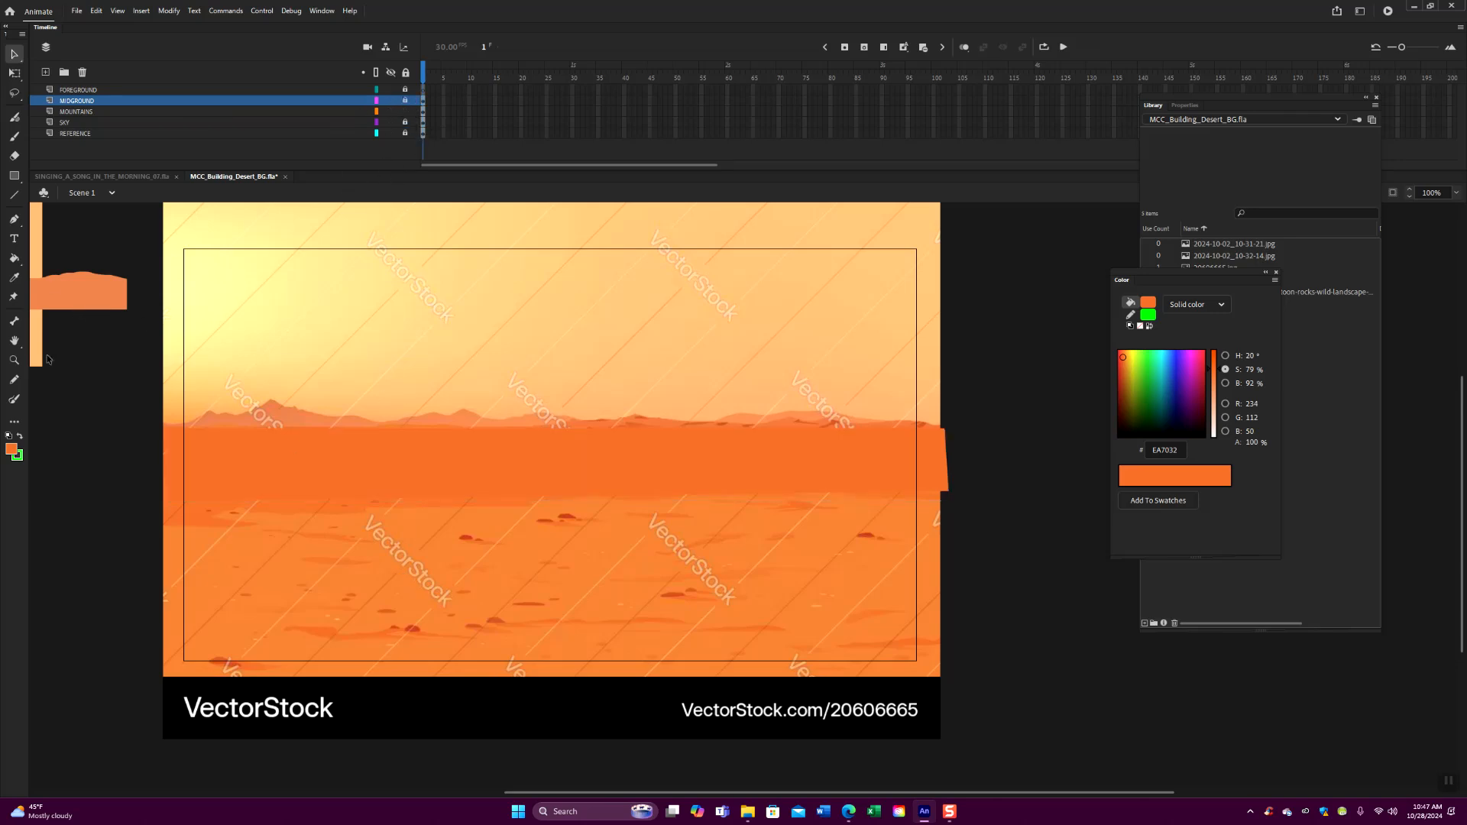
drag(91, 293, 556, 451)
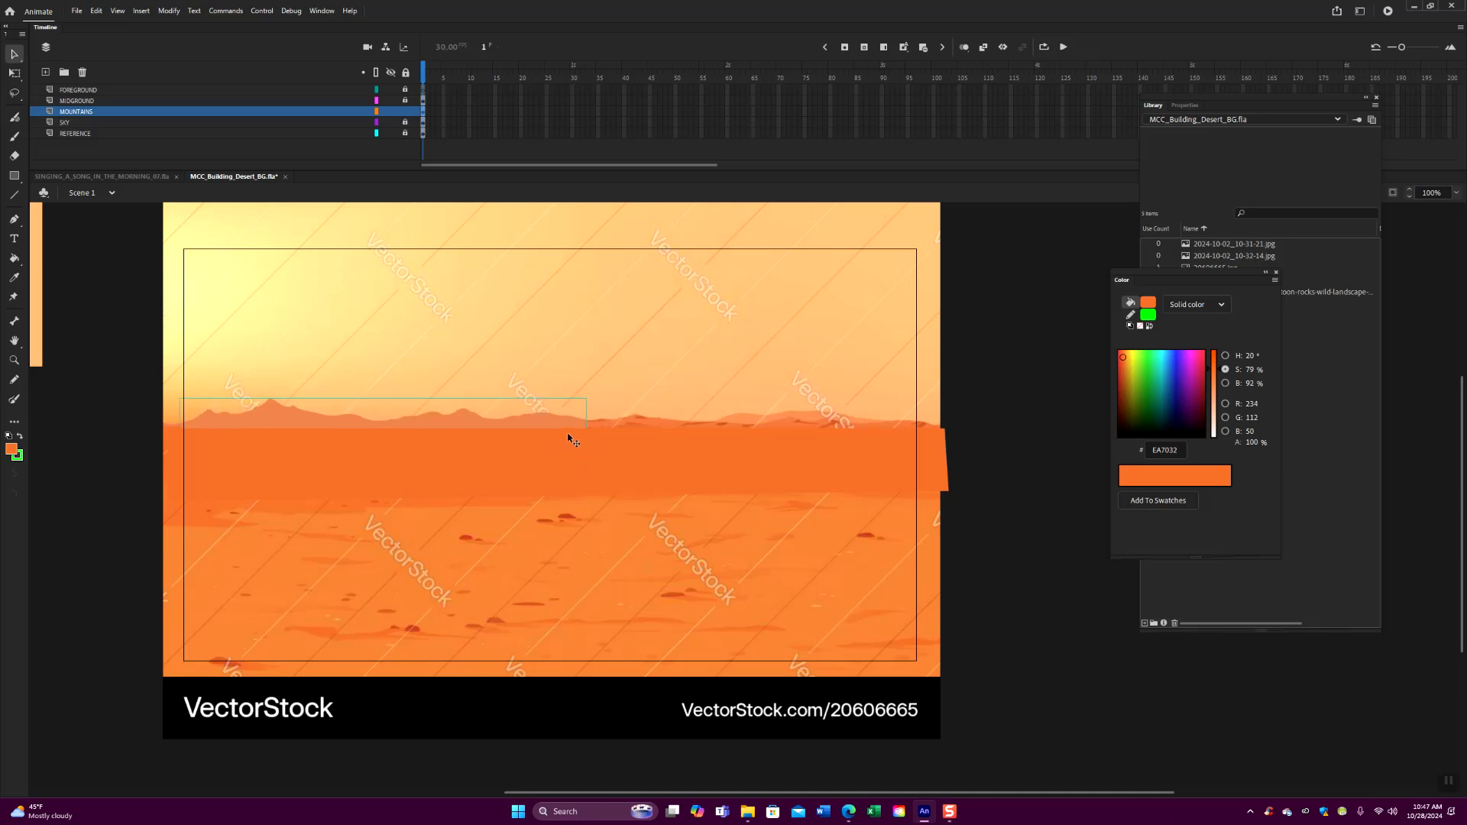
right_click(574, 426)
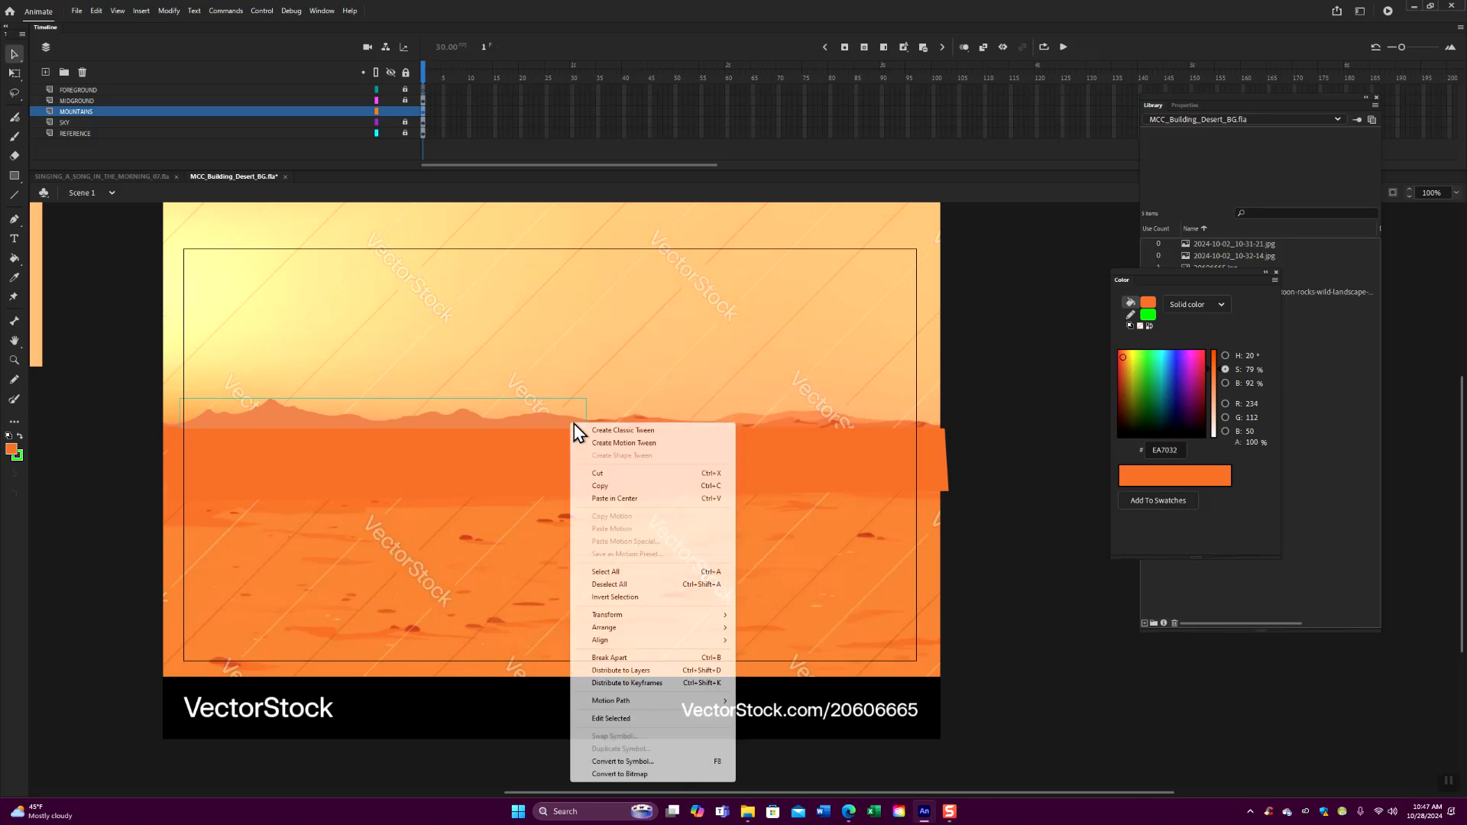
click(651, 718)
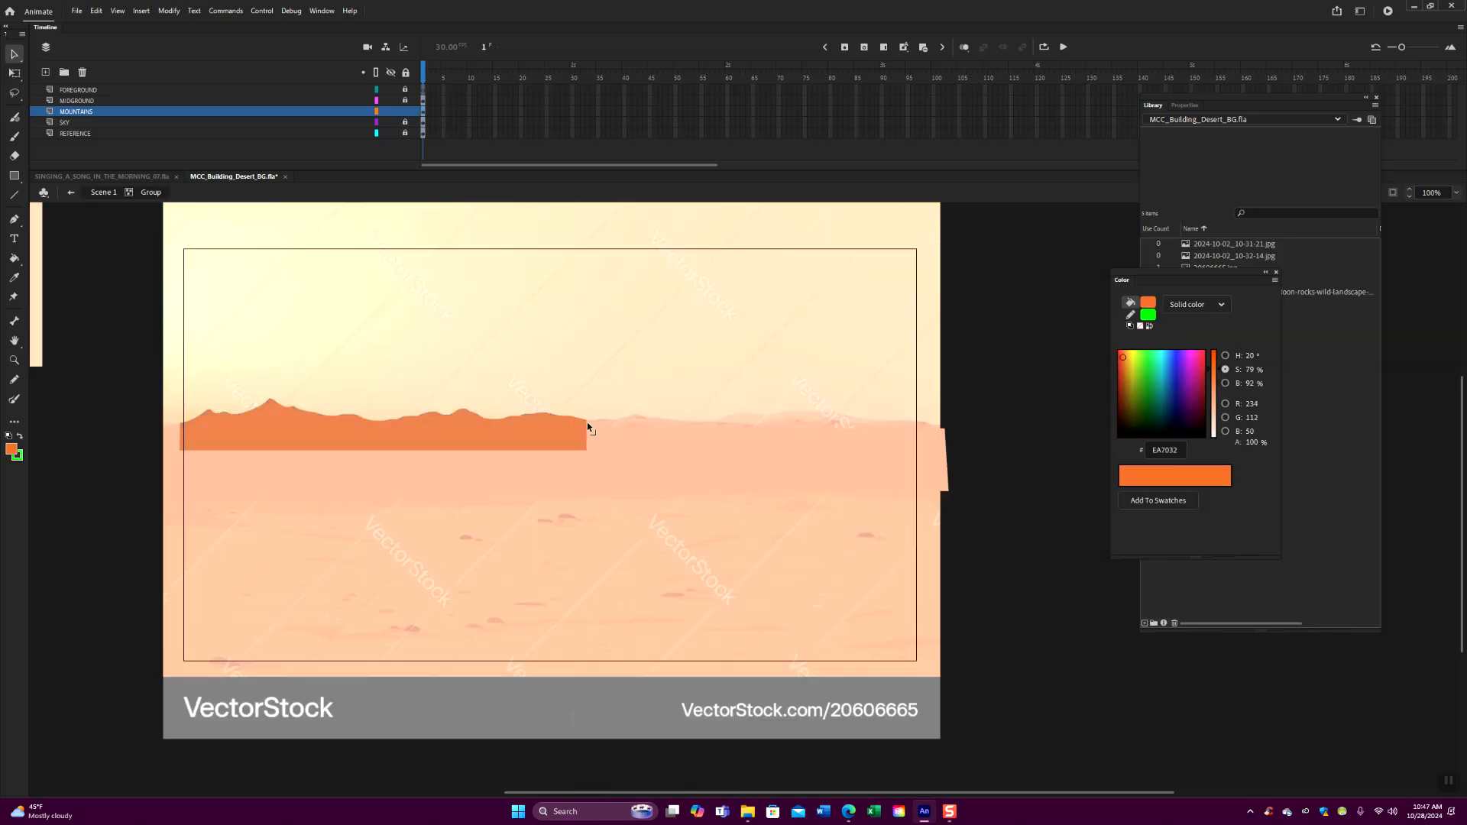
drag(619, 426, 639, 429)
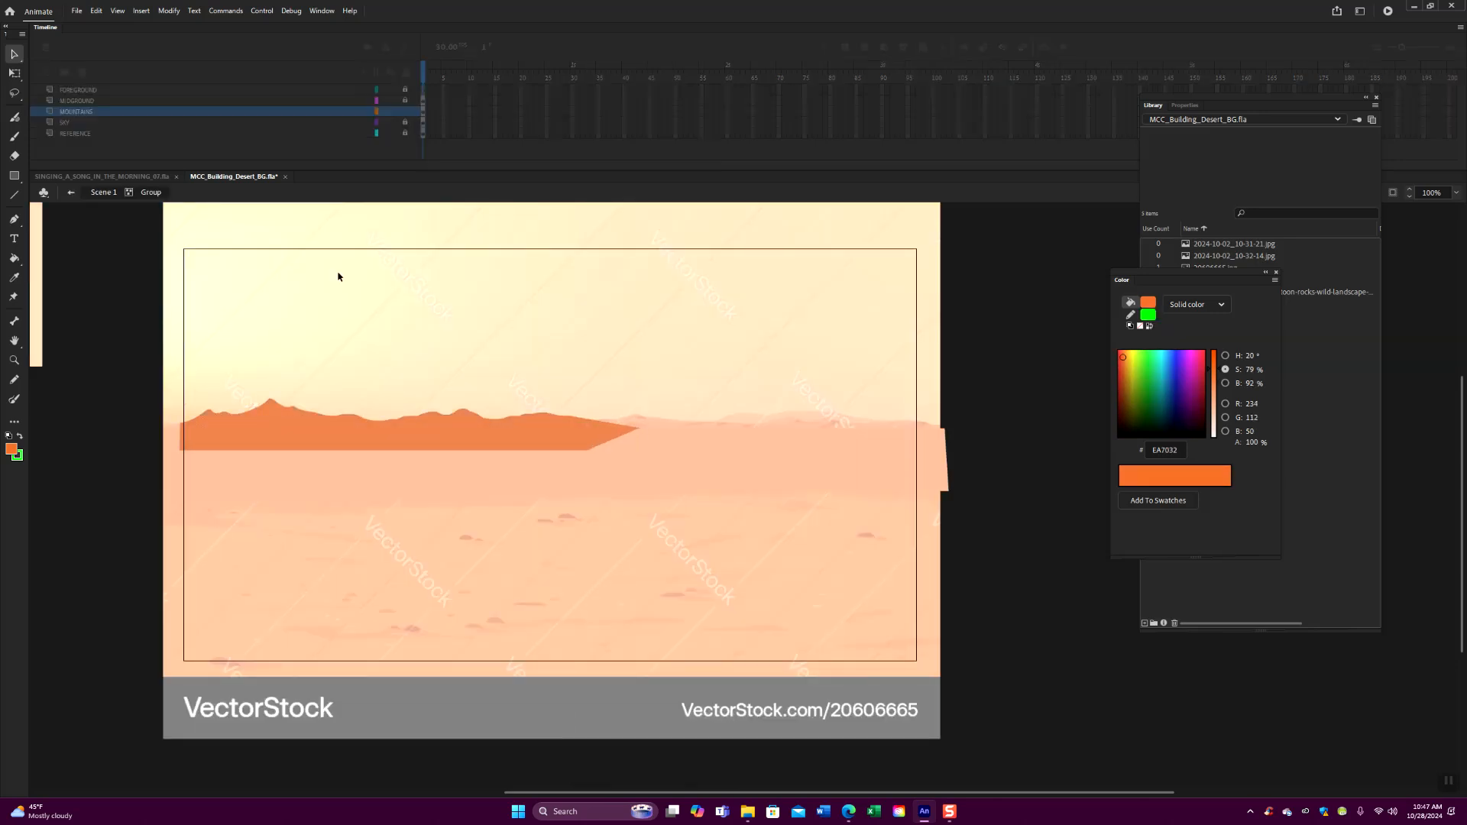
click(103, 194)
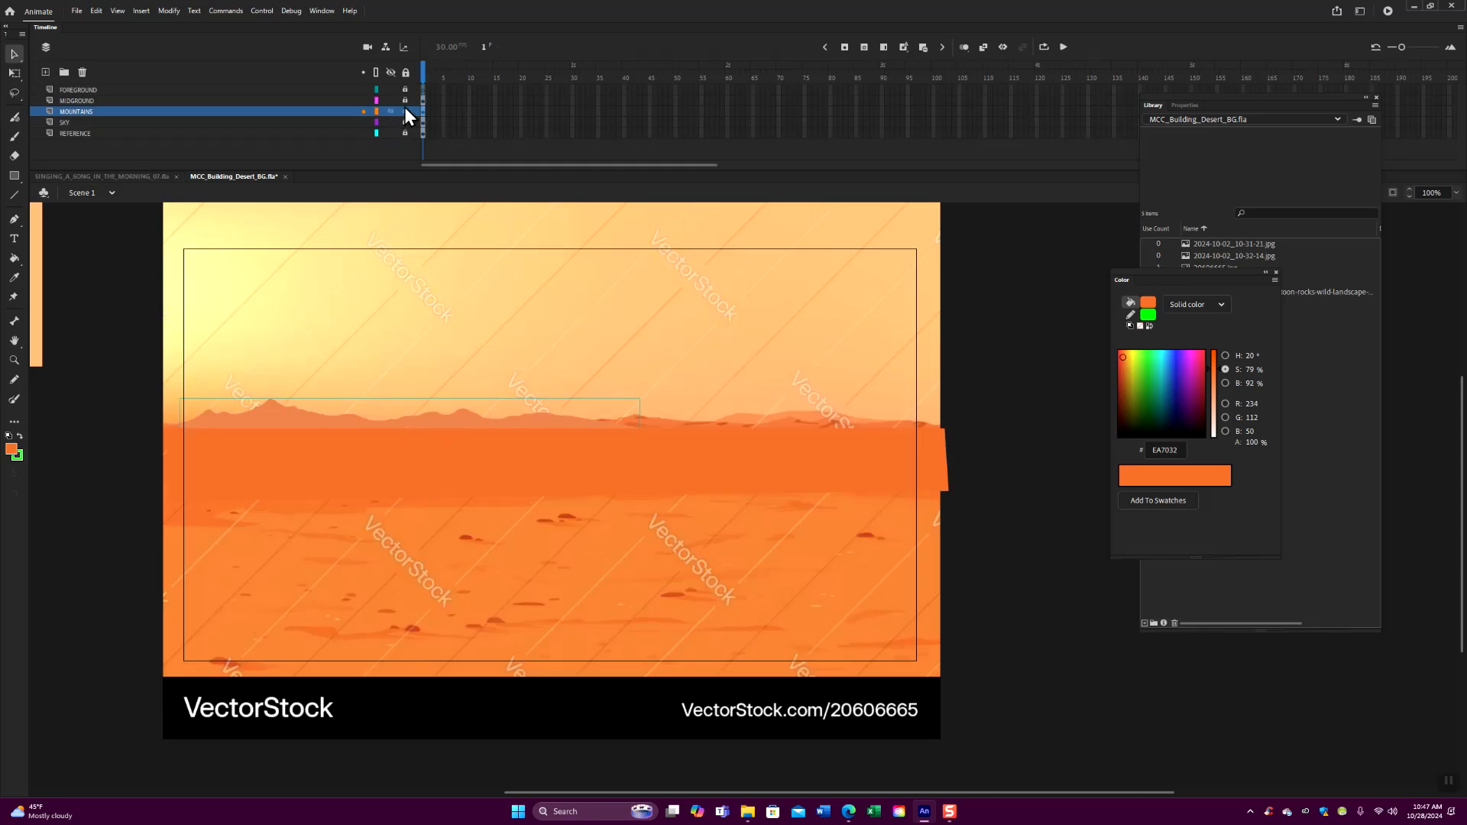
- Move the sky group from the pasteboard onto the stage behind the mountains, covering the stage's full width
drag(38, 324, 863, 437)
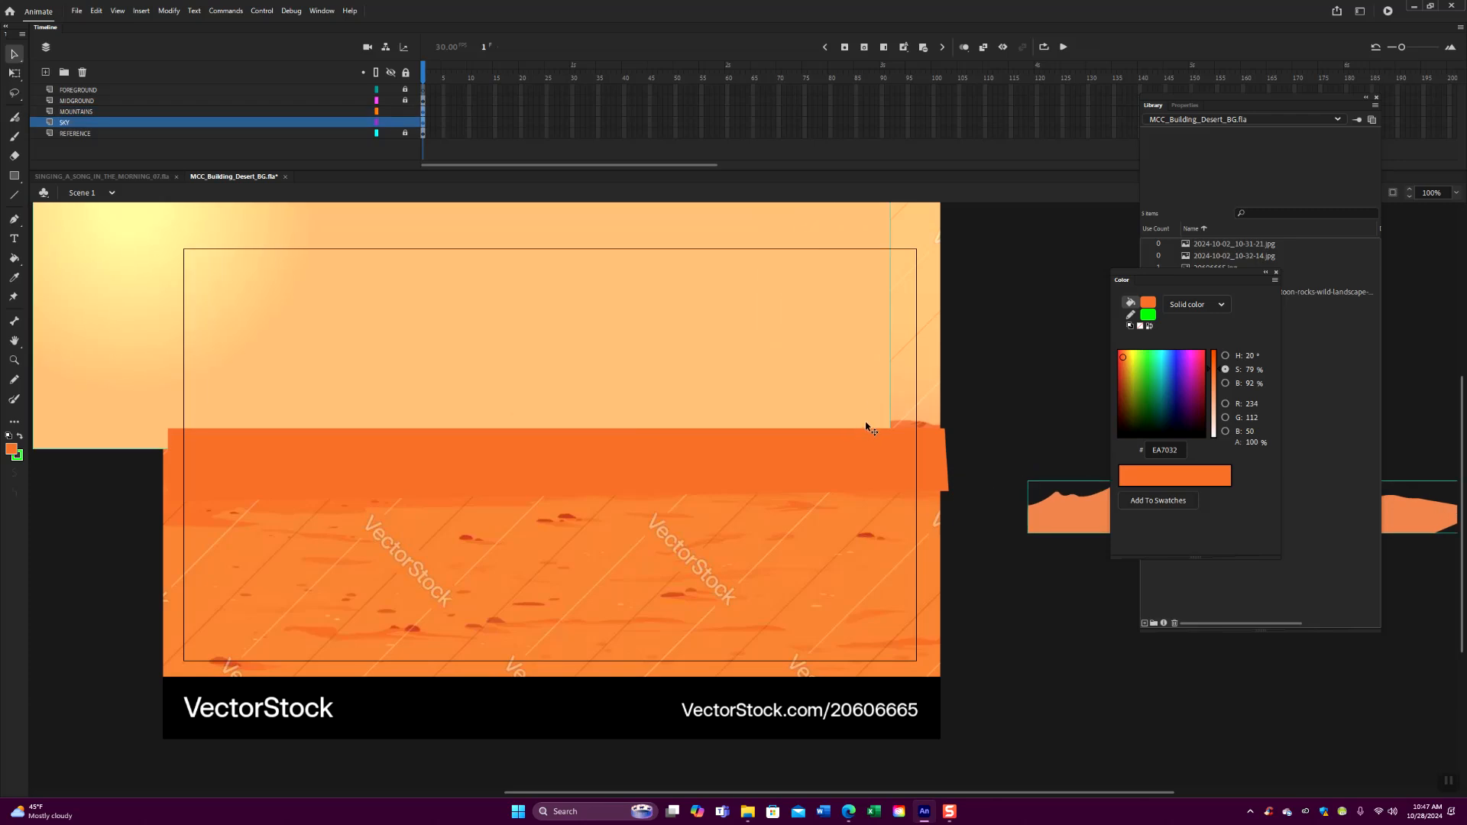
key(ctrl+z)
click(171, 459)
drag(42, 327, 994, 449)
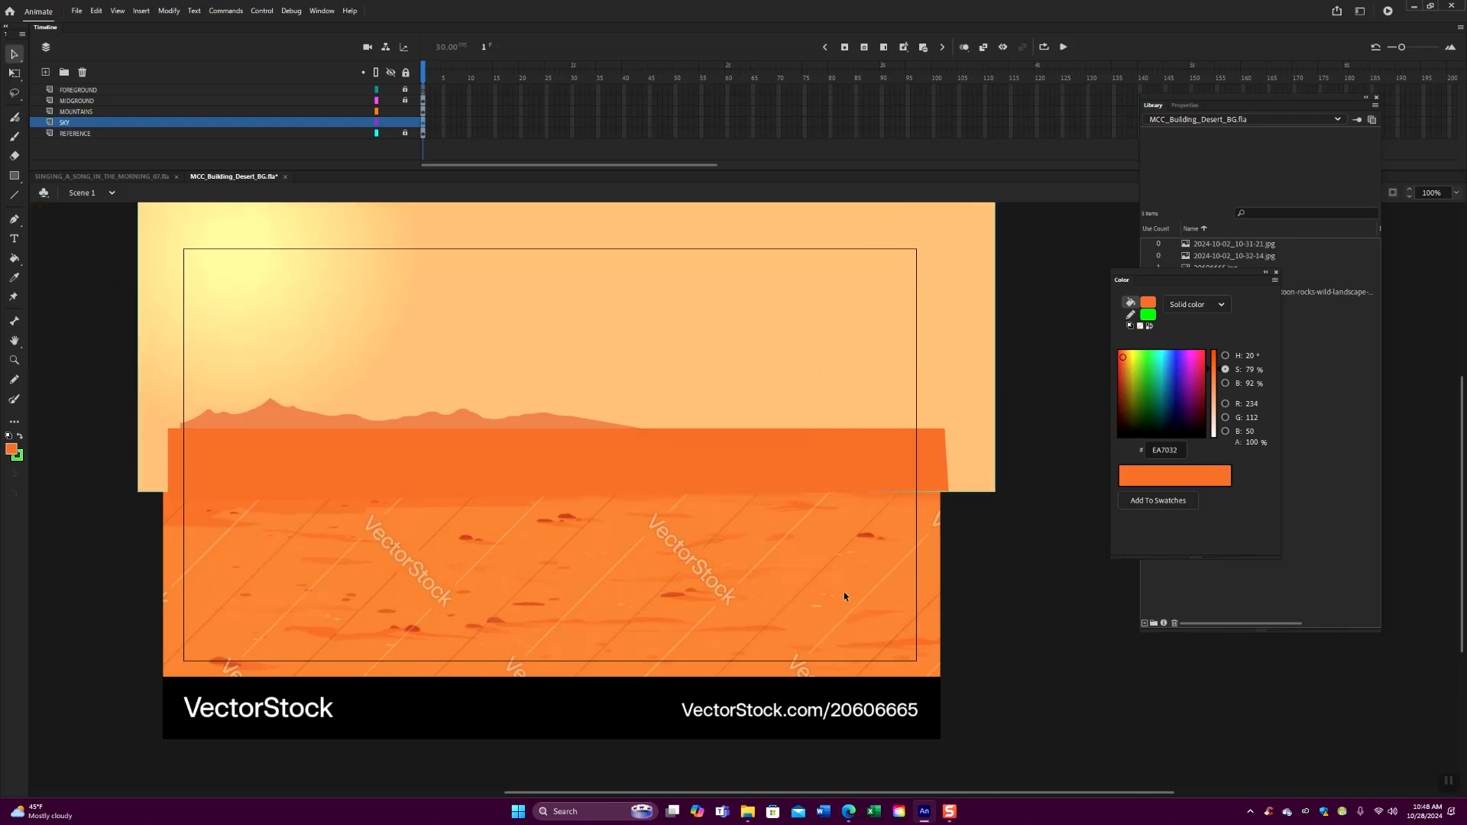
- Hide the REFERENCE layer to check the assembled sky, mountains and midground, and show it again
key(ctrl+minus)
click(391, 133)
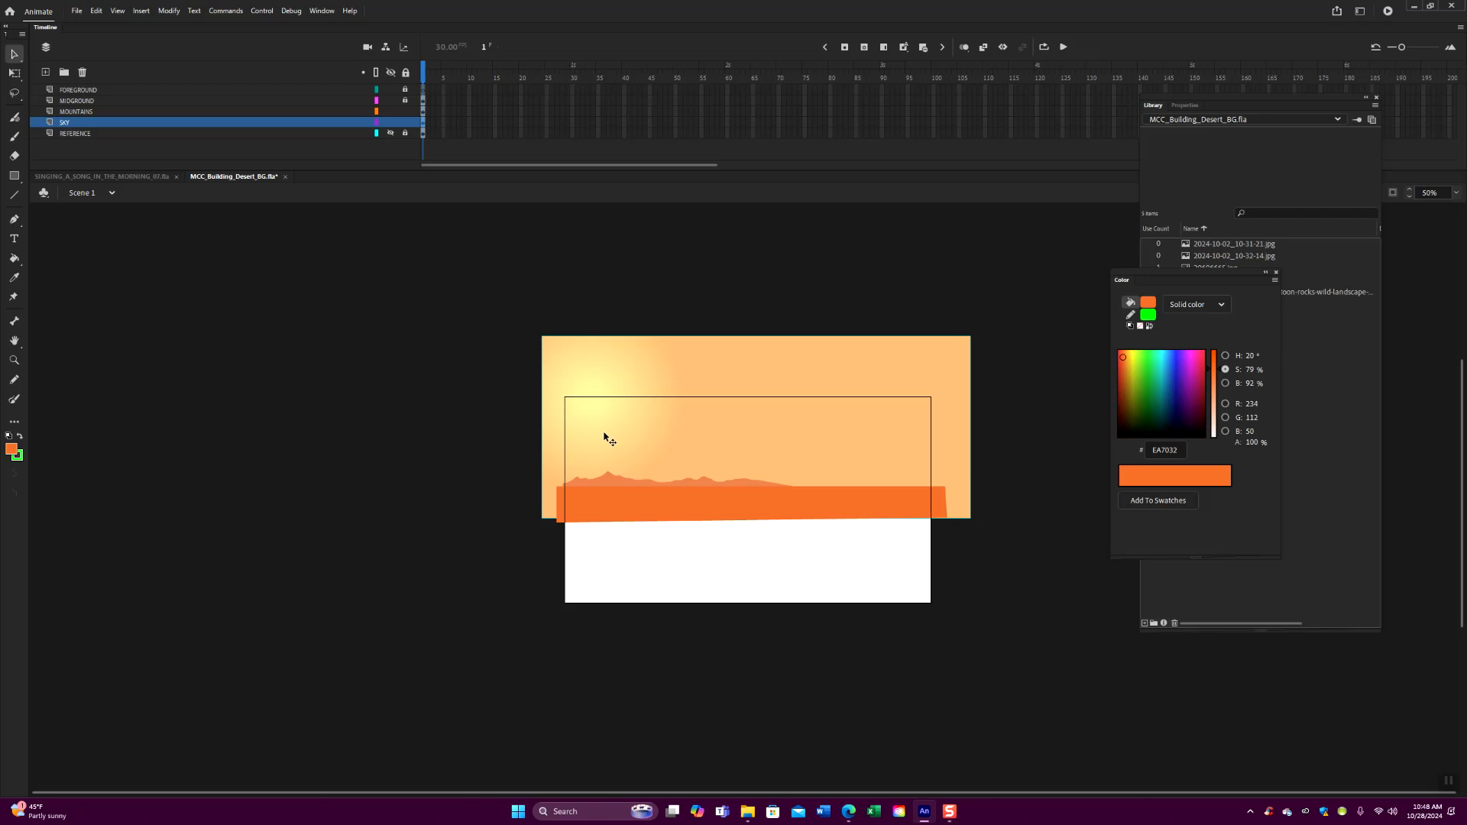
click(390, 133)
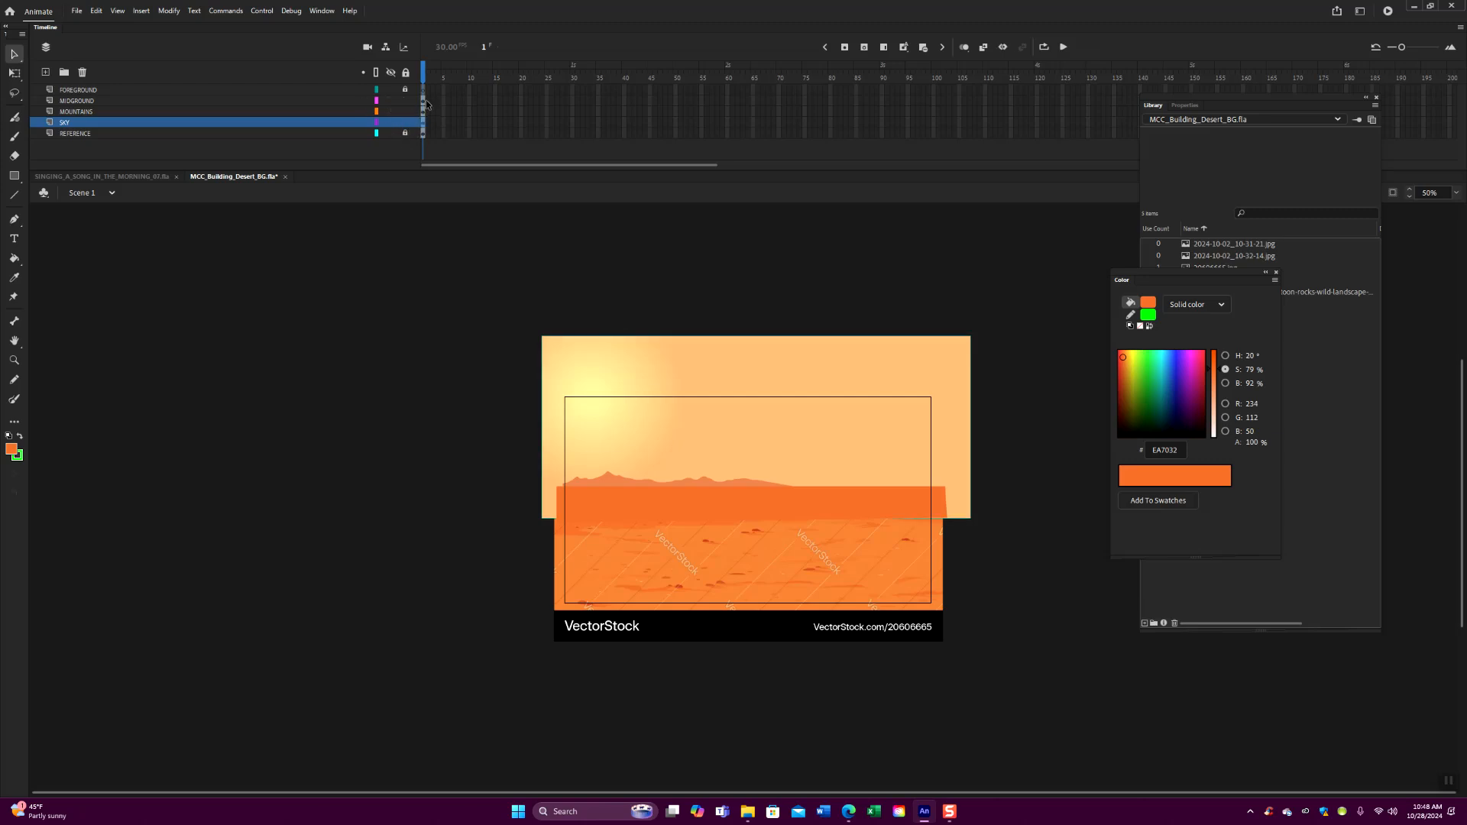
- Select the midground, mountain and sky groups and move them together onto the pasteboard left of the stage
click(424, 100)
shift+click(424, 112)
shift+click(424, 123)
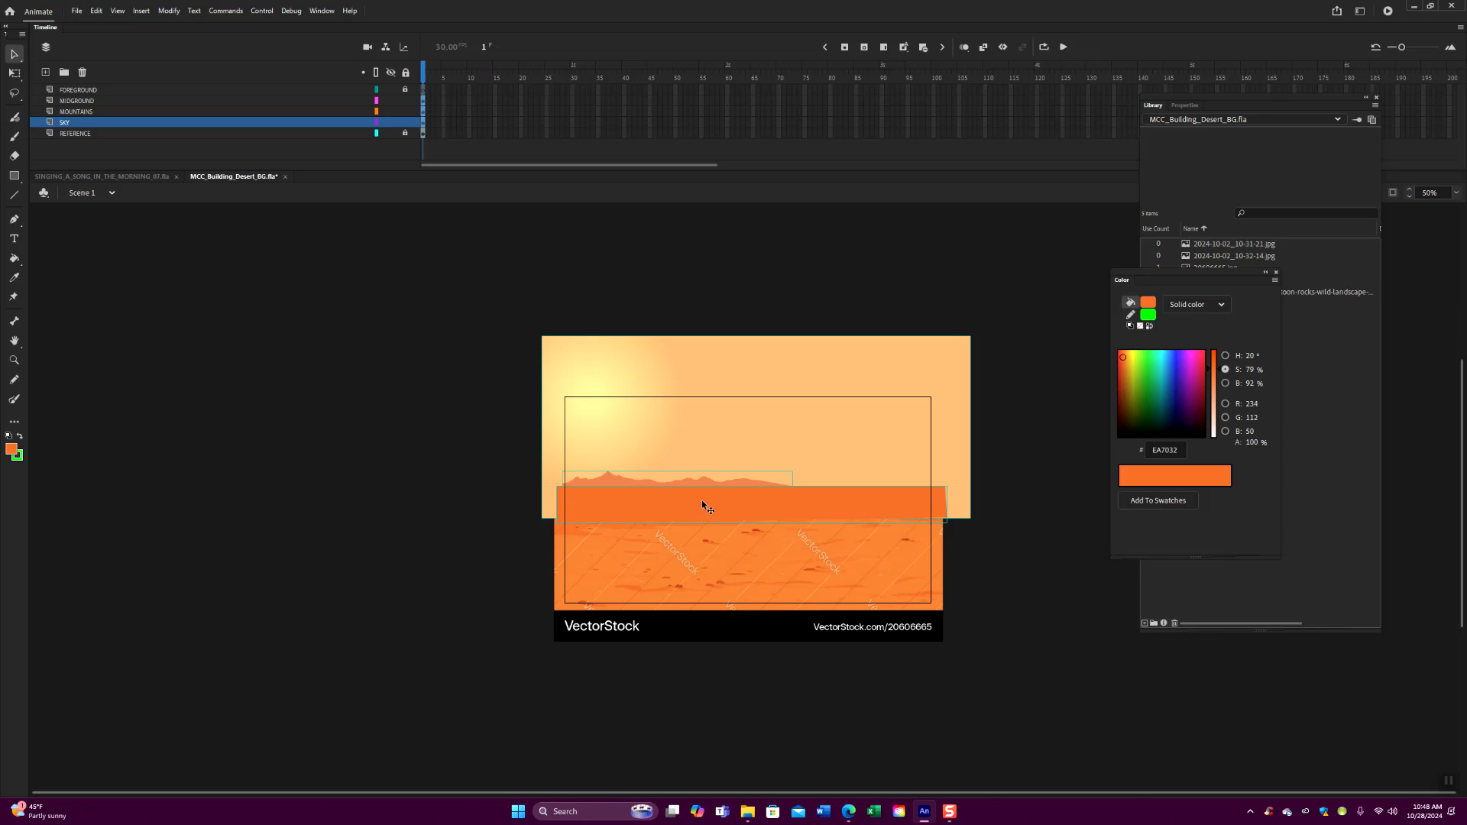
drag(706, 504, 229, 488)
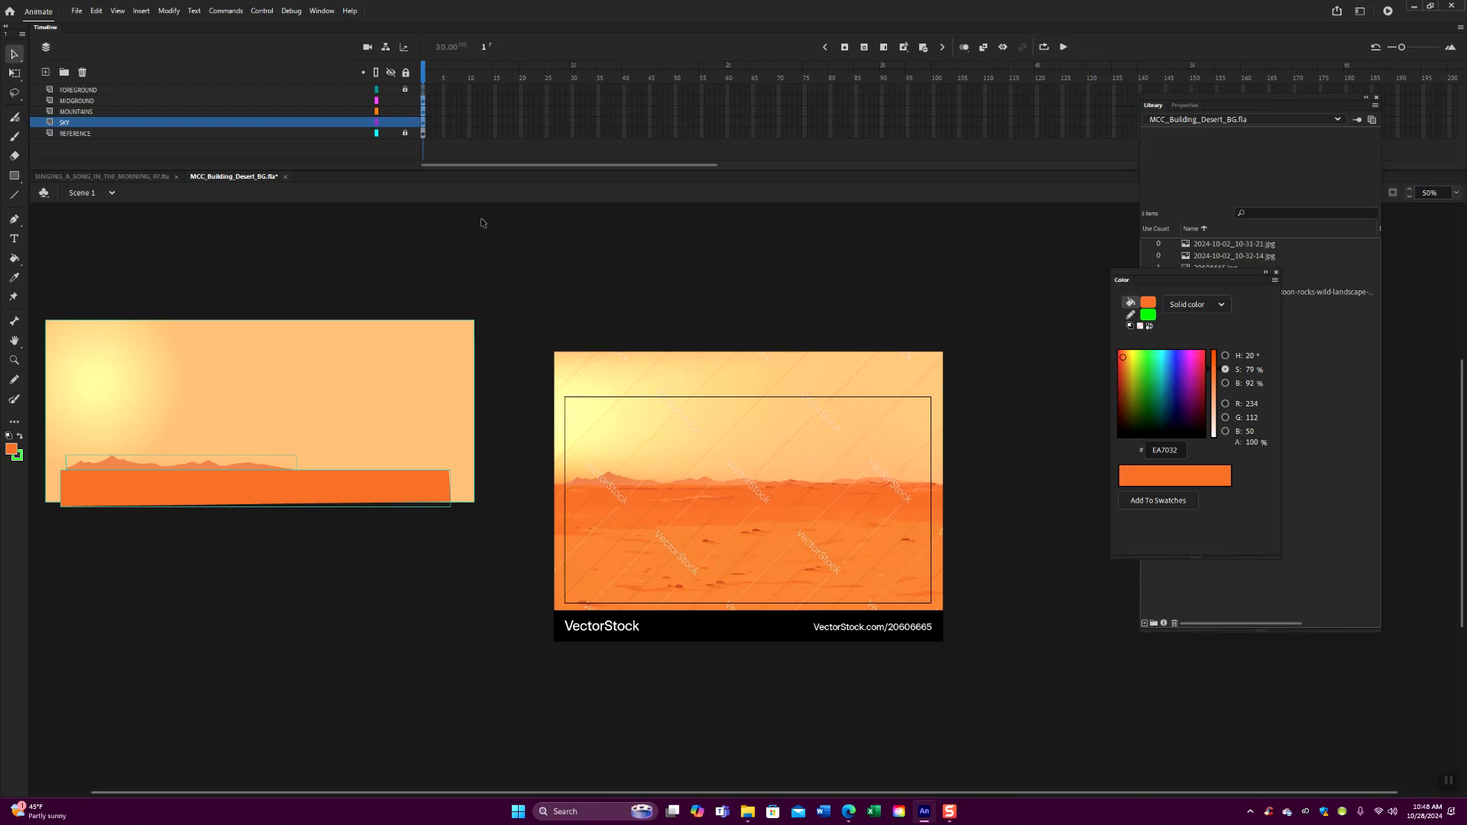
- Lock the MIDGROUND, MOUNTAINS and SKY layers and start the foreground edge on FOREGROUND with a short horizontal line across the stage's left edge
drag(403, 100, 408, 128)
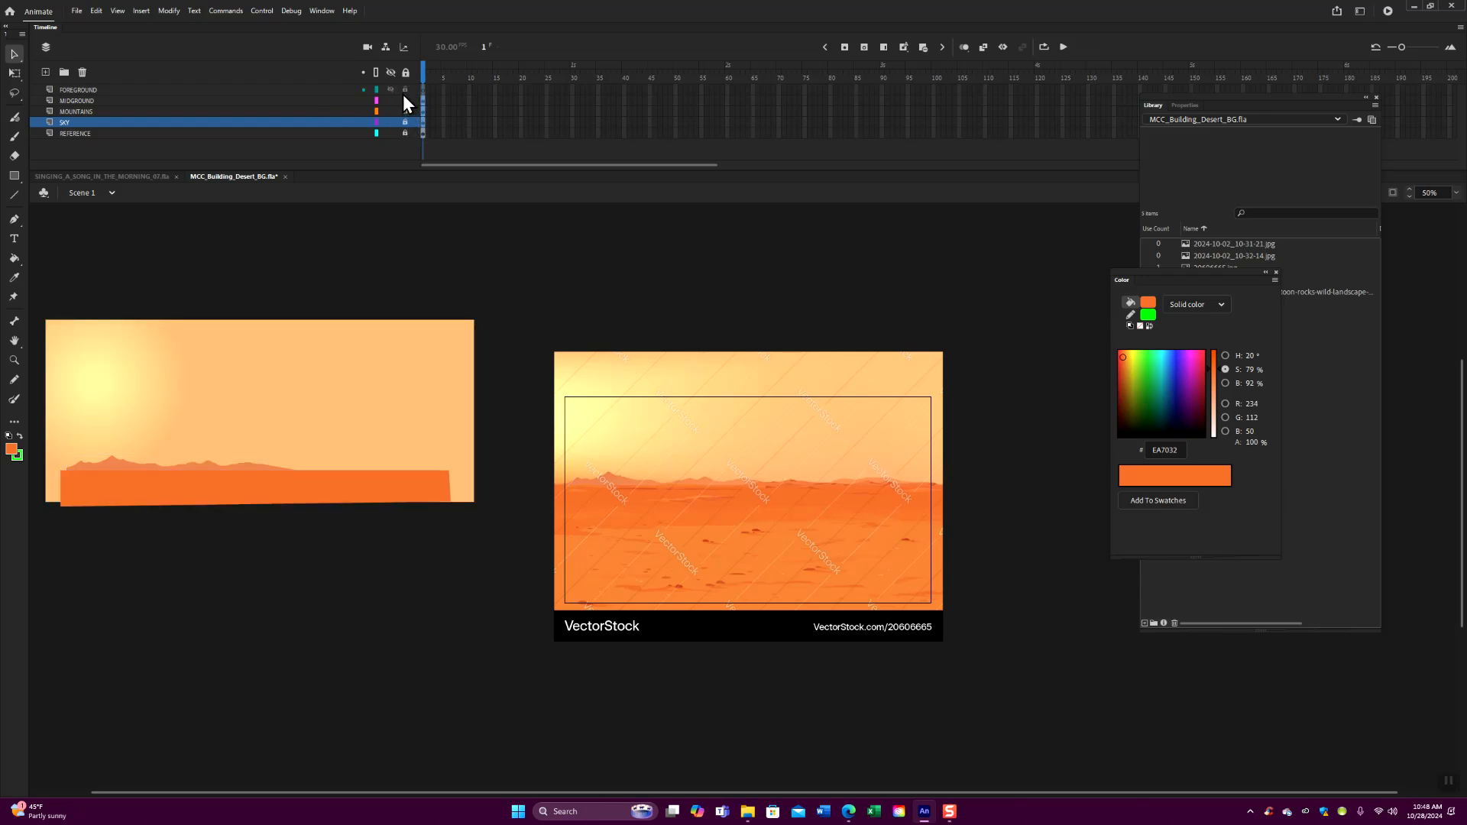
click(316, 91)
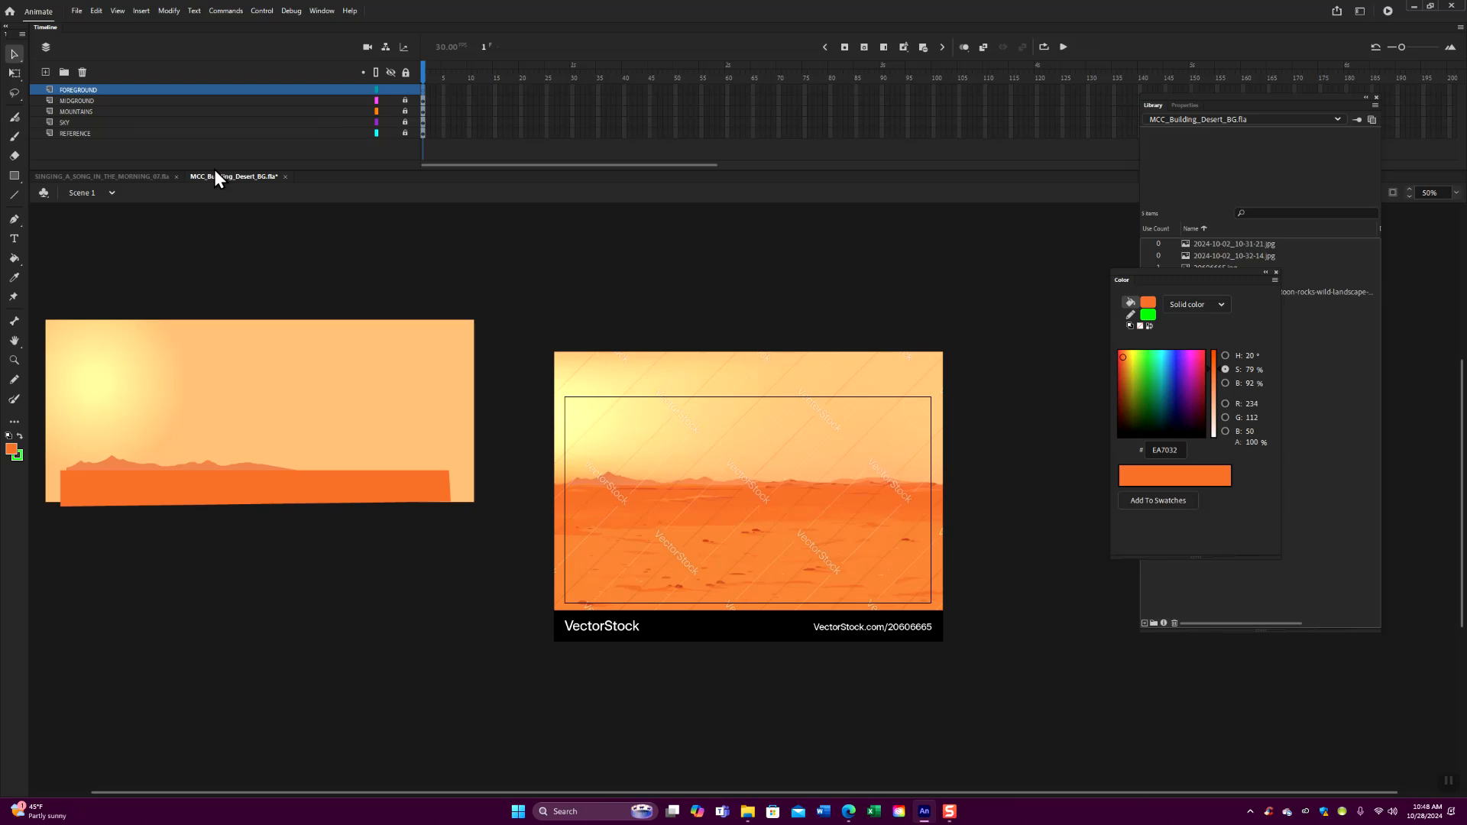
click(14, 195)
key(ctrl+equal)
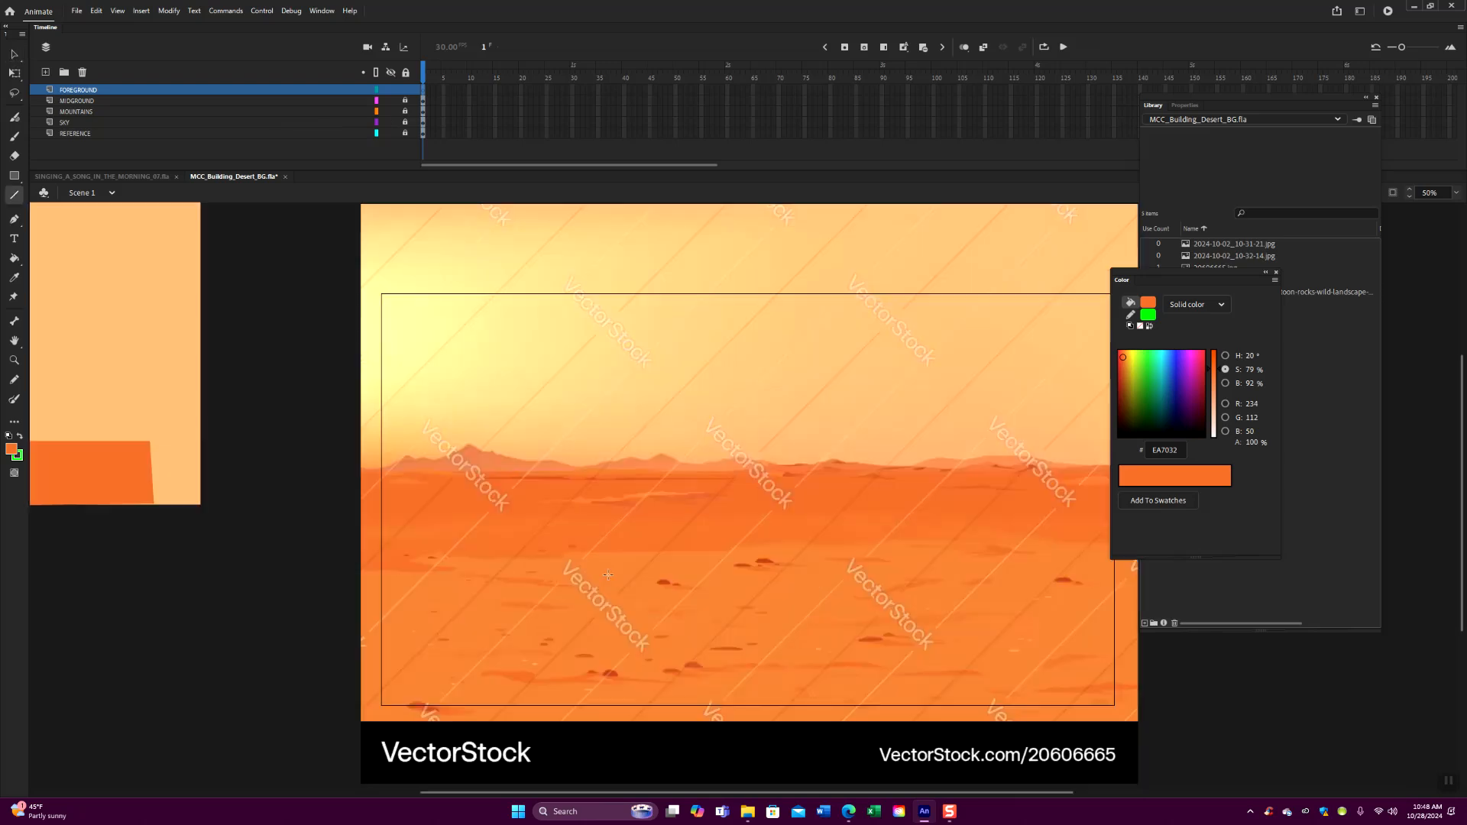
drag(665, 563, 651, 535)
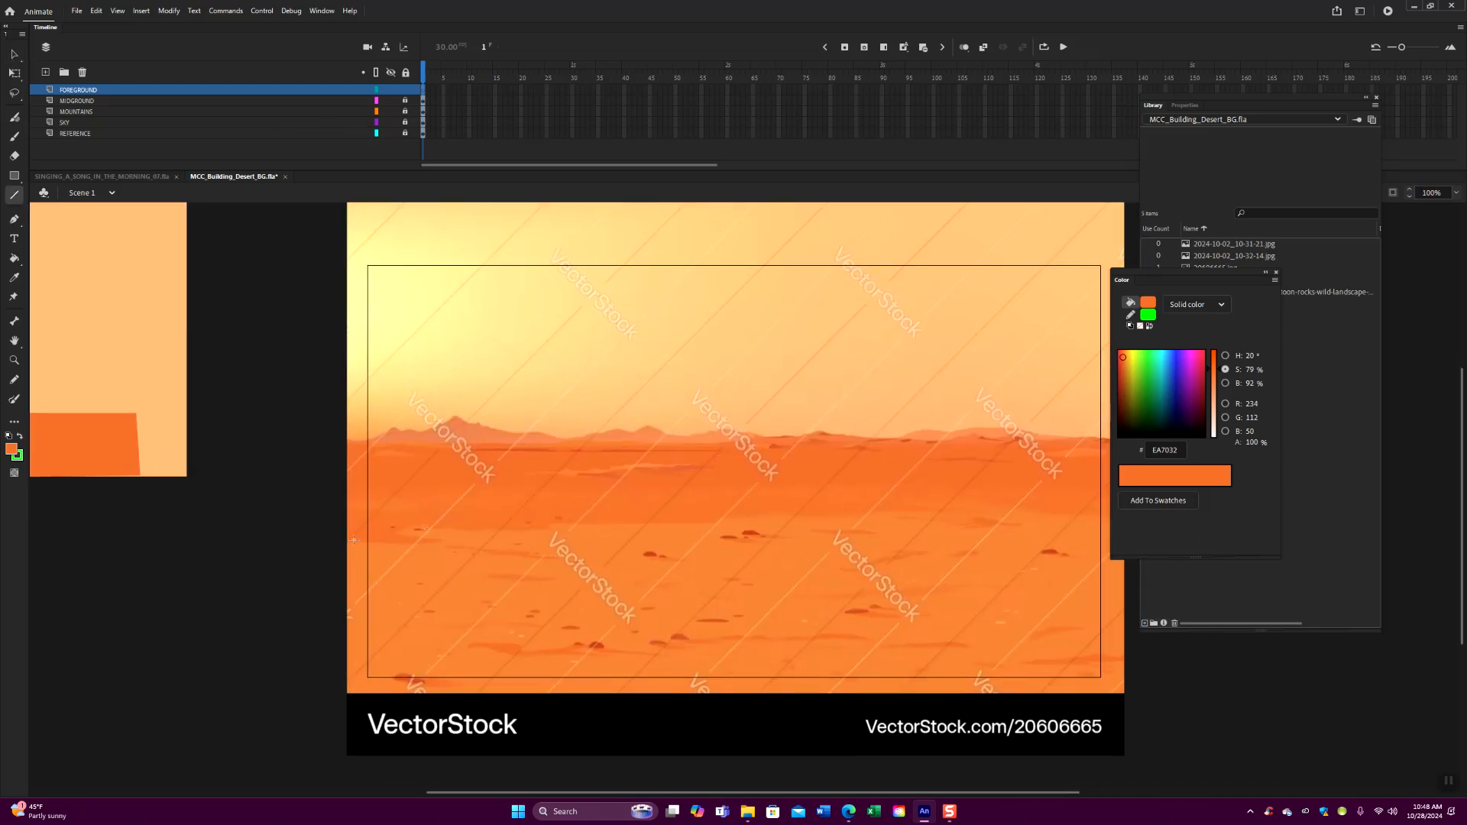
drag(342, 543, 764, 487)
- Add a short rising segment to the right end of the foreground line and bend it into a smooth upward curve
key(ctrl+equal)
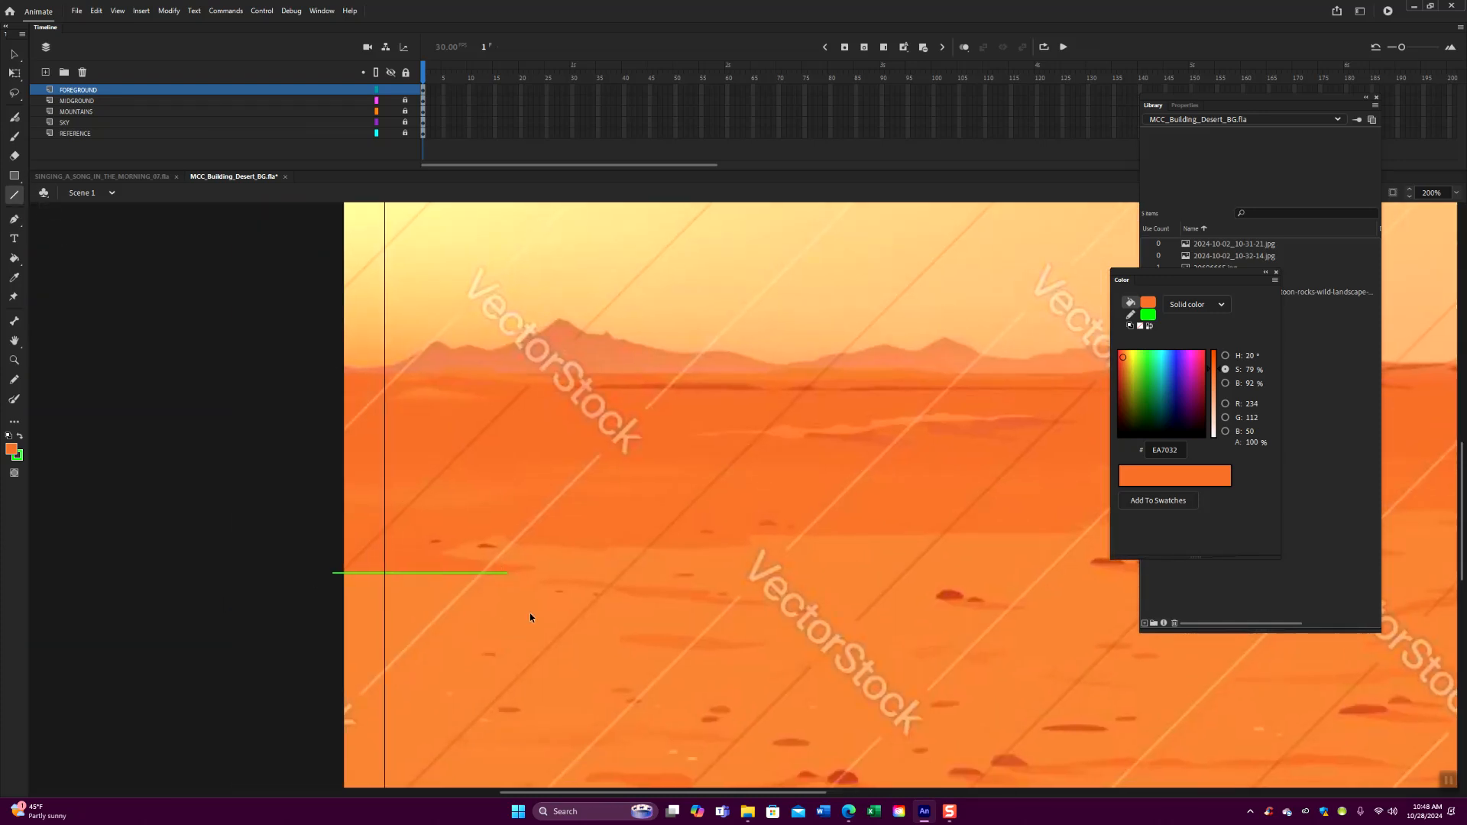
key(ctrl+equal)
drag(621, 625, 914, 538)
drag(564, 558, 596, 547)
click(14, 54)
drag(593, 549, 618, 547)
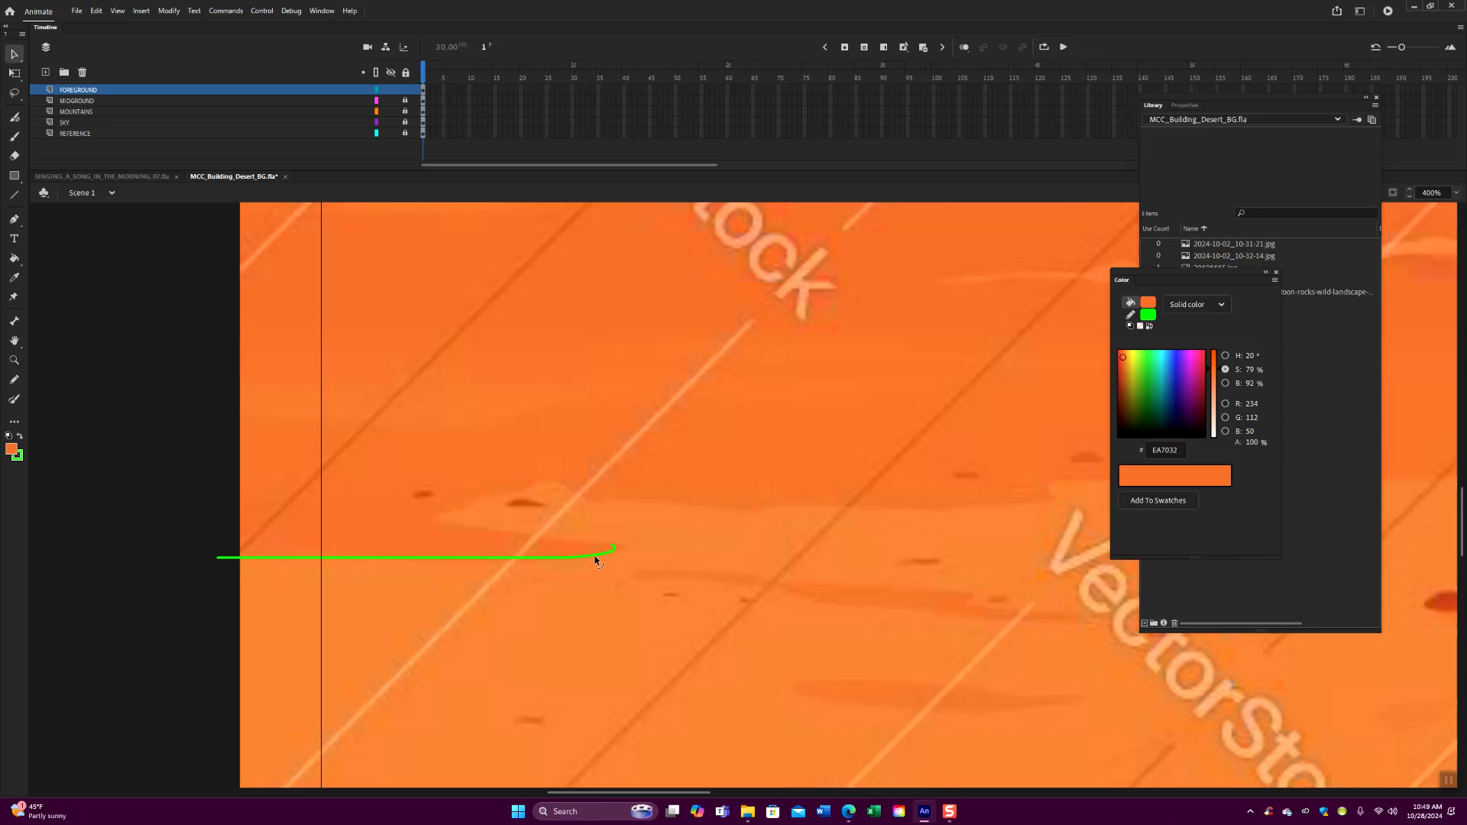
- Continue the foreground edge back leftward along the lower side of the light sand patch and curve it to match
click(14, 195)
mouse_move(616, 547)
mouse_down()
mouse_move(451, 521)
mouse_move(519, 491)
mouse_move(618, 502)
mouse_up()
click(20, 54)
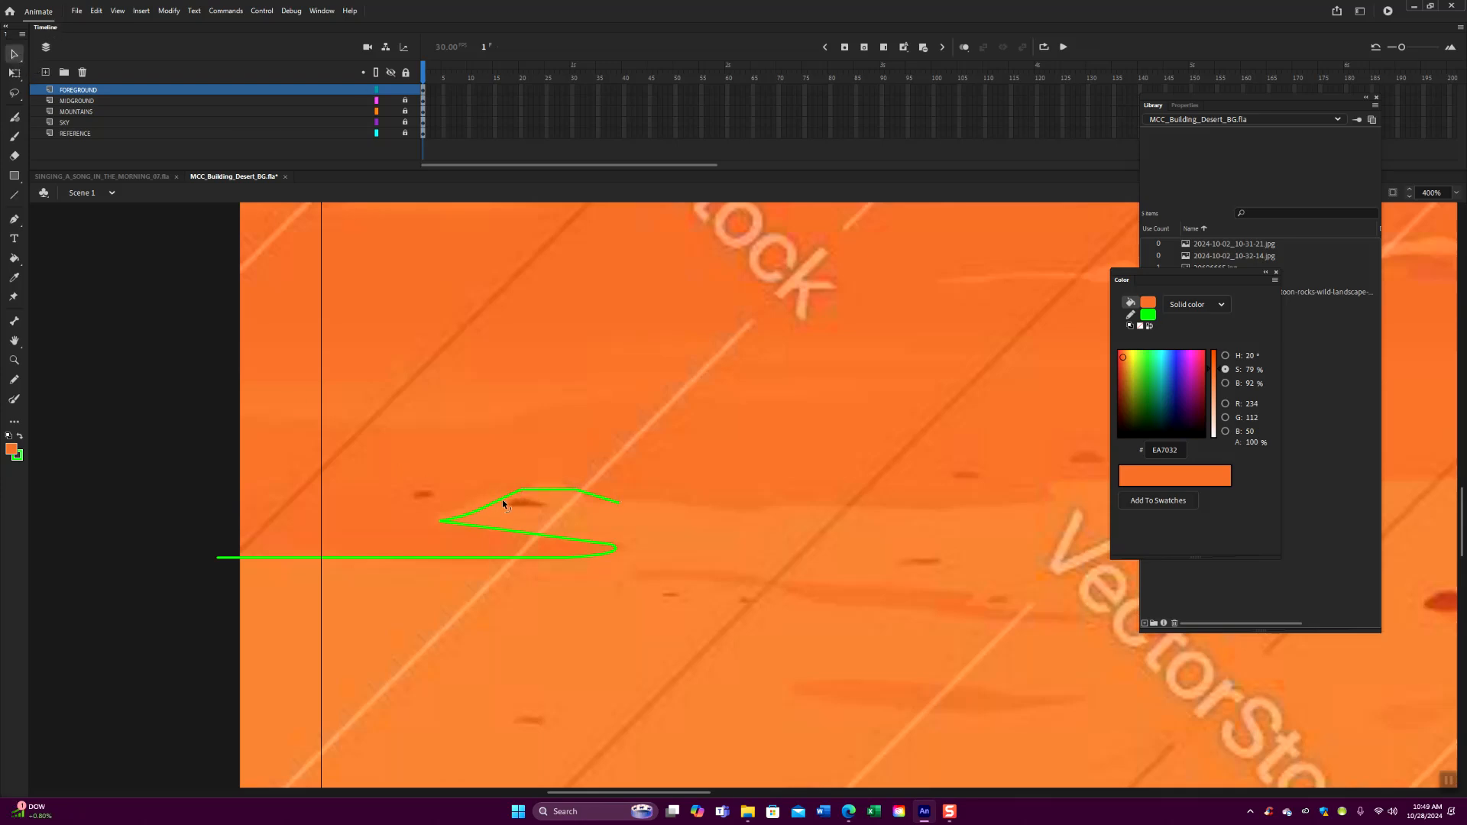
drag(555, 489, 696, 509)
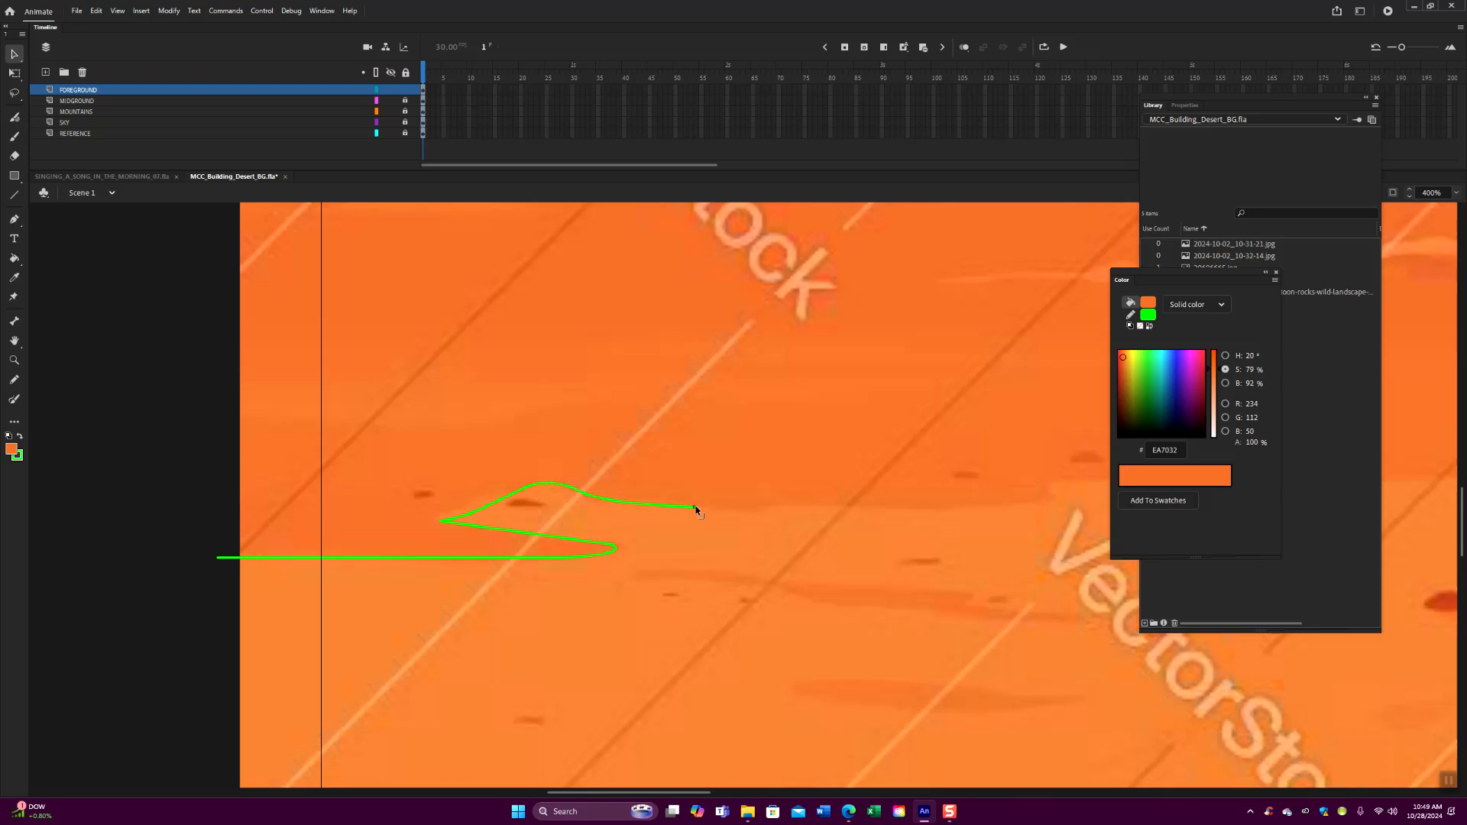
drag(472, 526, 439, 526)
- Trace the upper side of the light sand patch over its small rock and rightward, bending the long line slightly downward
click(19, 195)
drag(691, 568, 471, 535)
drag(476, 471, 797, 474)
click(15, 55)
drag(611, 475, 611, 481)
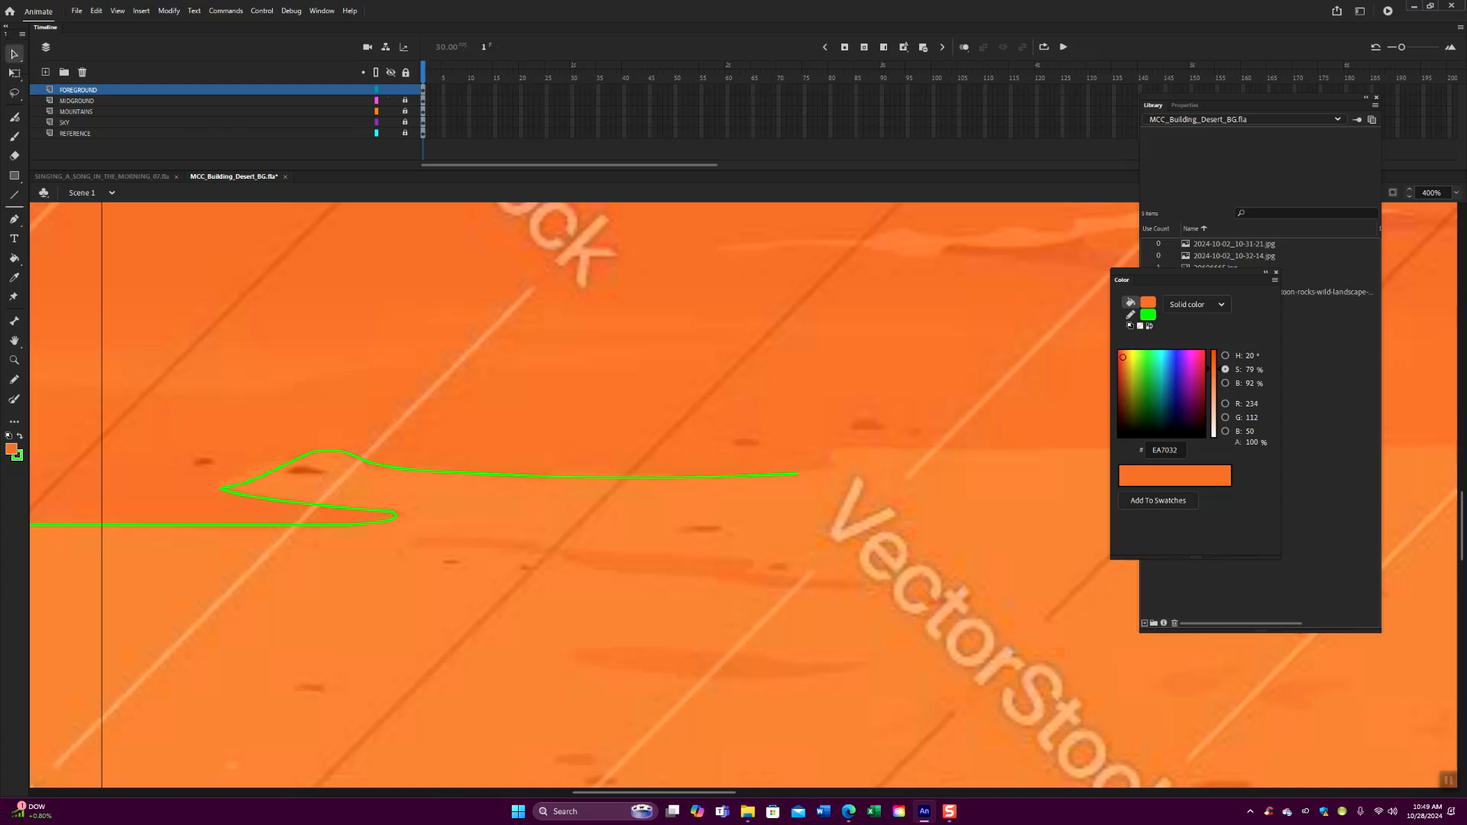
- Draw a short rising segment at the long line's right end and bend it to follow the sand edge
click(14, 196)
drag(797, 473, 835, 455)
scroll(805, 498, right, 3)
key(v)
drag(644, 469, 661, 459)
- Add another short rising segment to the foreground edge and shape the step-up into a small S-curve
key(n)
drag(661, 458, 687, 449)
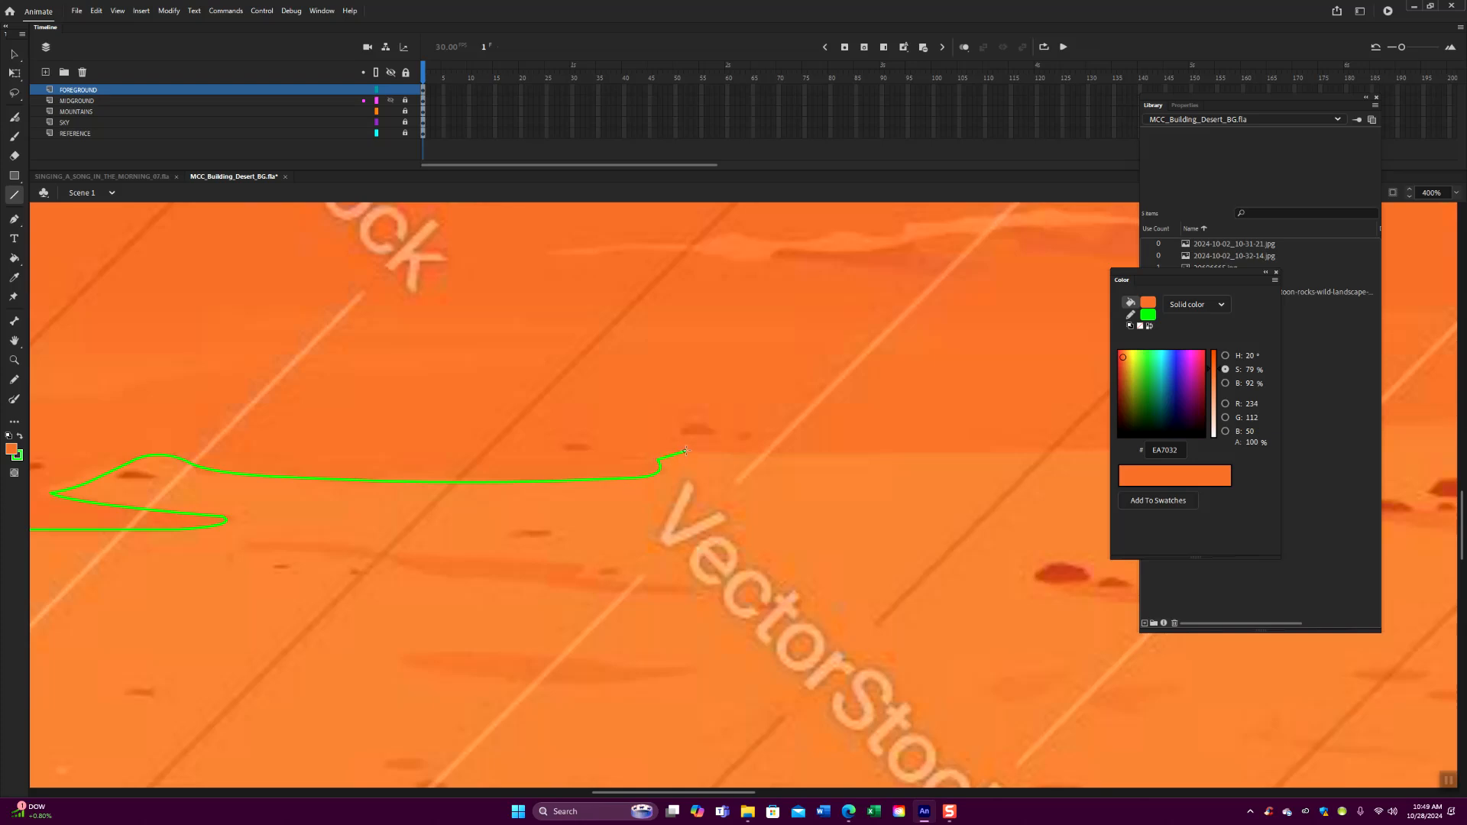
click(12, 55)
drag(588, 517, 324, 485)
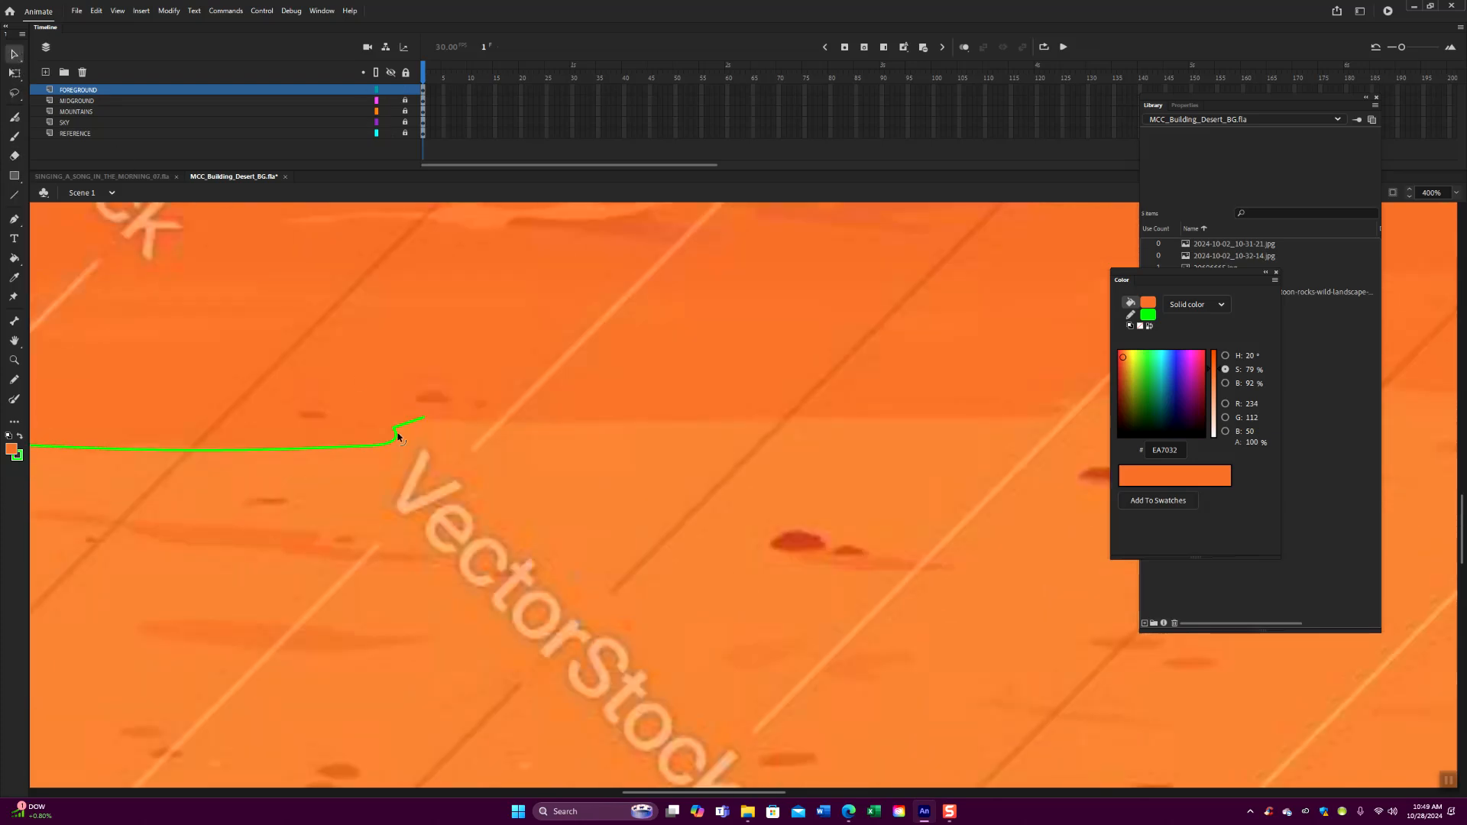
drag(401, 424, 540, 420)
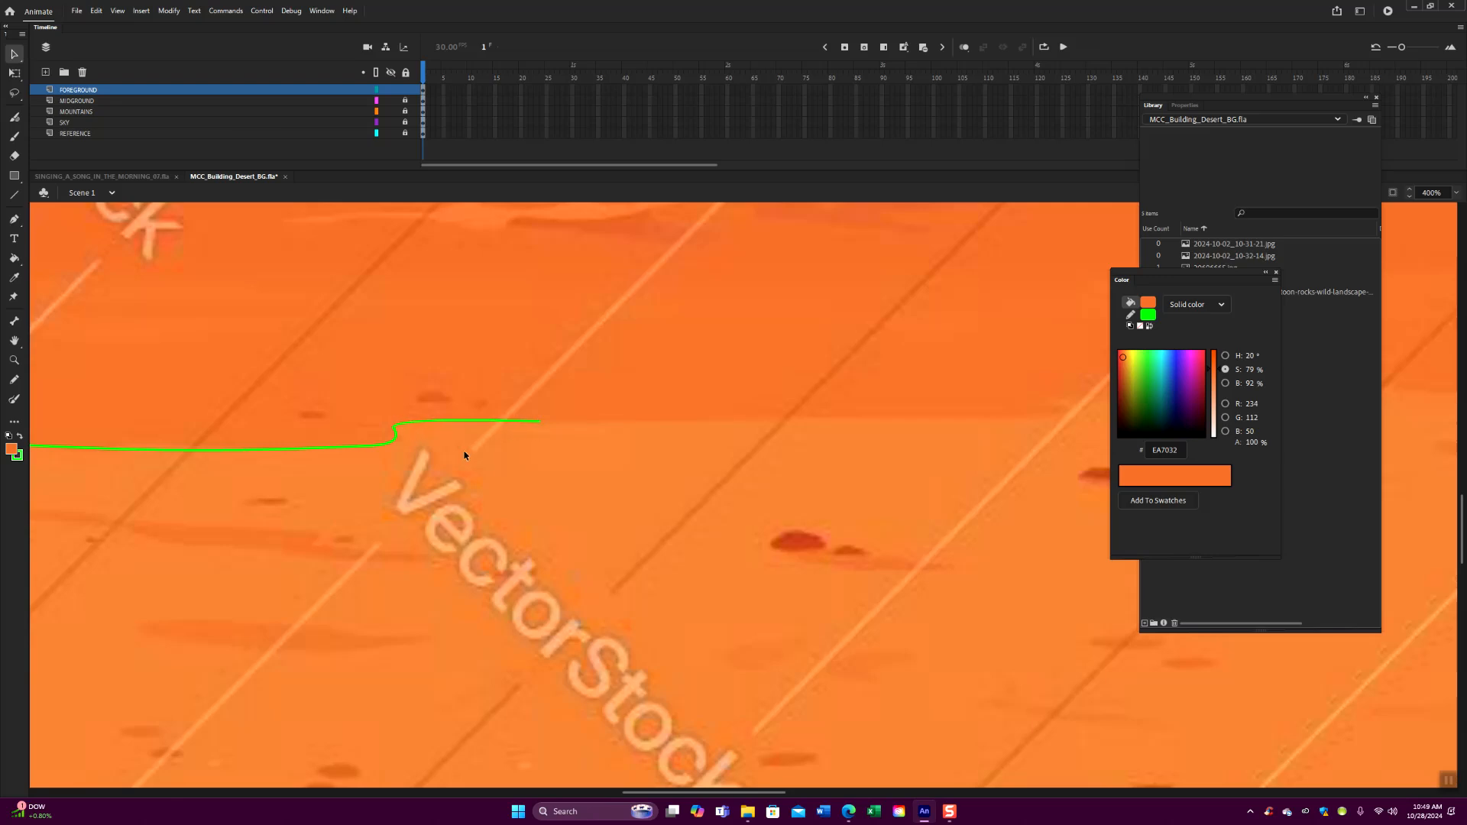
drag(395, 439, 397, 434)
- Draw a long horizontal line from the S-curve along the sand boundary and extend its end farther right
click(14, 195)
drag(540, 420, 869, 419)
mouse_move(768, 497)
mouse_down()
mouse_move(454, 493)
mouse_move(418, 475)
mouse_up()
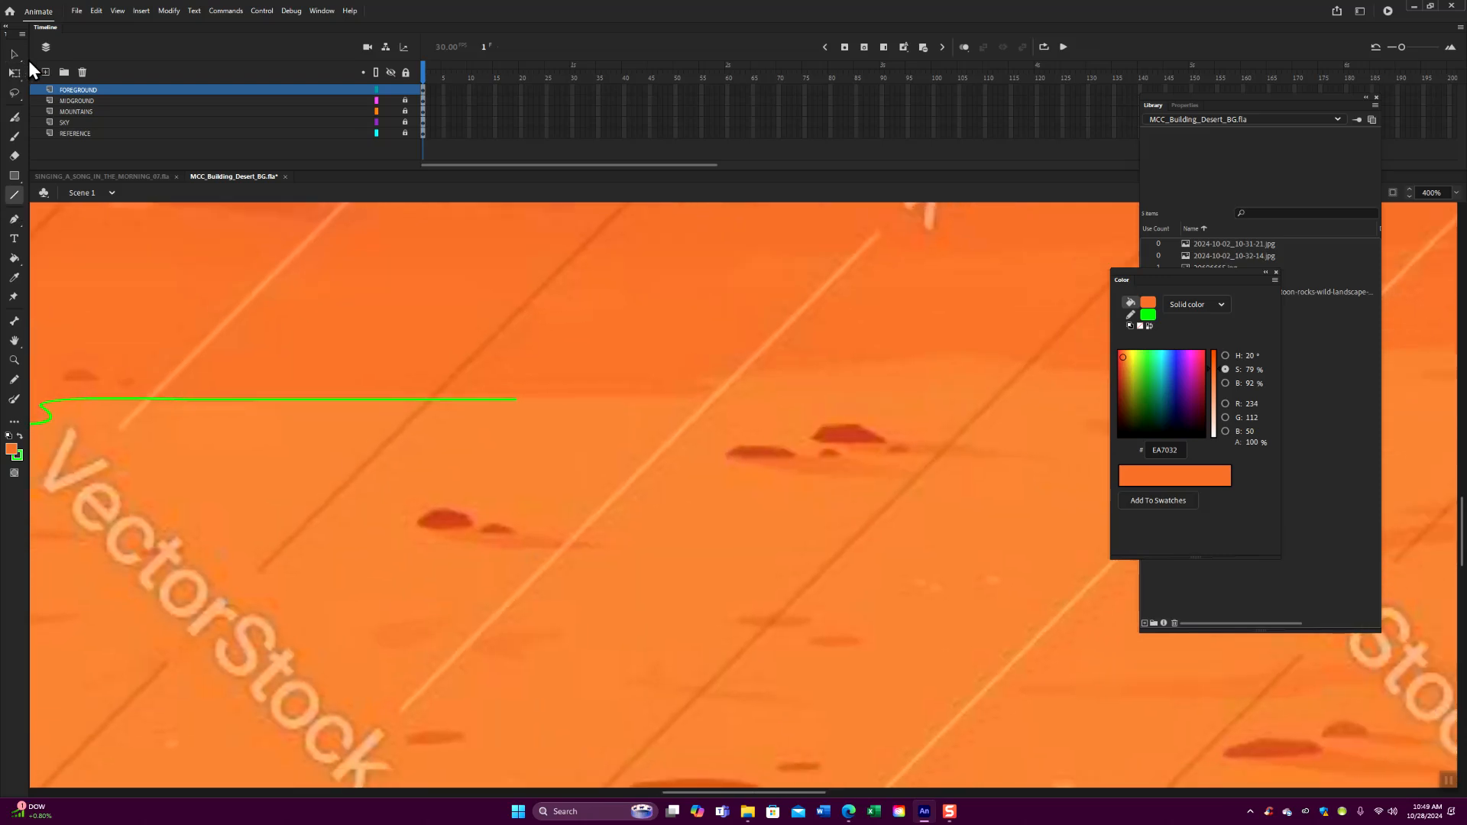
click(15, 54)
drag(513, 399, 692, 399)
- Add a short curved step-up to the foreground edge and a longer, slightly rising line above the pair of dark rocks
click(15, 195)
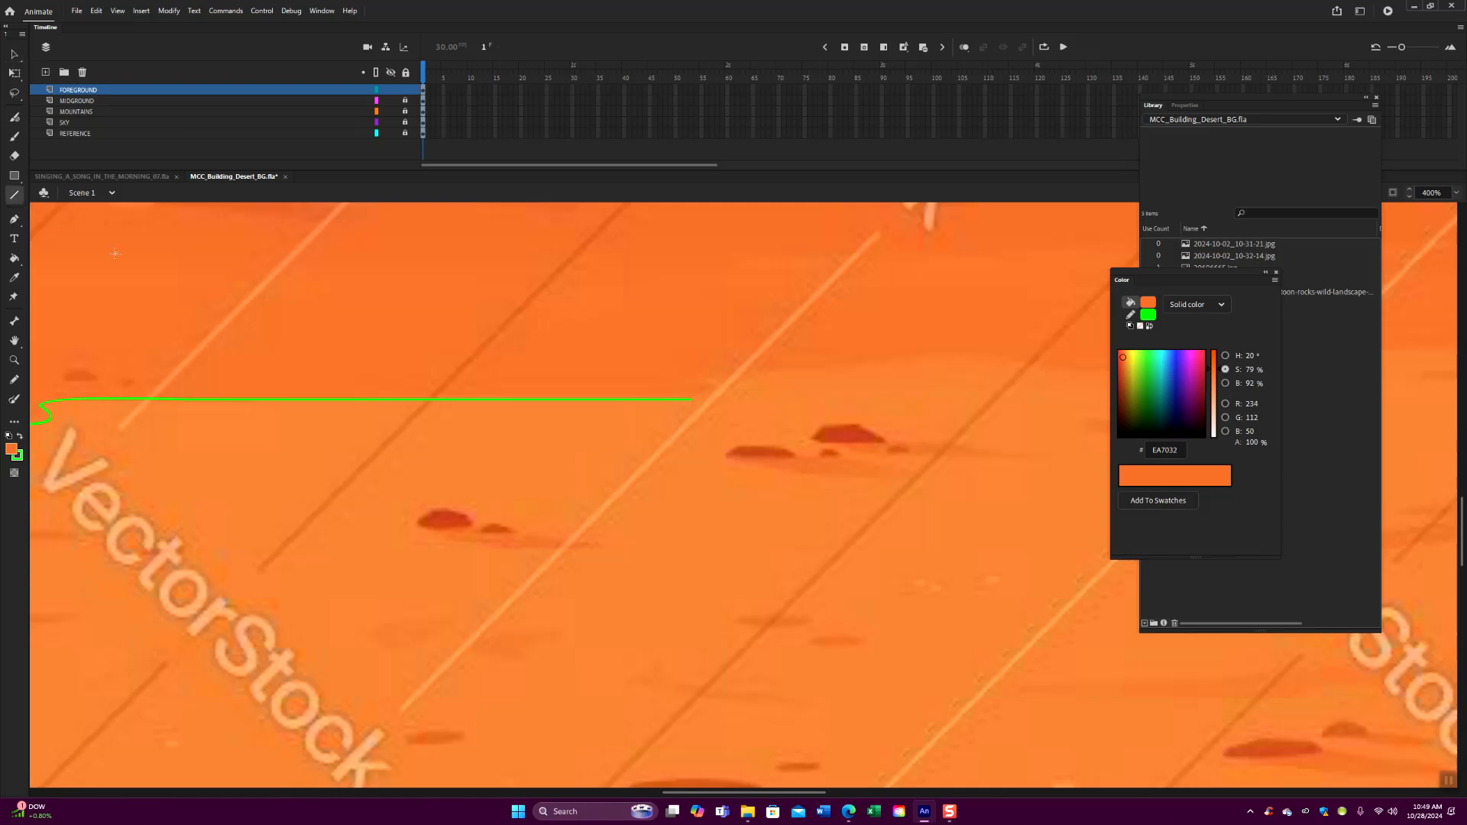
scroll(397, 392, right, 5)
drag(496, 410, 562, 383)
click(15, 55)
drag(530, 396, 819, 369)
- Bend the slightly rising line above the dark rocks into a gentle upward arch along the sand boundary
click(14, 196)
key(v)
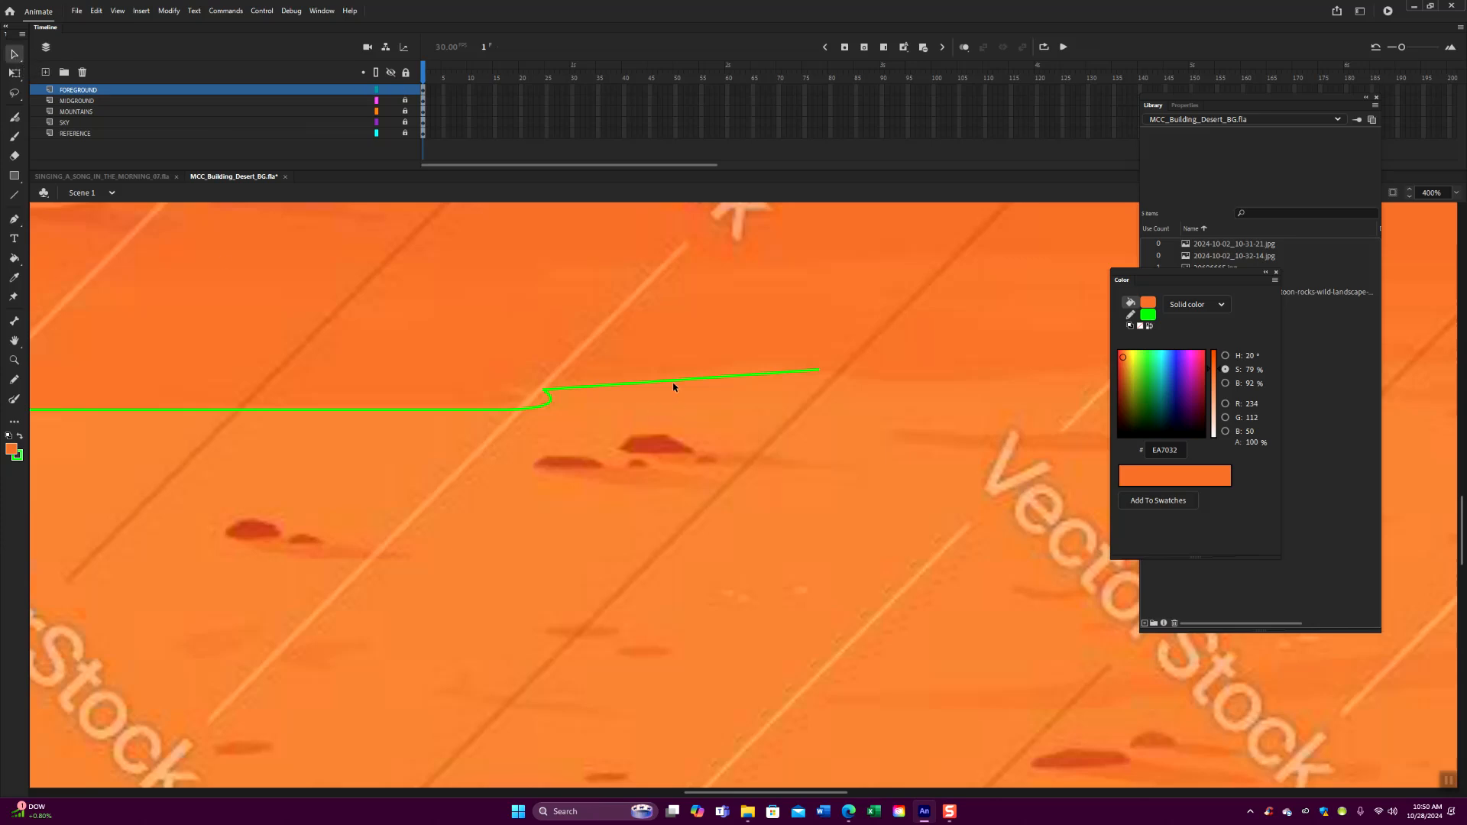
drag(667, 378, 600, 371)
drag(824, 470, 452, 457)
click(445, 356)
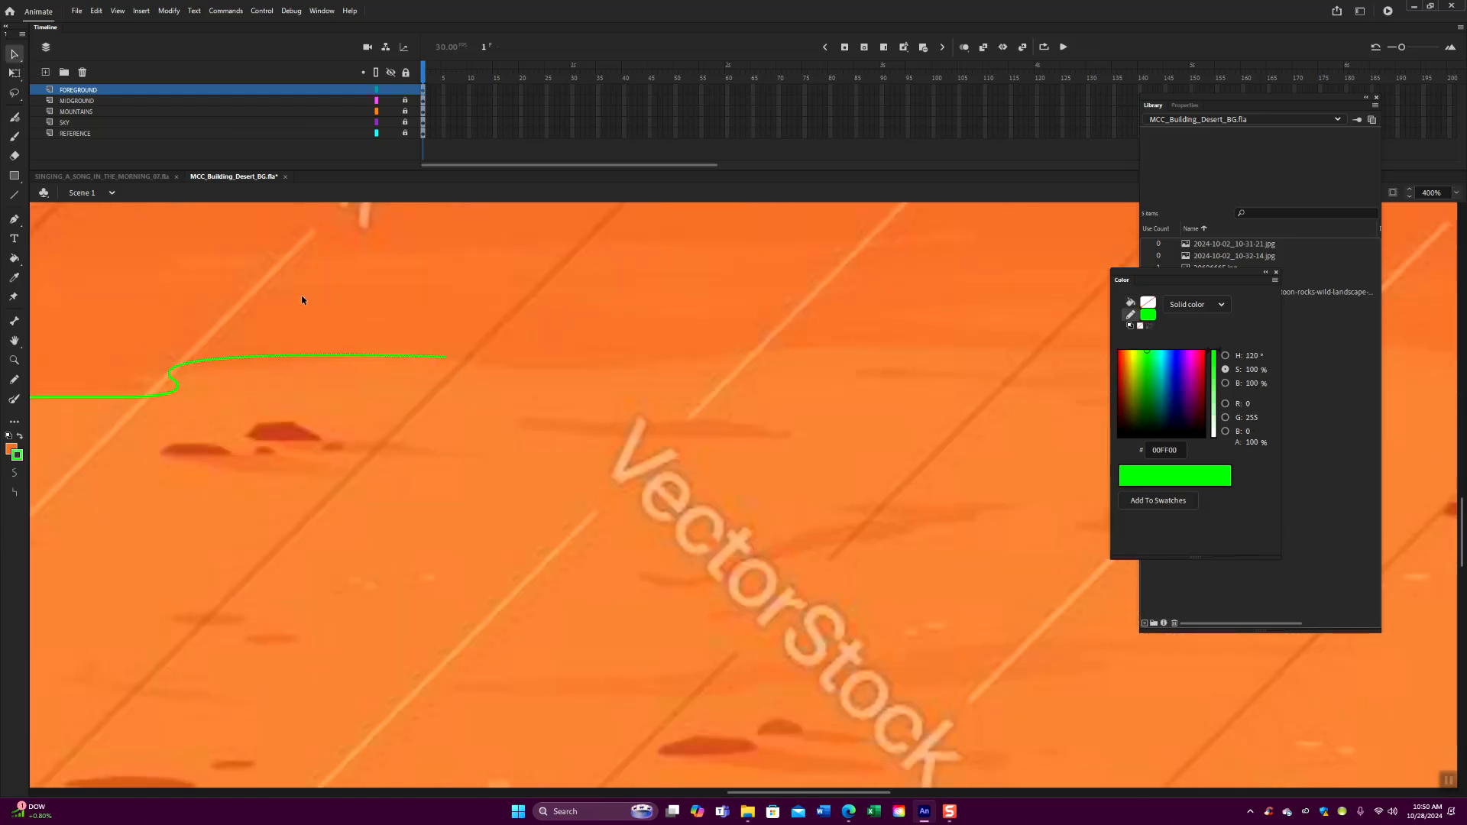
- Continue the foreground edge past the arch with lines bent into a shallow dip, adjusting the joint for a smooth transition
click(14, 195)
drag(445, 356, 509, 370)
drag(601, 373, 625, 370)
click(14, 53)
drag(550, 368, 688, 357)
drag(446, 356, 457, 360)
click(14, 195)
drag(577, 423, 394, 413)
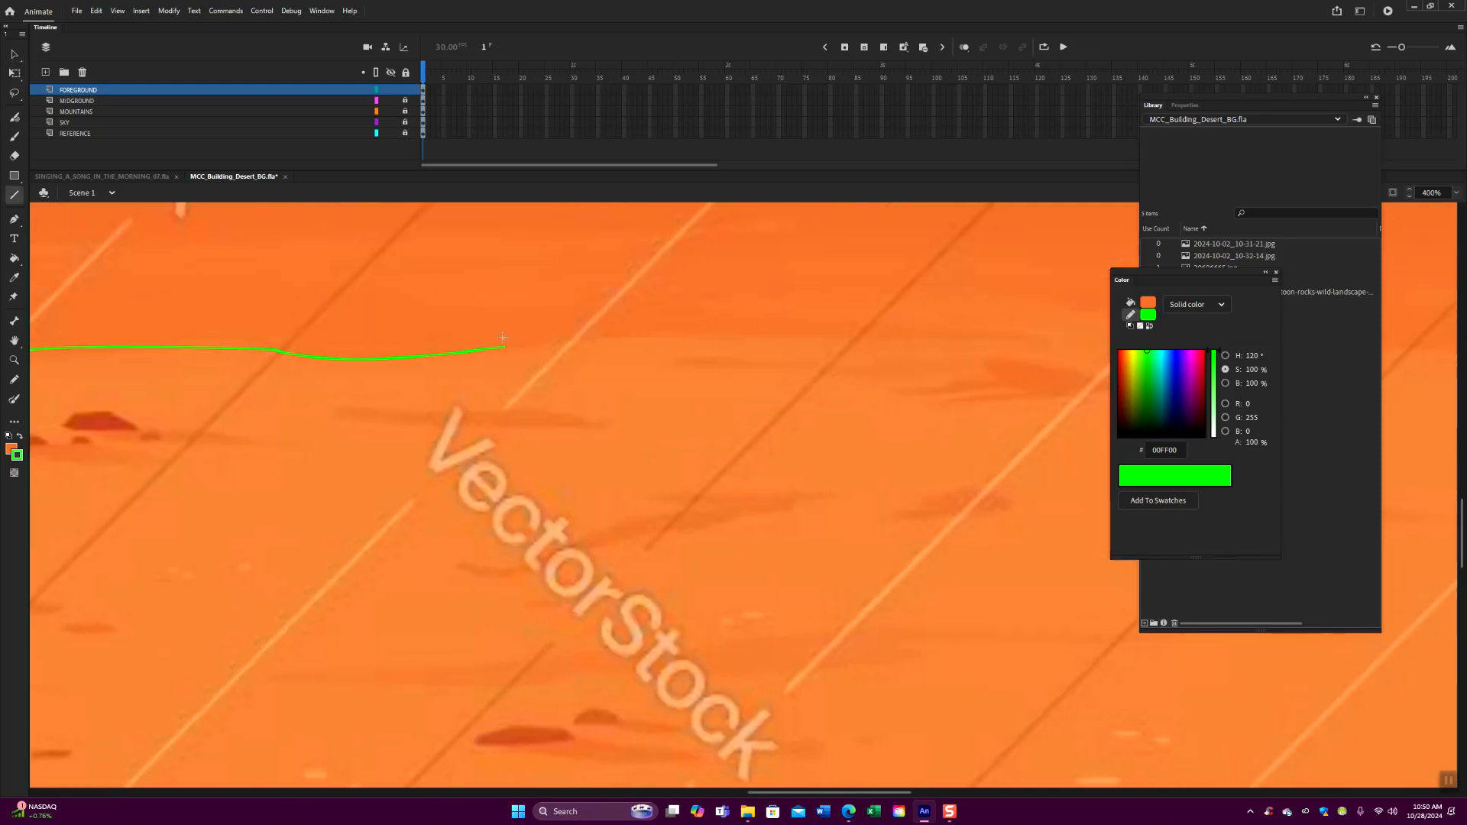
- Draw a longer horizontal line from the dip's raised end and bend it upward into a gentle hump
drag(500, 347, 780, 347)
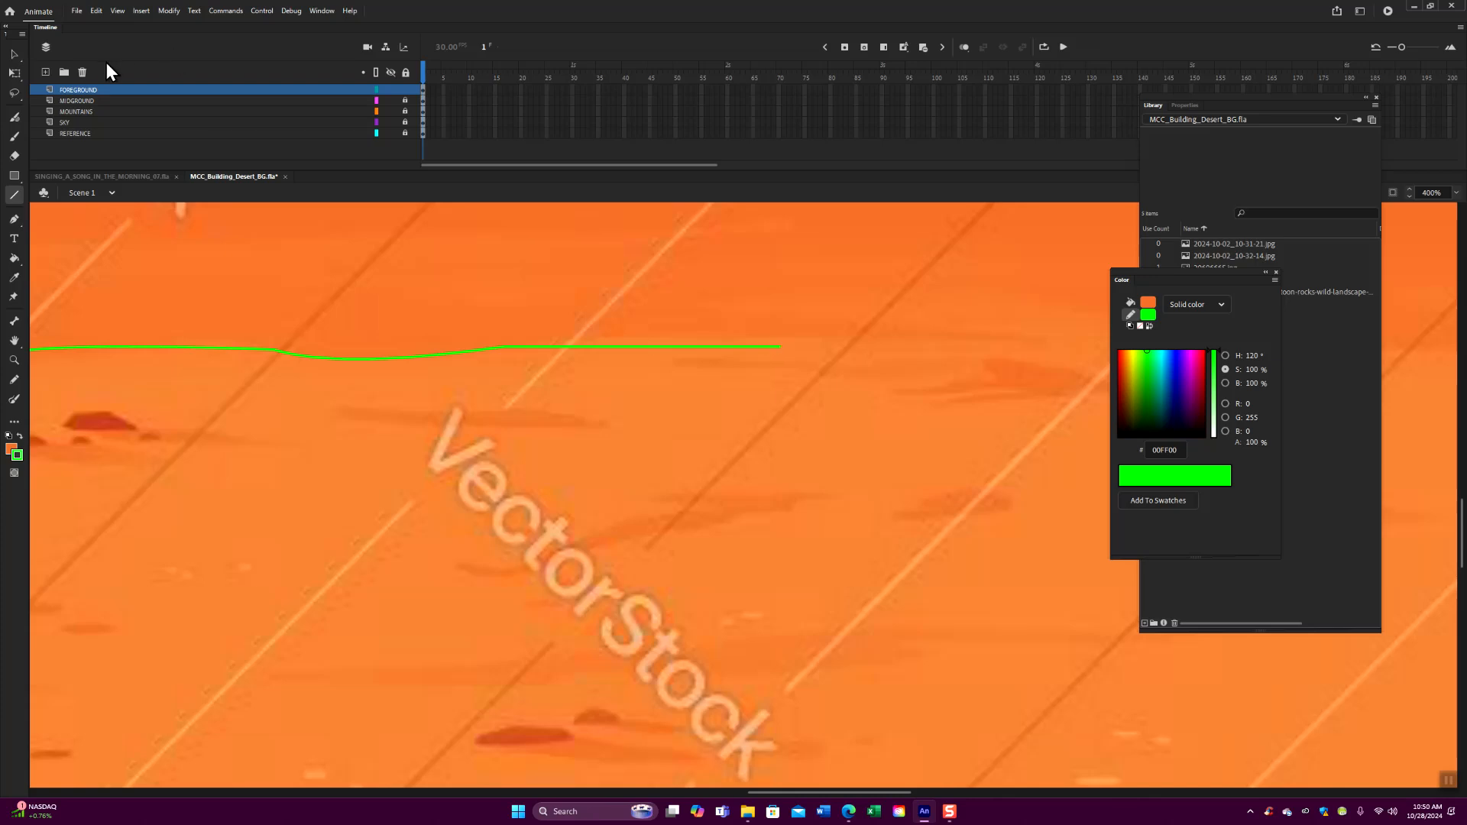
click(13, 54)
drag(641, 351, 642, 332)
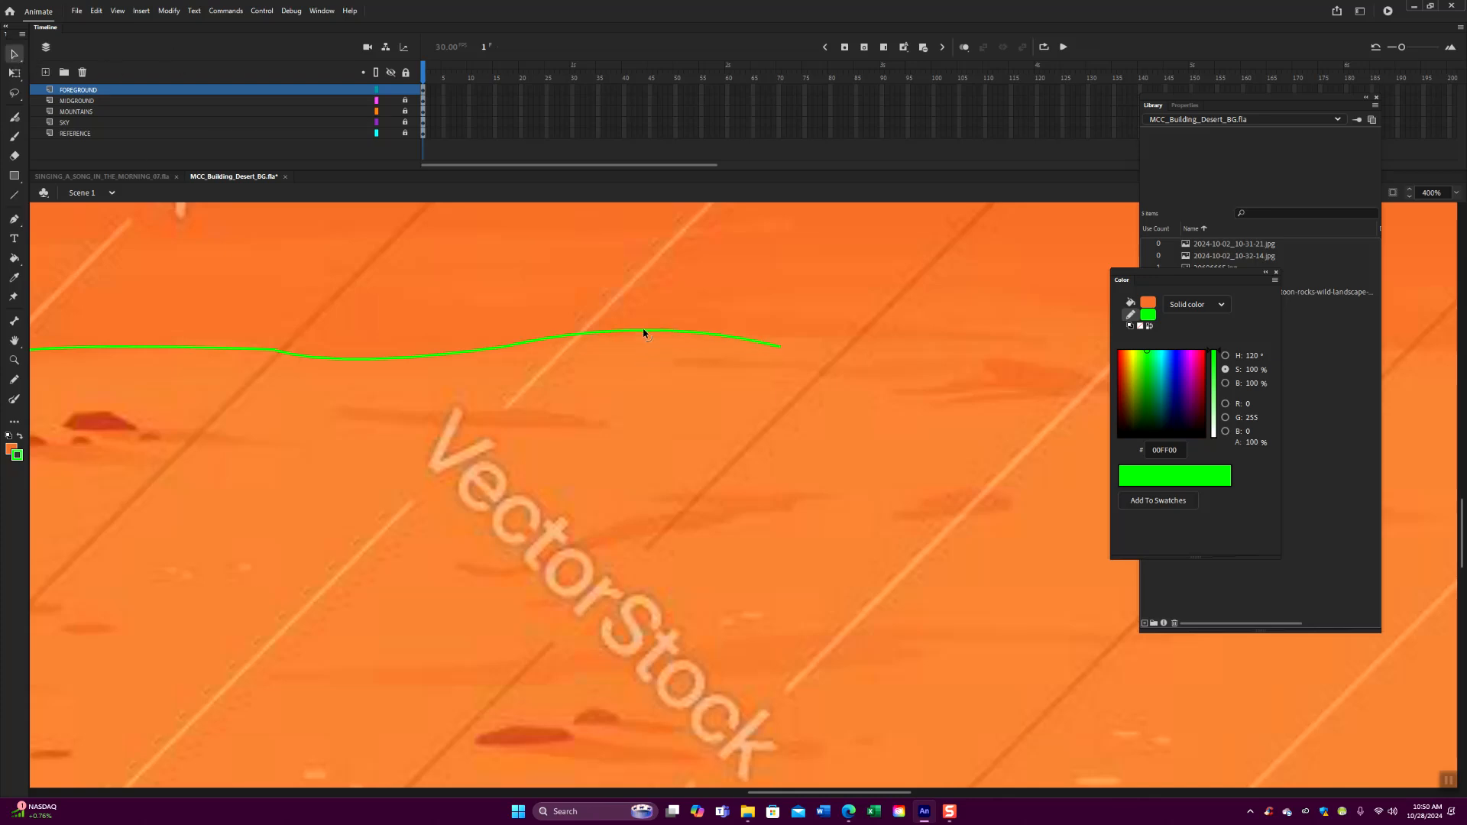
drag(780, 346, 798, 343)
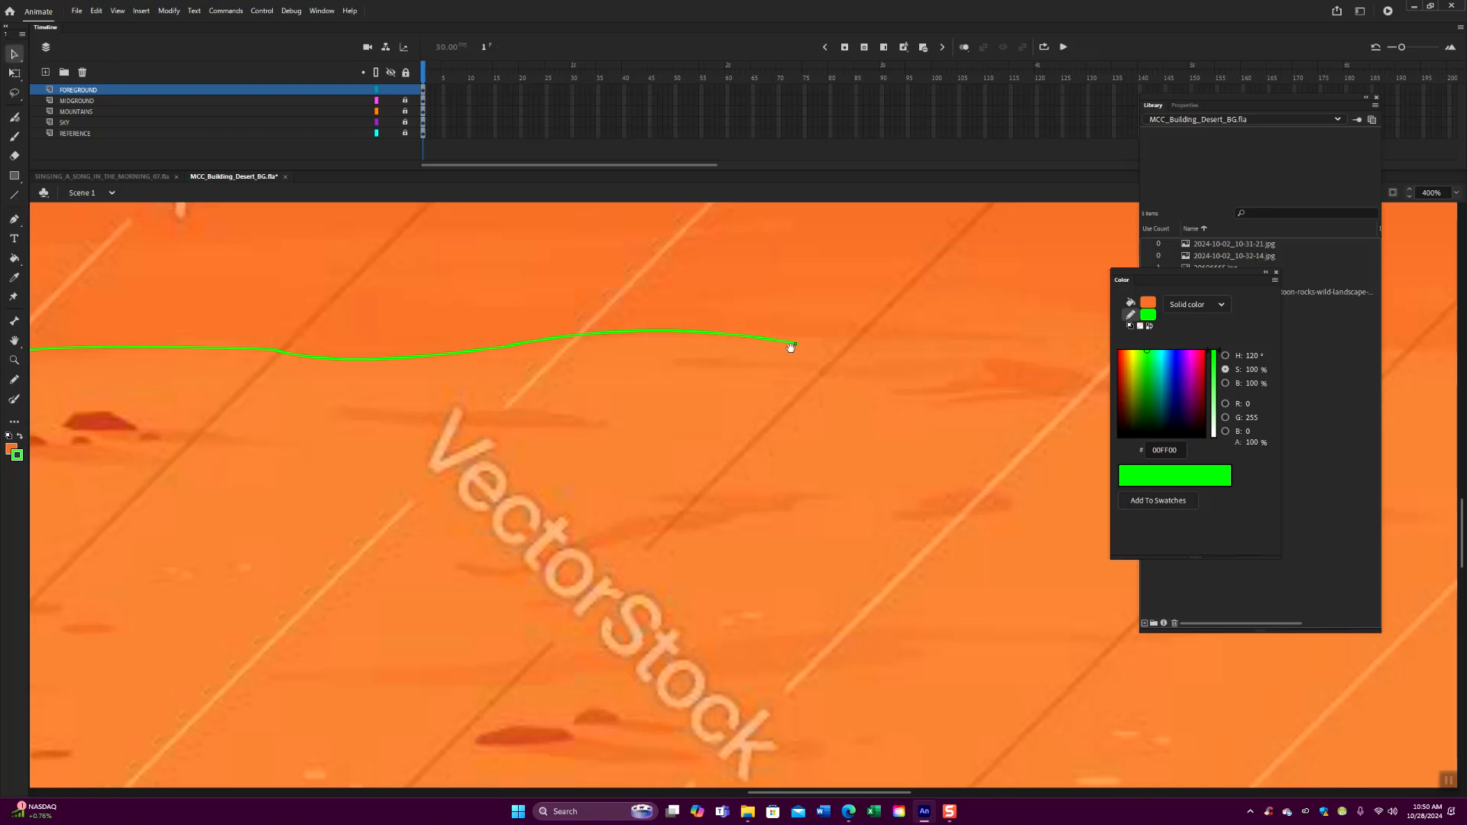
drag(658, 431, 422, 450)
- Draw a short line from the hump's end and bend it into a shallow dip with a raised end
click(15, 197)
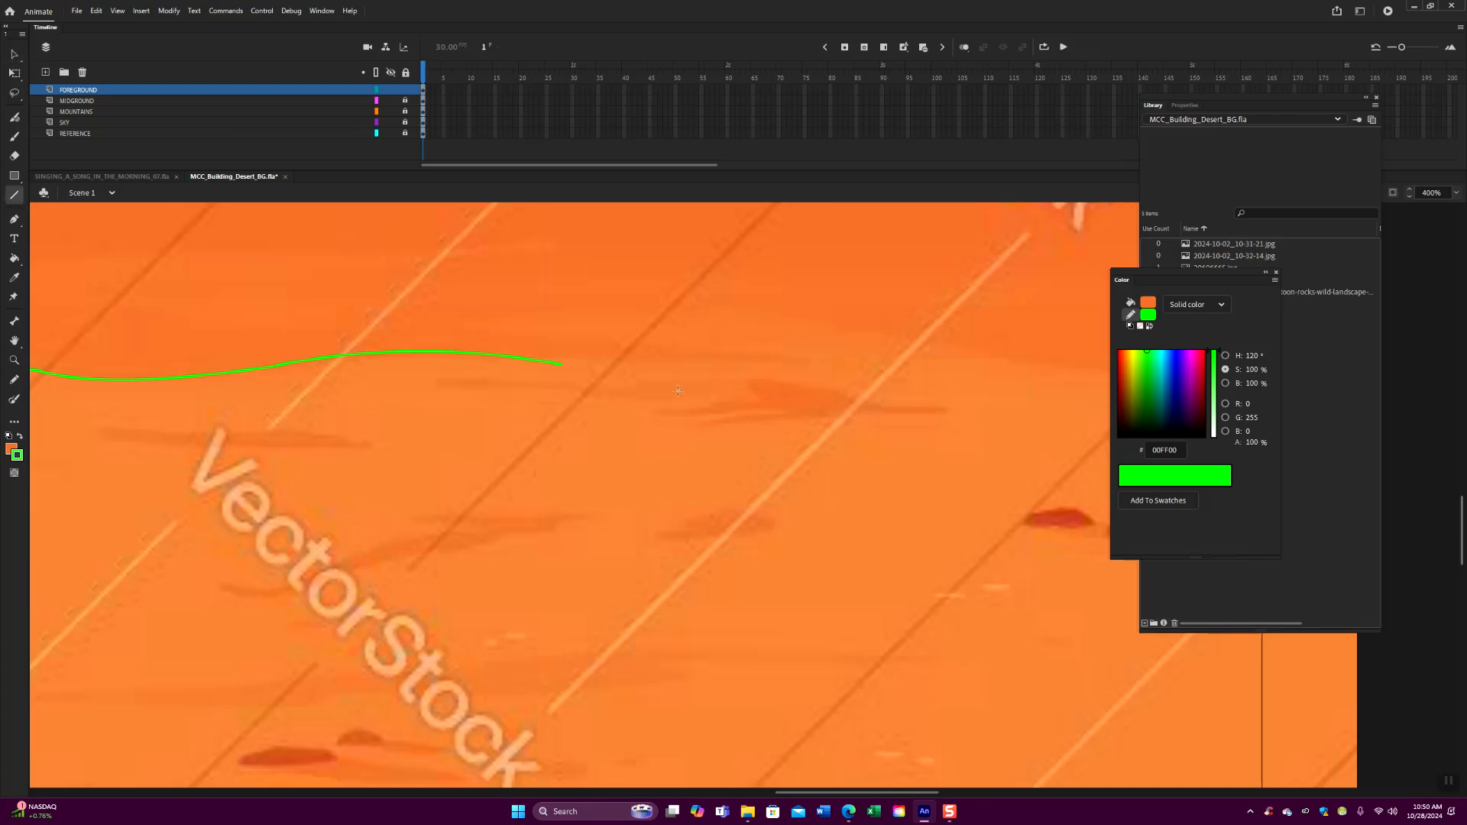
drag(561, 367, 729, 353)
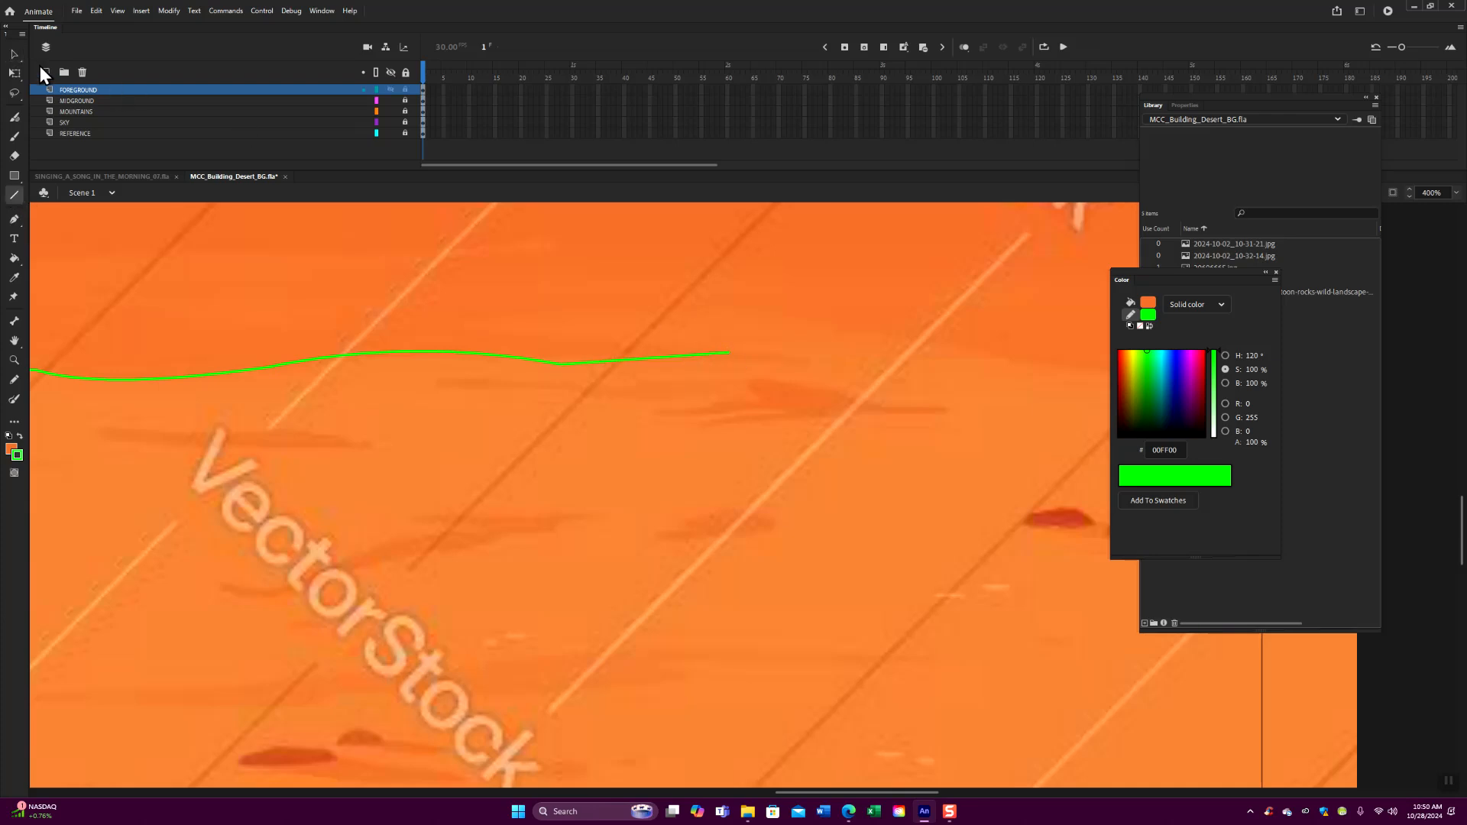
click(15, 54)
drag(643, 364, 739, 348)
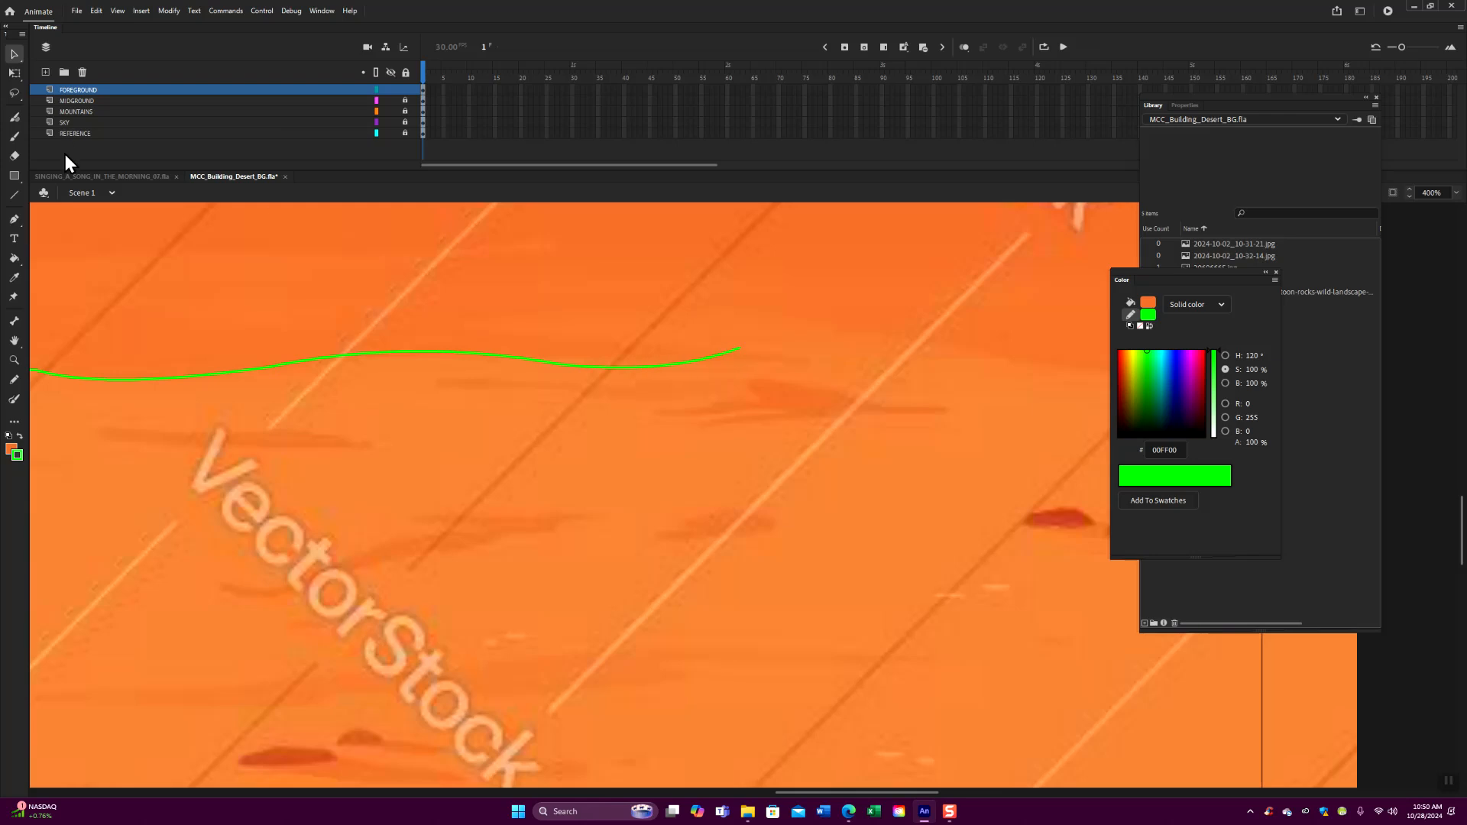
- Draw another edge segment from the raised end, arch it upward and extend its far end slightly
click(15, 194)
scroll(491, 491, right, 5)
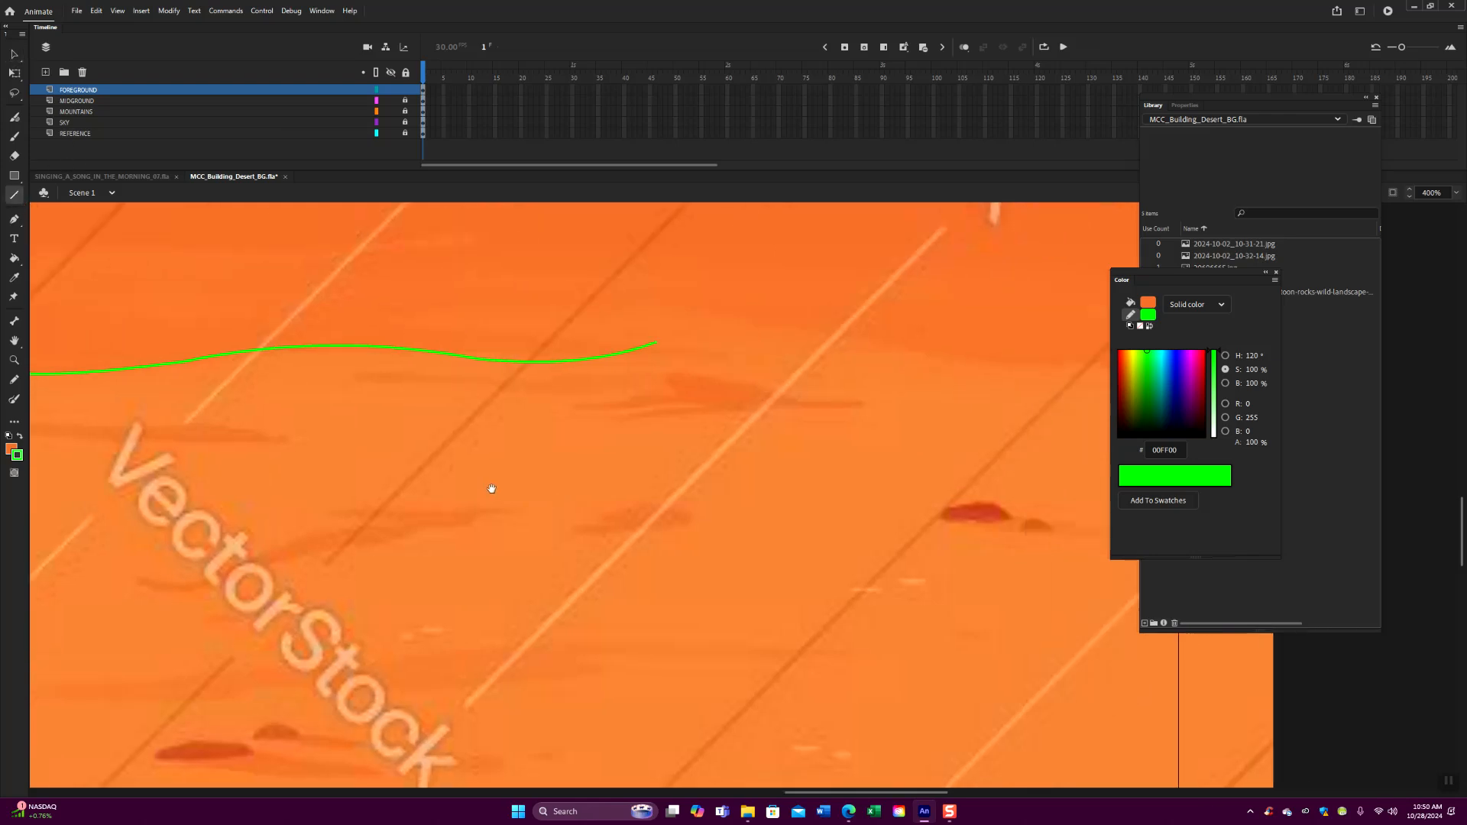
drag(560, 331, 774, 339)
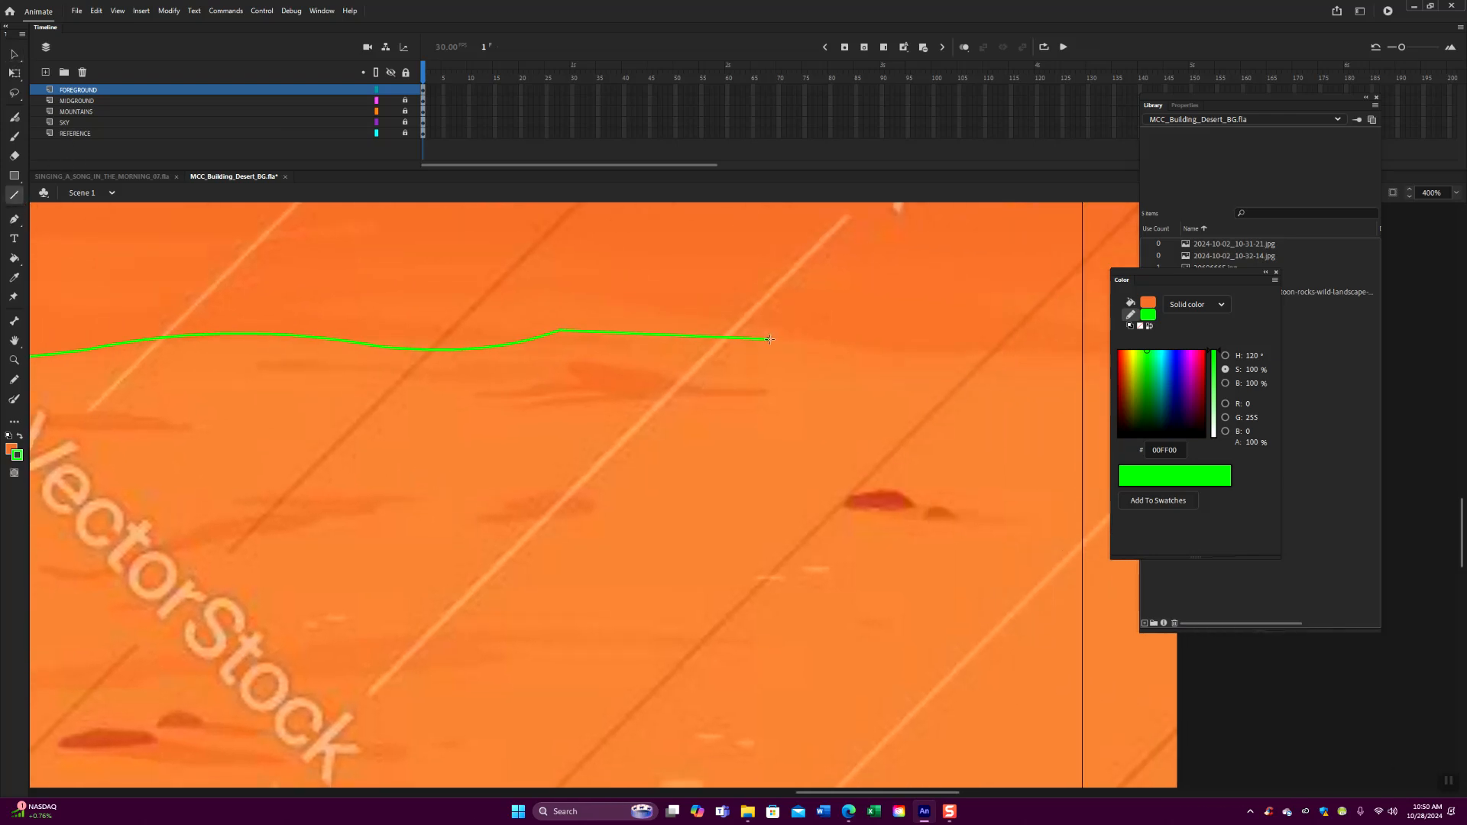
click(16, 57)
drag(658, 337, 664, 316)
drag(778, 343, 801, 339)
- Draw the last edge segment past the reference image's right border and bend it slightly along the sand
click(15, 195)
scroll(484, 489, right, 5)
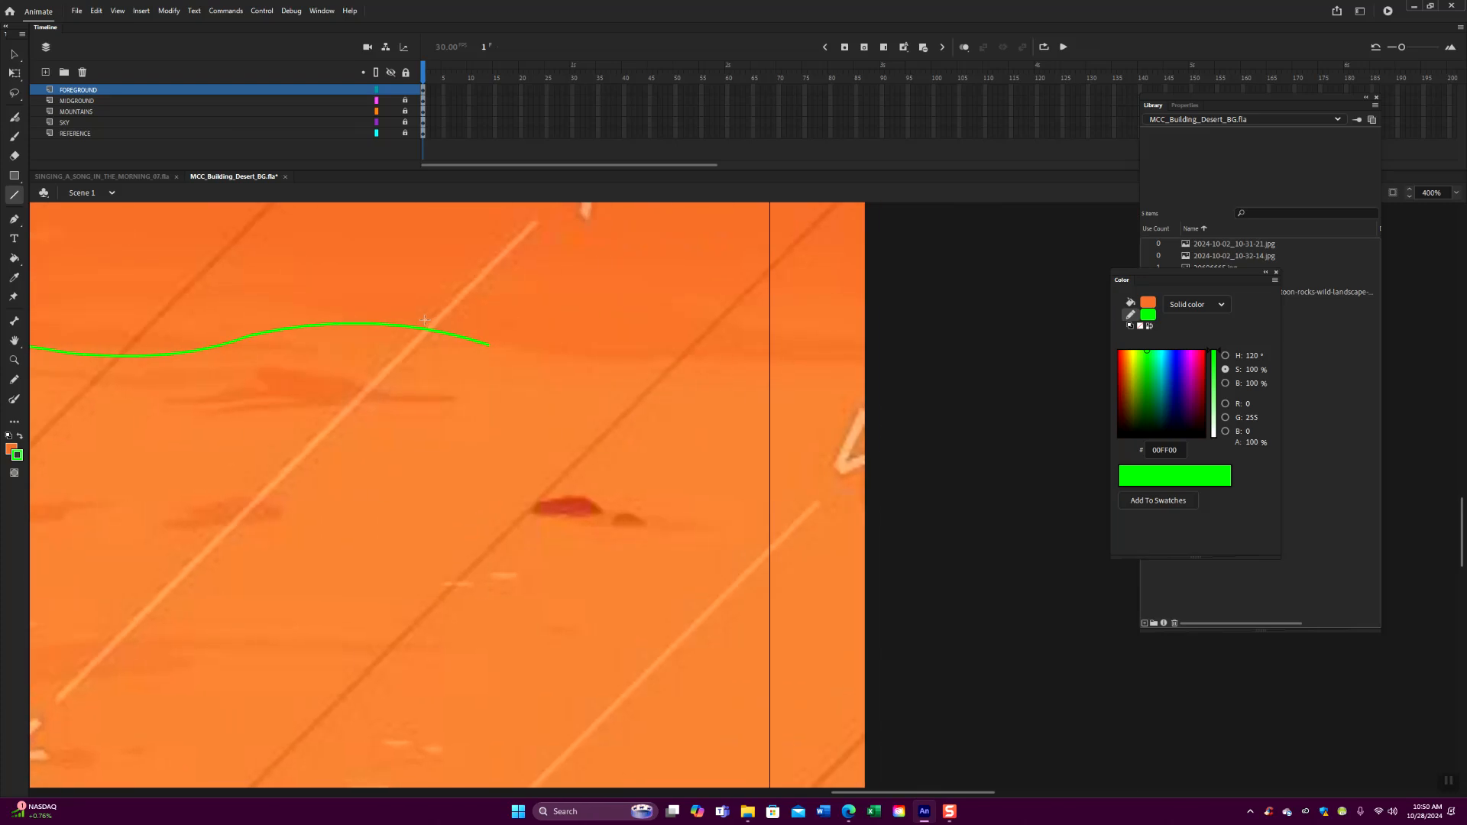
drag(491, 346, 902, 365)
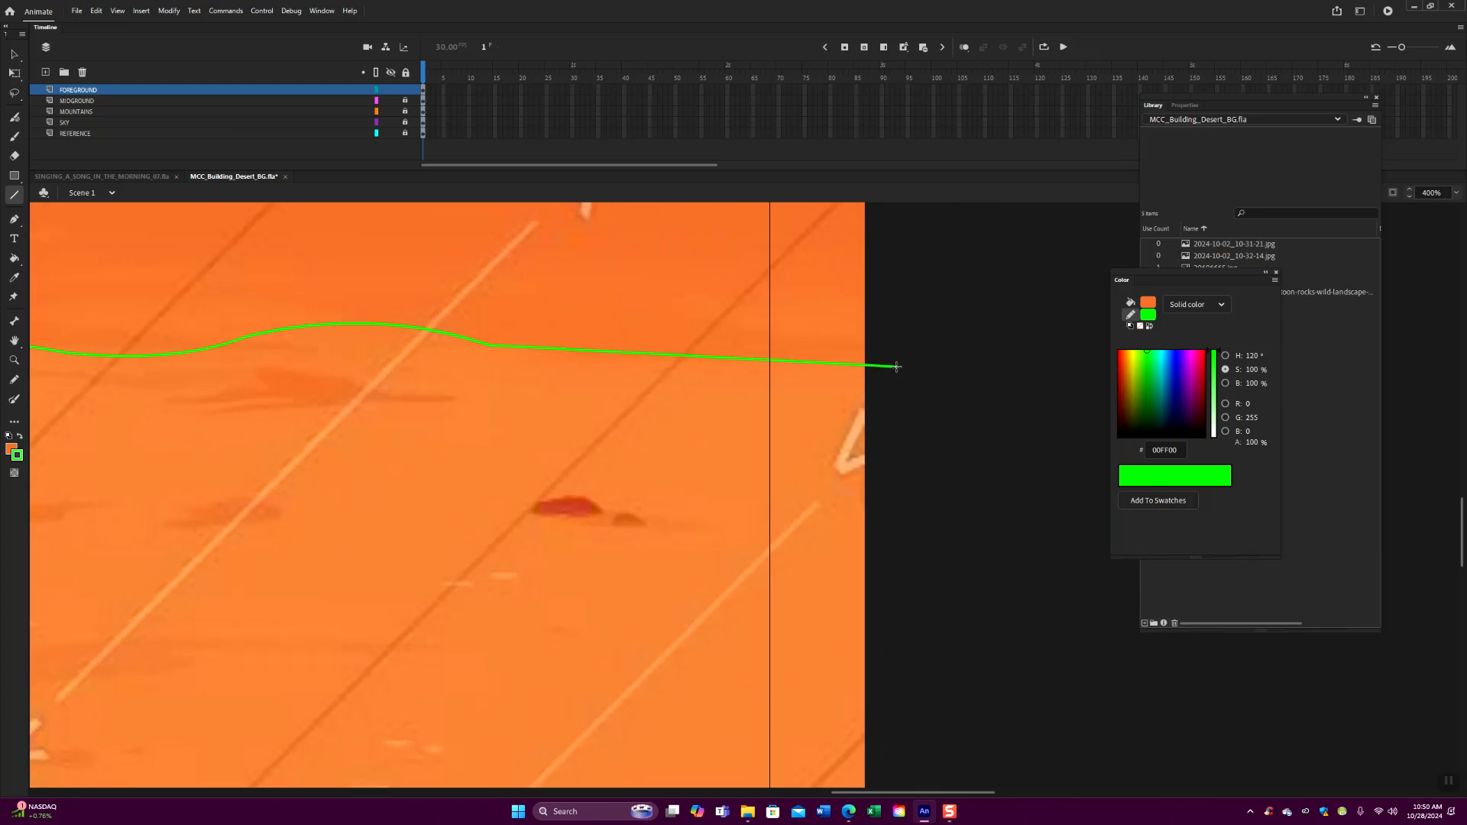
click(14, 55)
drag(672, 358, 676, 363)
- Close the foreground outline with straight lines down both sides and along the bottom, outside the stage frame
key(ctrl+minus)
key(ctrl+minus)
drag(565, 518, 726, 476)
click(14, 195)
mouse_move(153, 453)
mouse_down()
mouse_move(153, 618)
mouse_move(543, 638)
mouse_up()
drag(718, 637, 943, 427)
- Sample the light sand color EB823B from the reference and fill the closed foreground outline with it
click(13, 277)
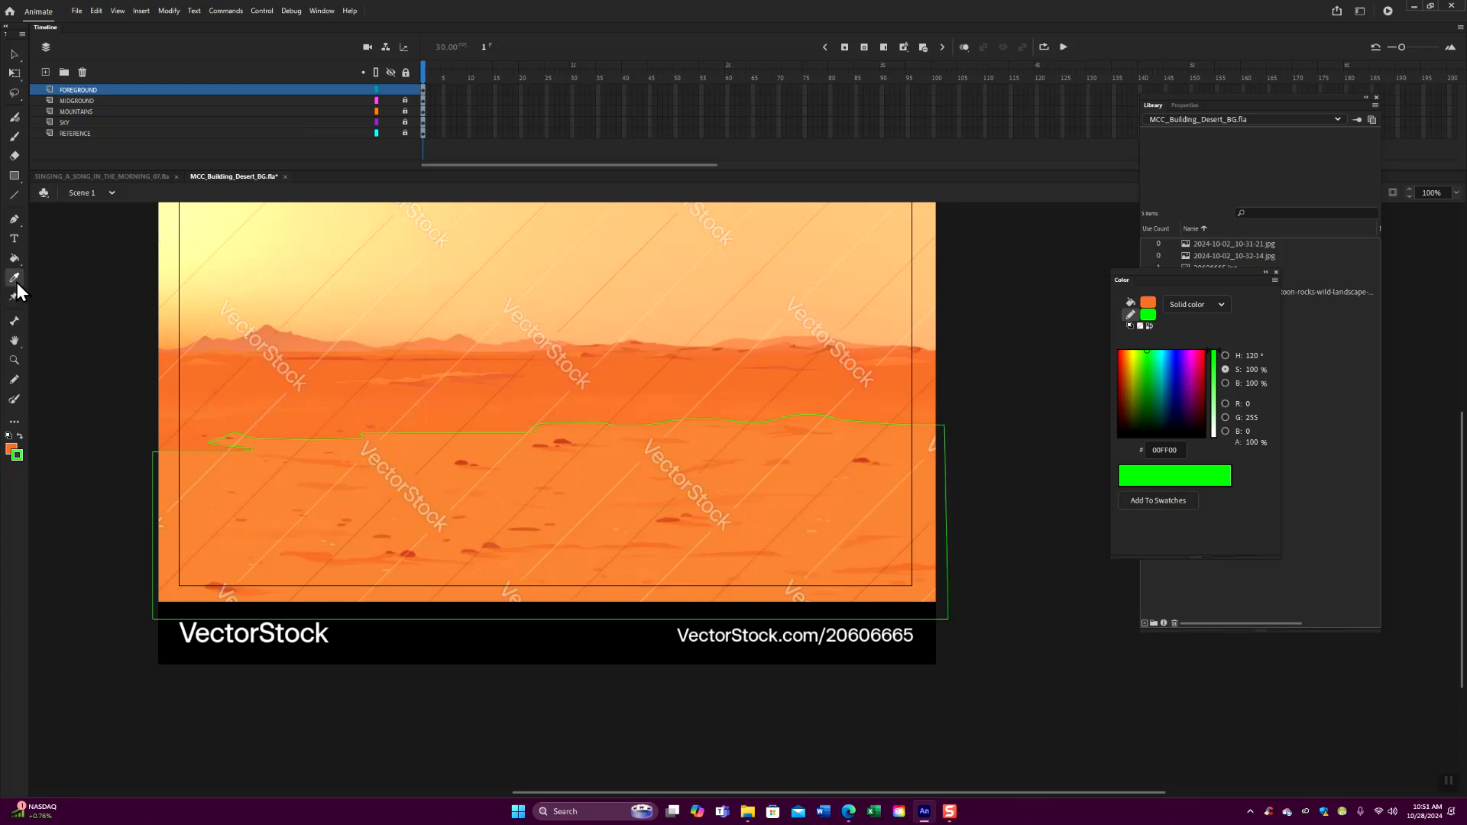
click(430, 479)
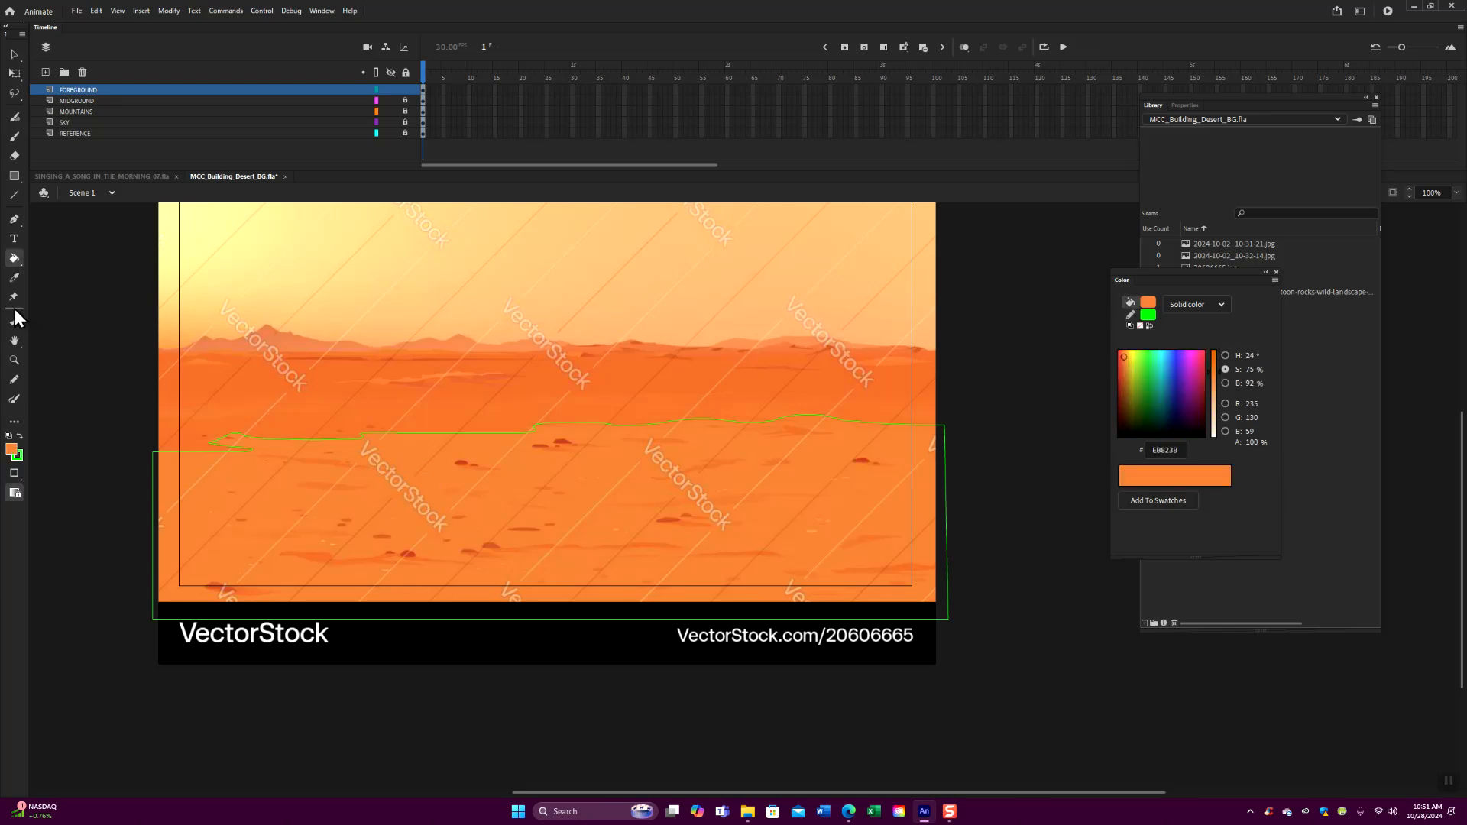
click(14, 277)
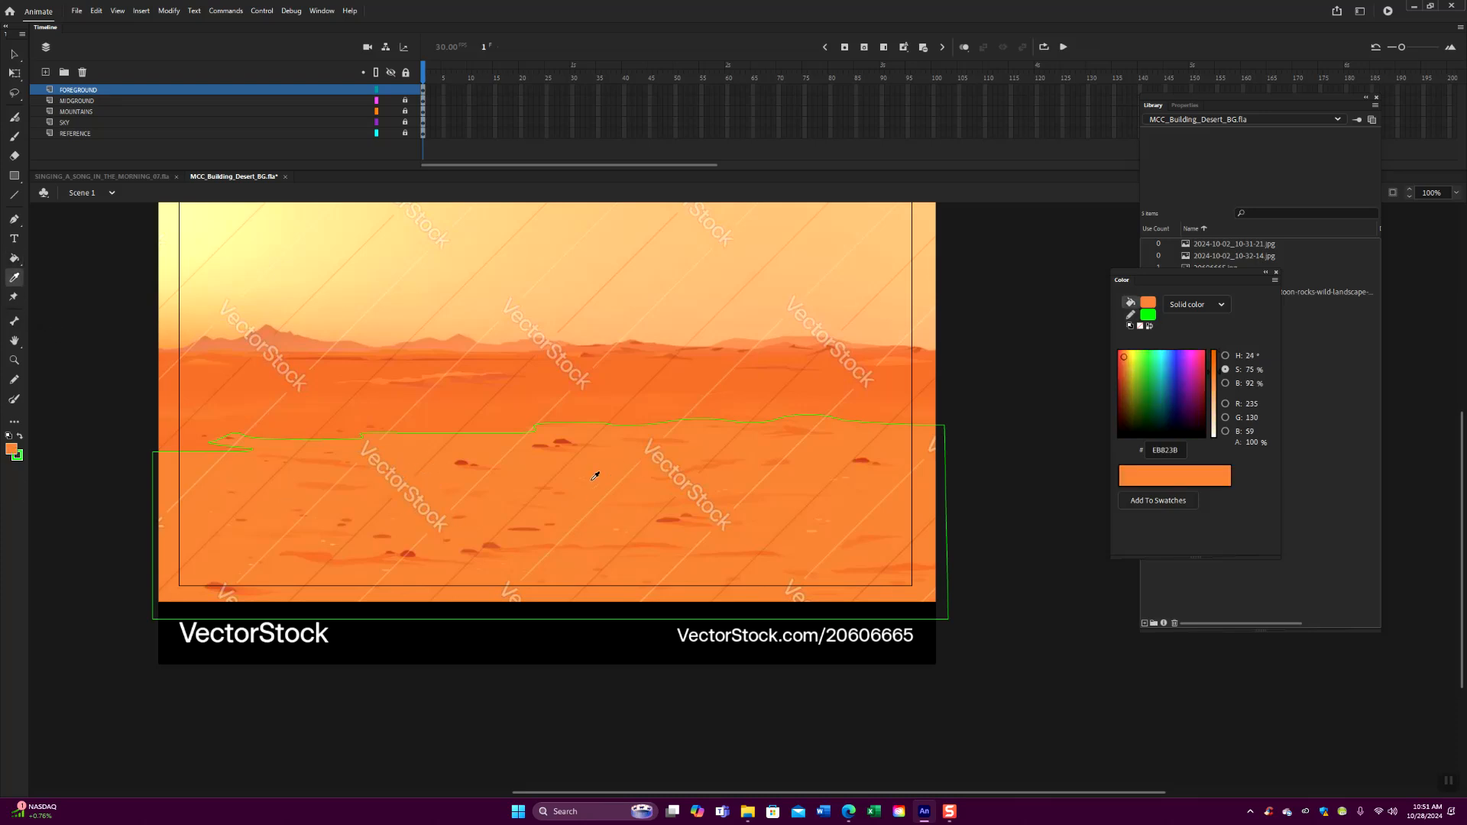
click(525, 482)
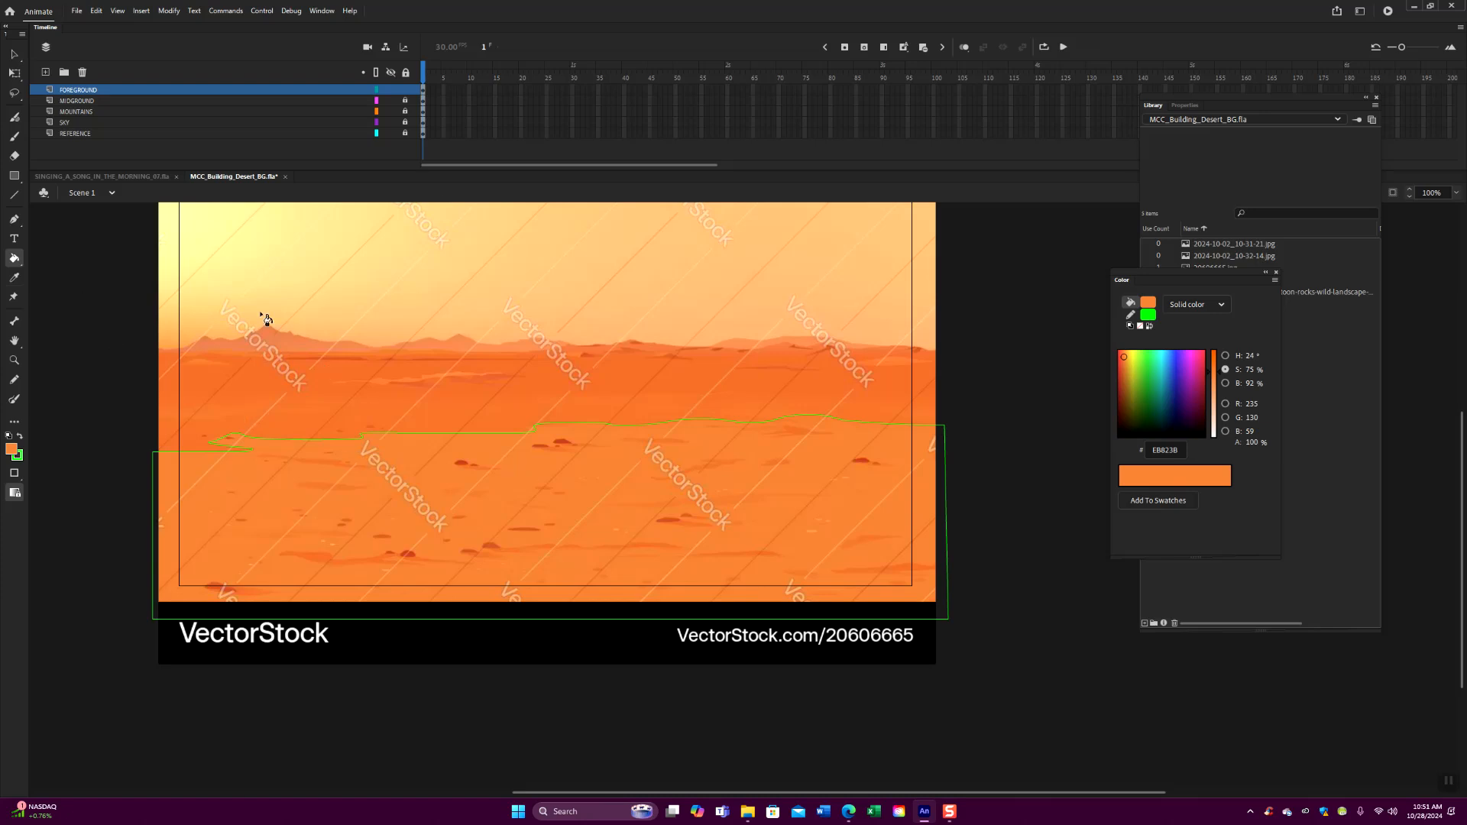
click(360, 524)
- Delete the green outline around the filled foreground shape
click(13, 54)
double_click(654, 620)
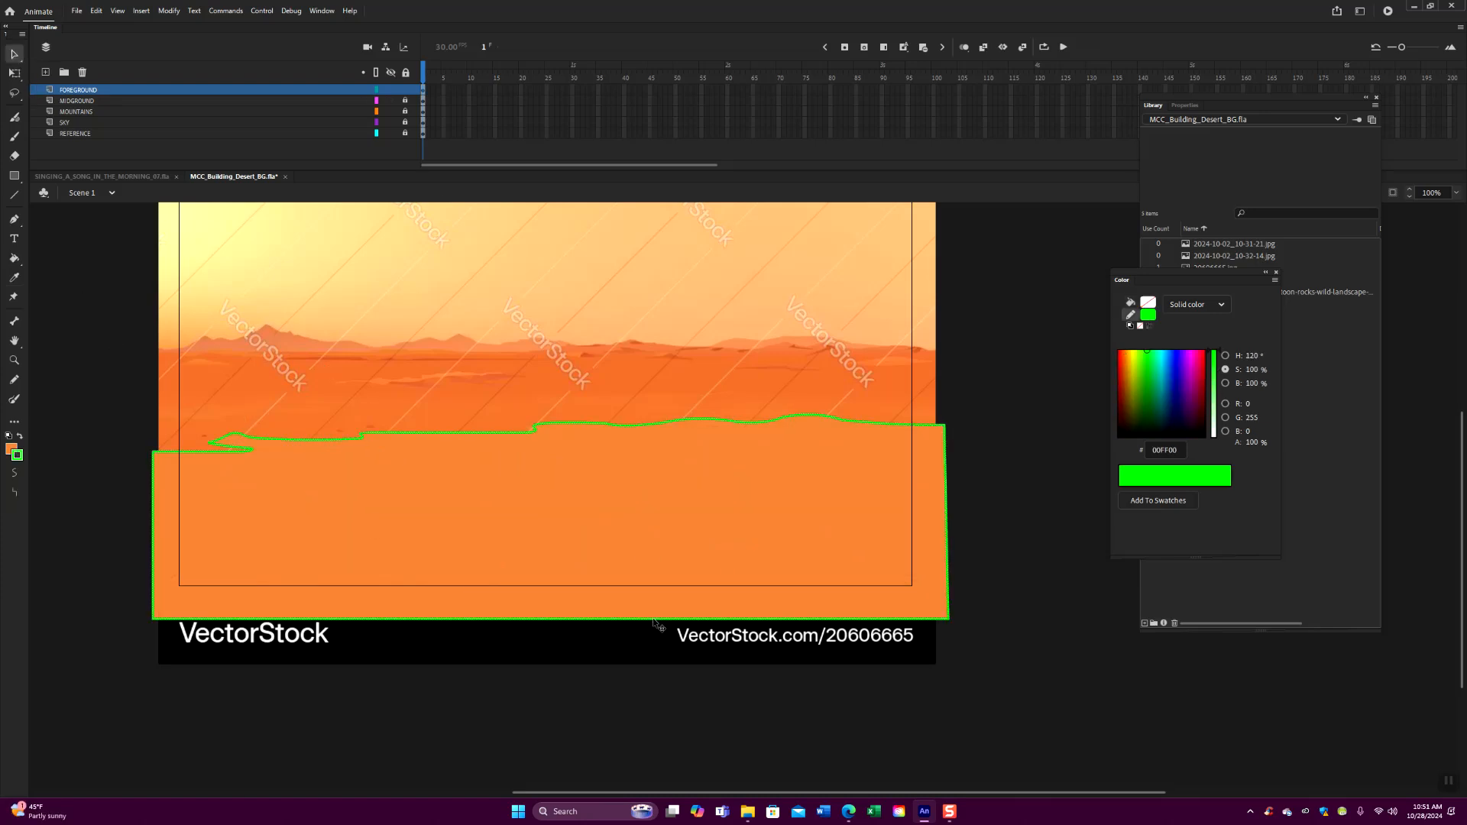
key(Delete)
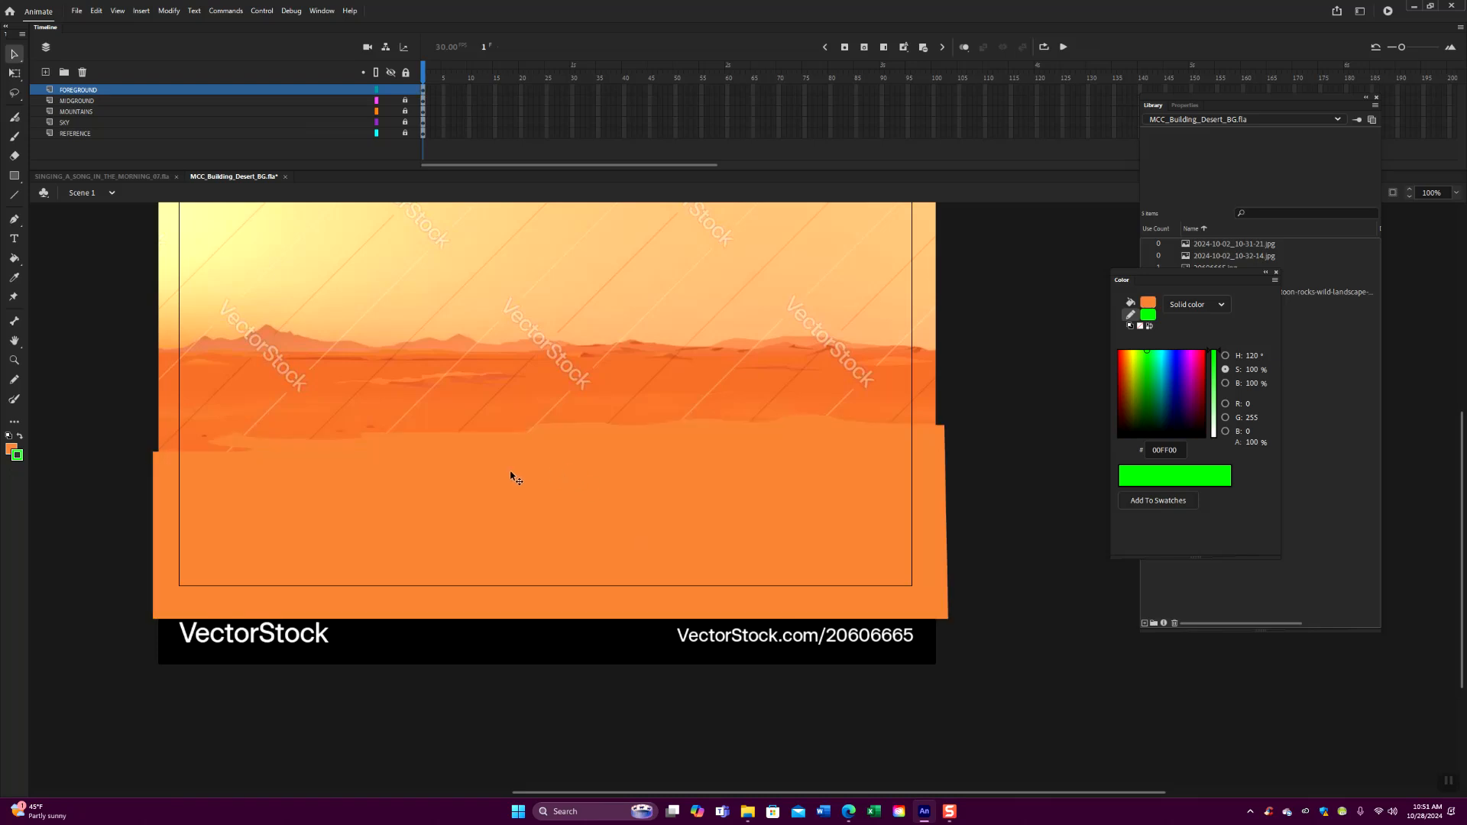
- Unlock the midground, mountains and sky layers and move the midground band onto the stage behind the foreground
key(ctrl+minus)
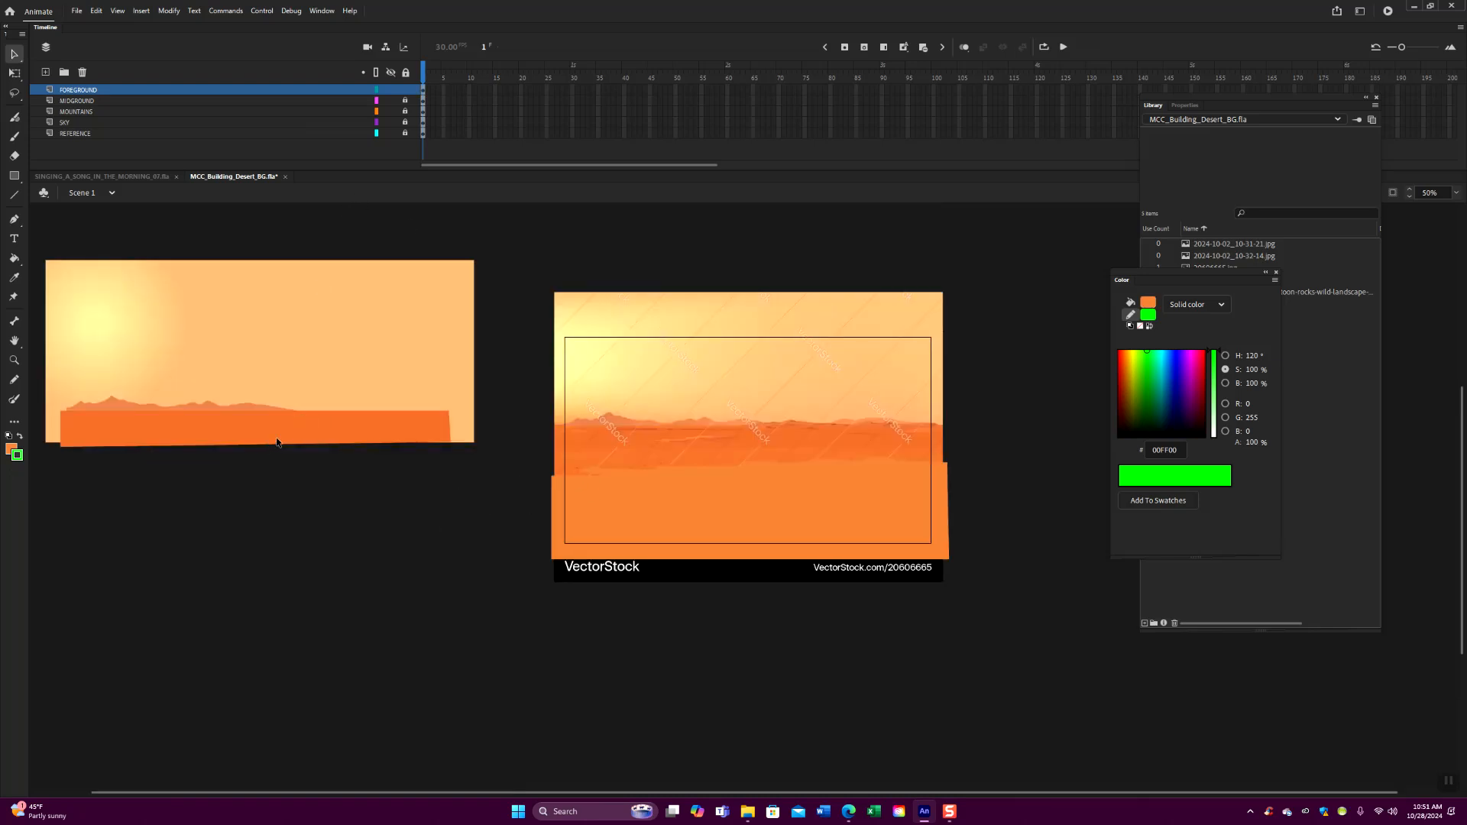
drag(407, 100, 406, 123)
key(ctrl+a)
click(304, 530)
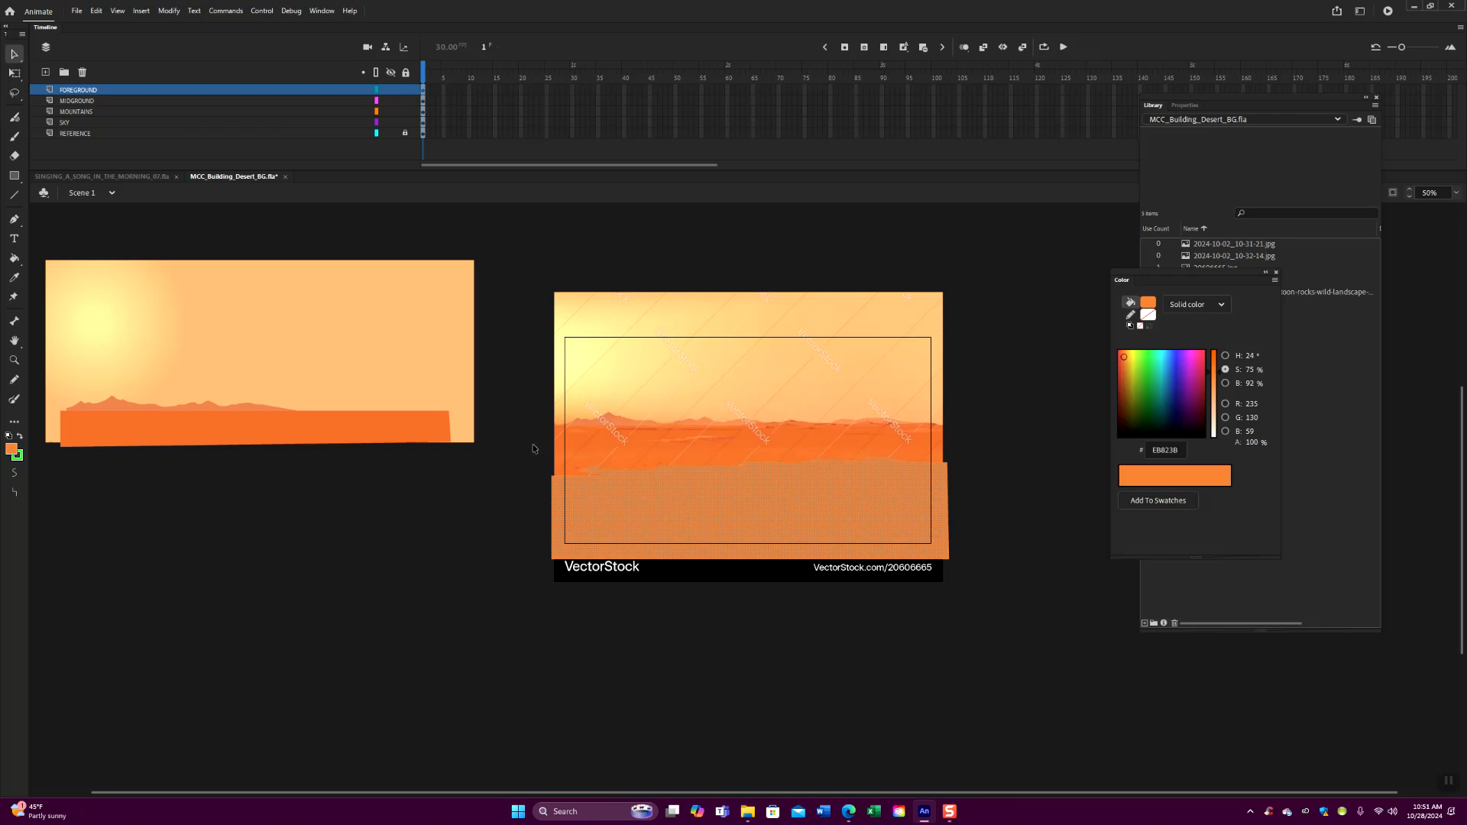
click(534, 448)
drag(397, 432, 890, 454)
- Move the mountain range and the sky onto the stage, lining them up with the reference
click(243, 417)
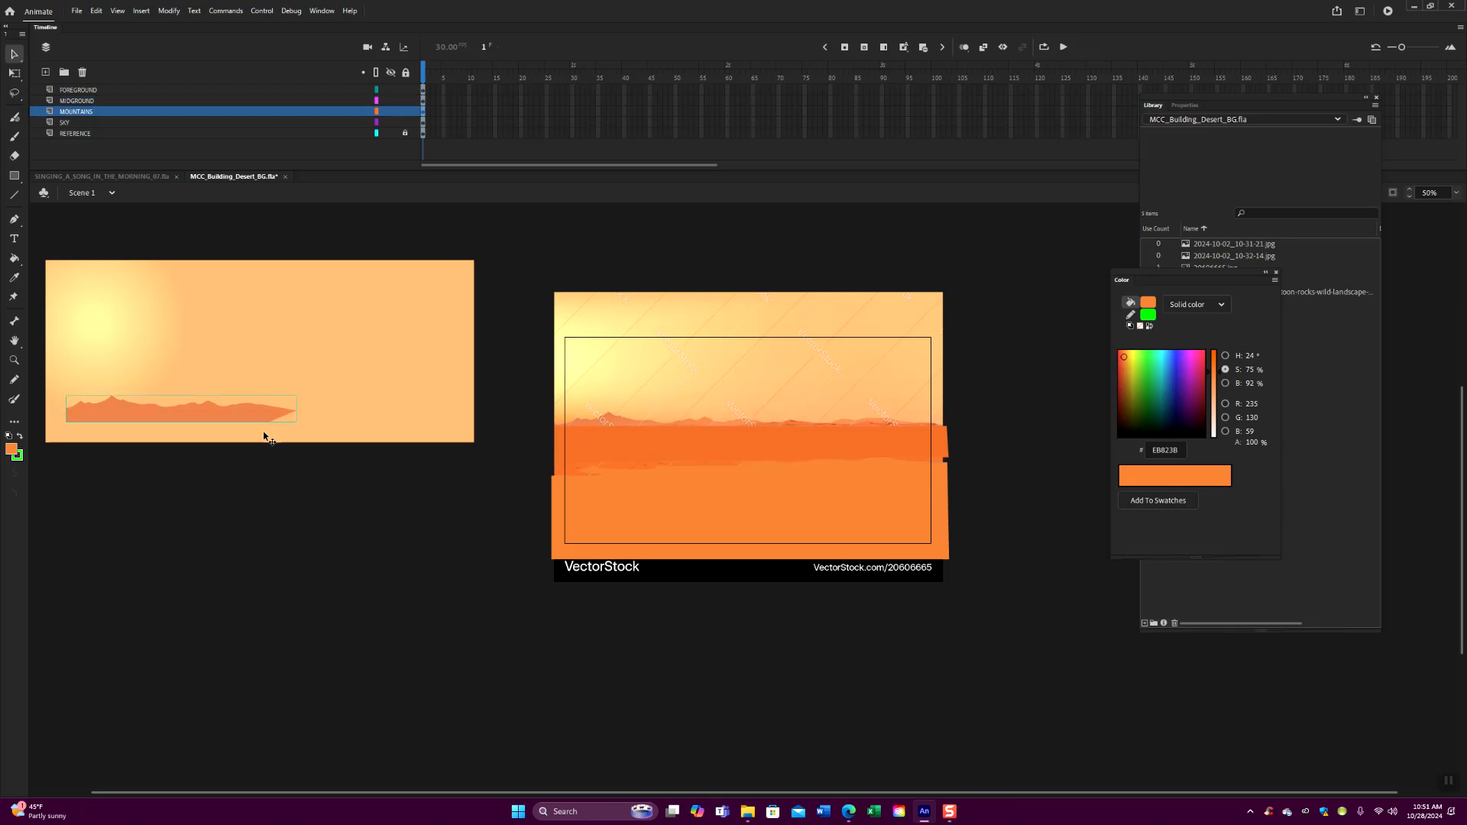
drag(250, 421, 744, 433)
click(243, 379)
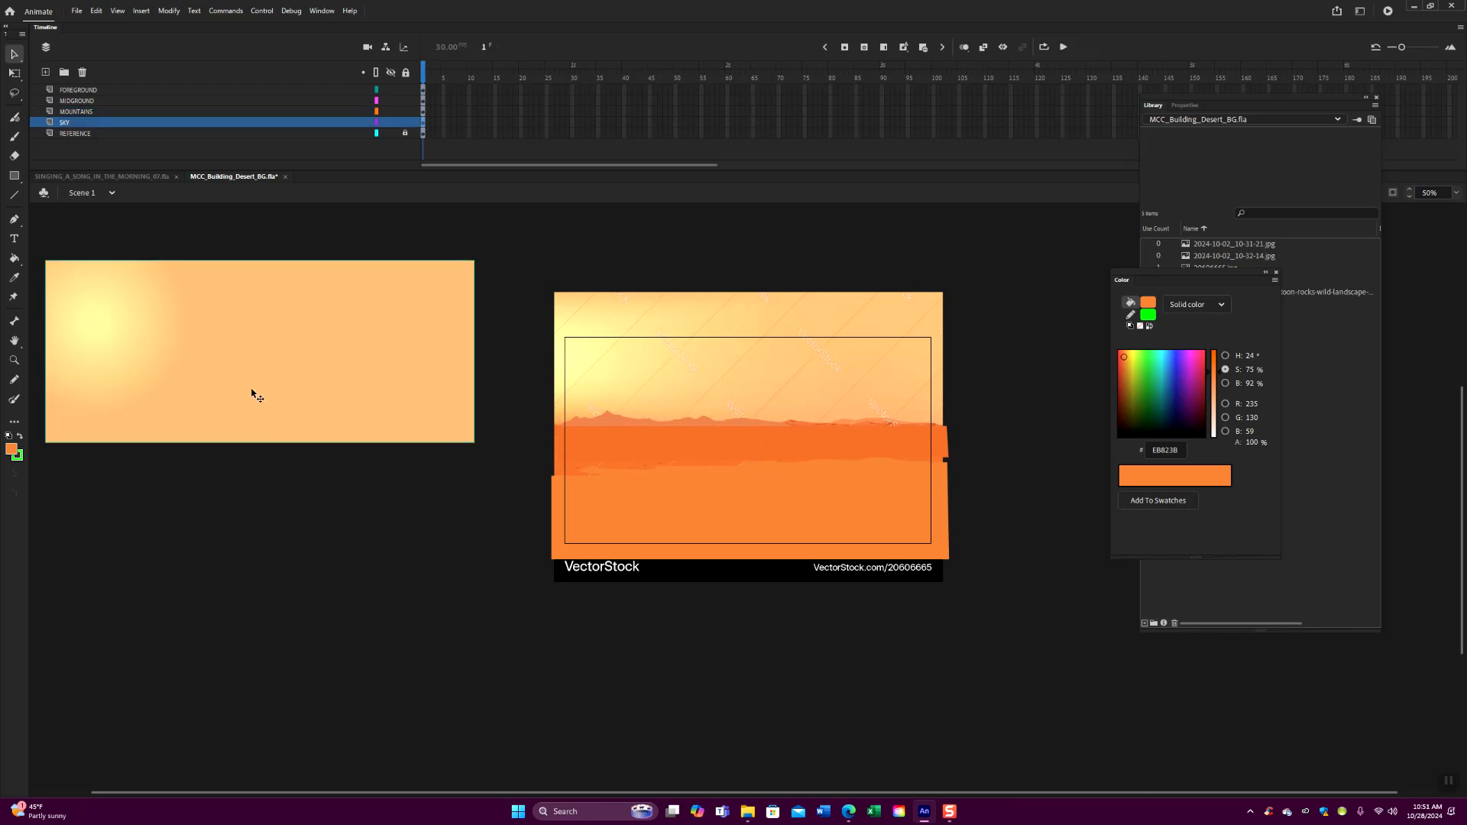
drag(257, 394, 756, 427)
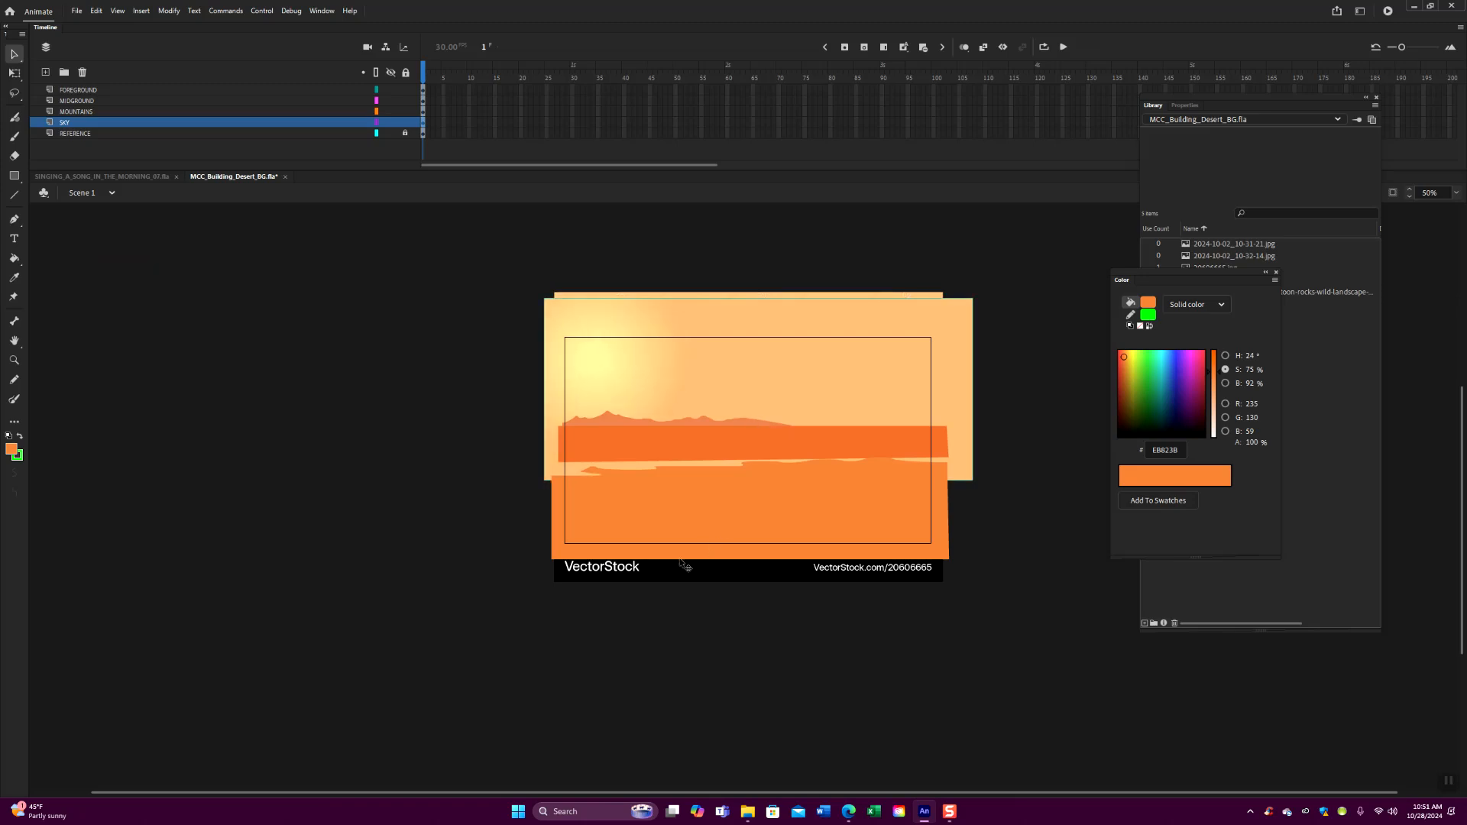
click(367, 432)
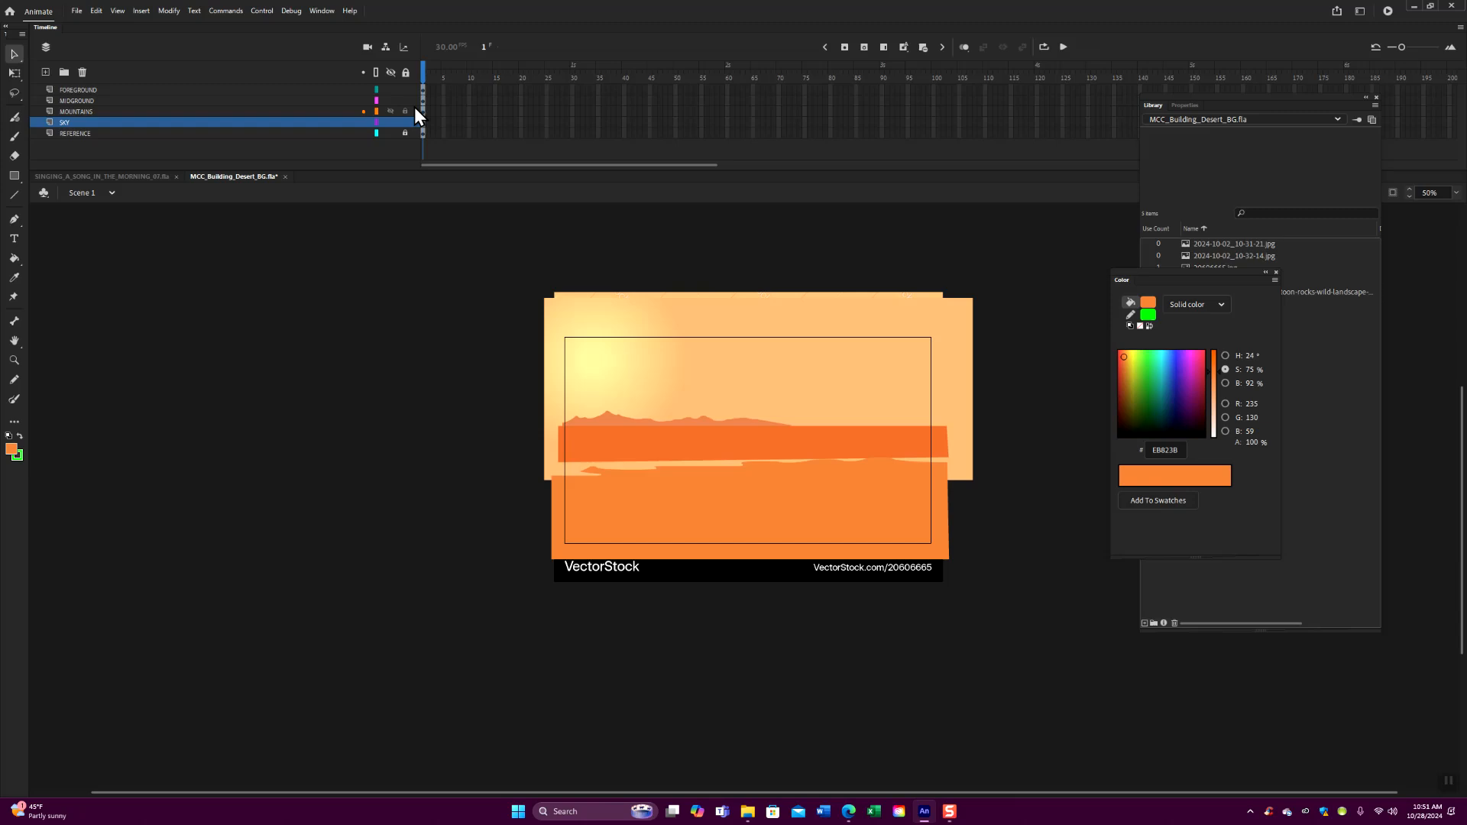
- Hide the REFERENCE layer
click(390, 133)
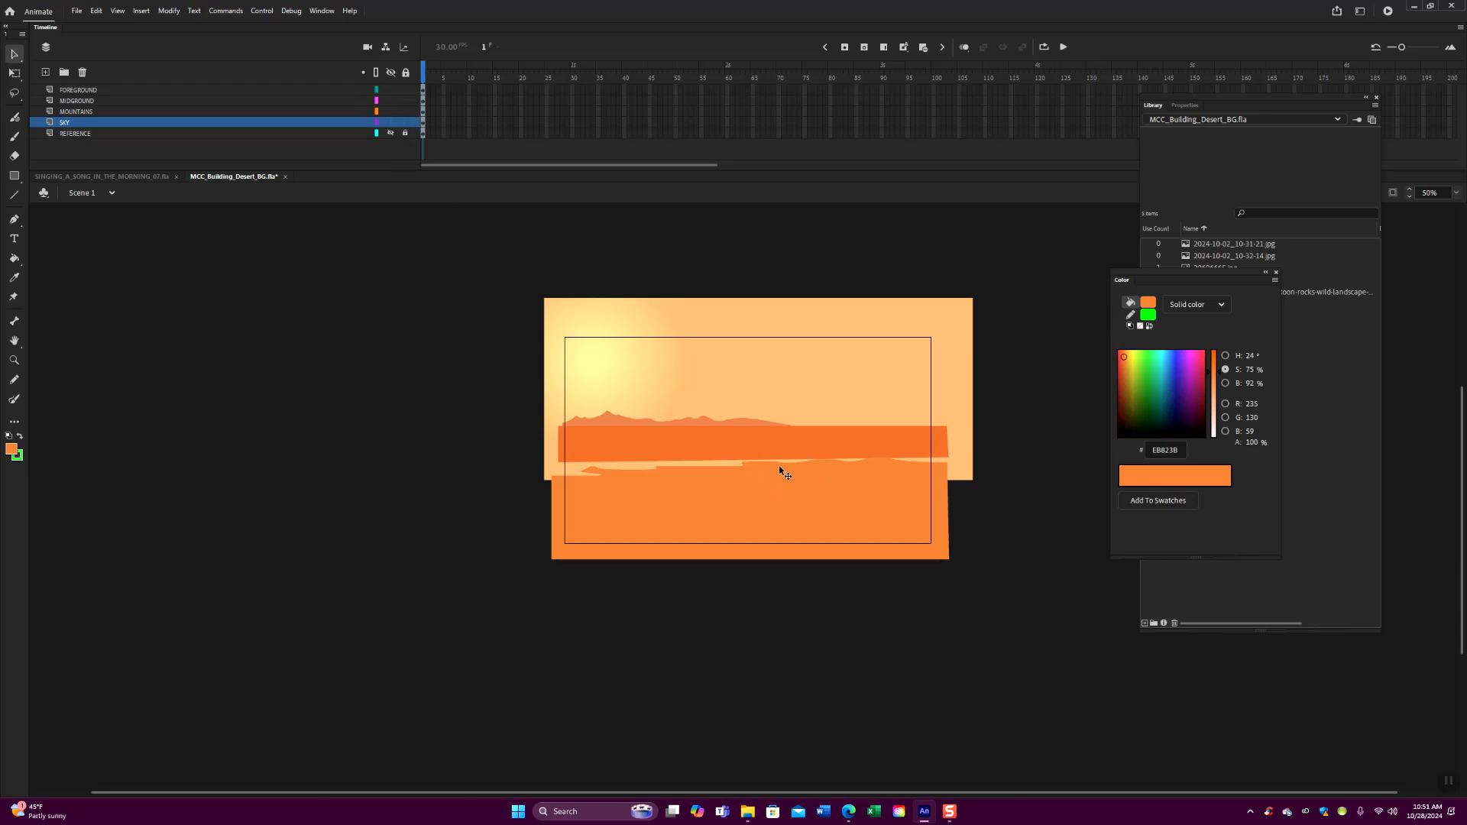
key(ctrl+1)
drag(751, 369, 735, 309)
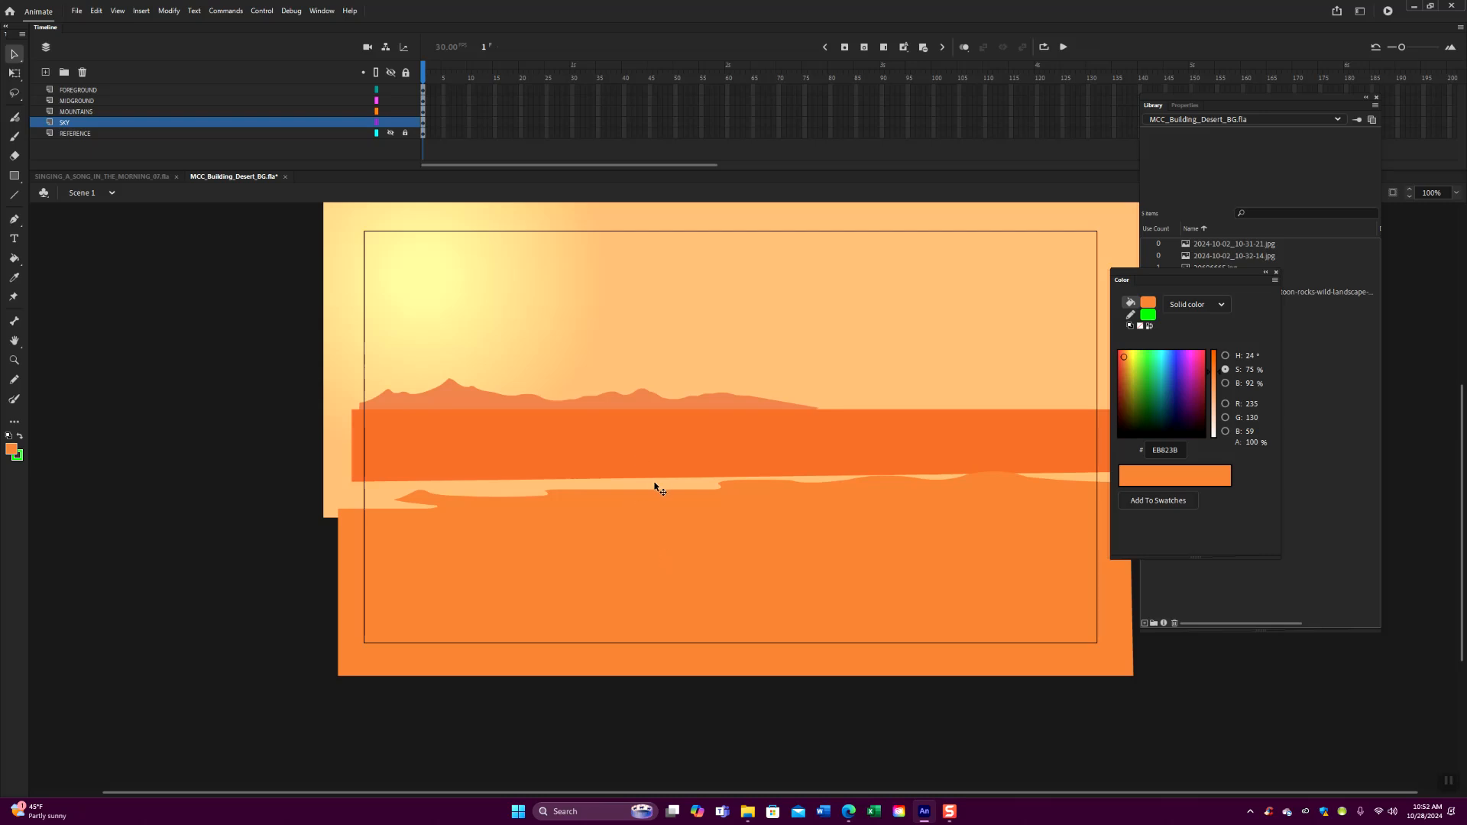
- Stretch the midground band downward from its top edge so it covers the gap above the foreground
click(424, 100)
click(574, 451)
click(14, 73)
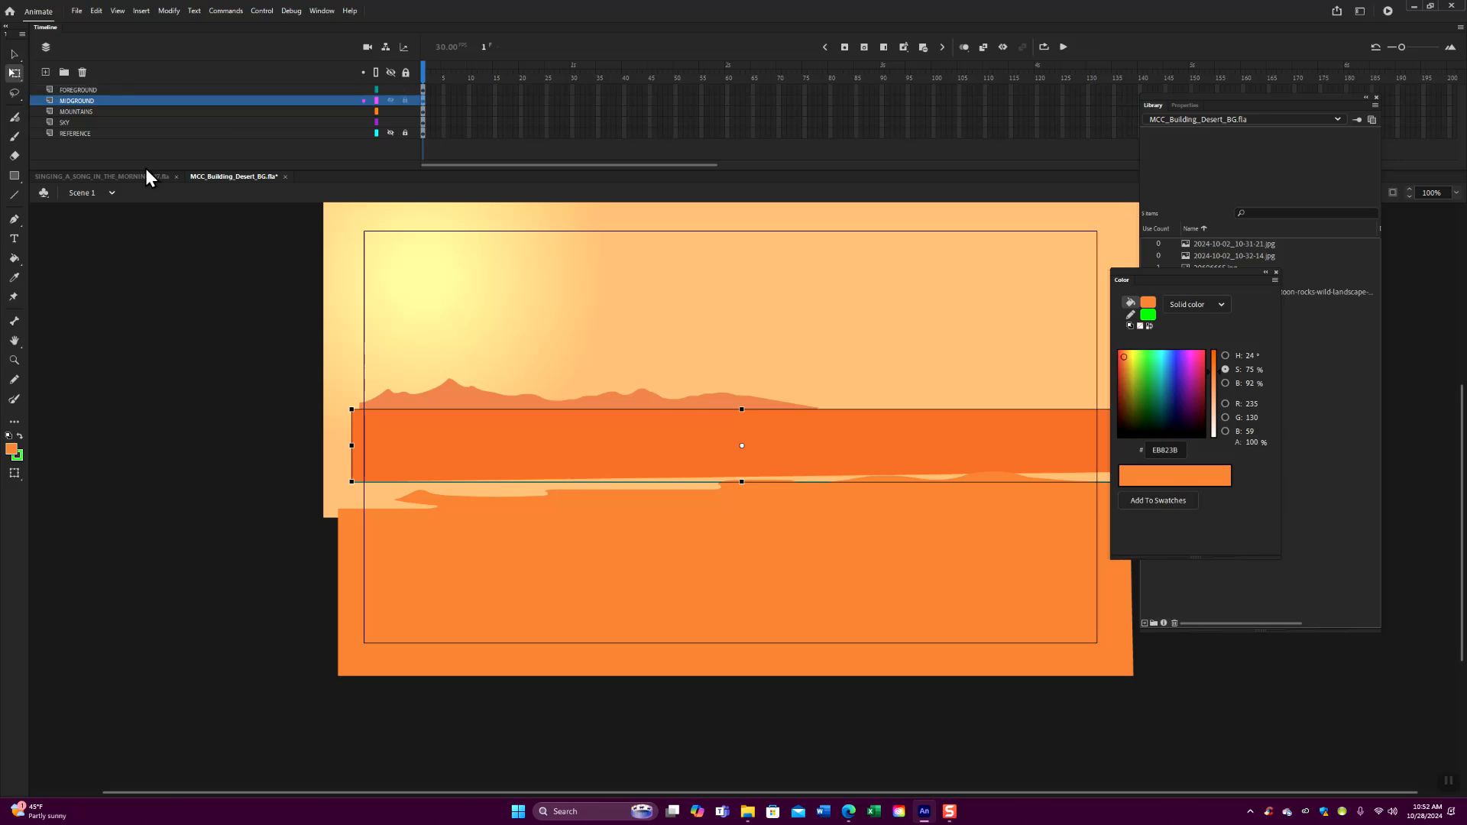
drag(742, 444, 742, 411)
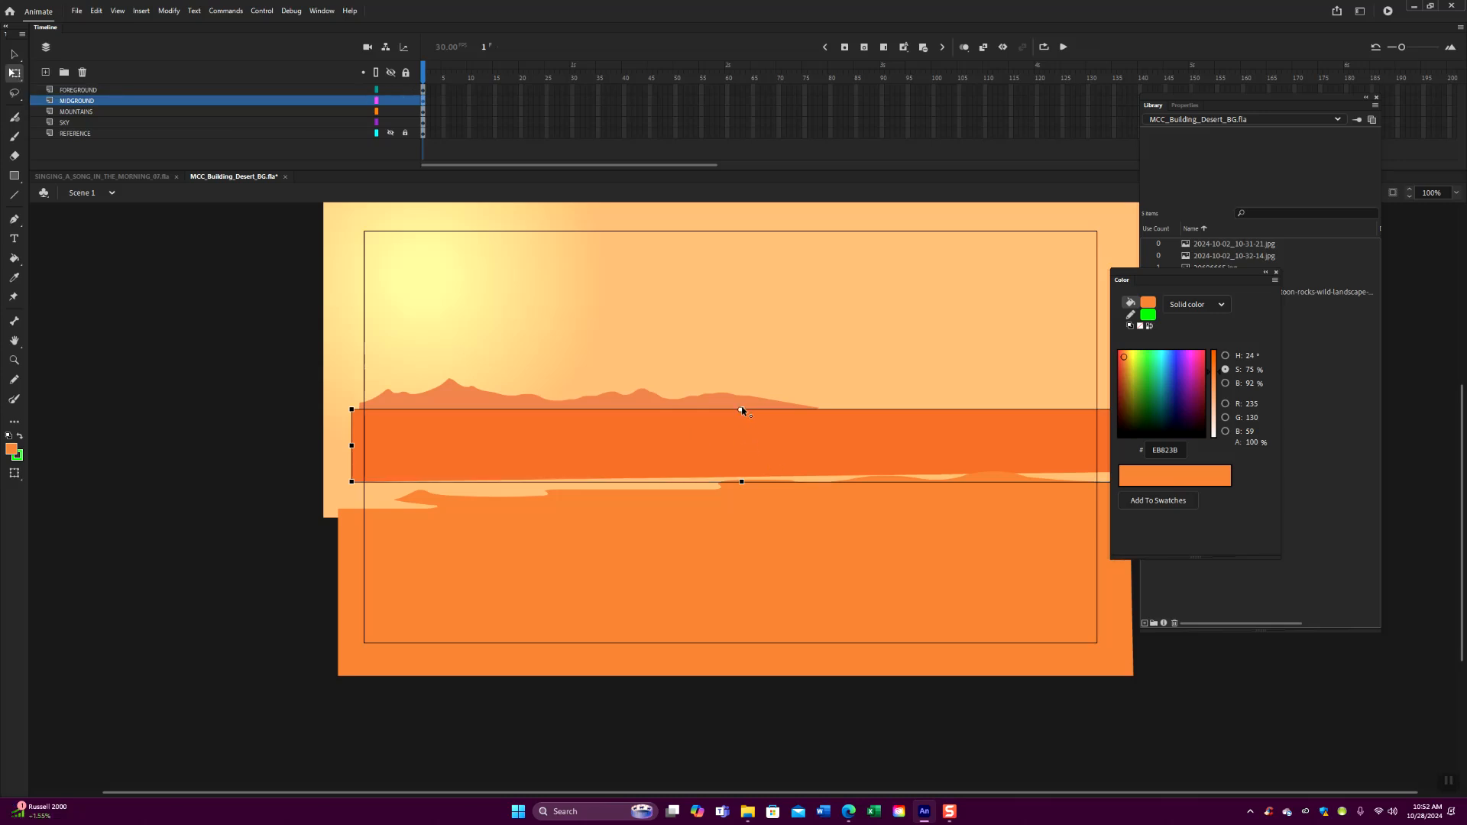
drag(741, 482, 735, 526)
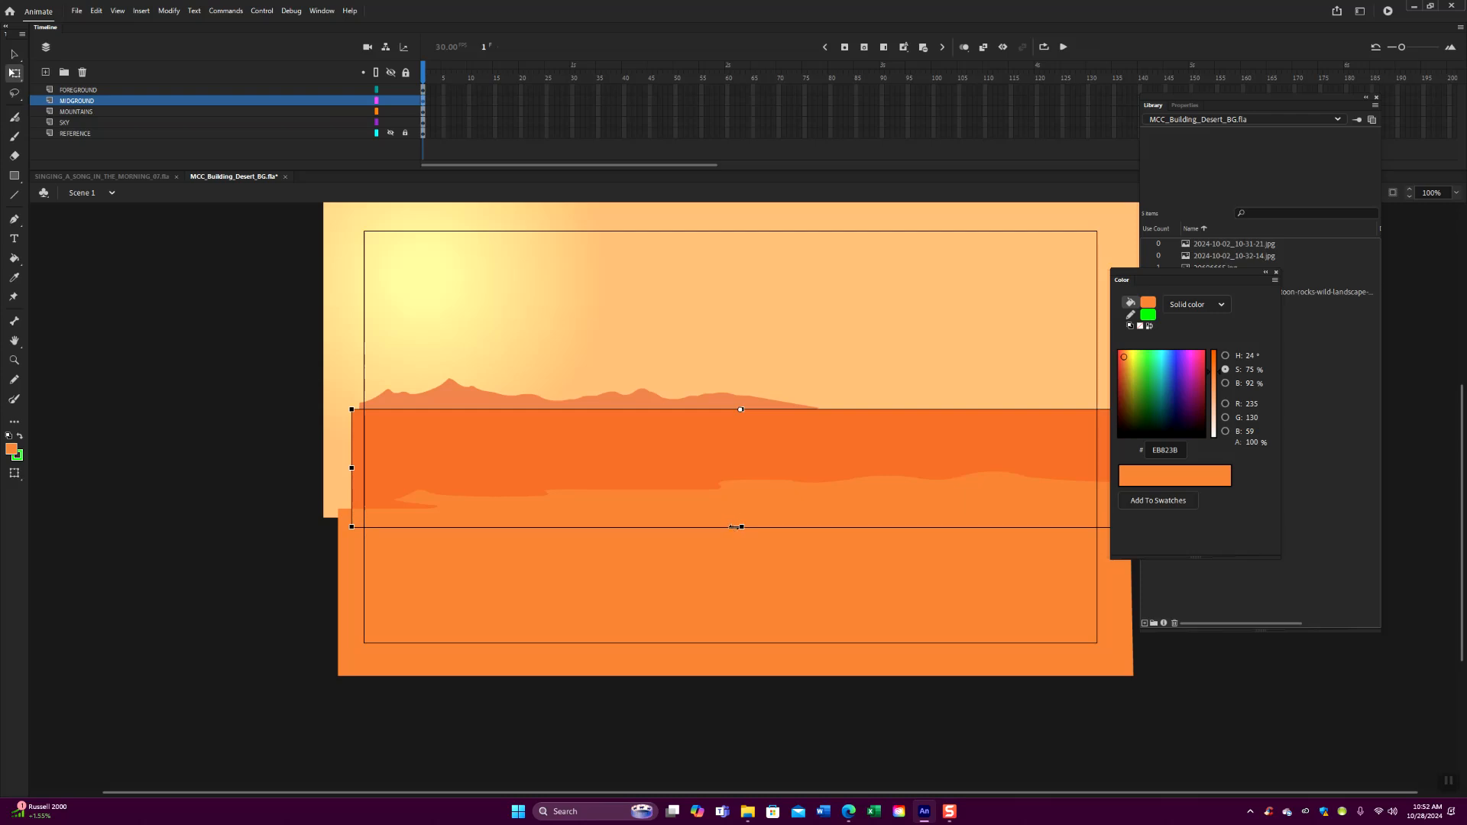
- Move the Library panel aside and clip the artwork that extends outside the stage
key(ctrl+minus)
click(1005, 435)
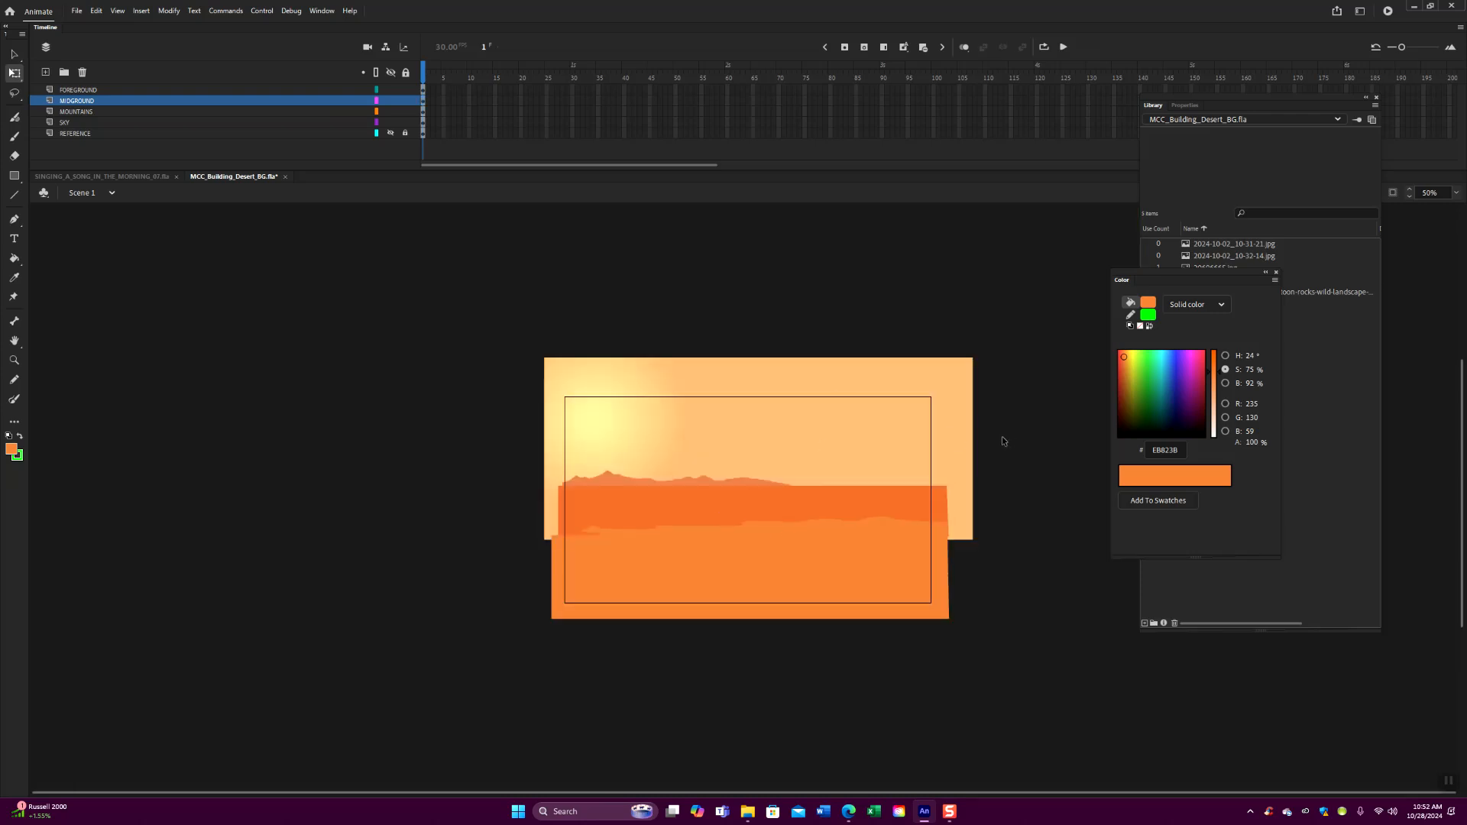
drag(1207, 98, 1100, 110)
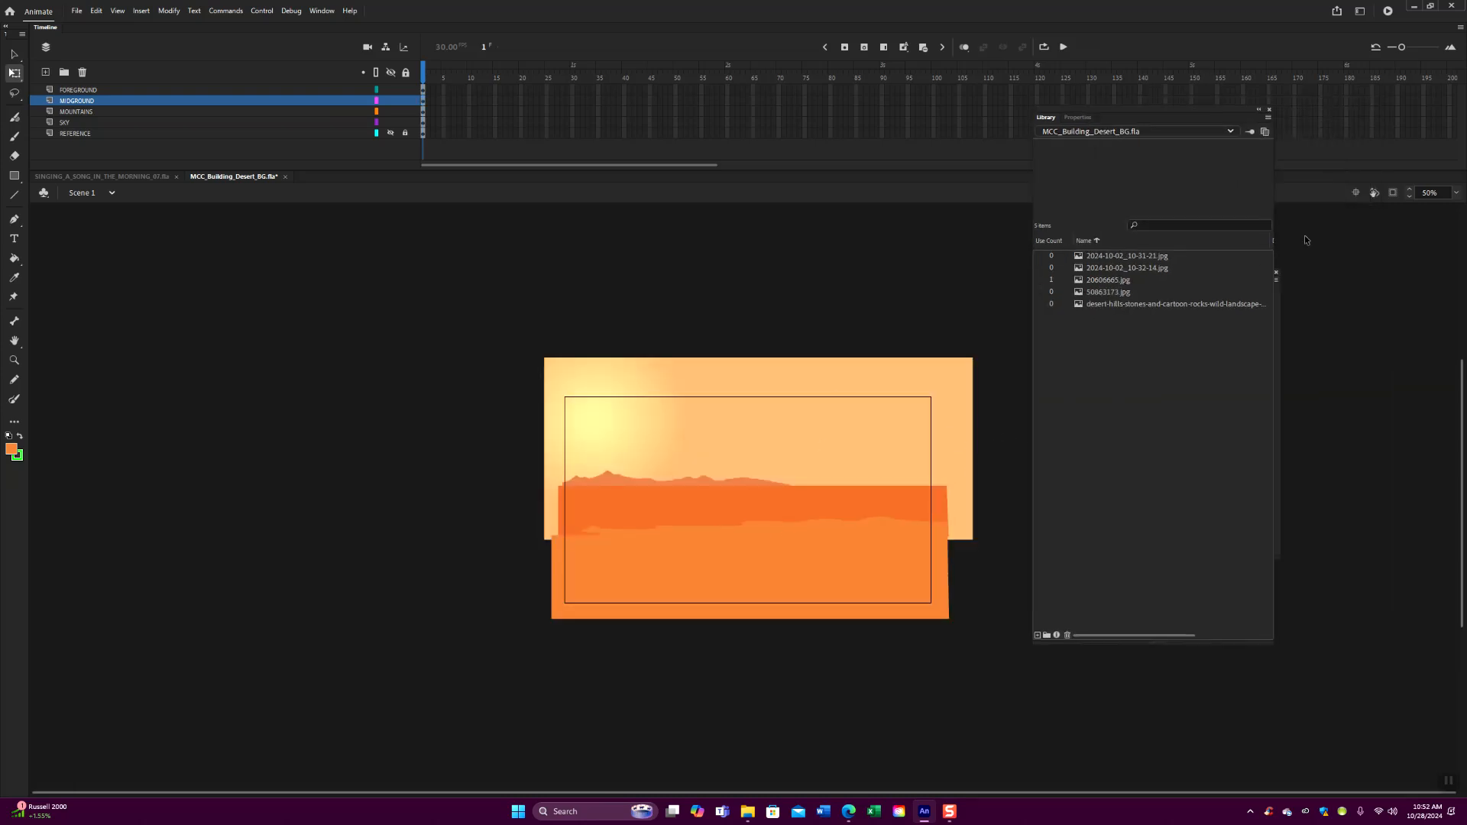
click(1392, 193)
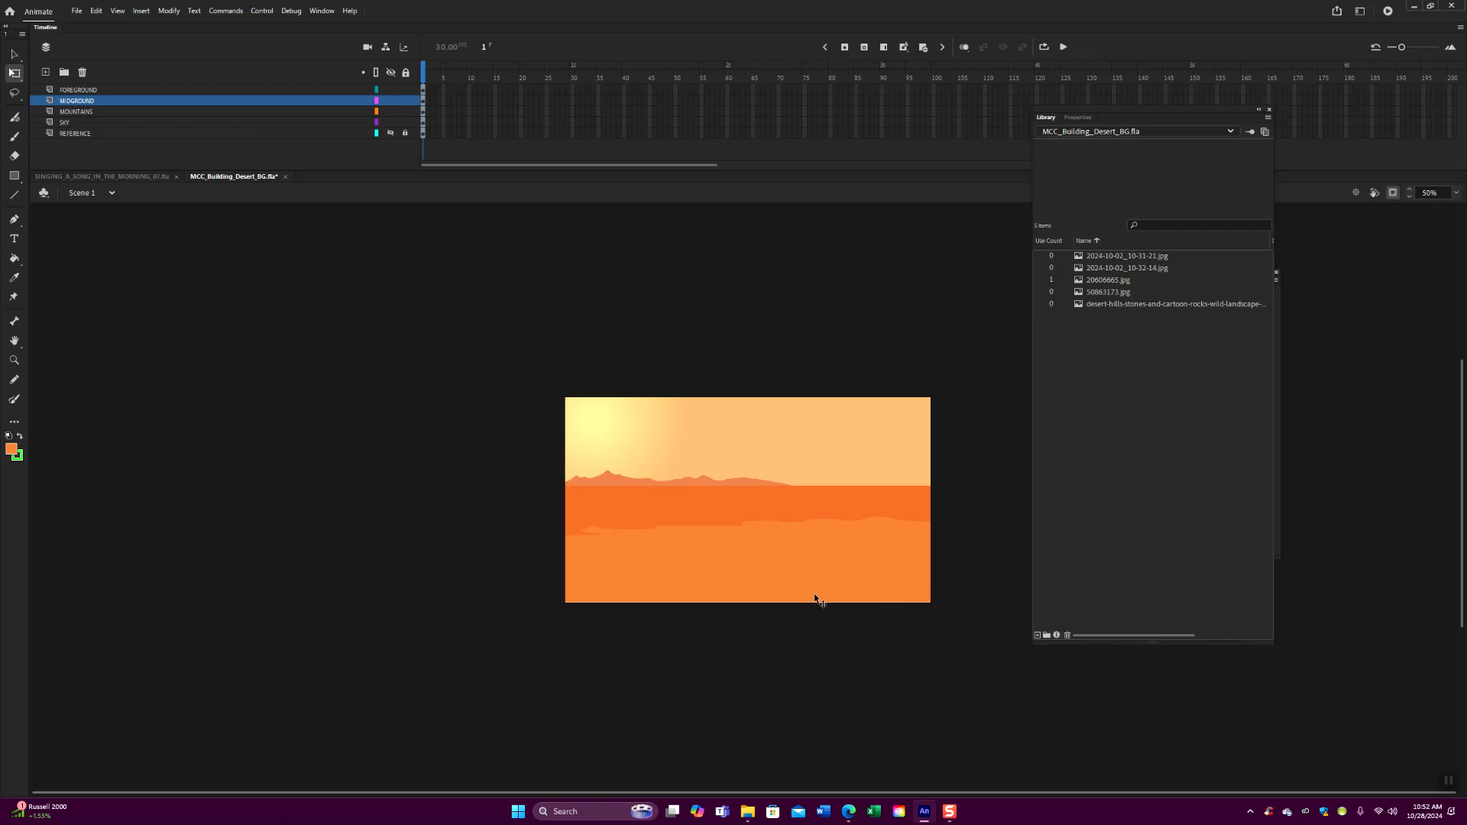
- With the other layers locked, nudge the mountain range slightly down and stretch it wider from its left edge
key(ctrl+1)
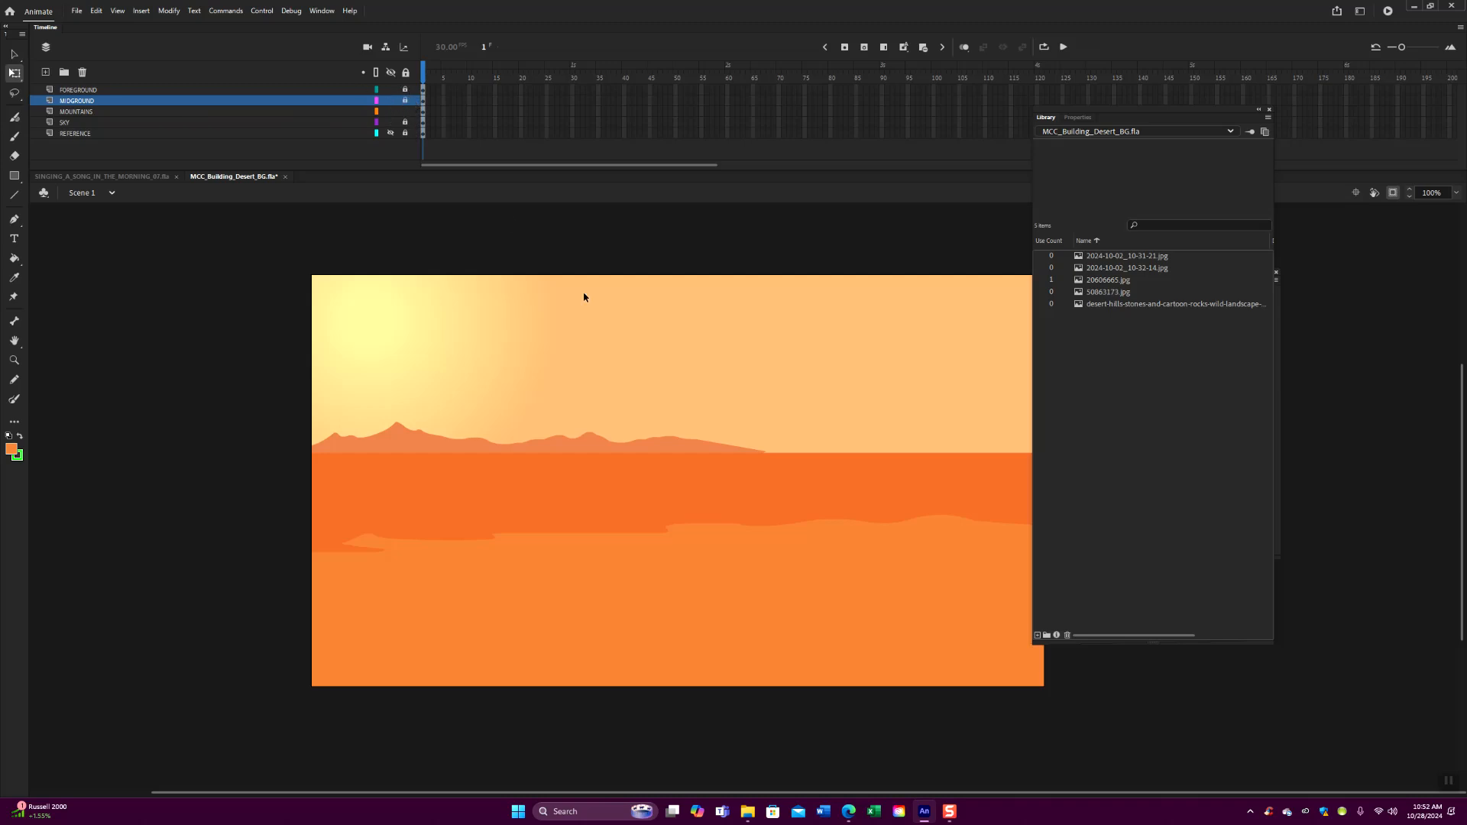
click(662, 447)
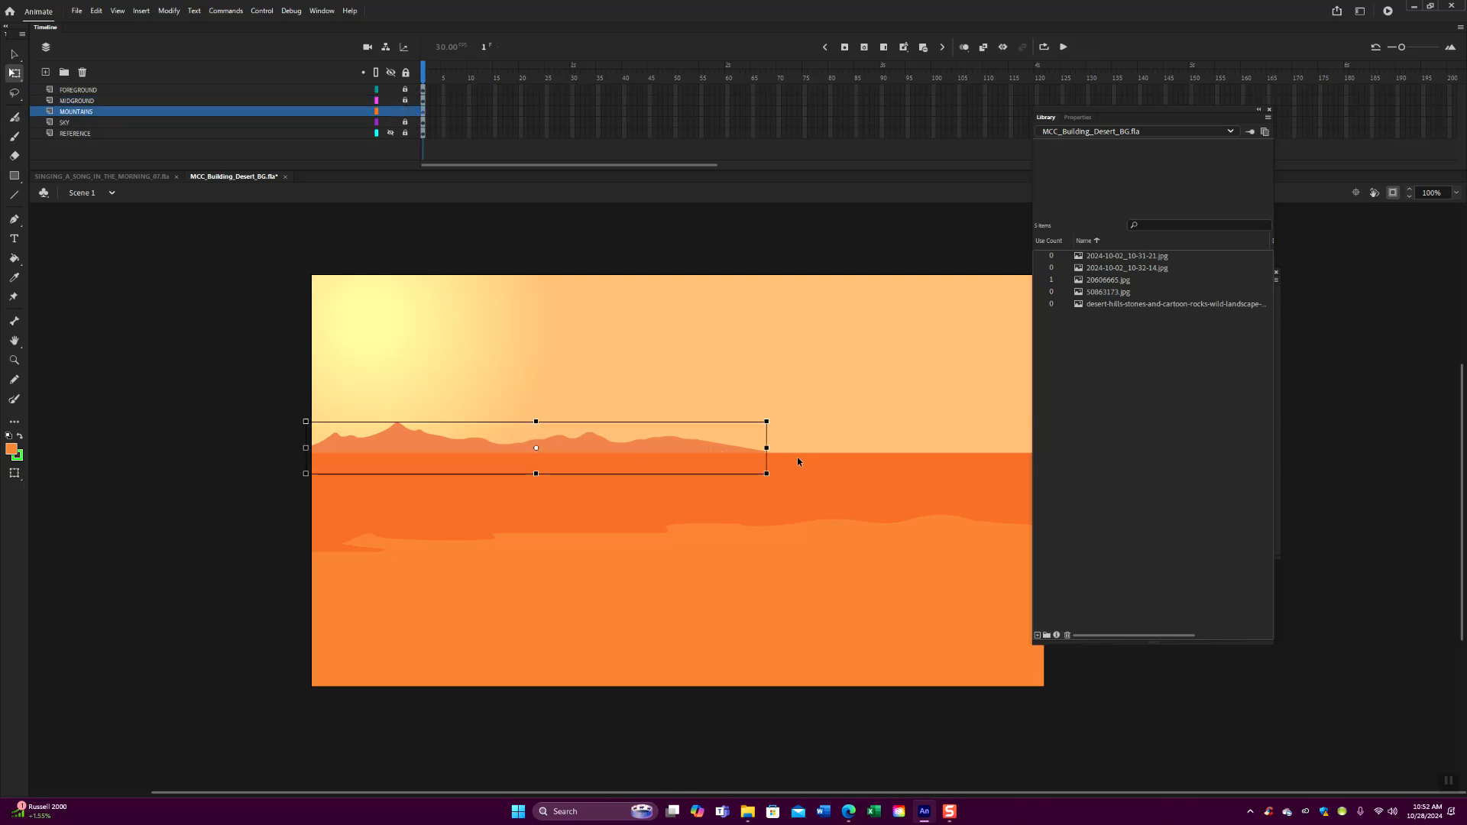
drag(536, 450, 536, 473)
key(Down)
key(Down)
key(Down)
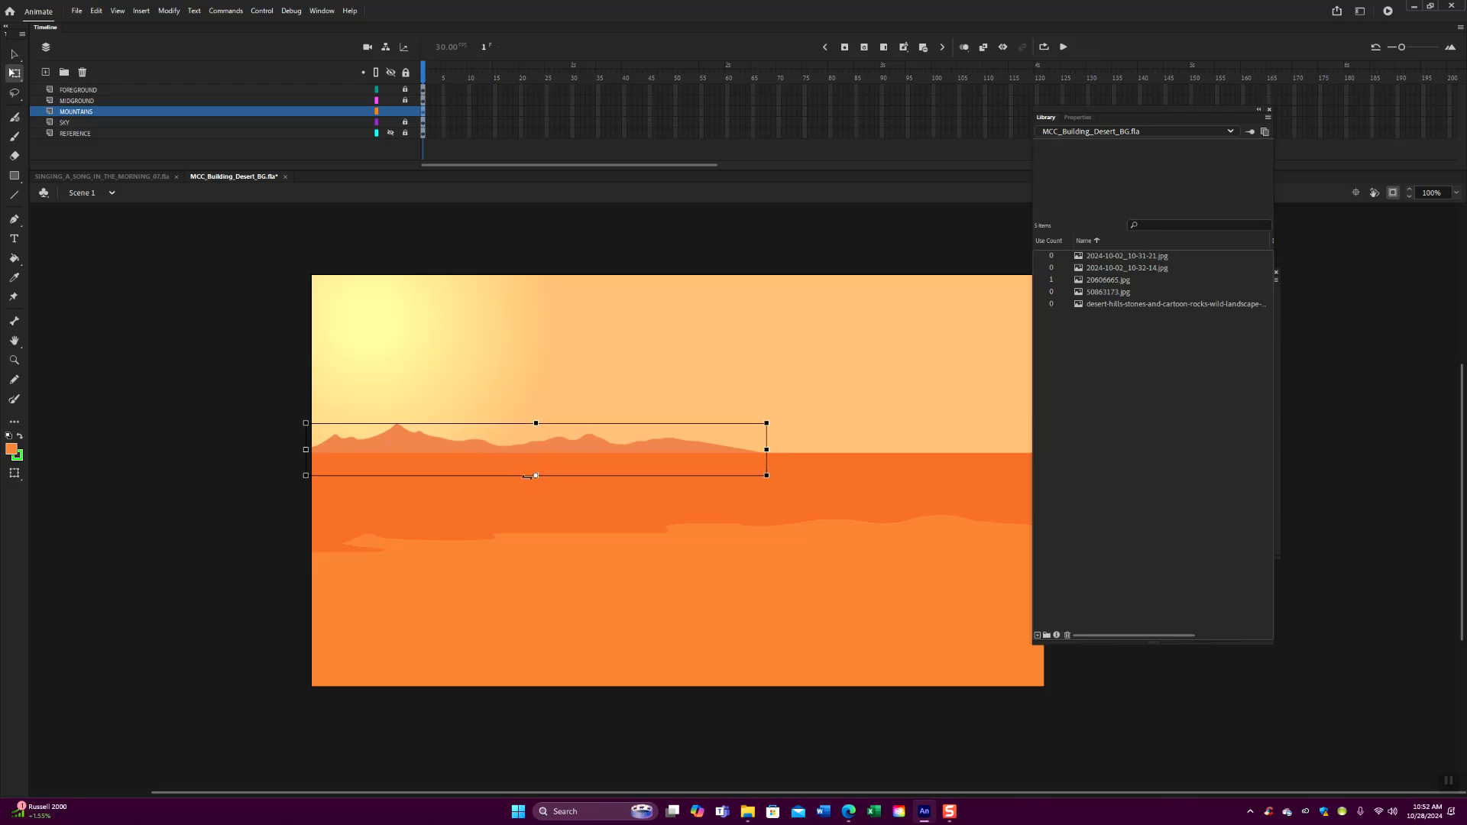
drag(537, 475, 306, 451)
drag(766, 449, 856, 451)
click(268, 546)
- Return the stage to 100% zoom and move the Library panel clear of the artwork
key(ctrl+minus)
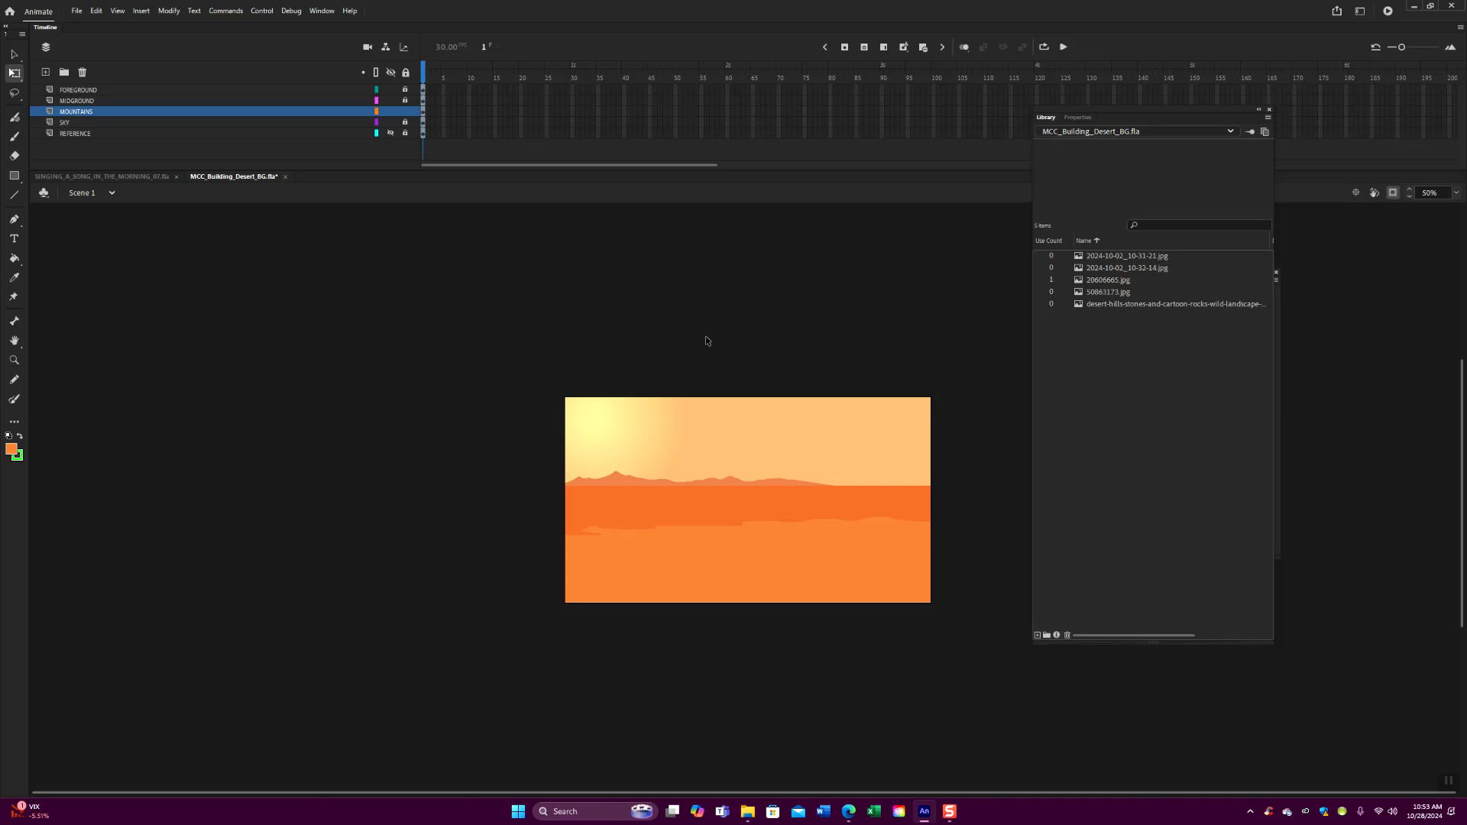
key(p)
click(15, 55)
key(ctrl+minus)
key(ctrl+1)
drag(703, 493, 633, 499)
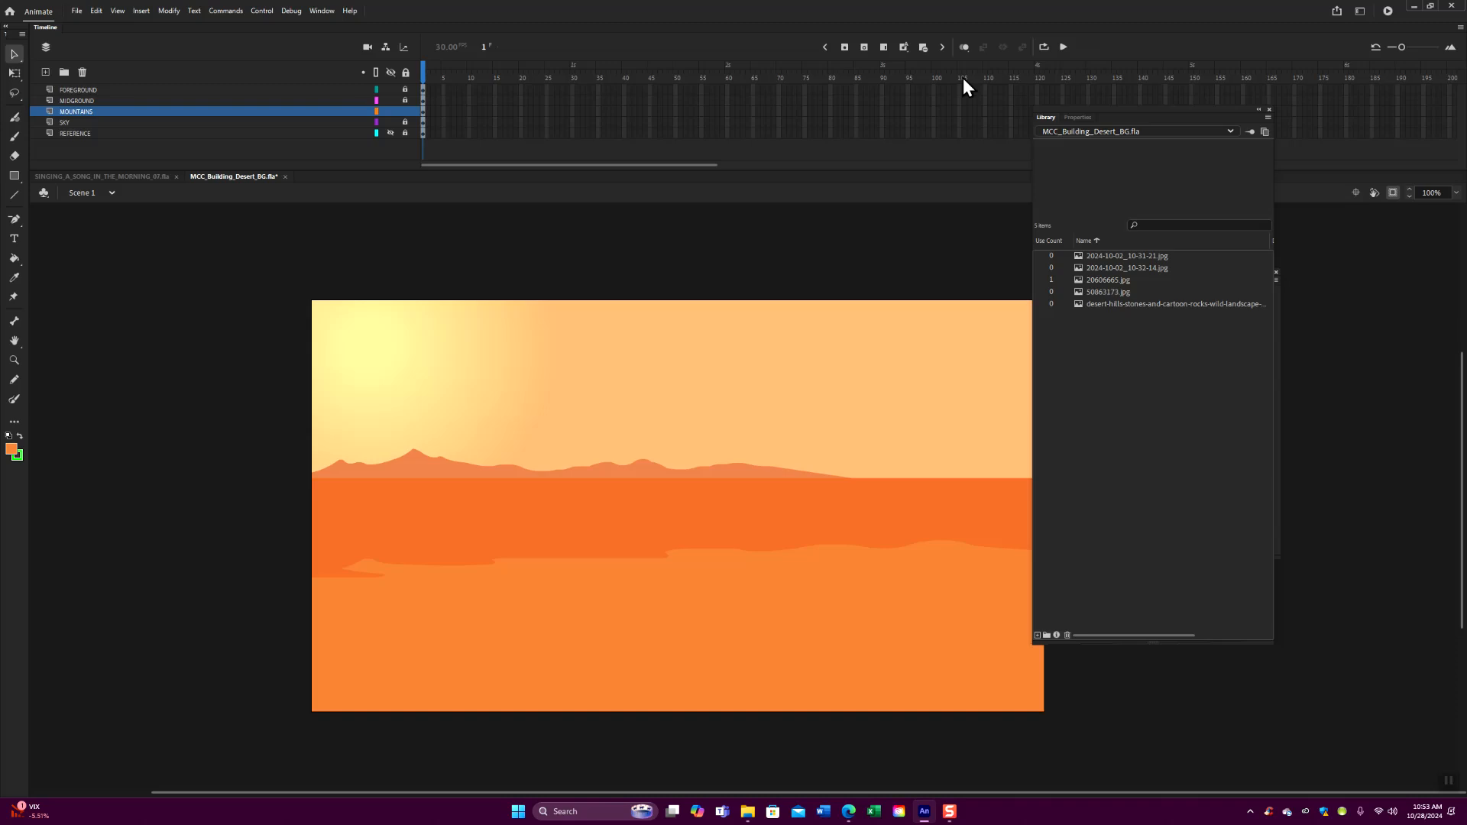
drag(1140, 109, 1190, 99)
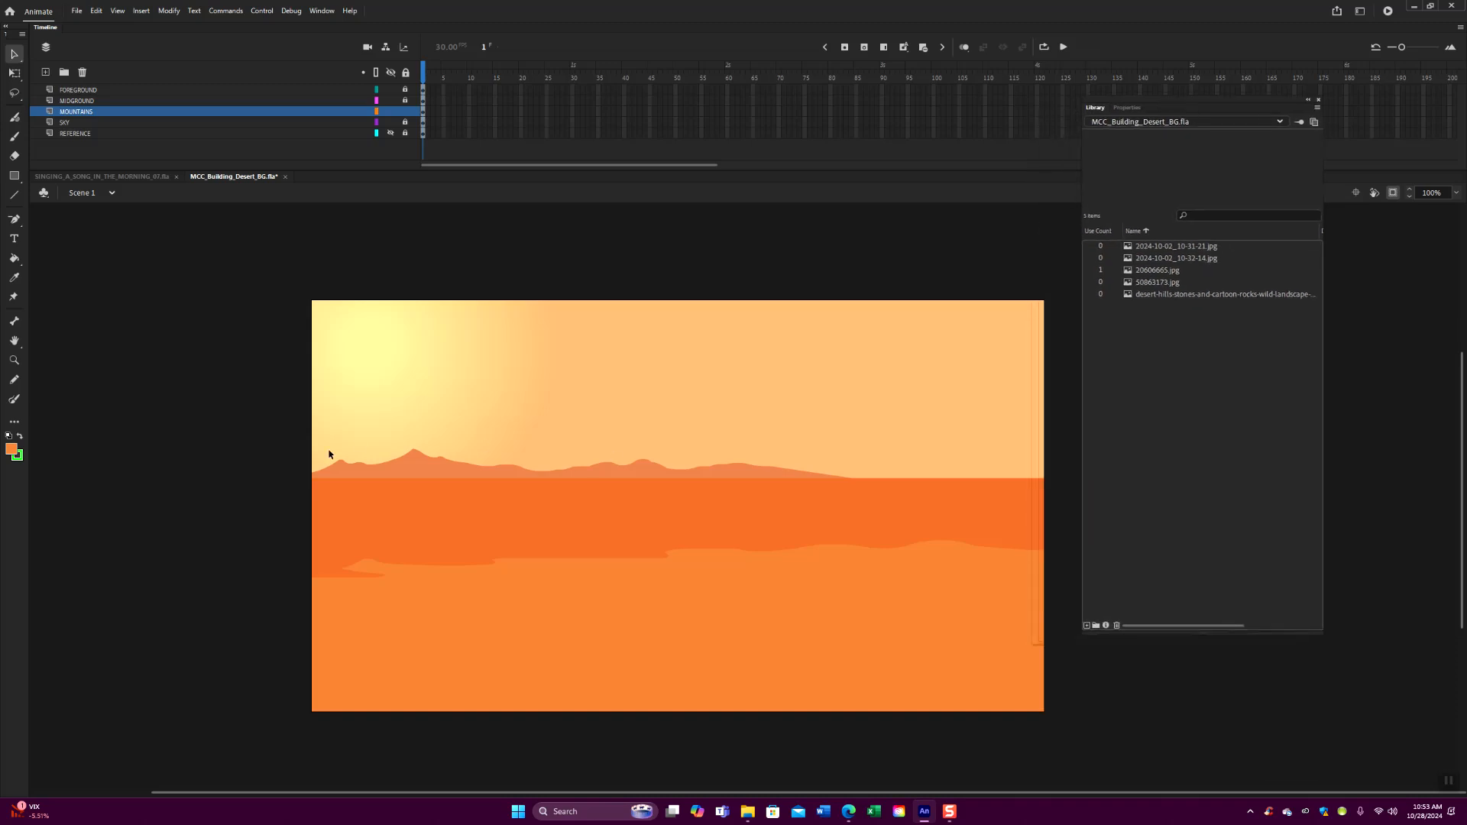